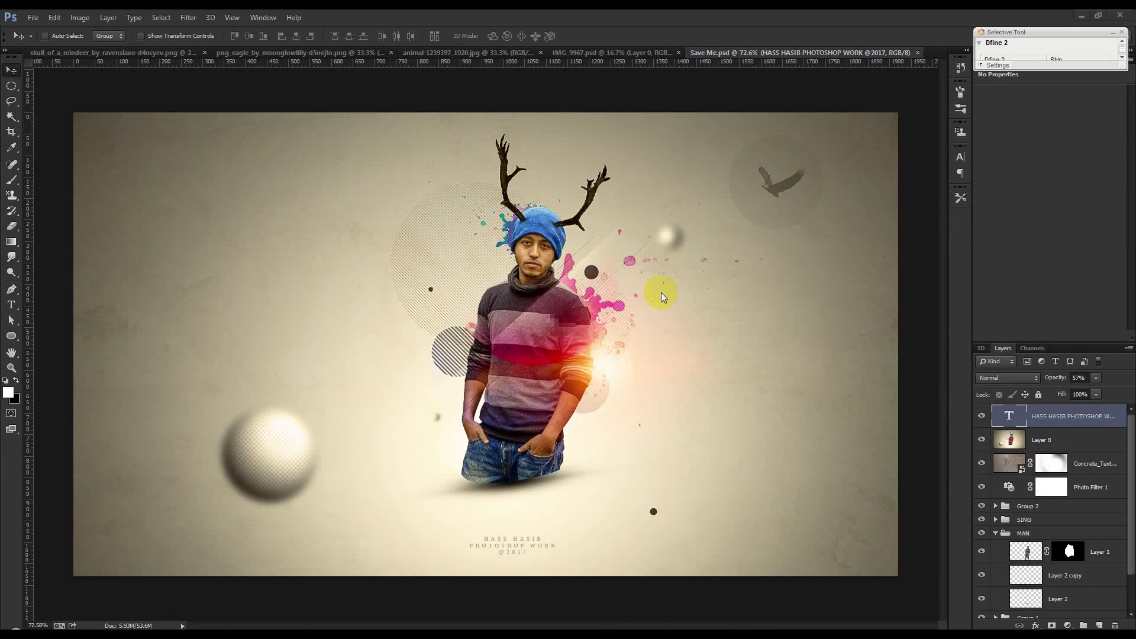
Step: Review the reindeer skull and eagle source images
left_click(554, 269)
left_click(57, 53)
left_click(321, 56)
left_click(155, 56)
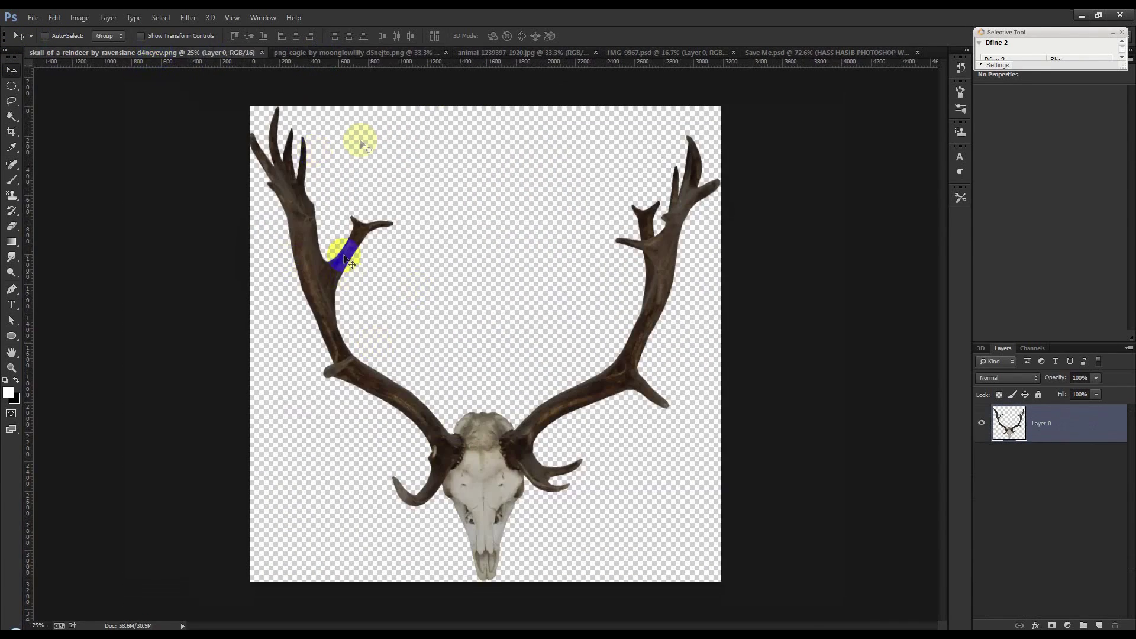
left_click(379, 55)
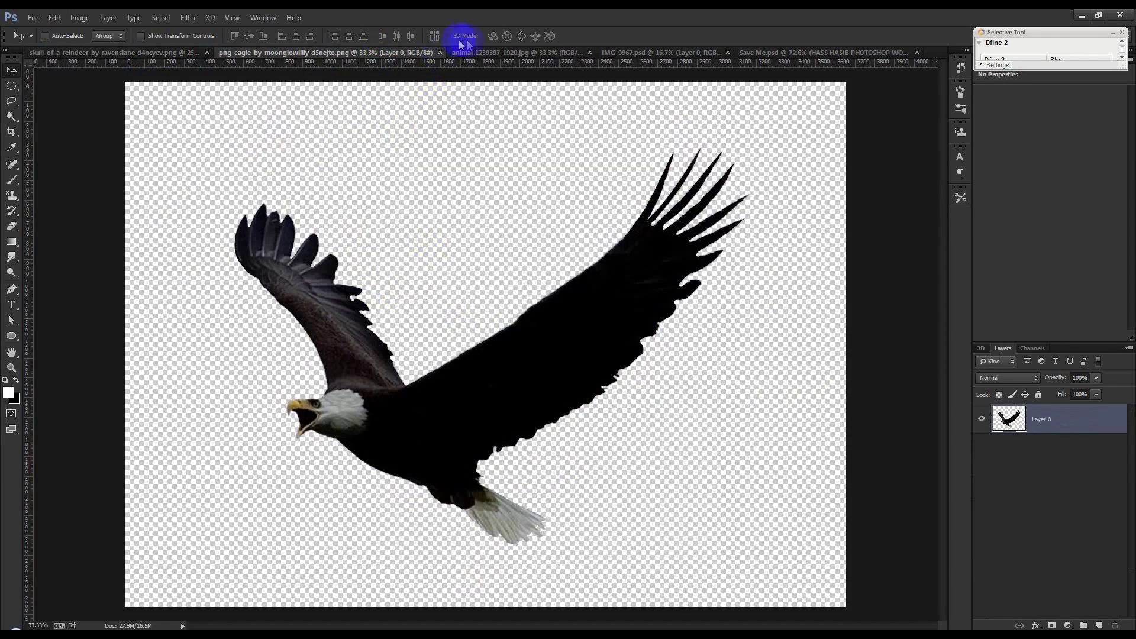
Step: Close the hamster image and return to the Save Me.psd composite, zoomed out slightly
left_click(479, 52)
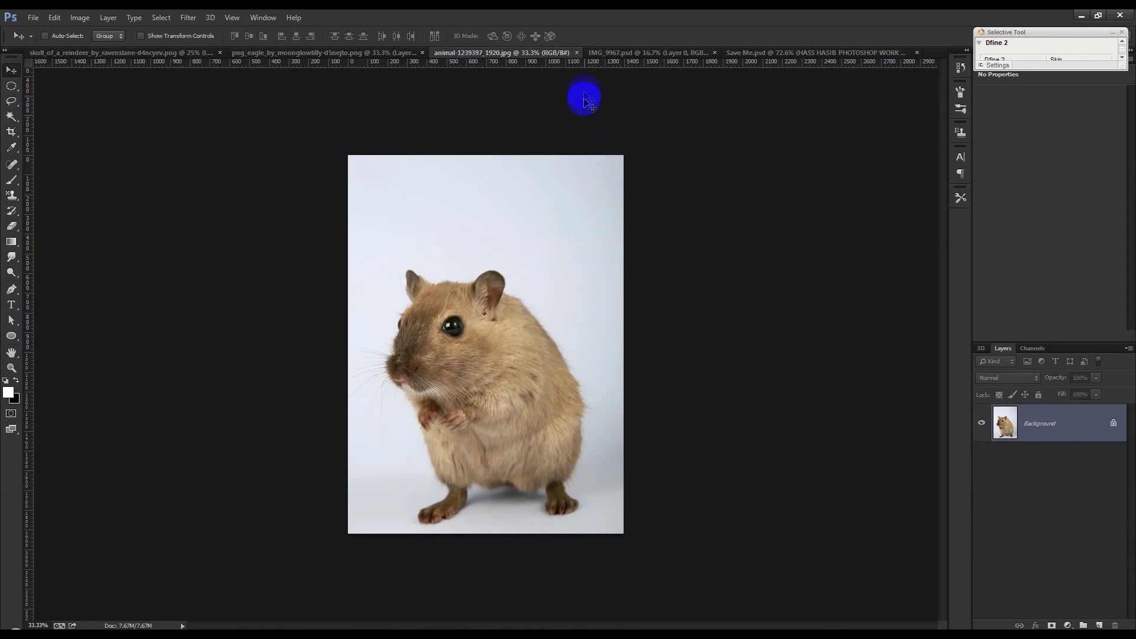
left_click(576, 52)
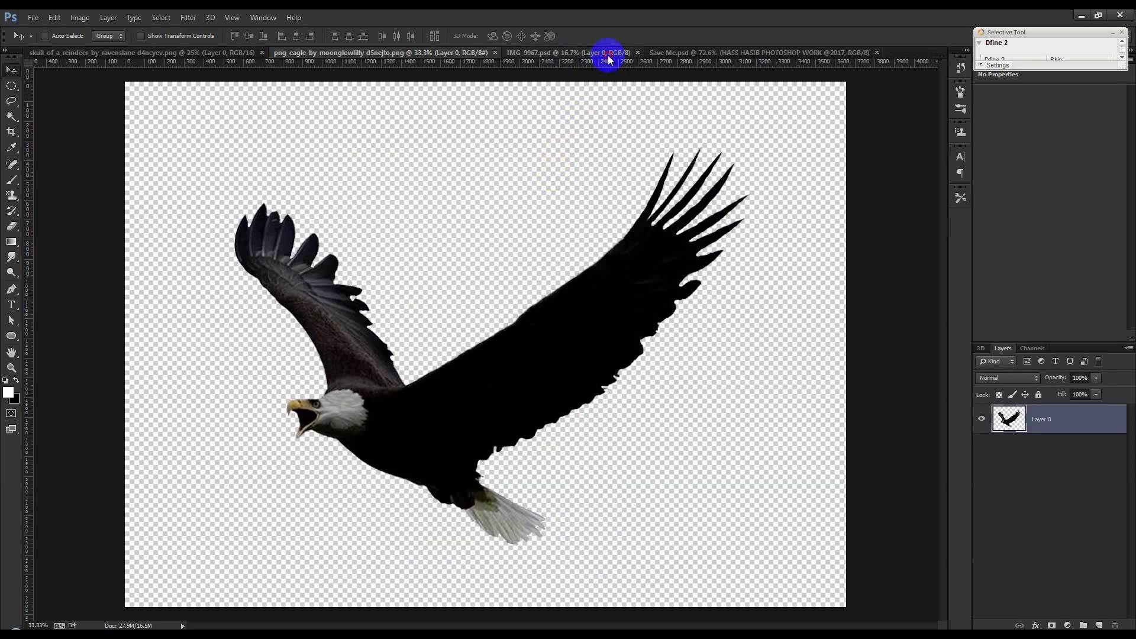
left_click(608, 54)
left_click(751, 54)
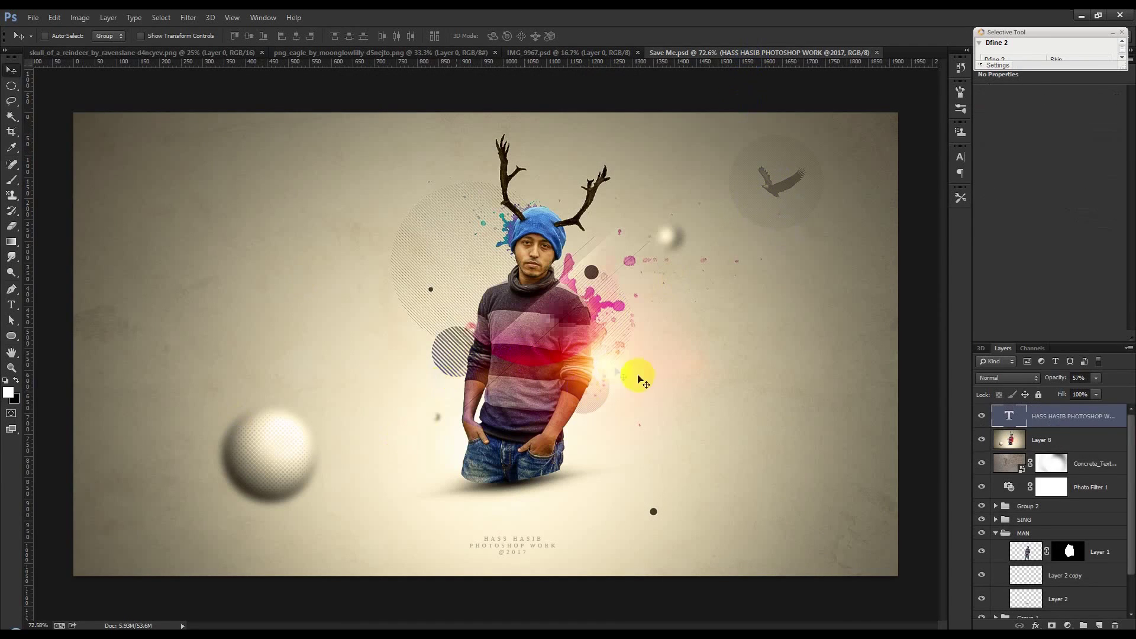
key("ctrl+minus")
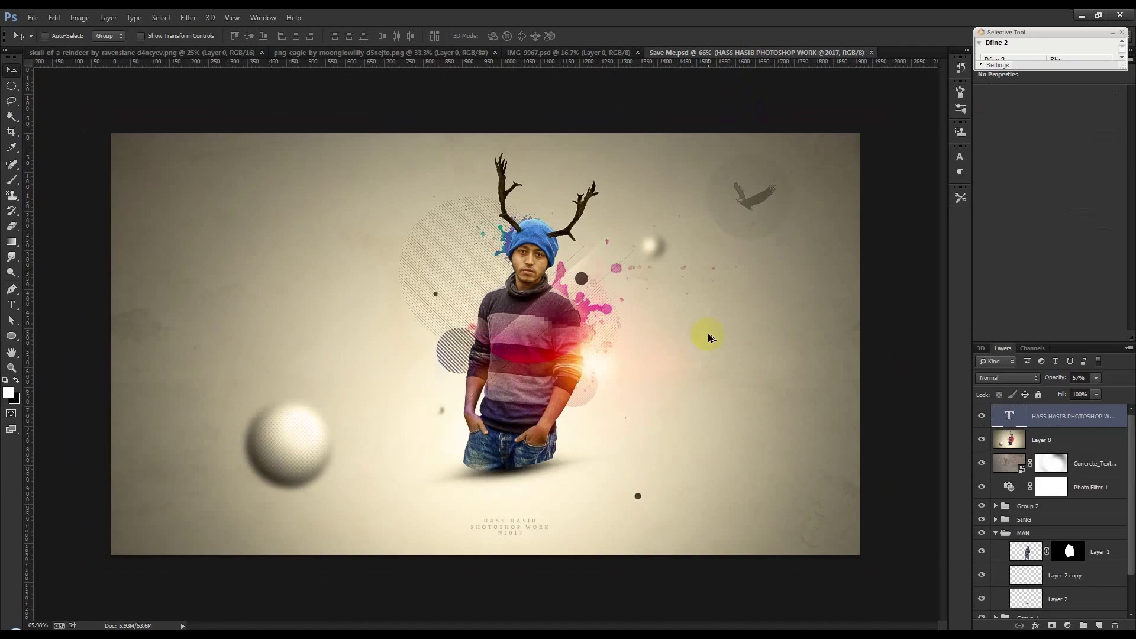
left_click(33, 17)
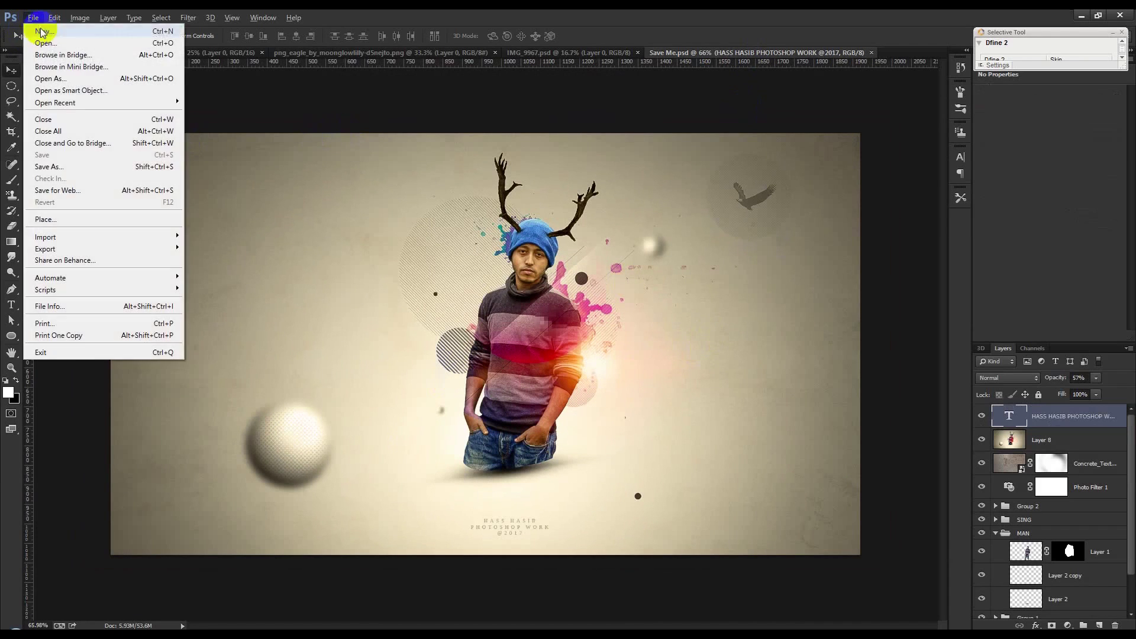
Step: Create a 1920×1080 document with a black-and-white Gradient Fill layer
double_click(482, 257)
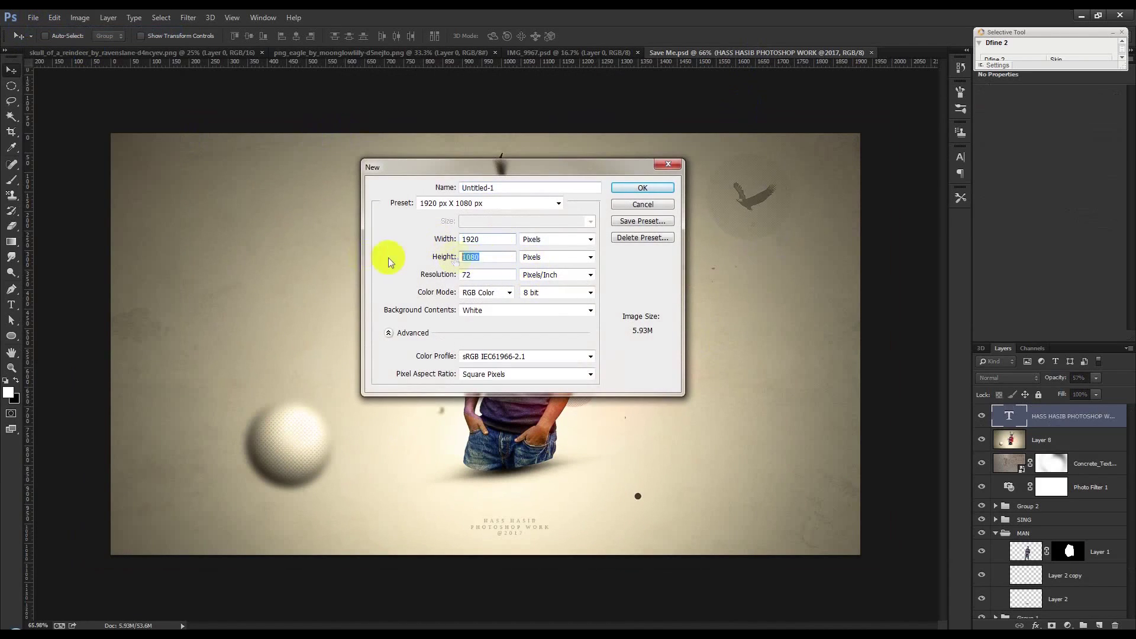
left_click(653, 187)
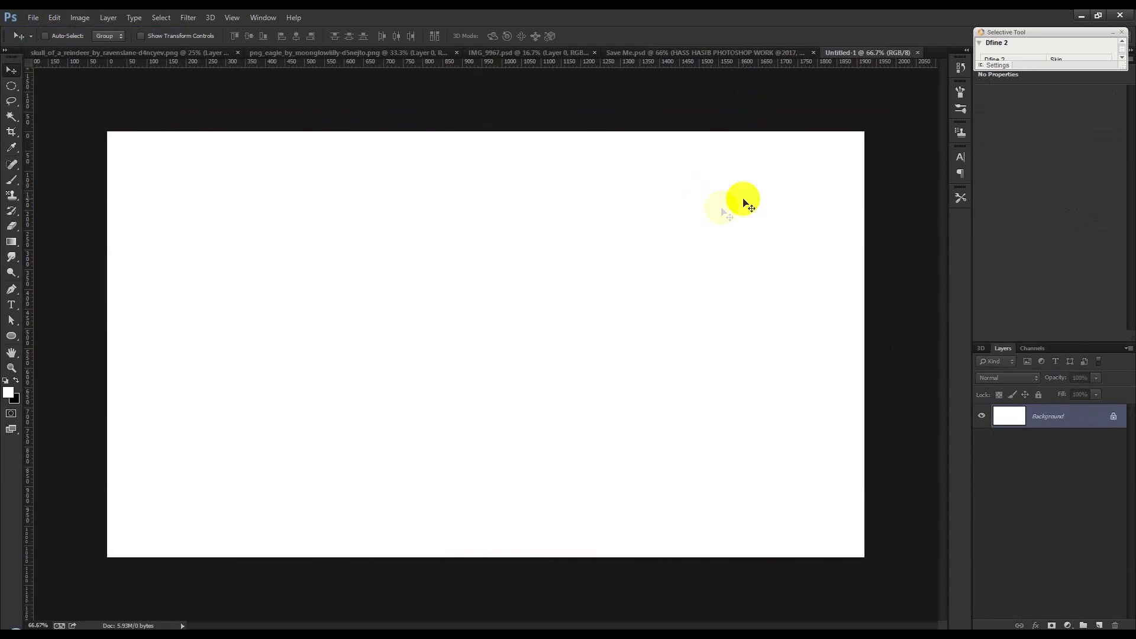
left_click(1068, 626)
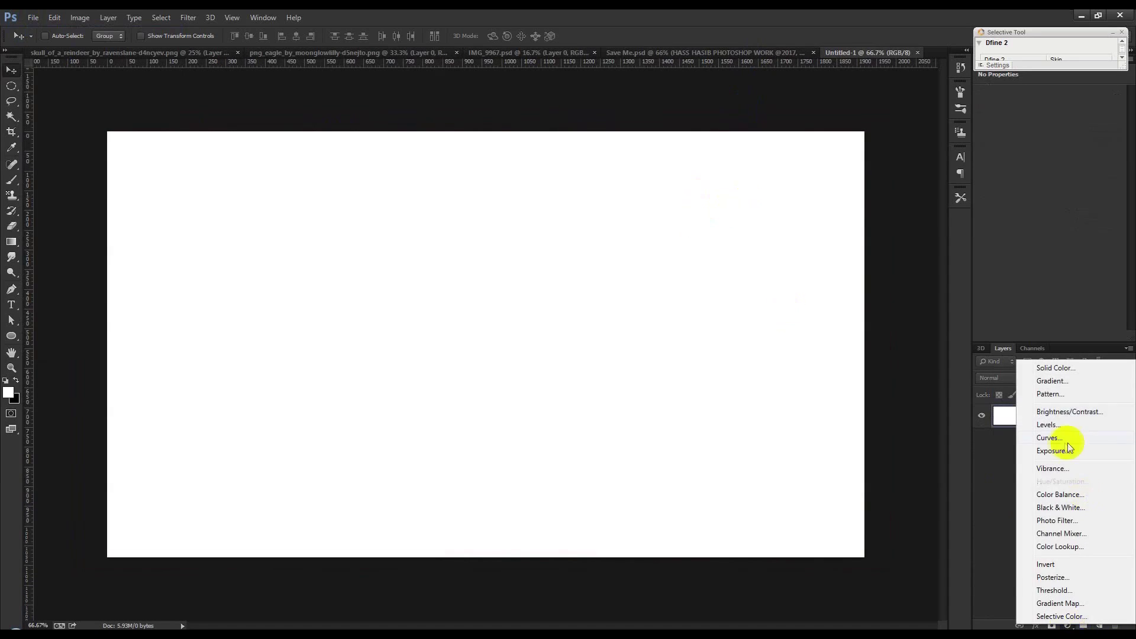
left_click(1052, 381)
left_click(846, 225)
left_click(787, 247)
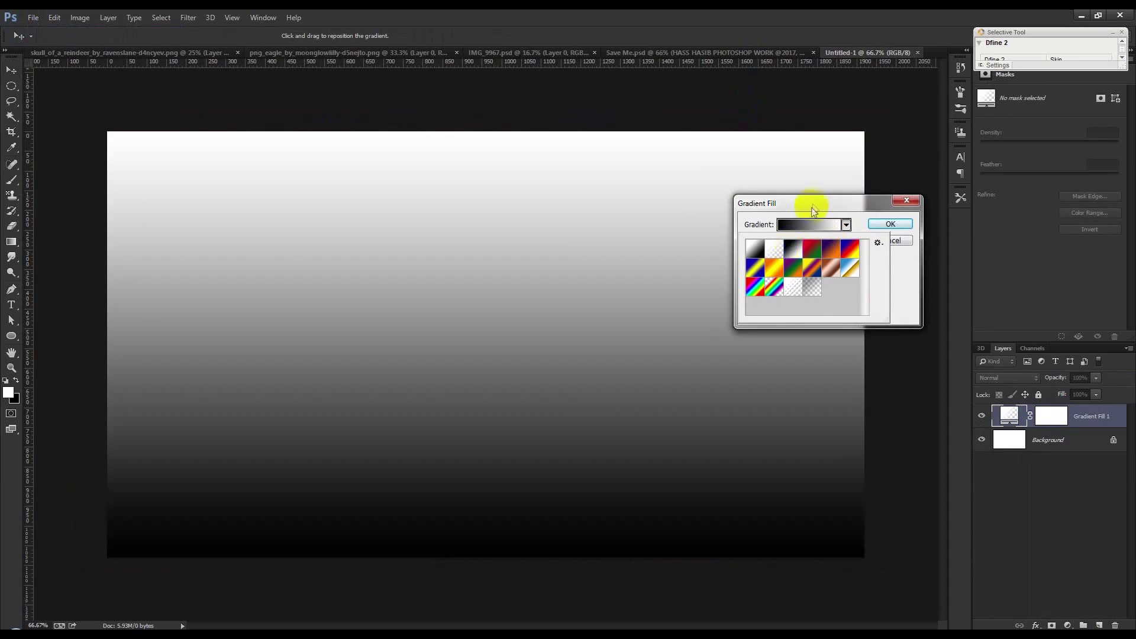
Step: Make the gradient radial and reversed with a white centre, shifted slightly right
left_click(809, 206)
left_click(821, 243)
left_click(812, 269)
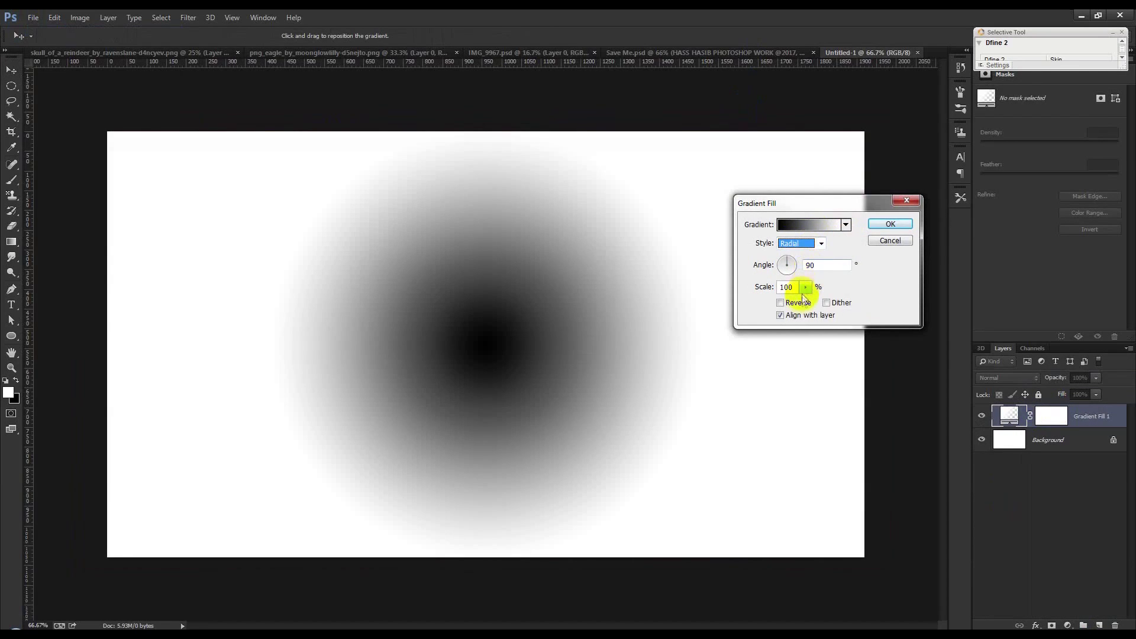
left_click(796, 302)
left_click_drag(610, 402, 662, 403)
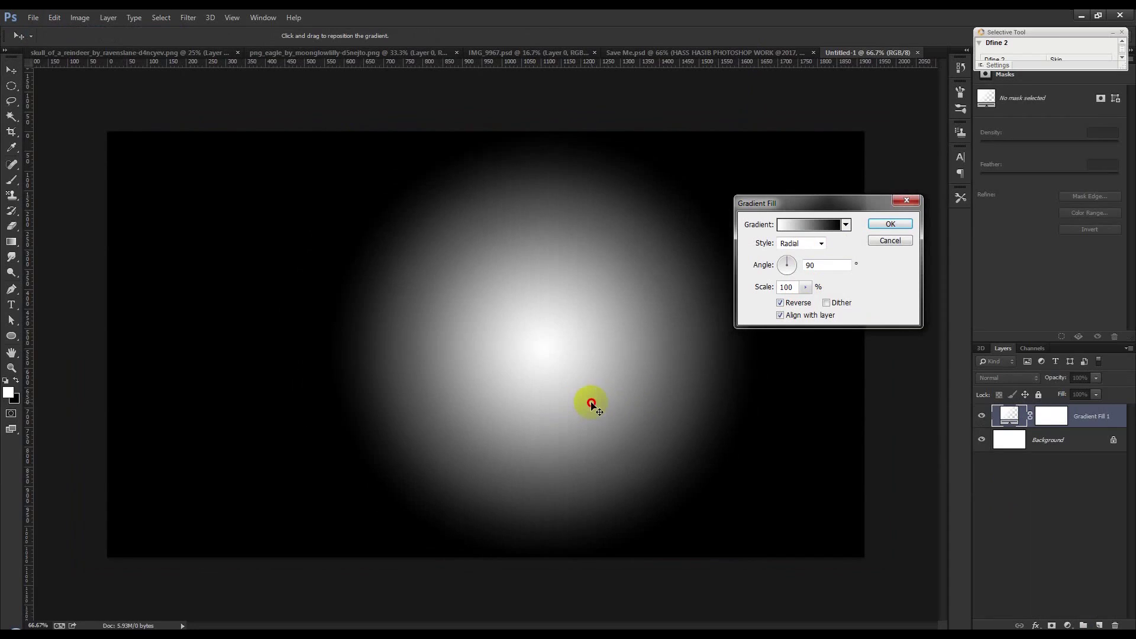
Step: Set gradient angle 0 and scale 179%, lower its centre, then layer opacity 60%
left_click(836, 264)
left_click(691, 270)
left_click(806, 287)
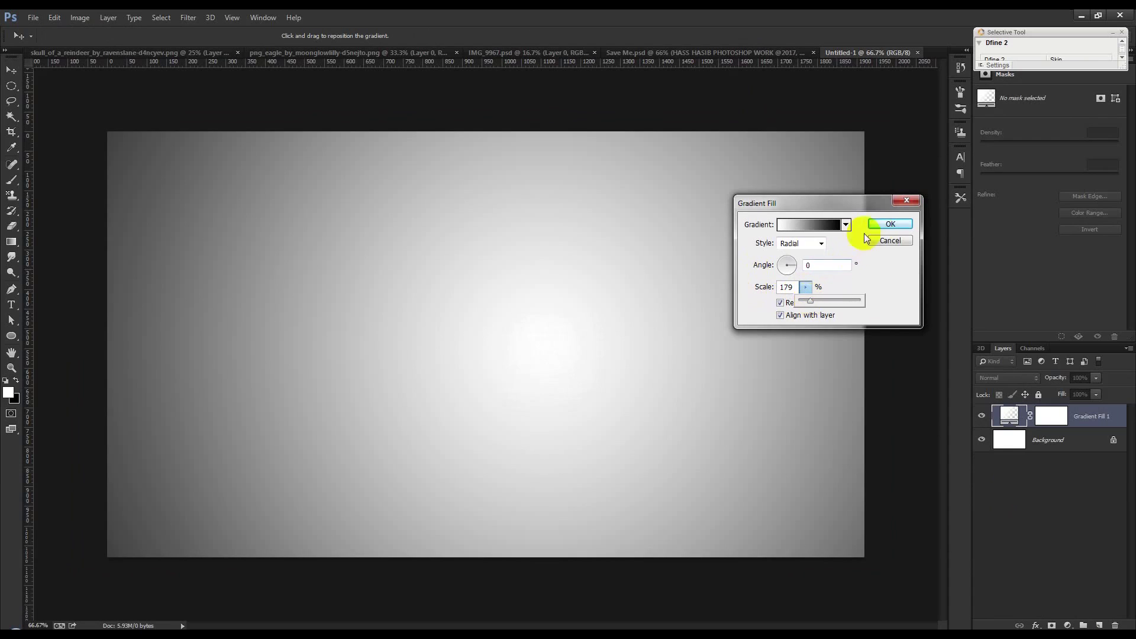
left_click(883, 226)
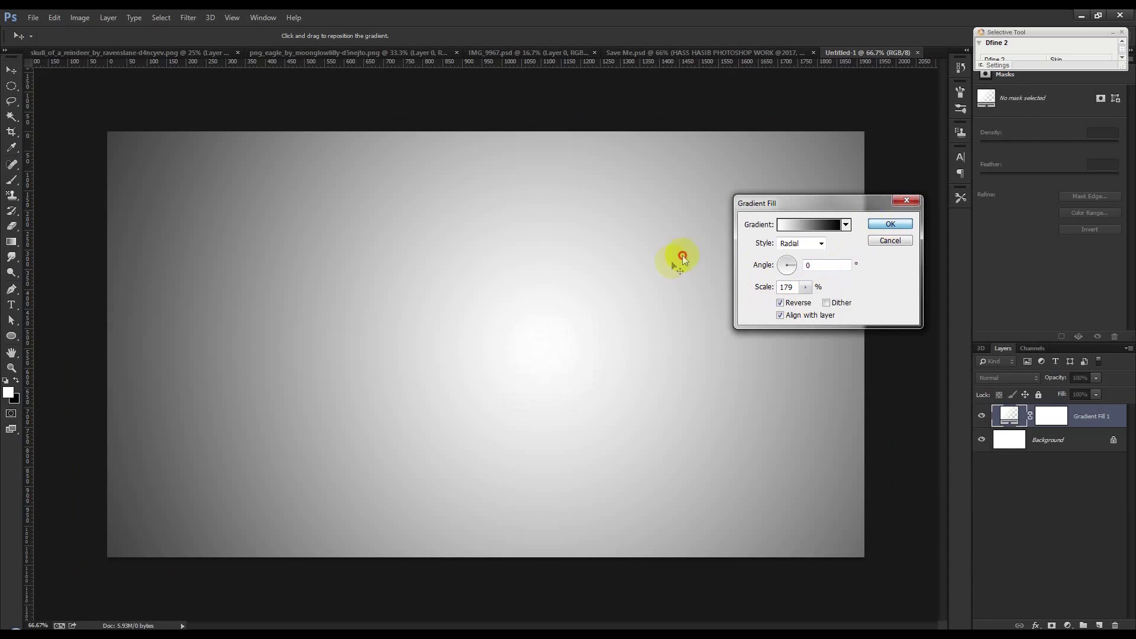
left_click_drag(602, 363, 601, 347)
left_click(890, 224)
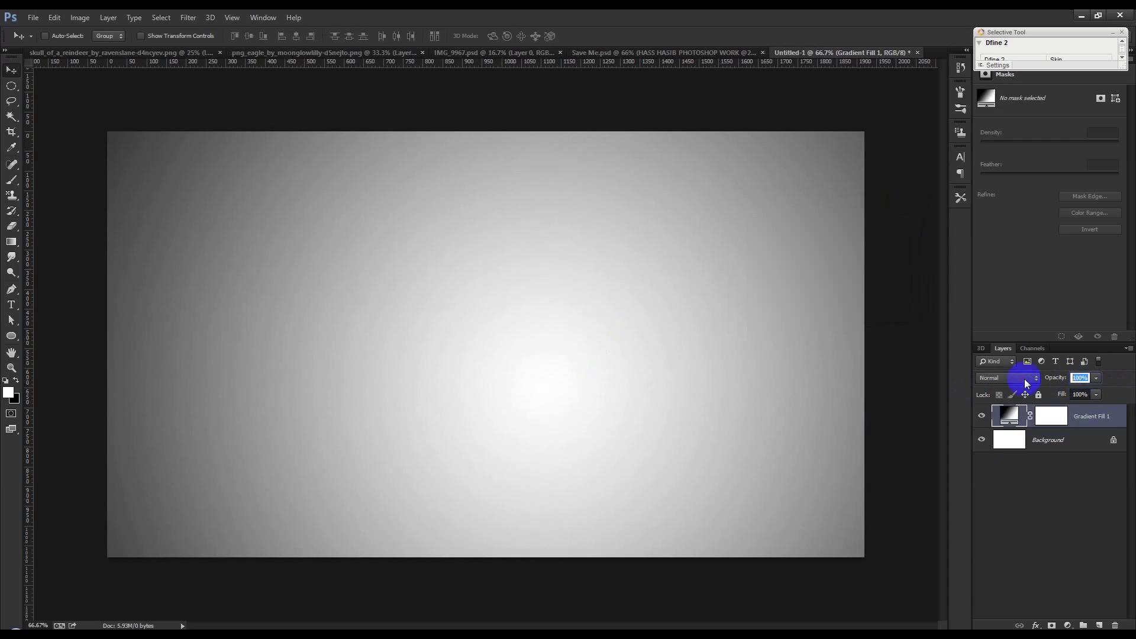
type("60")
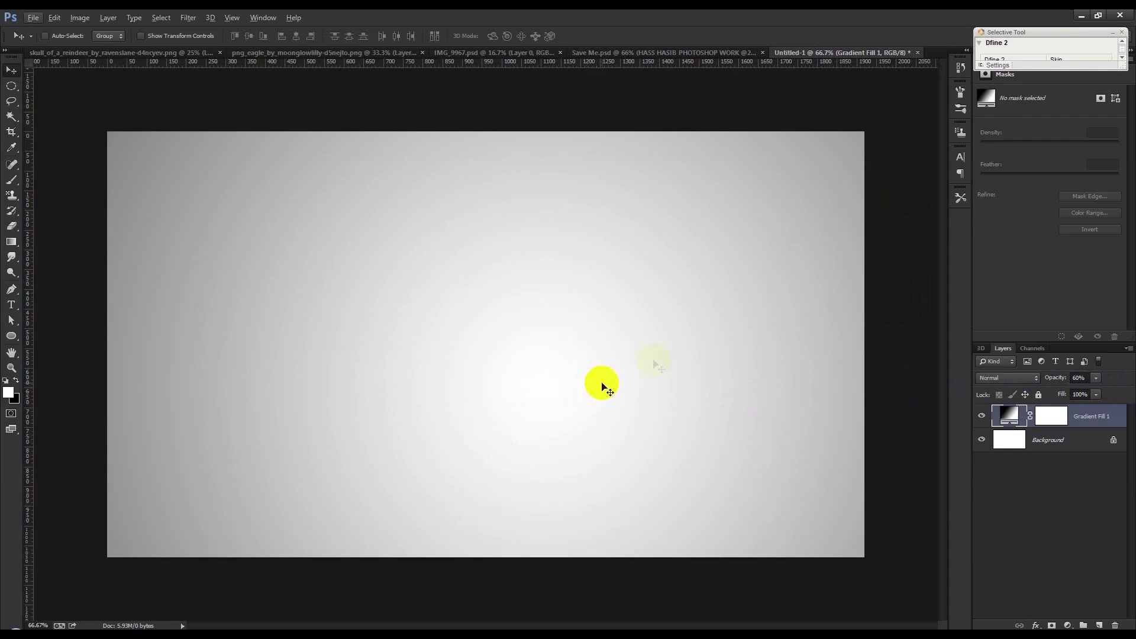
left_click_drag(923, 293, 645, 618)
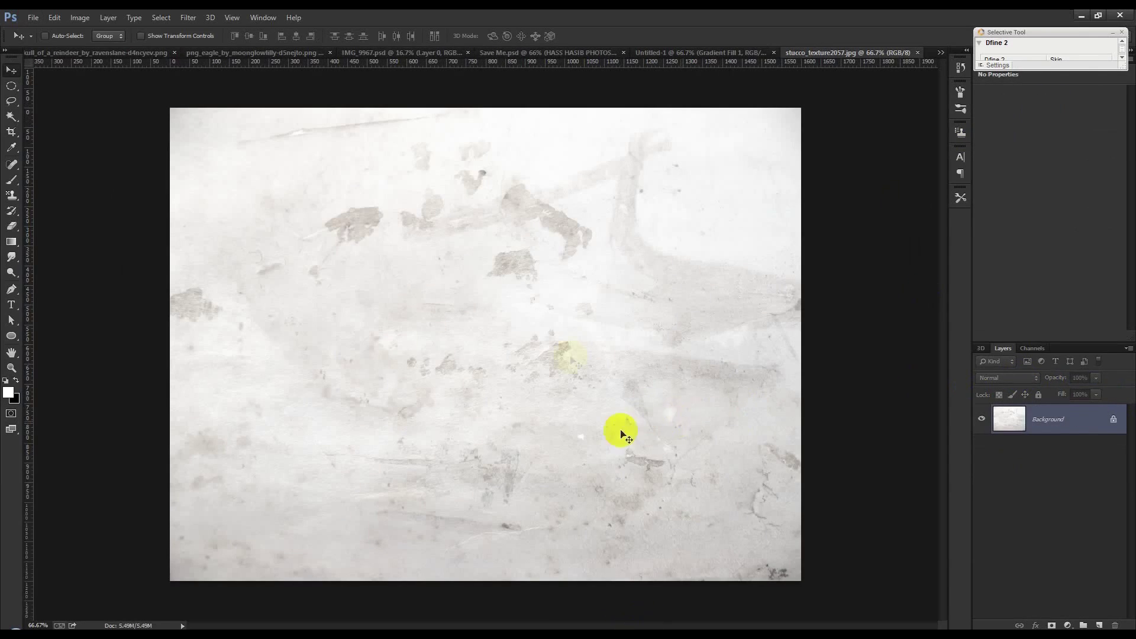
Step: Bring the stucco texture into the new document and free-transform it to fill the canvas
mouse_move(613, 330)
left_mouse_down()
mouse_move(728, 57)
mouse_move(648, 309)
mouse_move(526, 392)
mouse_move(514, 388)
left_mouse_up()
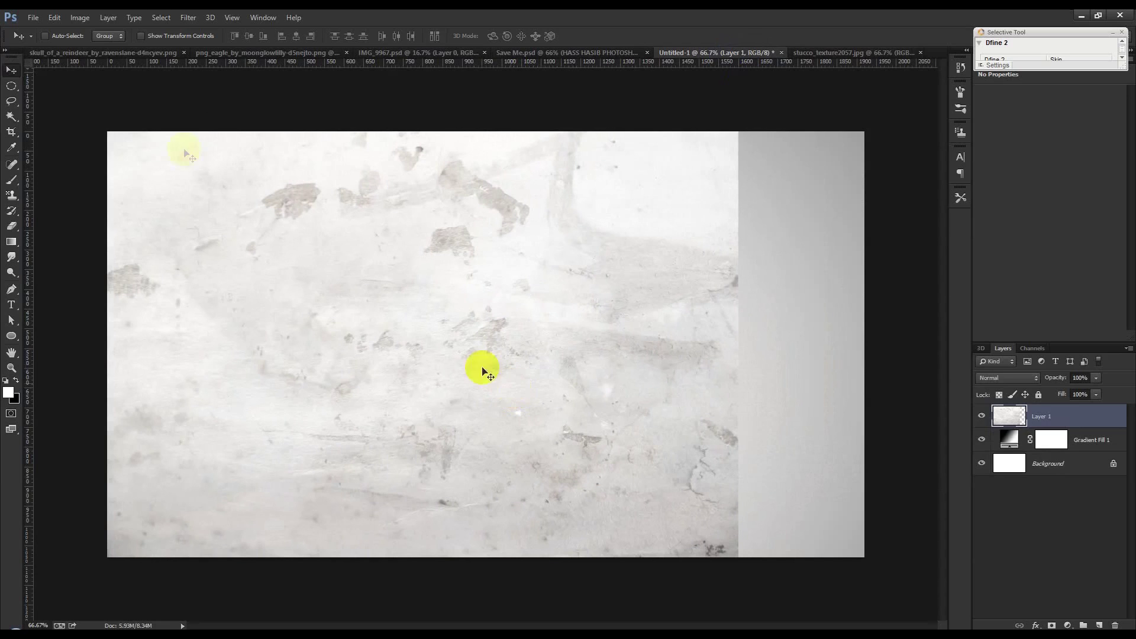
left_click(54, 18)
left_click(110, 246)
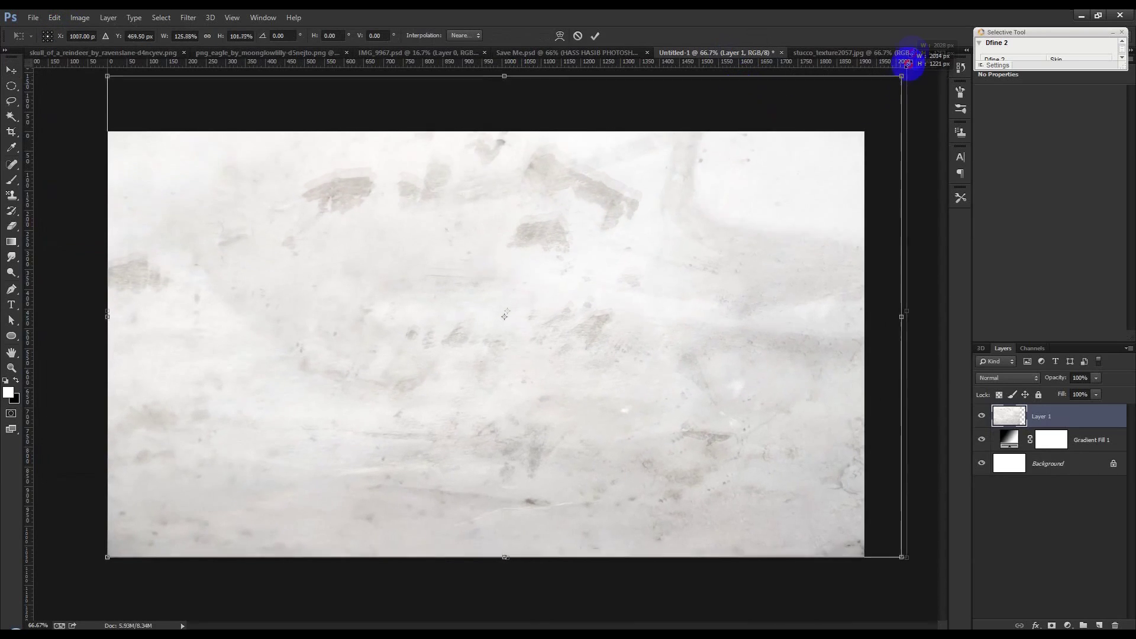
left_click_drag(738, 86, 905, 46)
left_click_drag(806, 240, 765, 304)
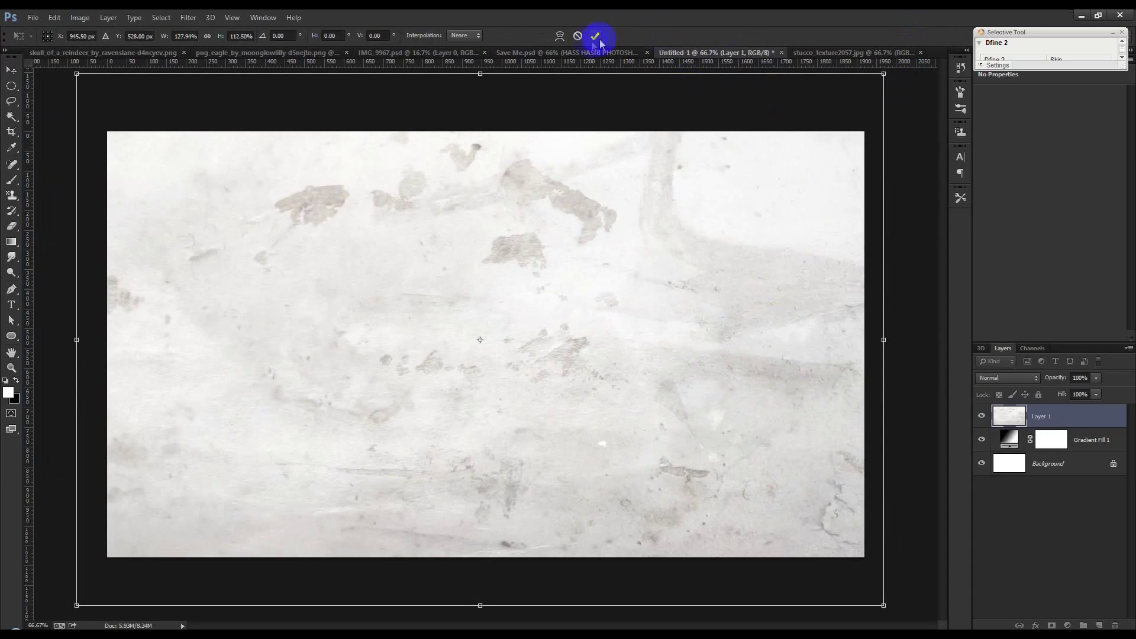
left_click_drag(481, 13, 481, 9)
left_click_drag(555, 170, 551, 183)
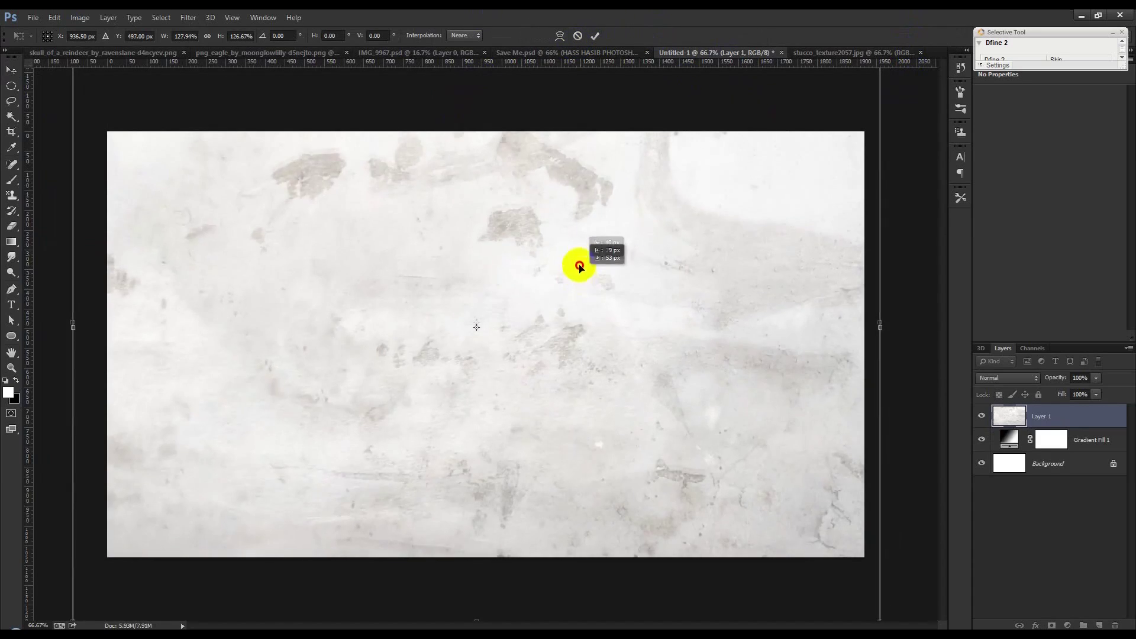
left_click(596, 38)
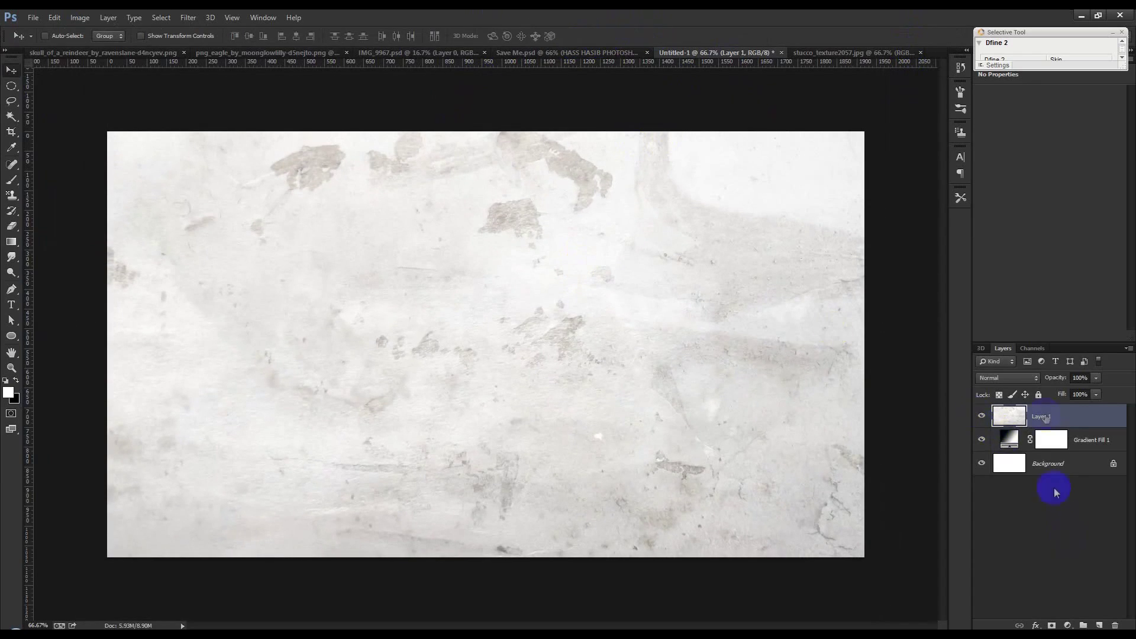
Step: Set the texture layer to Multiply at 38% opacity and add a layer mask
left_click(1008, 377)
left_click(994, 111)
left_click(971, 473)
left_click_drag(1057, 384, 1014, 383)
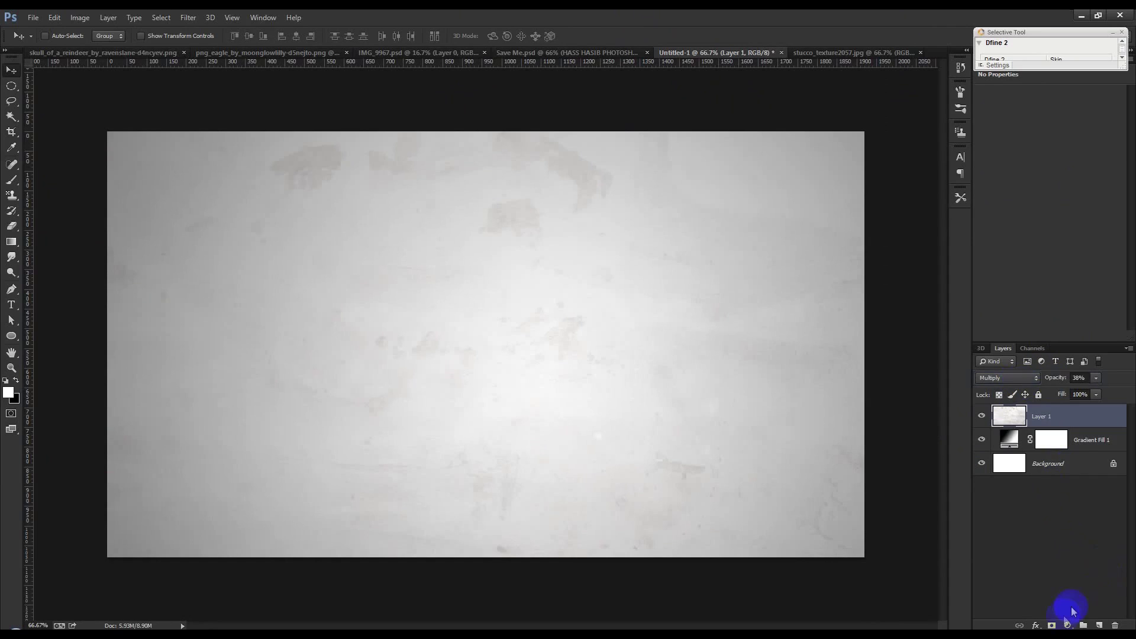
left_click(1052, 625)
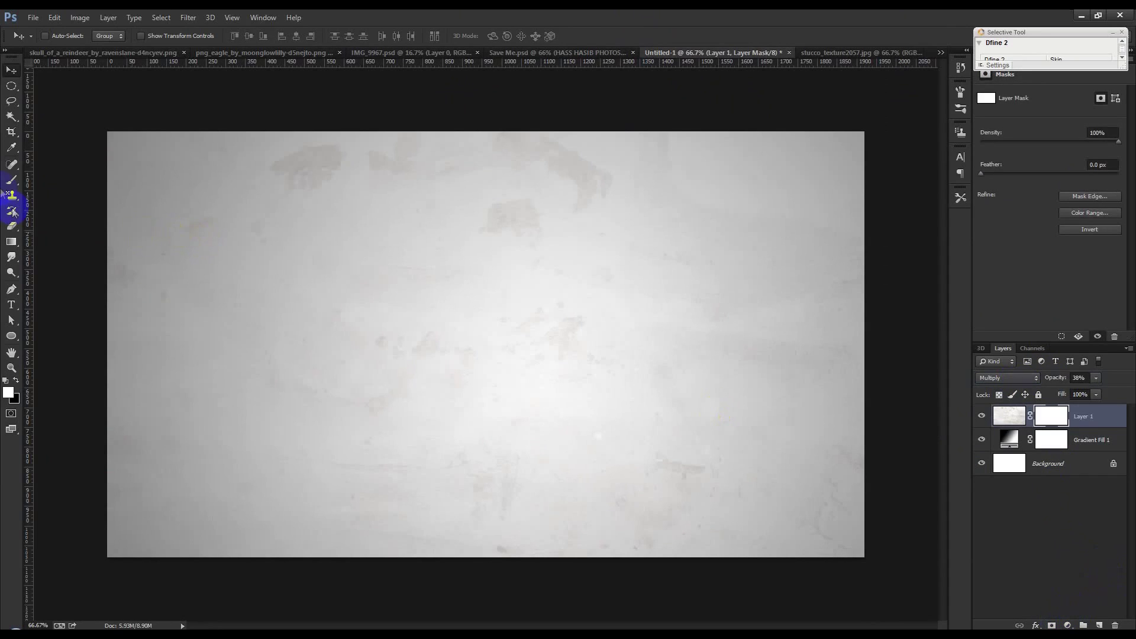
Step: Paint the texture mask with a soft black 900 px brush to hide the canvas centre
left_click(10, 179)
left_click(6, 380)
right_click(422, 294)
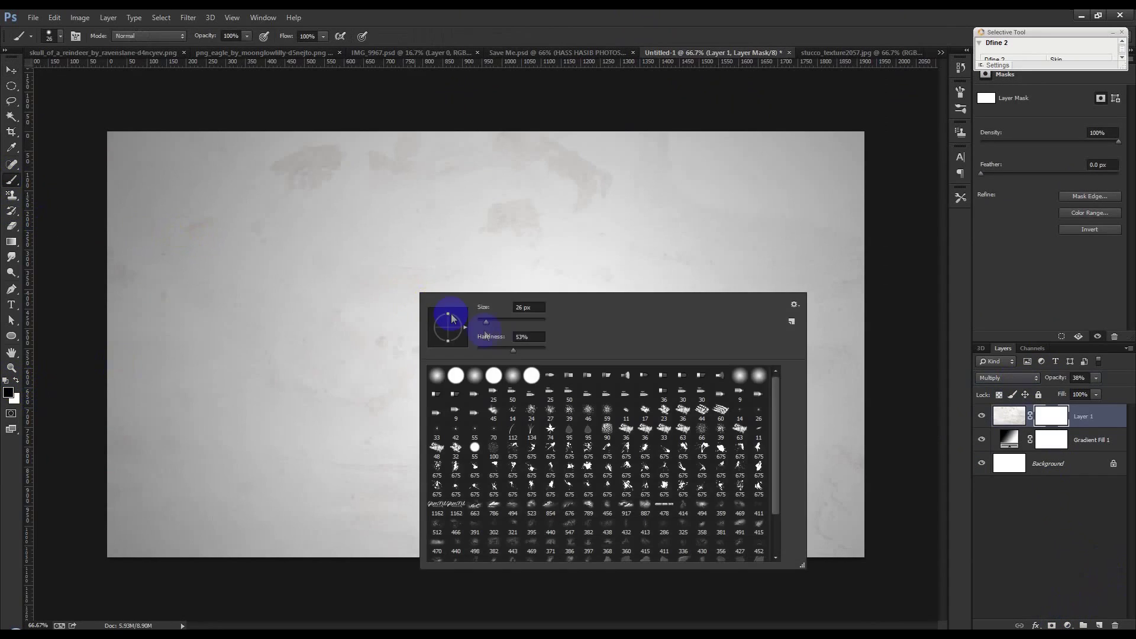
left_click_drag(513, 349, 430, 361)
left_click(494, 375)
left_click(611, 114)
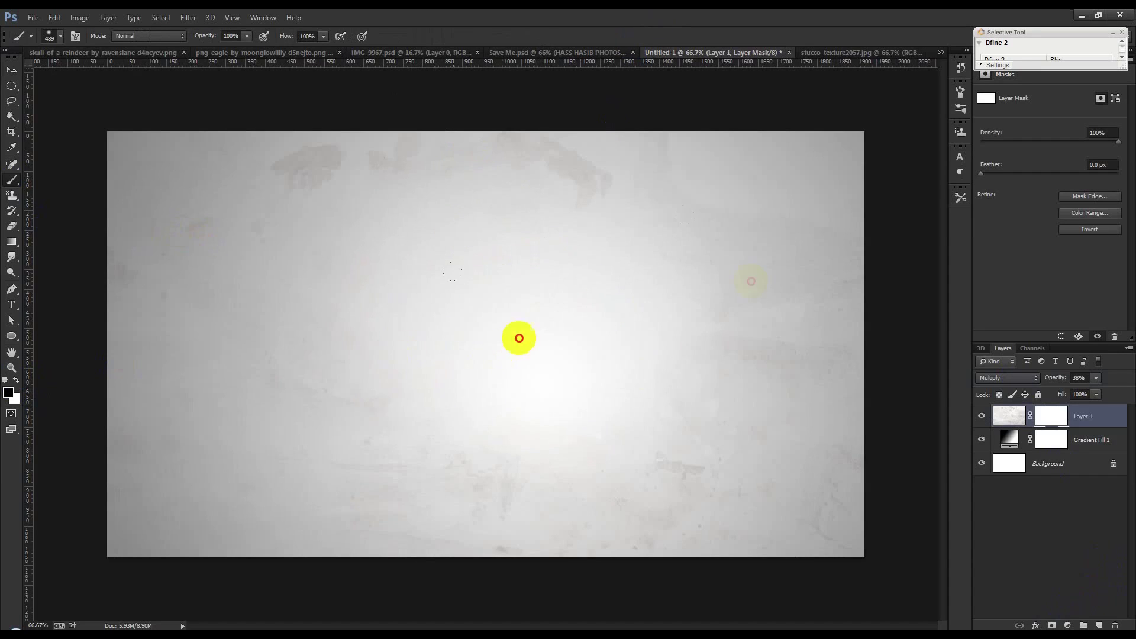
left_click_drag(519, 338, 531, 413)
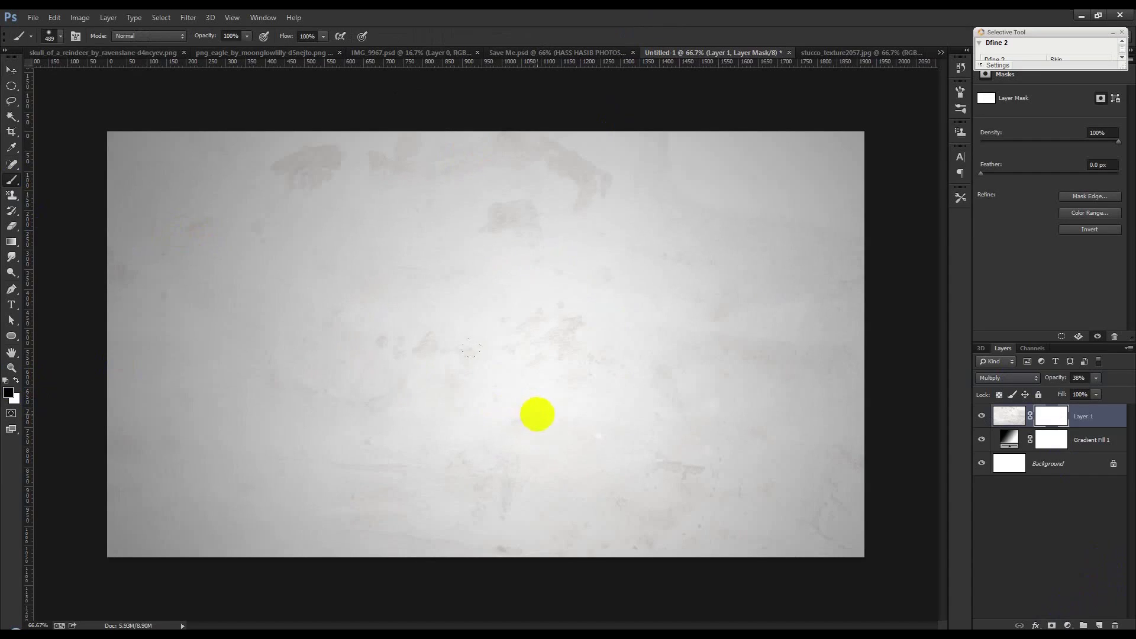
key("bracketright")
key("bracketright")
key("bracketright")
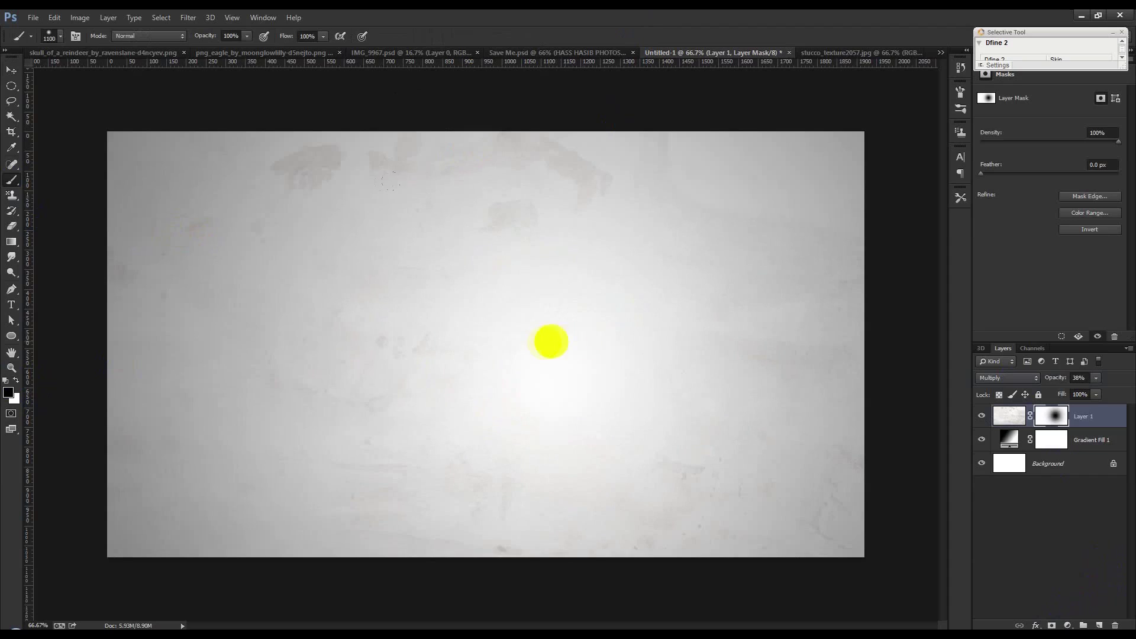
left_click_drag(583, 341, 558, 334)
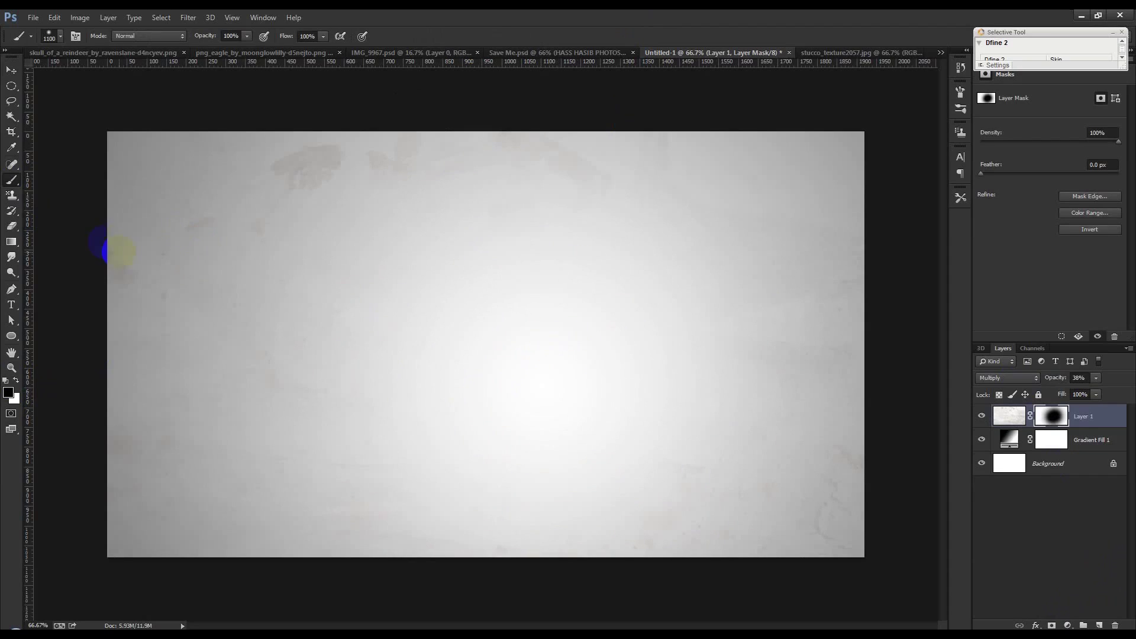
Step: Close the stucco texture source document
left_click(11, 69)
type("26")
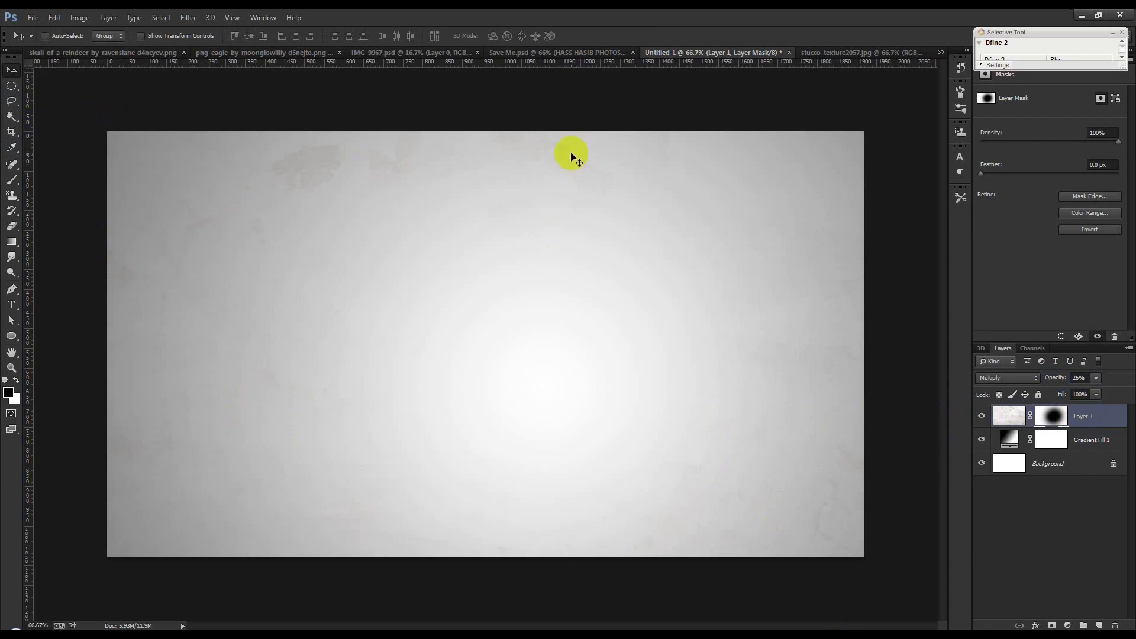
left_click(857, 54)
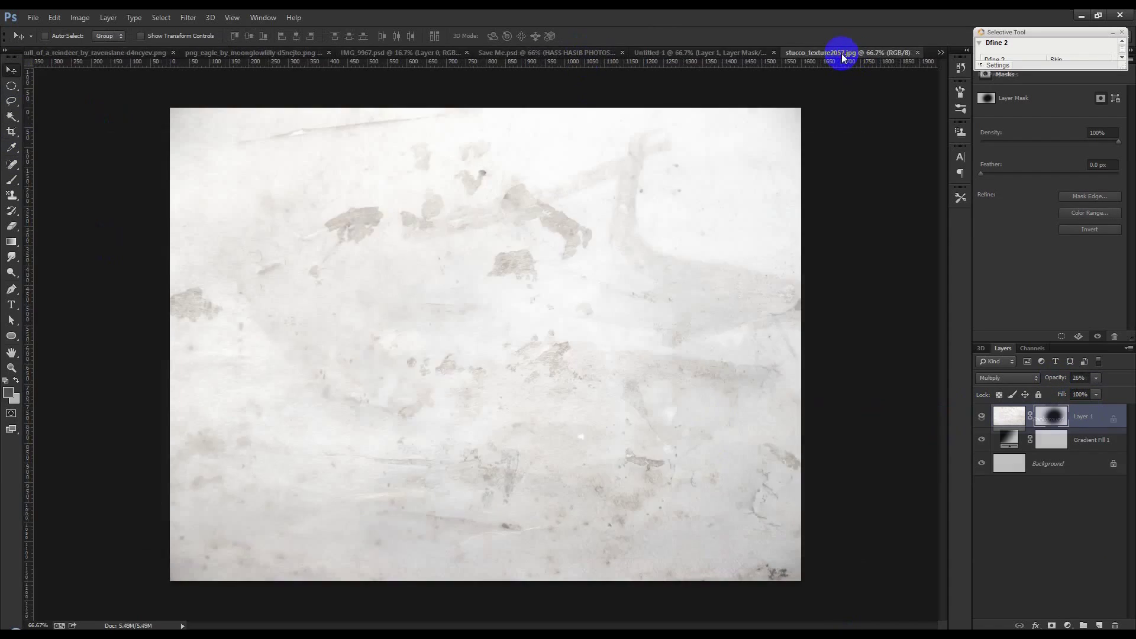
left_click(917, 53)
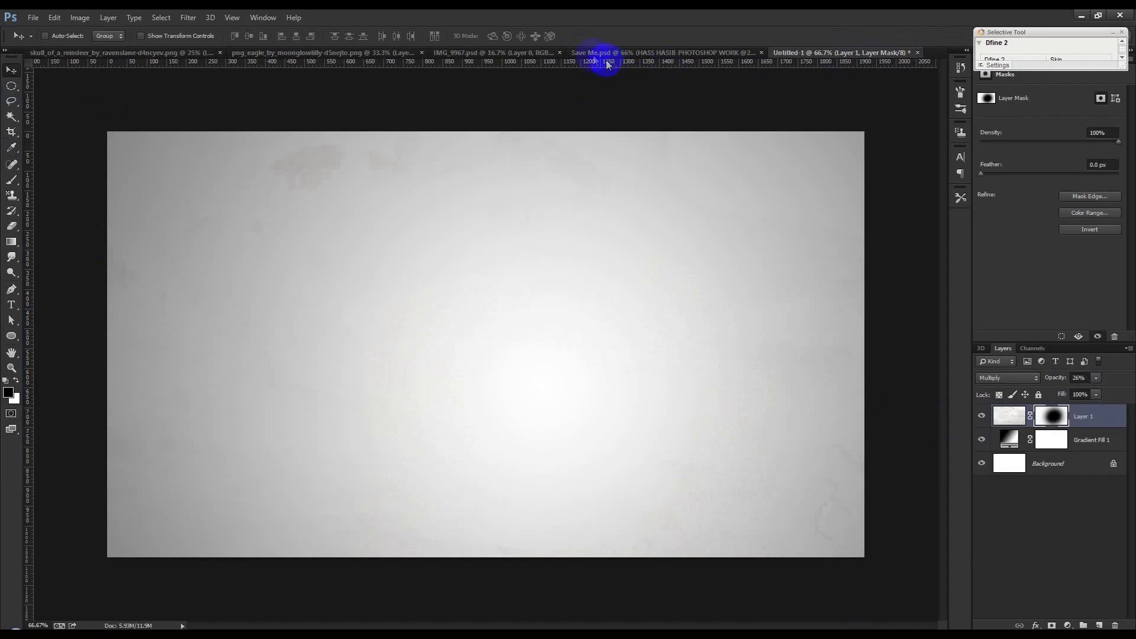
Step: Bring the man photo from IMG_9967 into the composite and convert it to a smart object
left_click(610, 53)
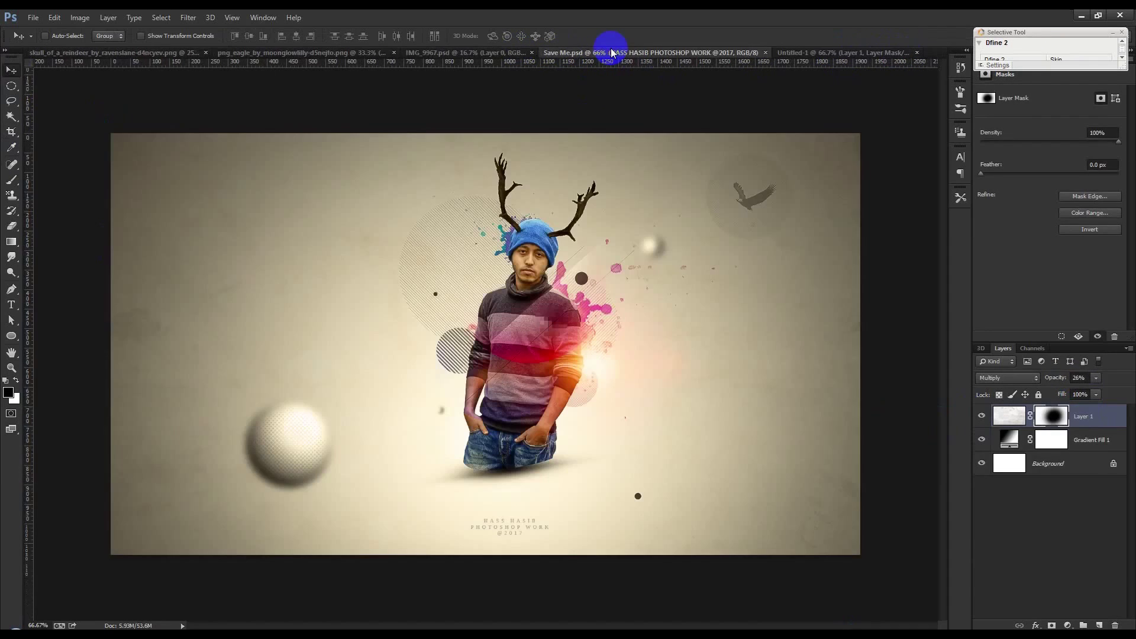
left_click(495, 52)
mouse_move(502, 217)
left_mouse_down()
mouse_move(849, 63)
mouse_move(579, 286)
left_mouse_up()
right_click(1083, 416)
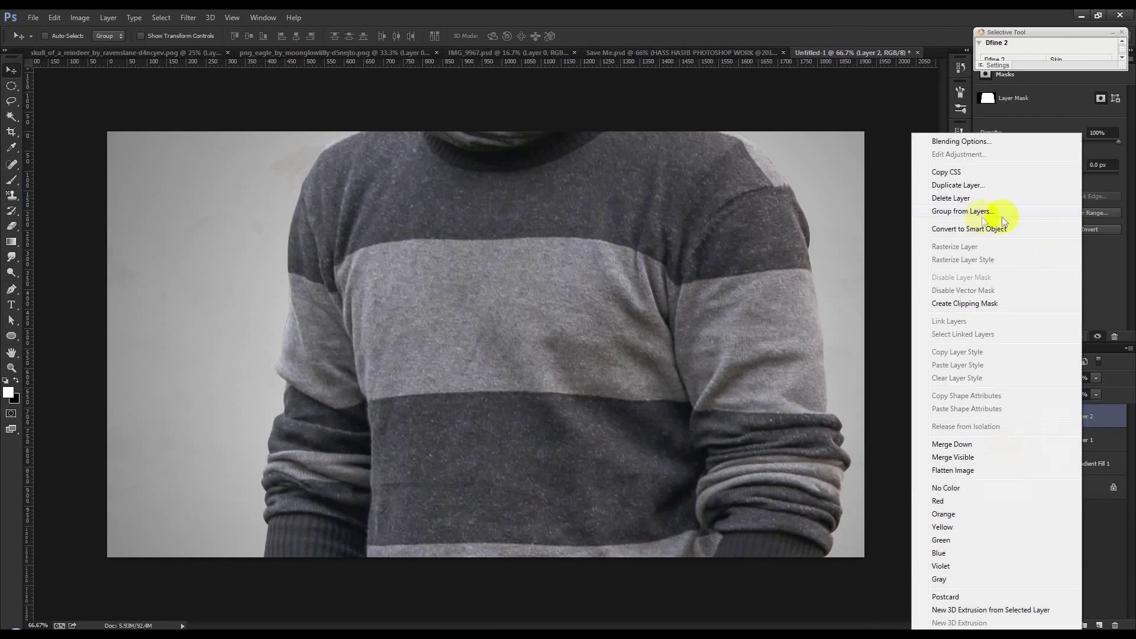
left_click(963, 237)
Step: Scale the man proportionally to about 22% and centre him on the canvas
key("ctrl+t")
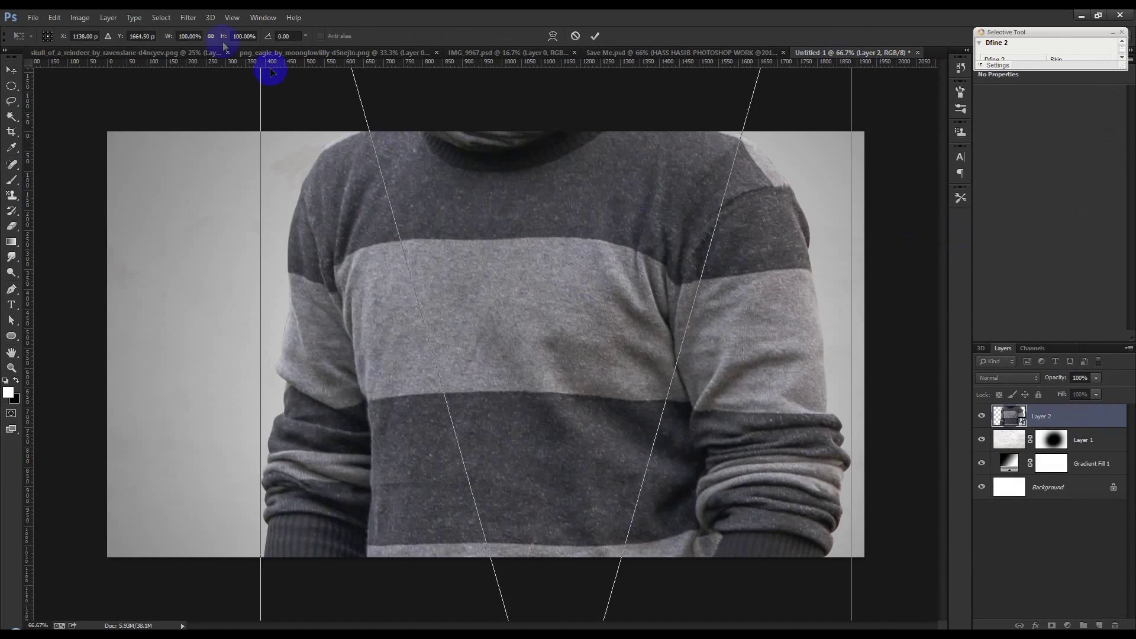
left_click(182, 36)
left_click_drag(170, 39, 127, 67)
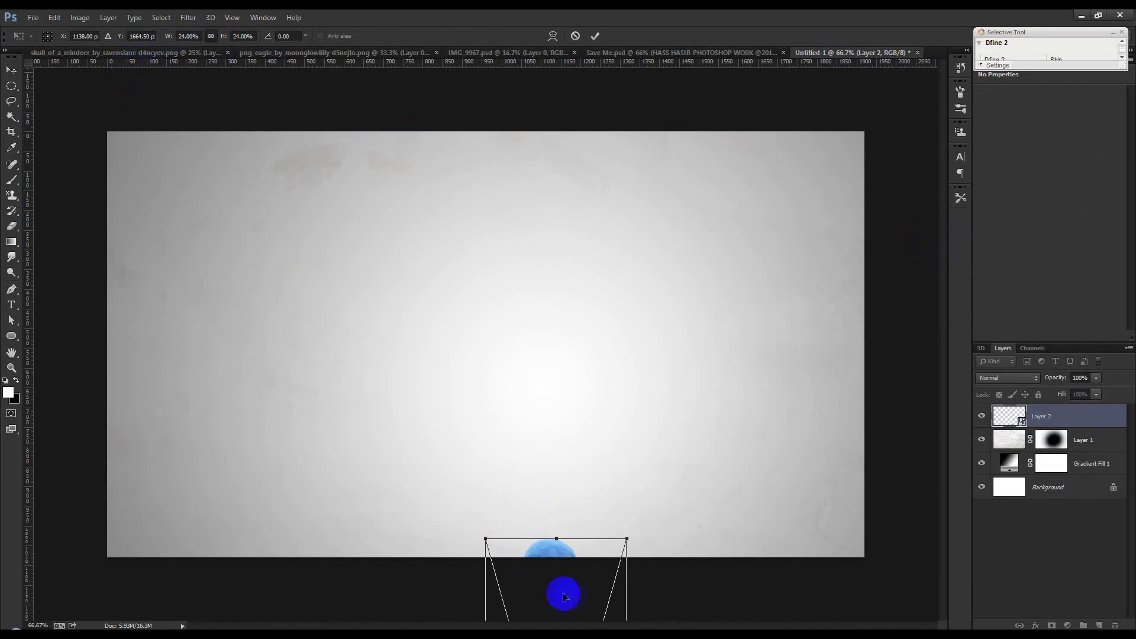
left_click_drag(563, 592, 563, 287)
left_click_drag(617, 234, 611, 248)
left_click_drag(566, 364, 586, 277)
left_click(595, 37)
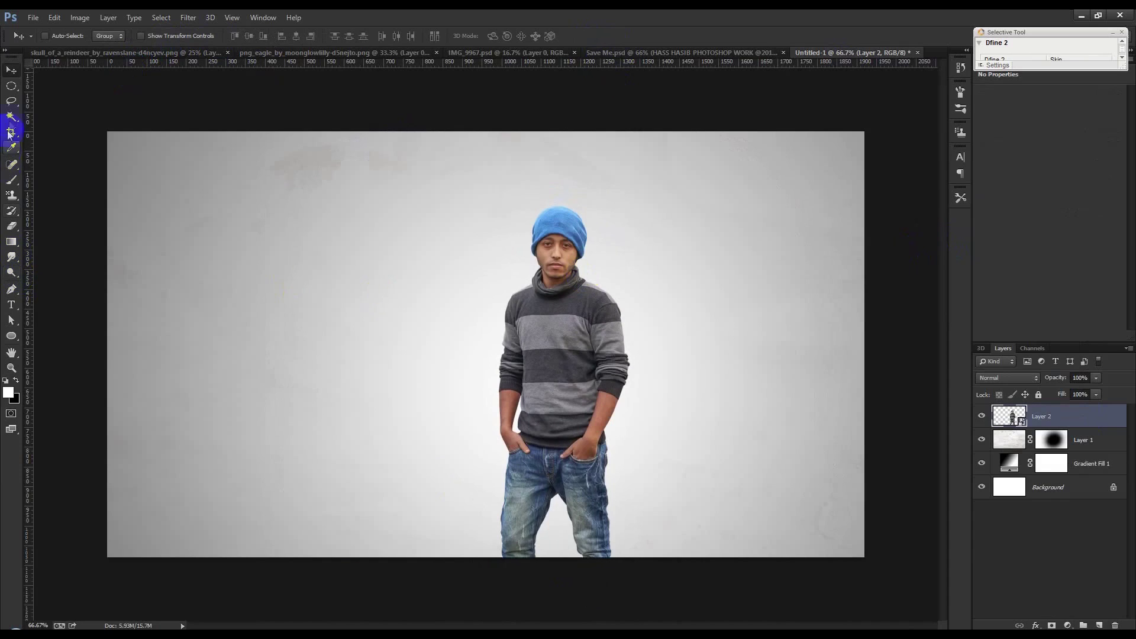
Step: Try a freehand lasso mask on the man, then undo it and clear the selection
left_click(11, 101)
left_click_drag(500, 477, 497, 481)
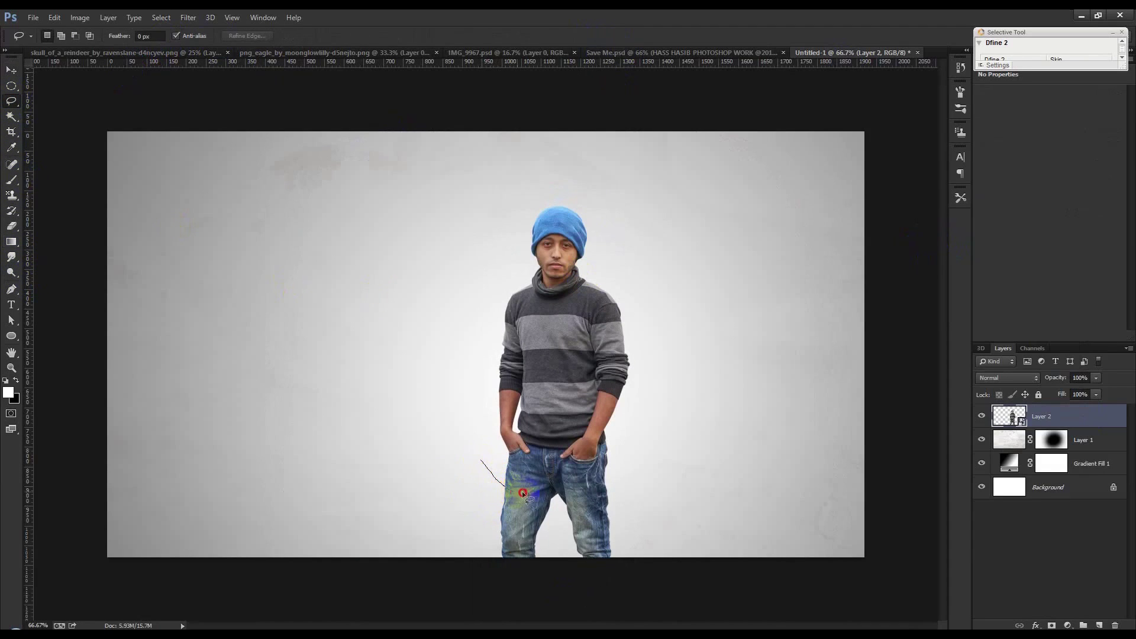
mouse_move(567, 487)
left_mouse_down()
mouse_move(573, 179)
mouse_move(436, 494)
left_mouse_up()
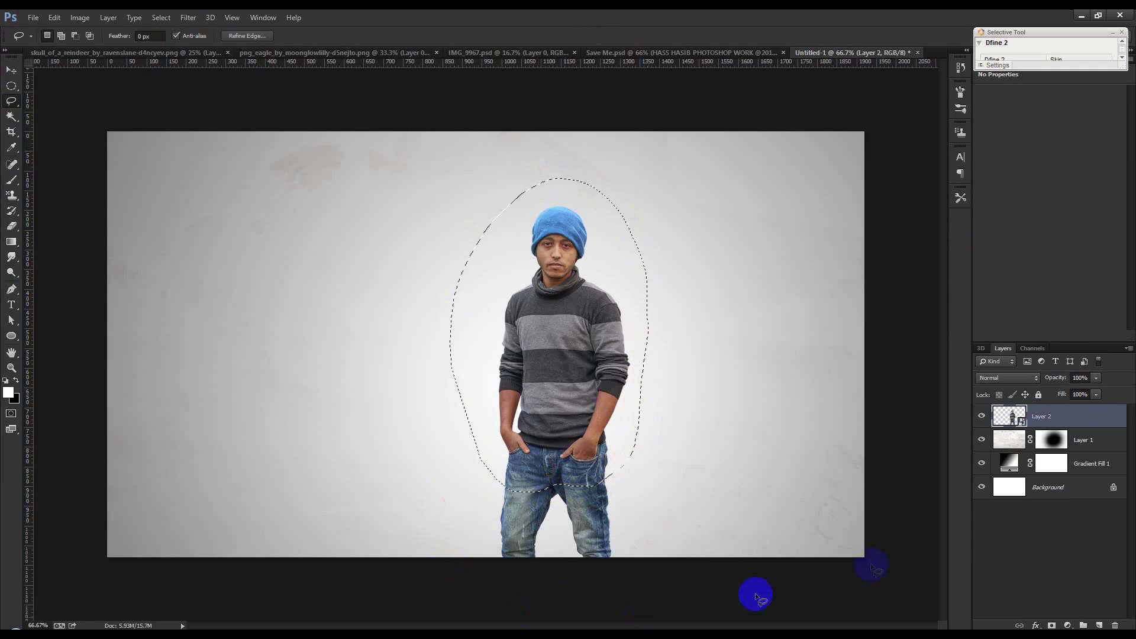
left_click(1049, 625)
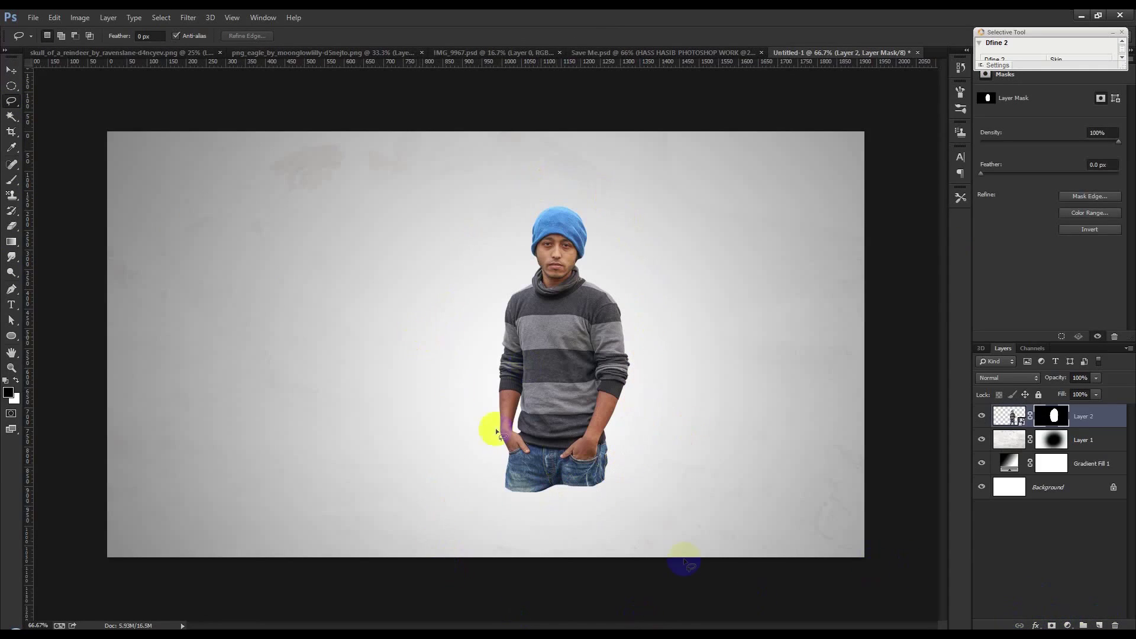
scroll(568, 530, "up", 4)
scroll(567, 528, "up", 4)
scroll(566, 526, "down", 3)
key("ctrl+z")
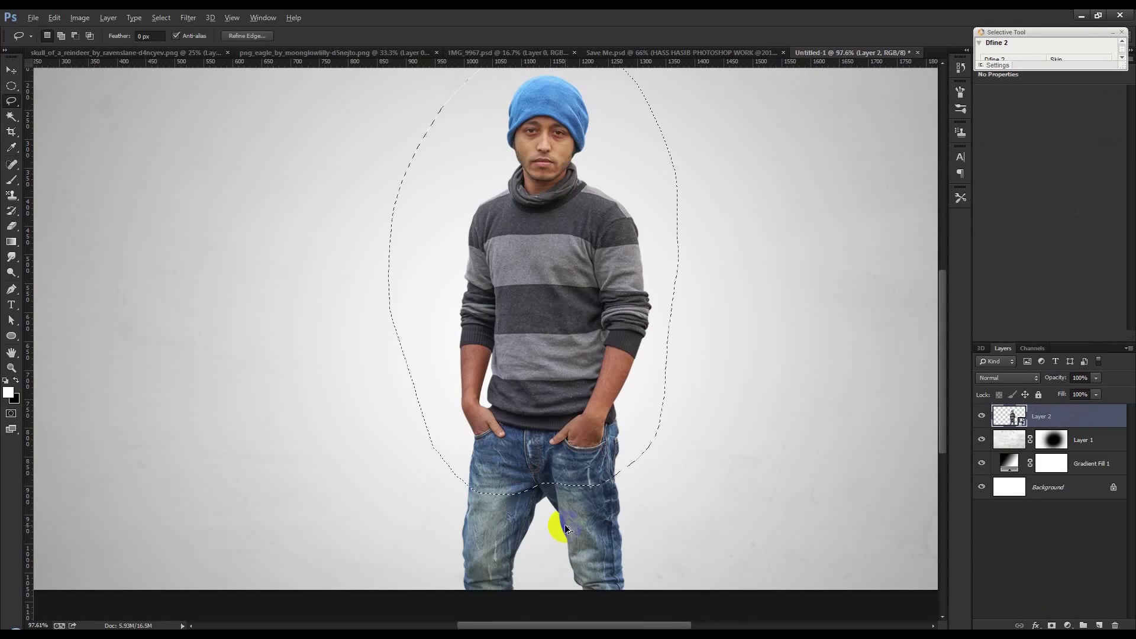
left_click(330, 342)
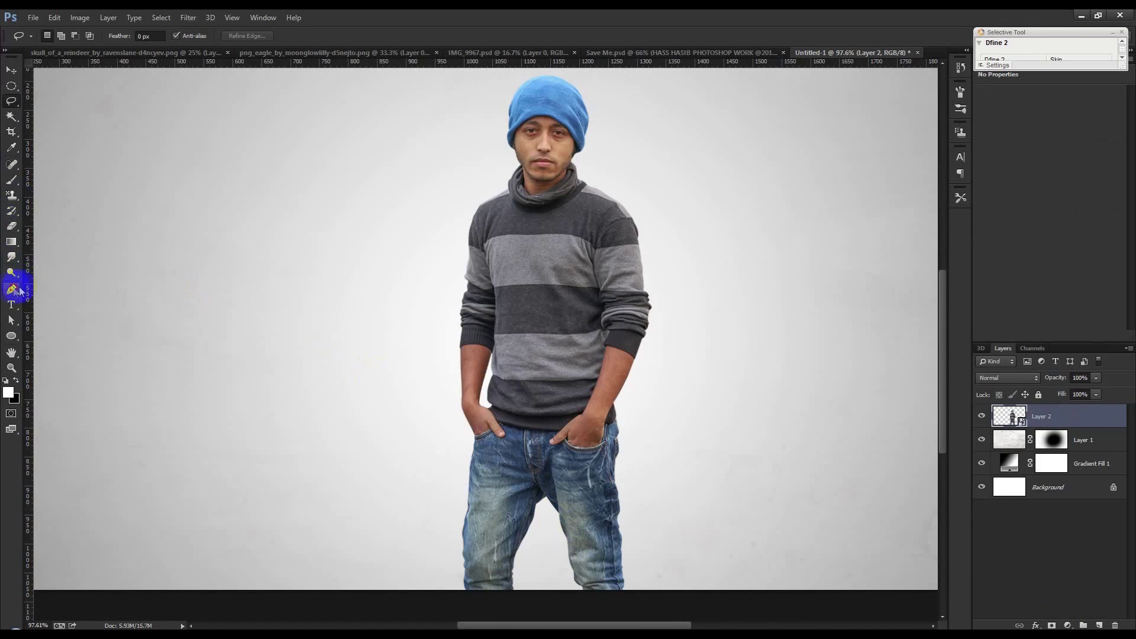
Step: Trace a closed Pen path around the man's upper body, ending below the jeans pockets
left_click(18, 289)
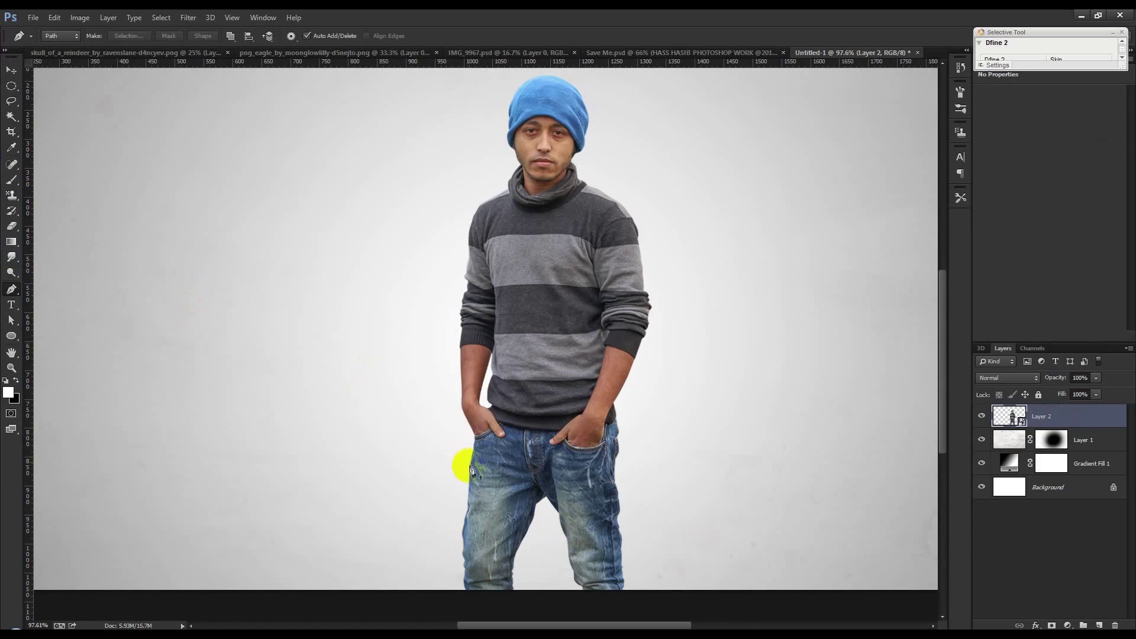
left_click_drag(467, 469, 486, 501)
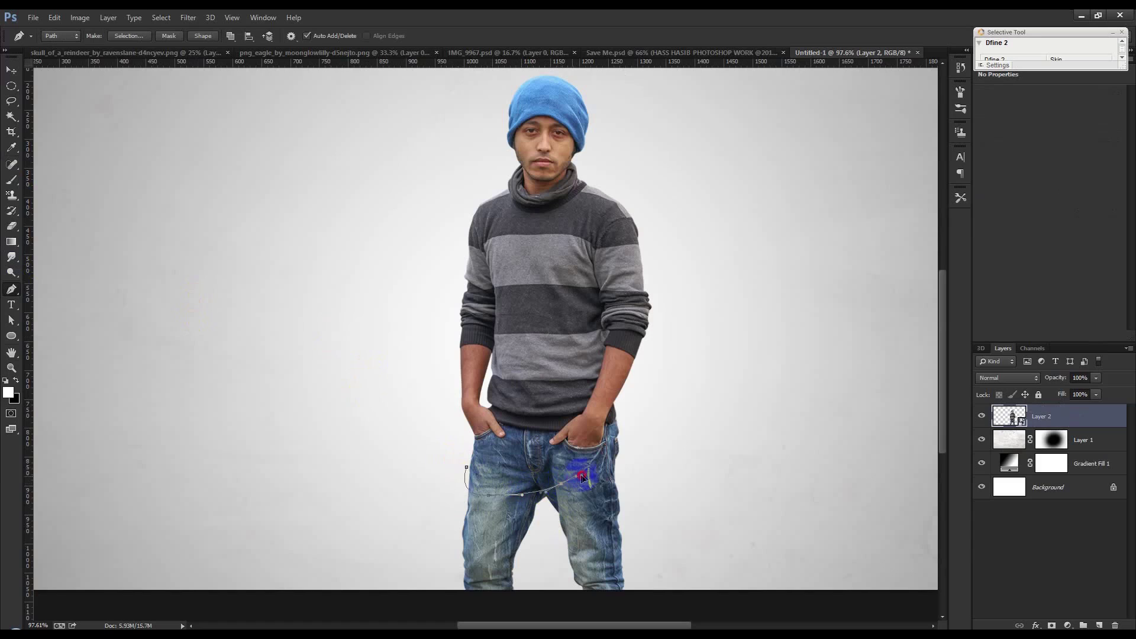
left_click_drag(632, 486, 678, 123)
left_click_drag(590, 71, 578, 63)
left_click_drag(465, 87, 419, 130)
left_click_drag(386, 235, 386, 284)
left_click(466, 467)
left_click_drag(461, 476, 520, 484)
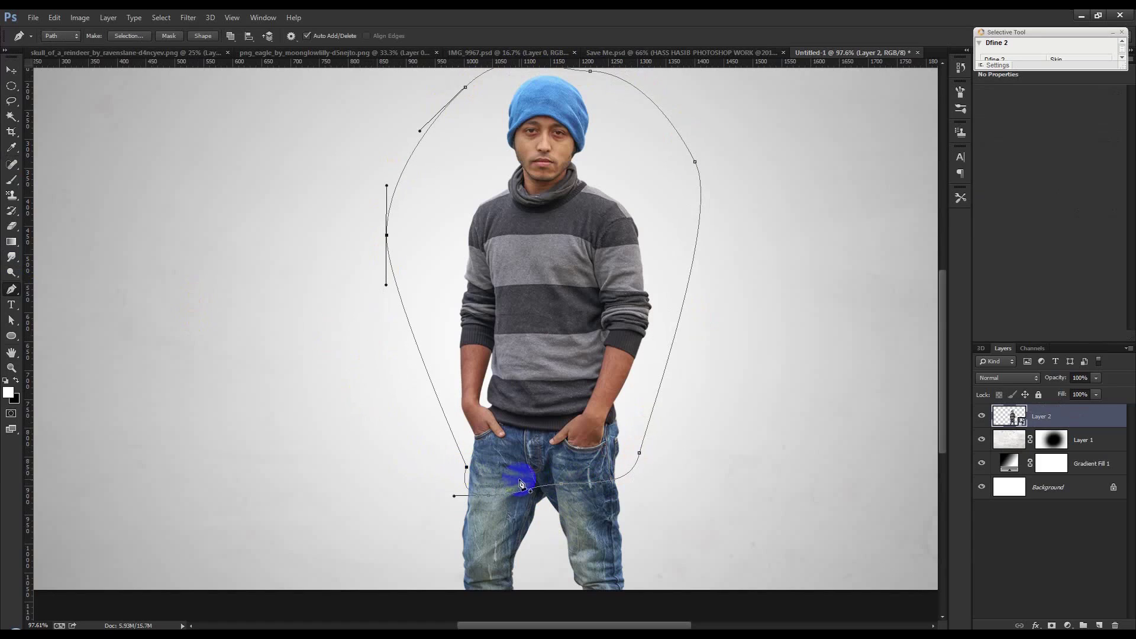
Step: Turn the path into a selection and mask Layer 2 with it
key("ctrl+Return")
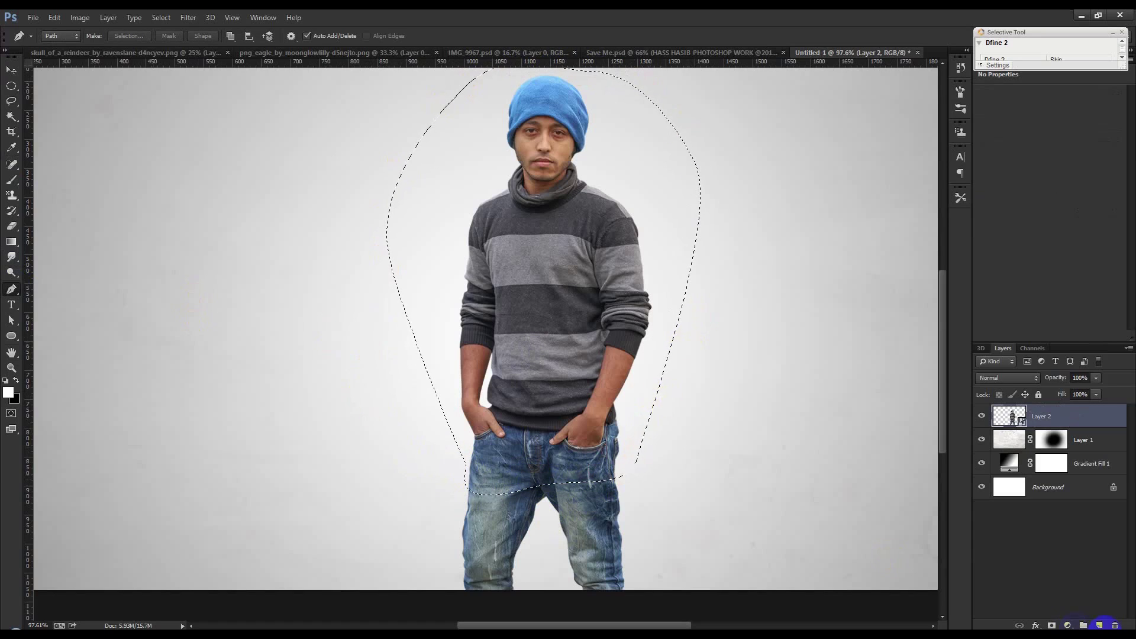
left_click(1051, 625)
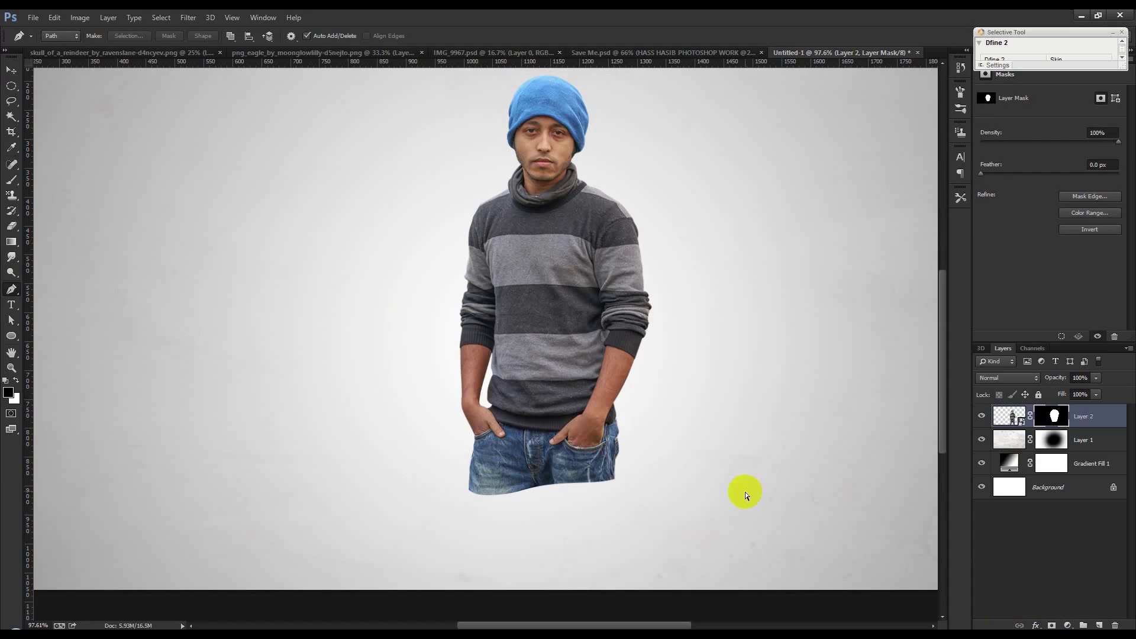
scroll(747, 494, "down", 3)
scroll(746, 493, "up", 2)
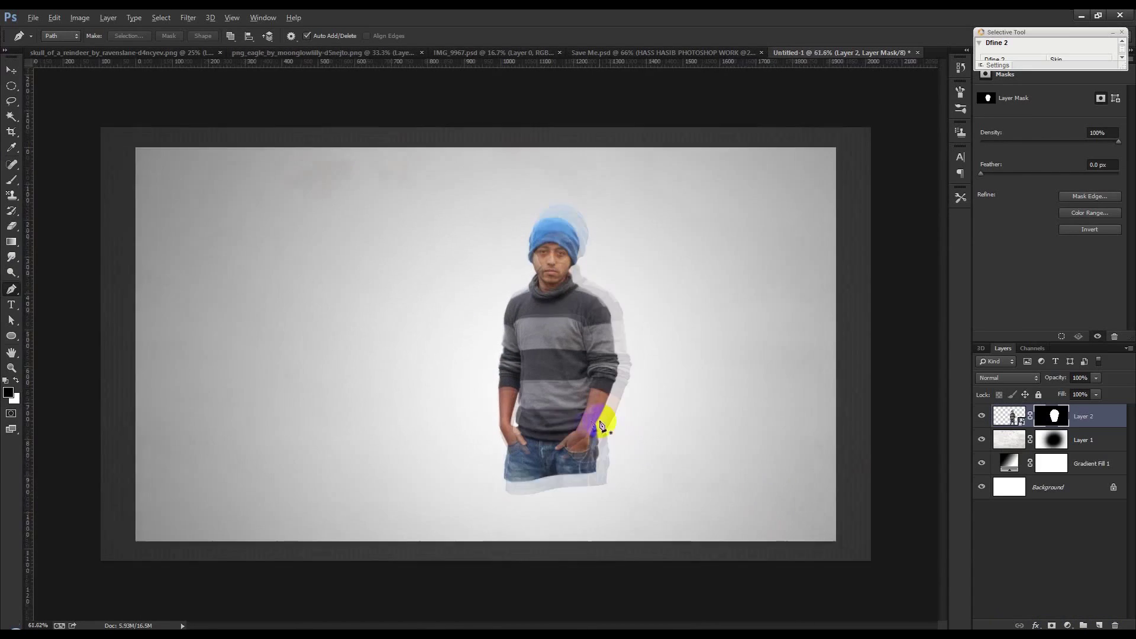
left_click(12, 70)
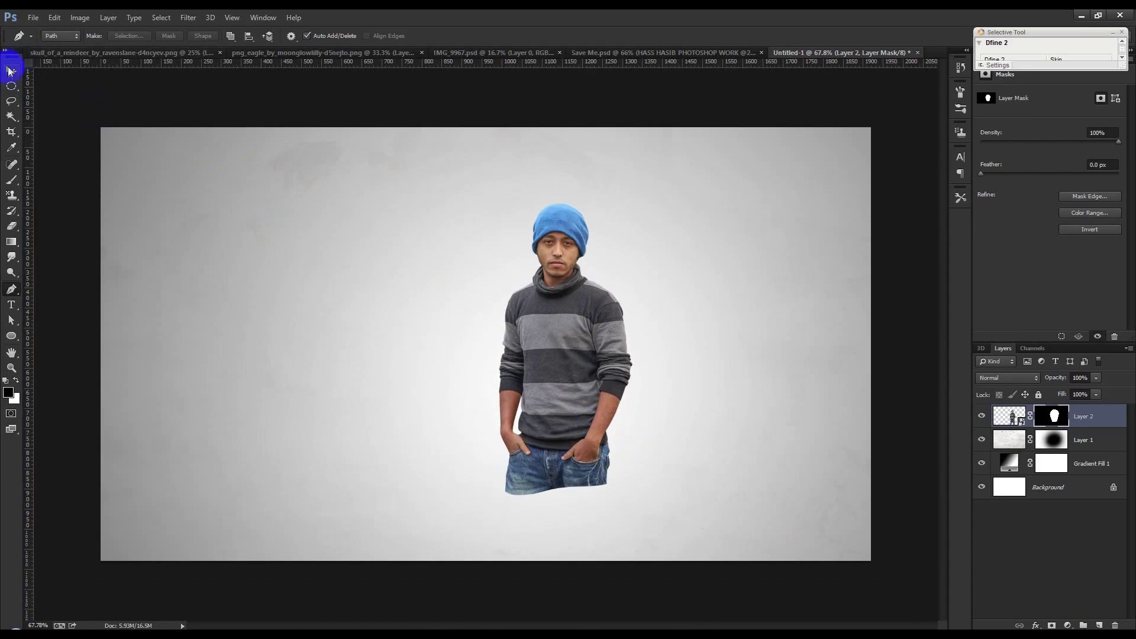
Step: Shift the man slightly left and bring the reindeer skull into the composite
left_click_drag(613, 322, 590, 321)
left_click(140, 52)
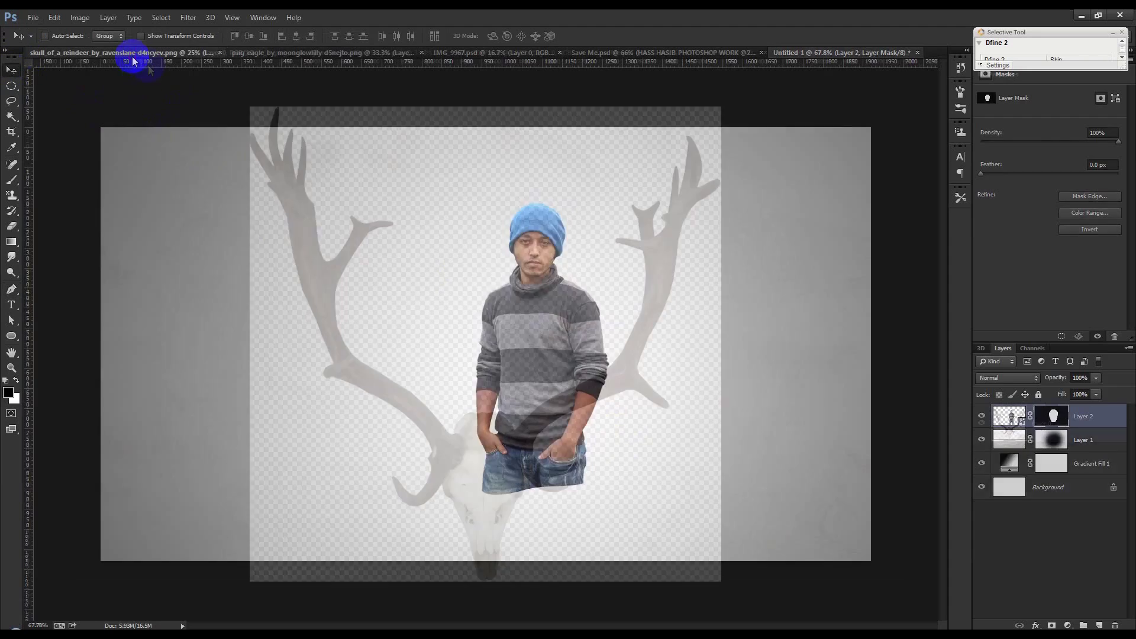
left_click_drag(474, 362, 811, 63)
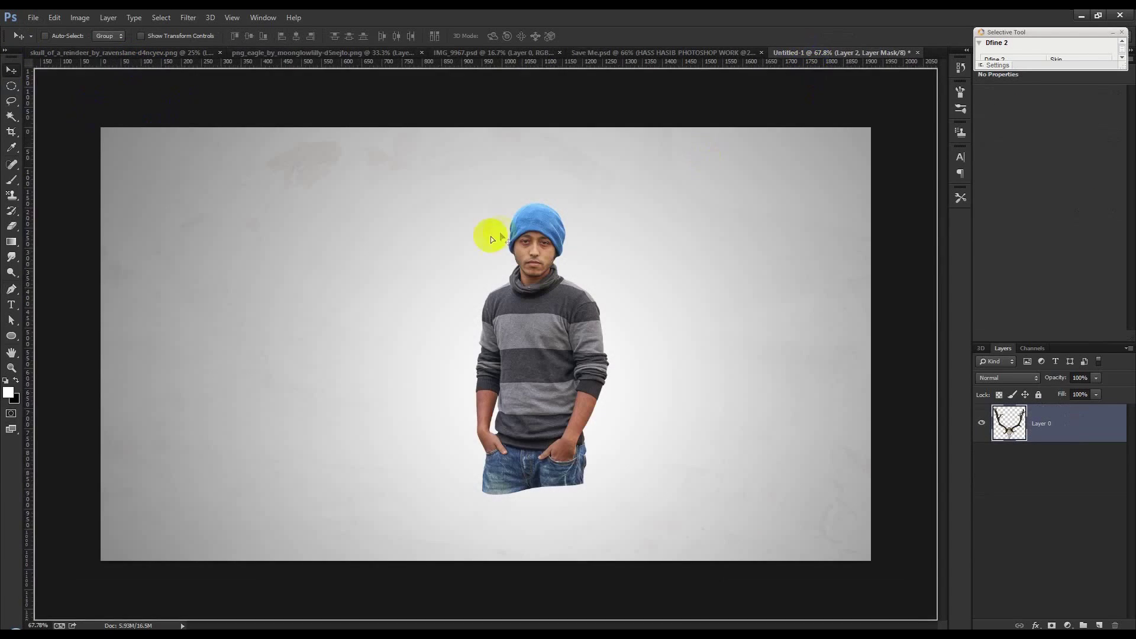
left_click_drag(812, 55, 491, 236)
Step: Scale the skull to about 10%, tilt it ~1.7°, and place it on the man's head
key("ctrl+t")
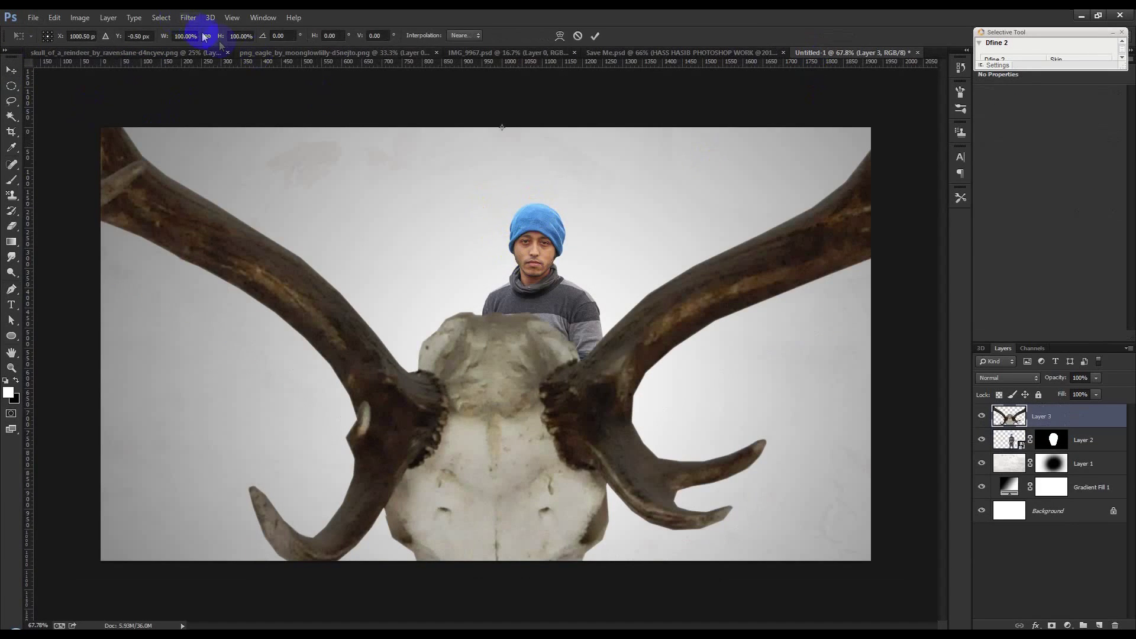
left_click_drag(167, 39, 119, 70)
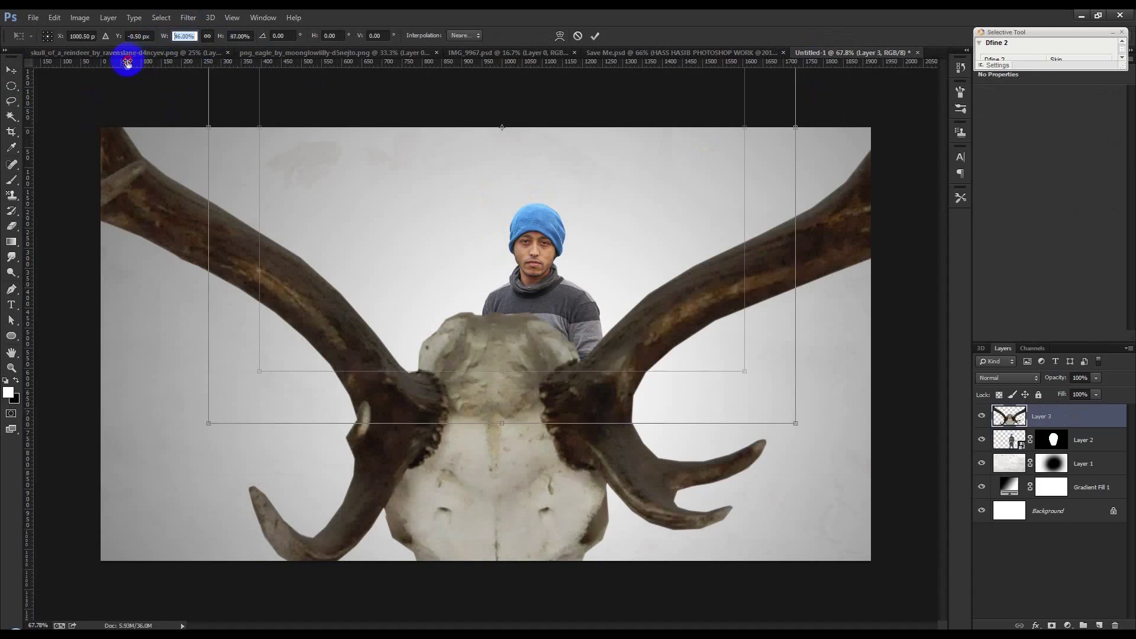
mouse_move(535, 200)
left_mouse_down()
mouse_move(660, 304)
mouse_move(601, 214)
mouse_move(577, 205)
mouse_move(545, 223)
left_mouse_up()
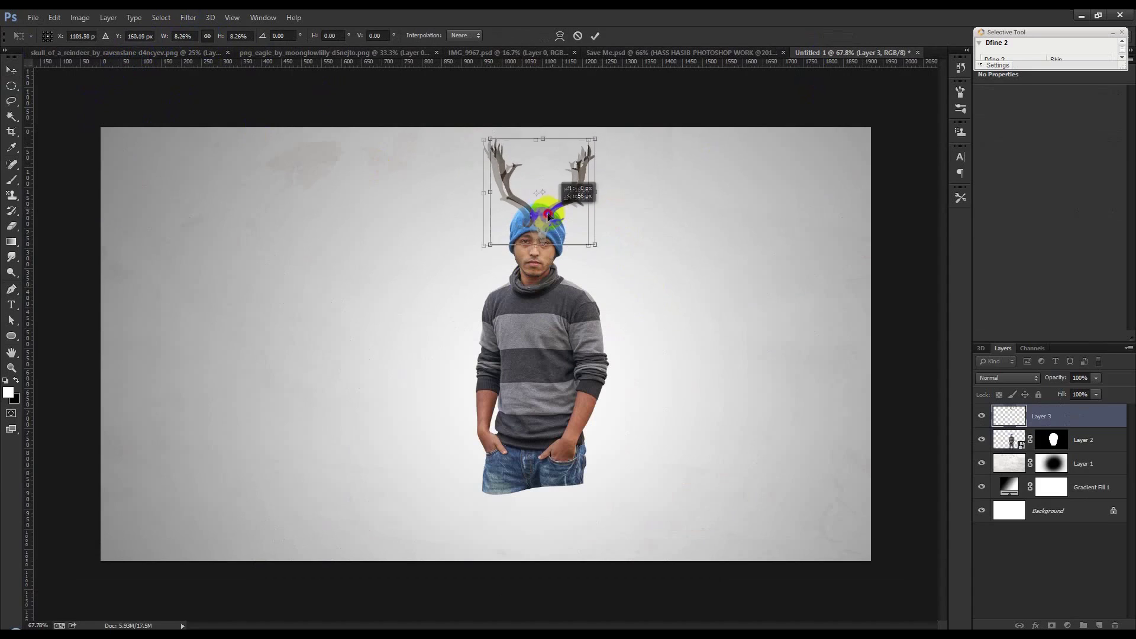
left_click_drag(595, 251, 644, 257)
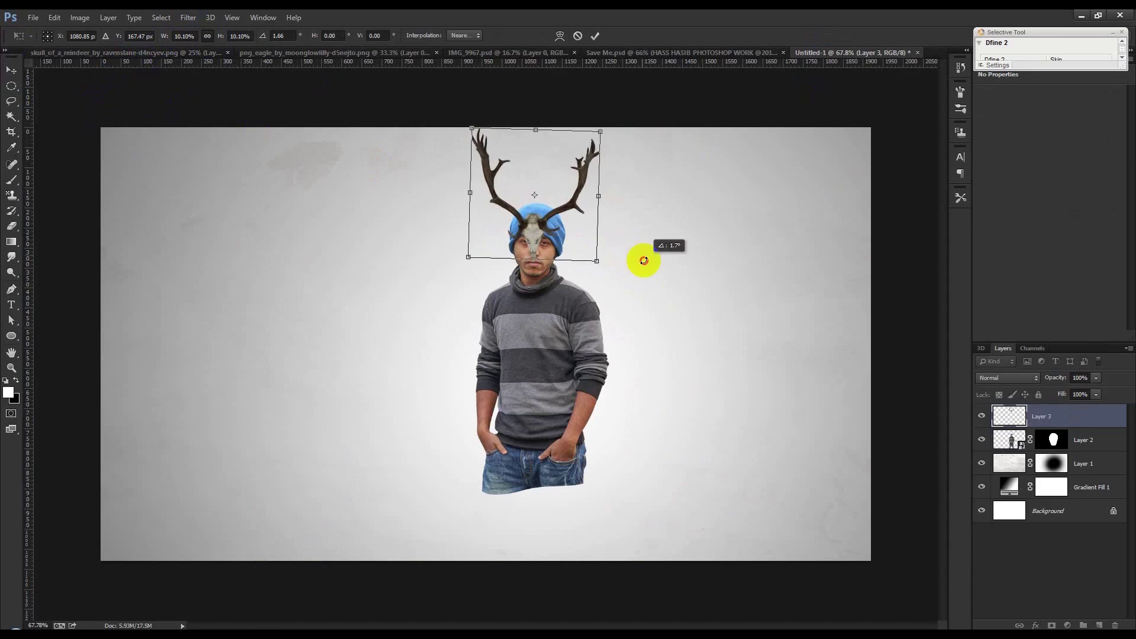
left_click_drag(507, 215, 514, 220)
left_click(595, 36)
scroll(520, 152, "up", 2)
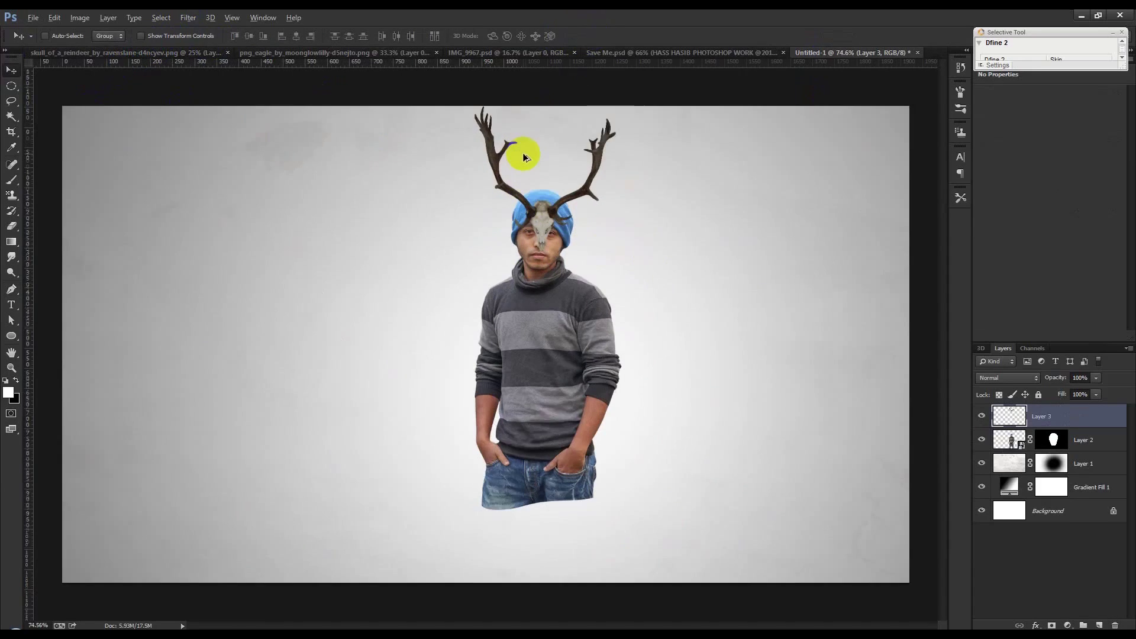
scroll(523, 153, "up", 3)
Step: Lasso the skull over the man's face, mask it out, and nudge the antlers onto the beanie
left_click_drag(600, 234, 594, 232)
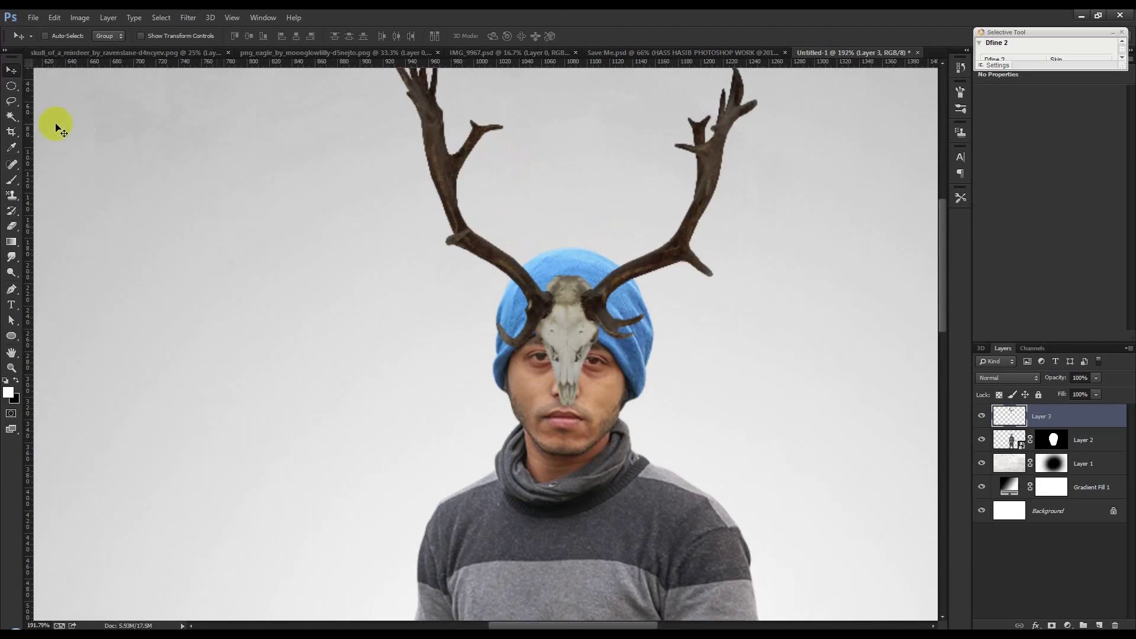
left_click(13, 102)
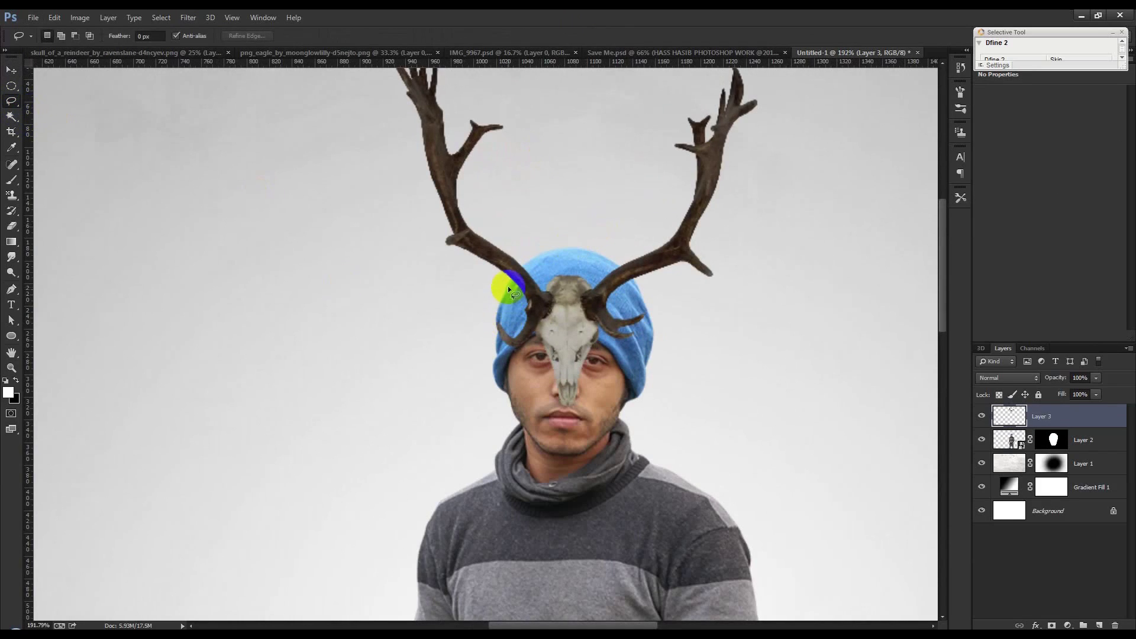
left_click_drag(513, 289, 534, 277)
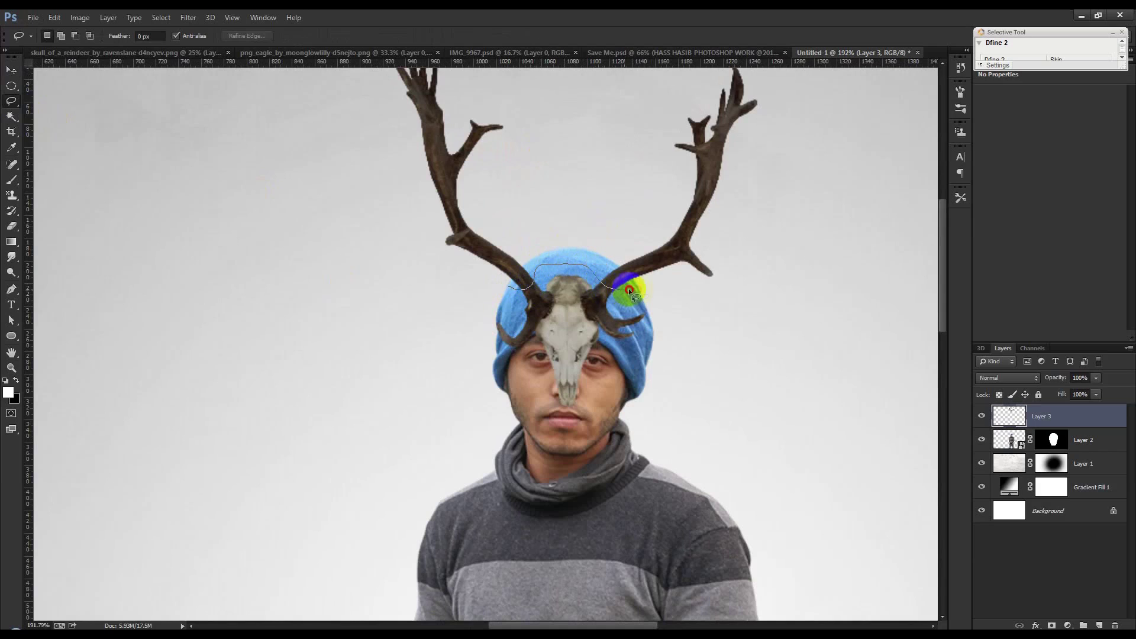
left_click_drag(630, 289, 464, 314)
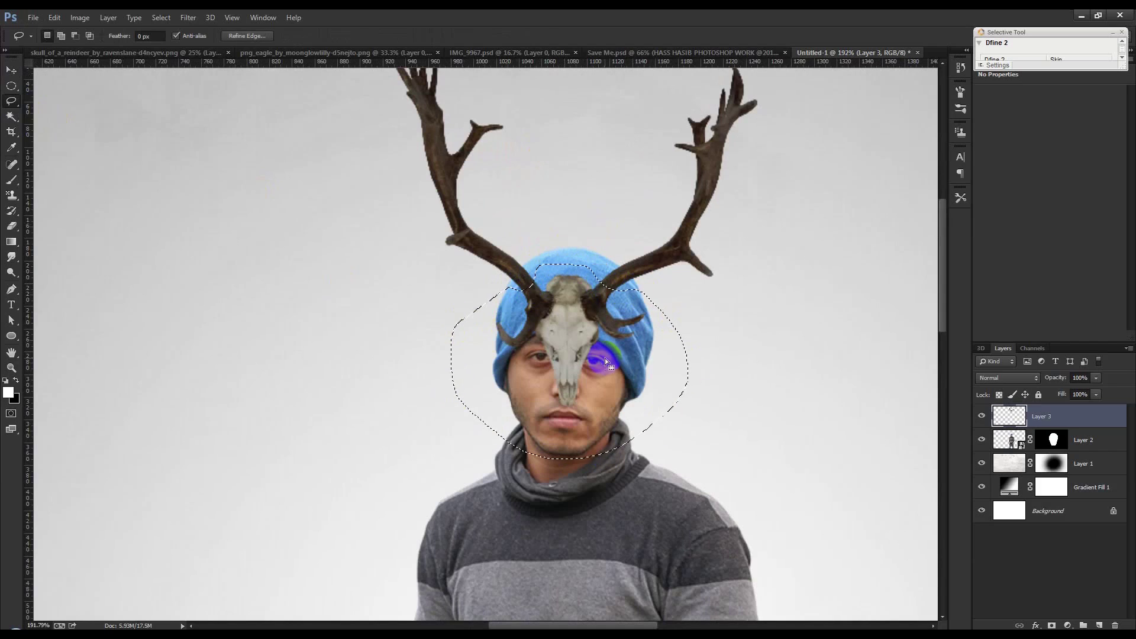
left_click(1052, 625, "alt")
left_click(11, 70)
left_click_drag(686, 258, 690, 264)
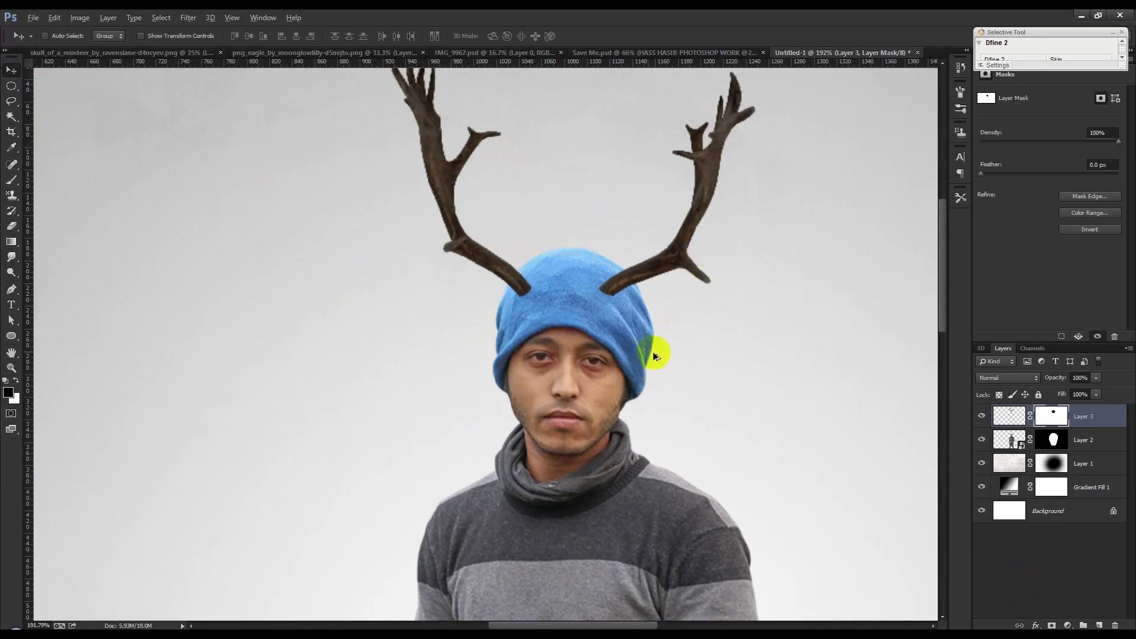
Step: Add a new layer above Layer 2 and paint a soft black dot
scroll(654, 350, "up", 3)
left_click(1107, 439)
left_click(1101, 625)
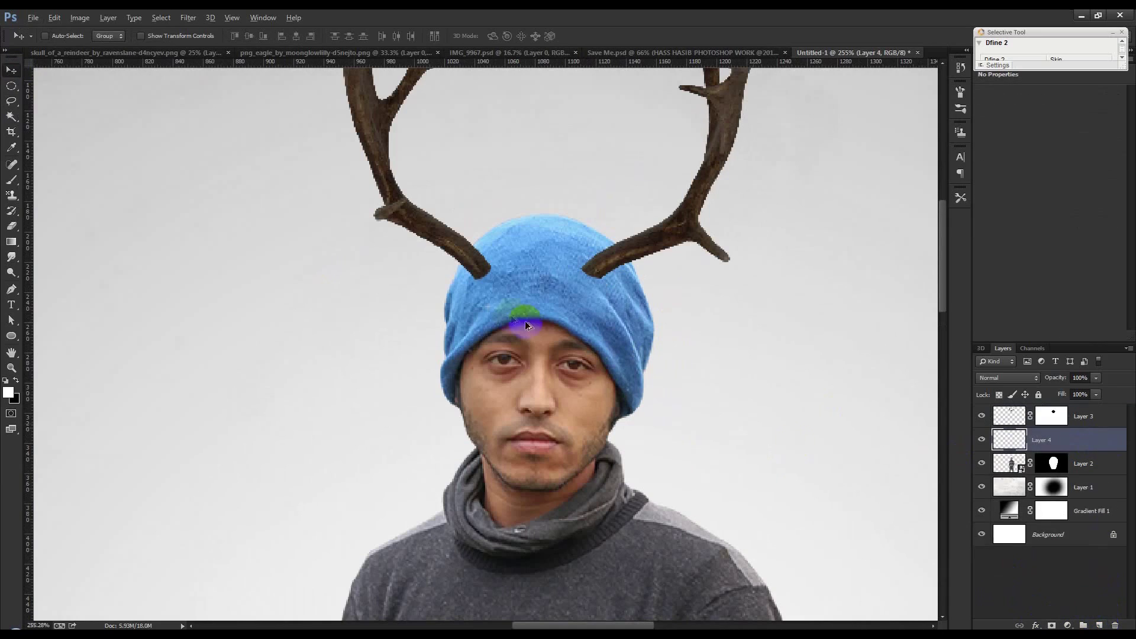
scroll(509, 316, "up", 3)
left_click(13, 164)
left_click(16, 183)
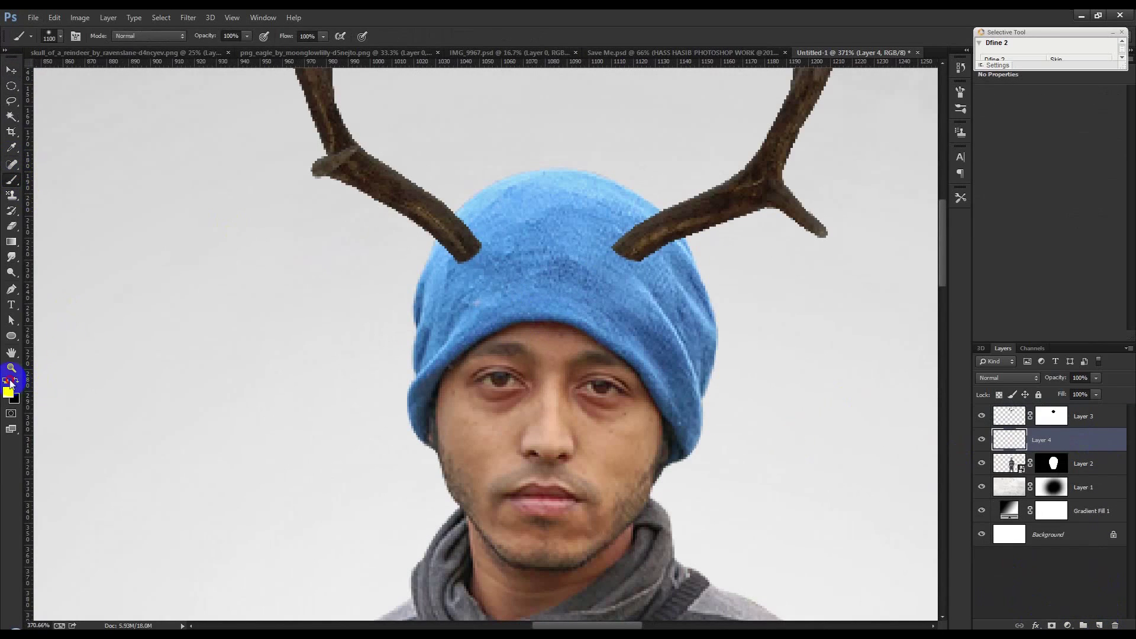
right_click(196, 361)
left_click(301, 400)
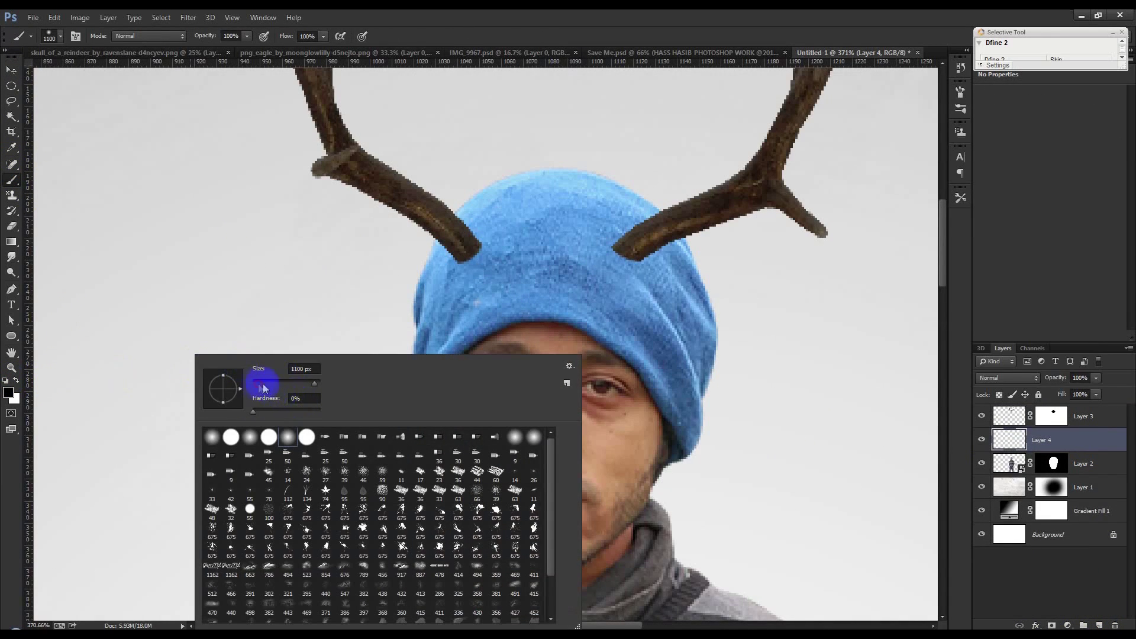
left_click(355, 297)
Step: Squash and tilt the dot into a flat shadow at the left antler's base
left_click(11, 69)
left_click_drag(379, 275, 504, 242)
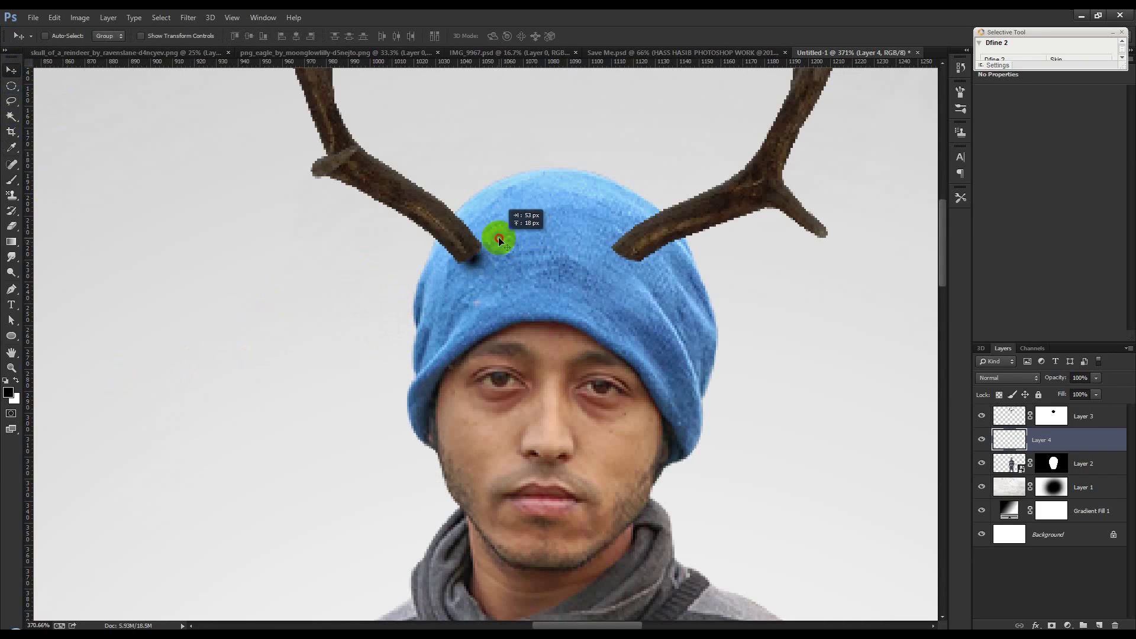
key("ctrl+t")
left_click_drag(475, 242, 476, 264)
left_click_drag(562, 292, 577, 241)
left_click_drag(485, 269, 503, 243)
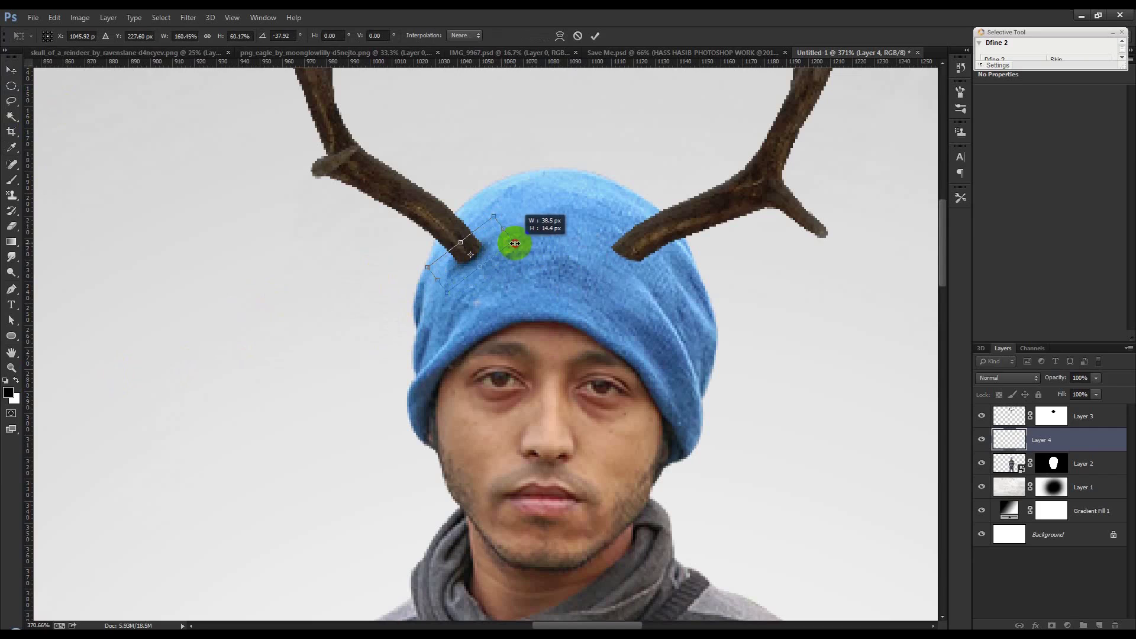
key("Return")
Step: Duplicate the shadow and rotate it under the right antler's base
left_click_drag(509, 242, 632, 259)
key("ctrl+t")
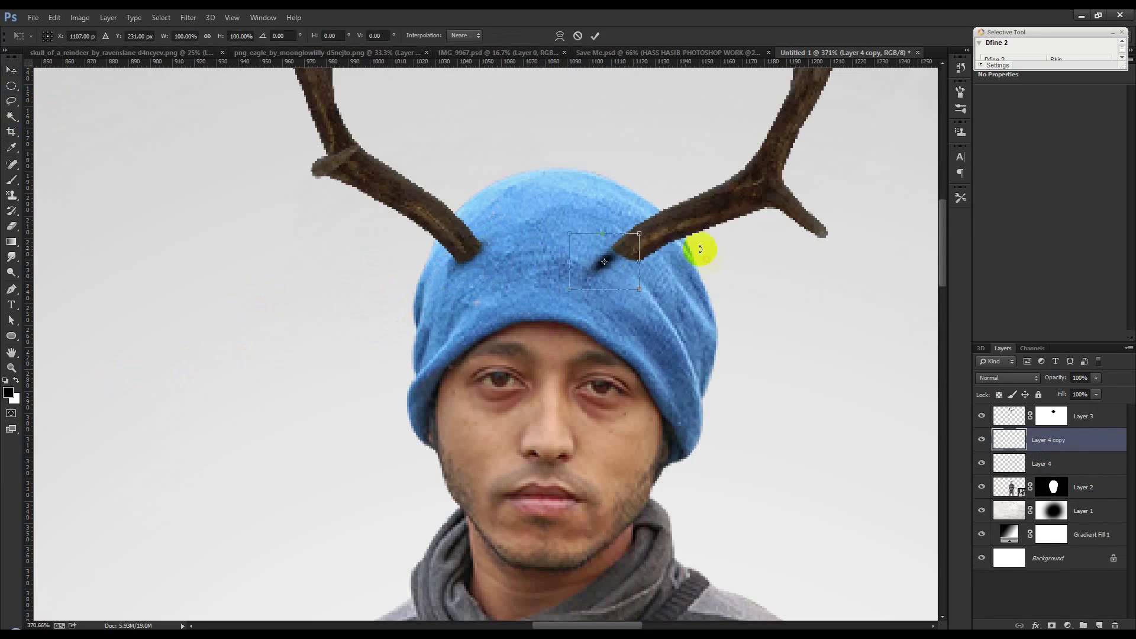
left_click_drag(700, 246, 632, 334)
left_click_drag(629, 268, 654, 242)
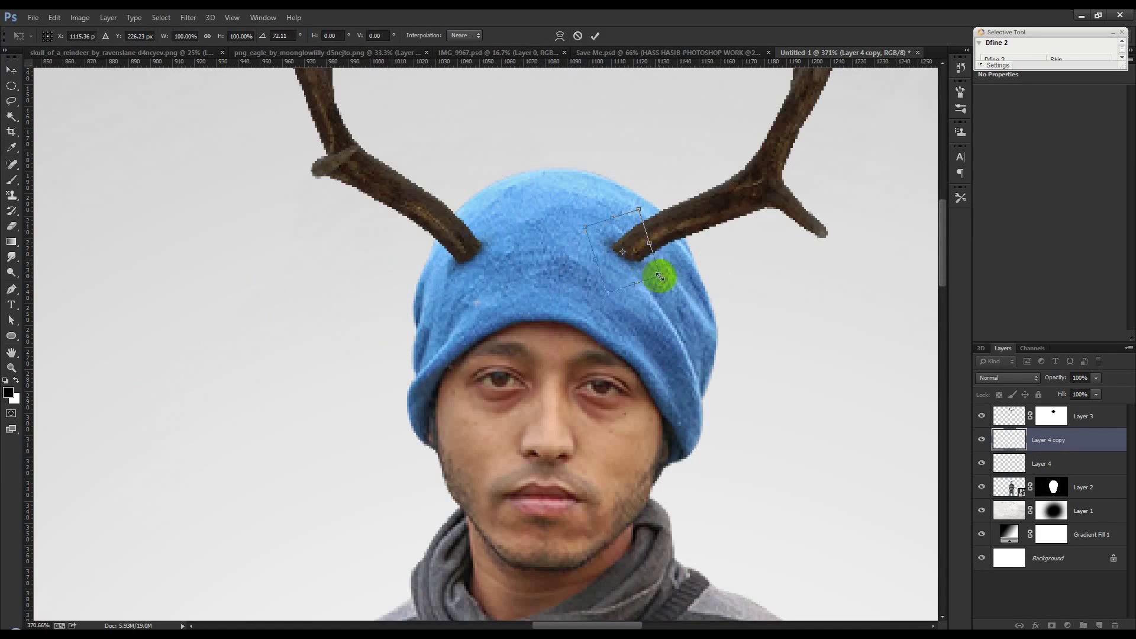
key("Return")
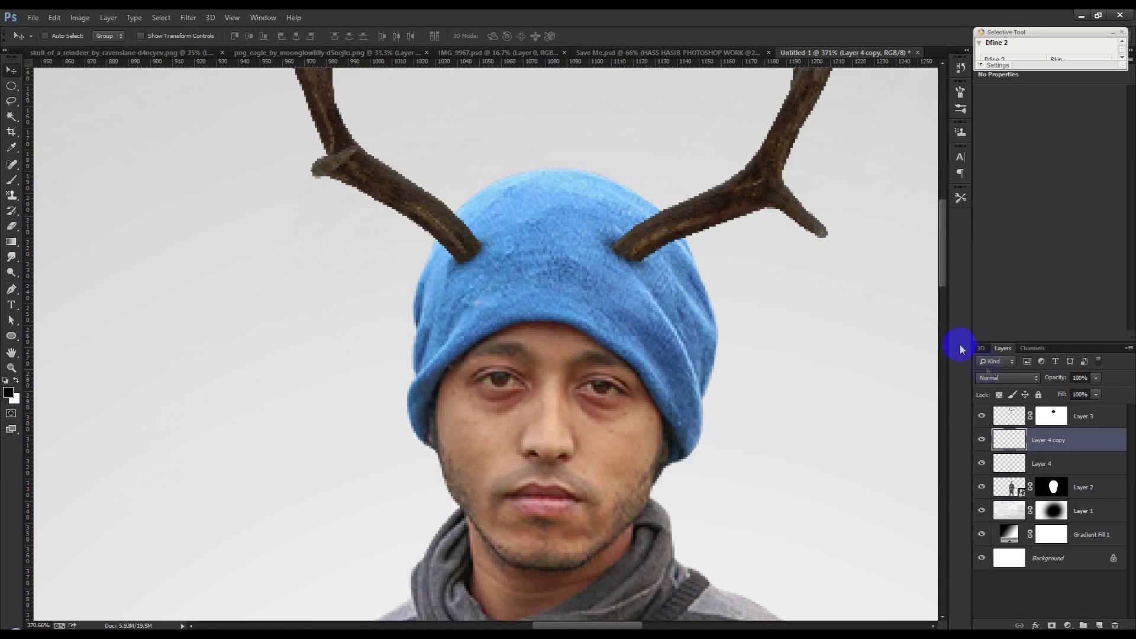
Step: Enlarge the left antler shadow to about 119%
left_click(1071, 457)
key("ctrl+t")
left_click_drag(506, 229, 509, 221)
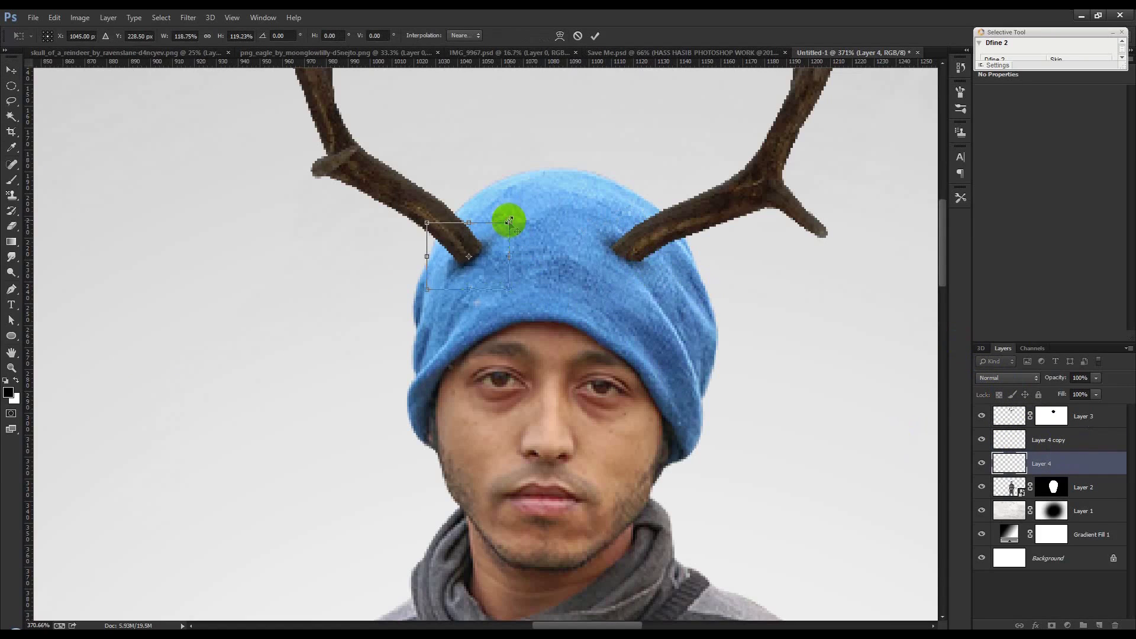
key("Return")
Step: Enlarge the right shadow slightly, then group Layer 3, Layer 4 and its copy into Group 1
left_click(1052, 441)
key("ctrl+t")
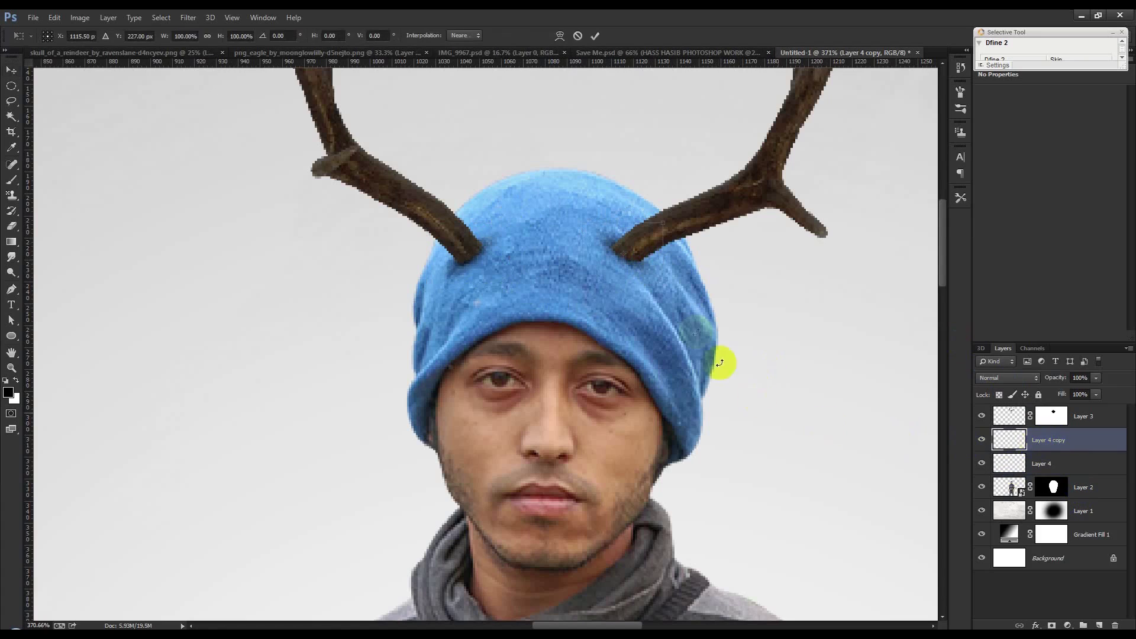
left_click_drag(659, 282, 707, 300)
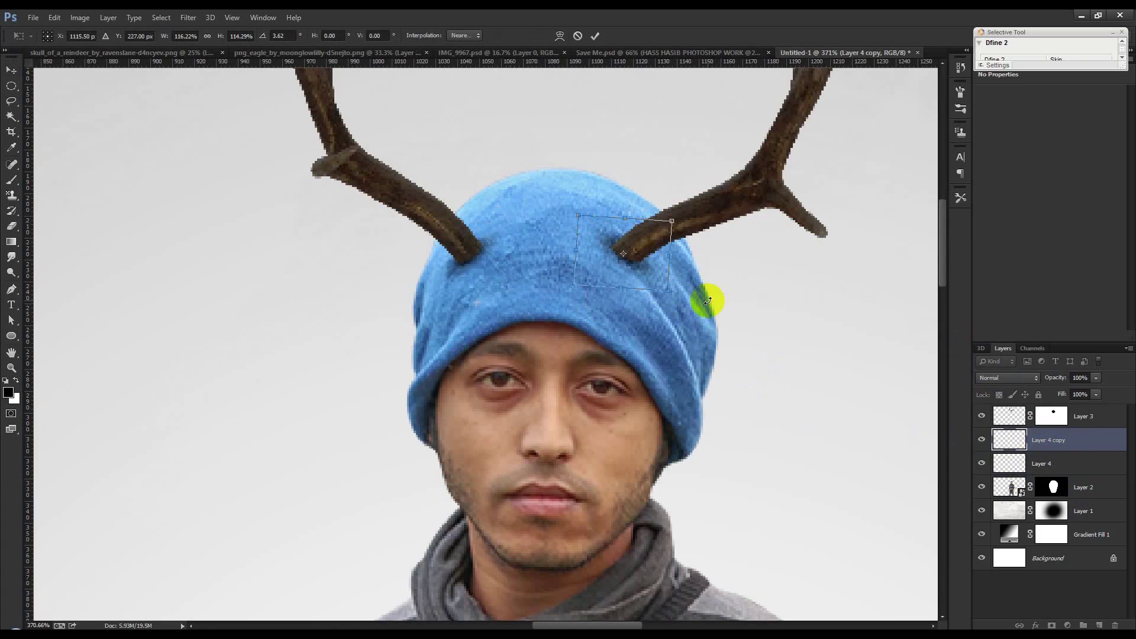
key("Return")
left_click(1078, 464, "shift")
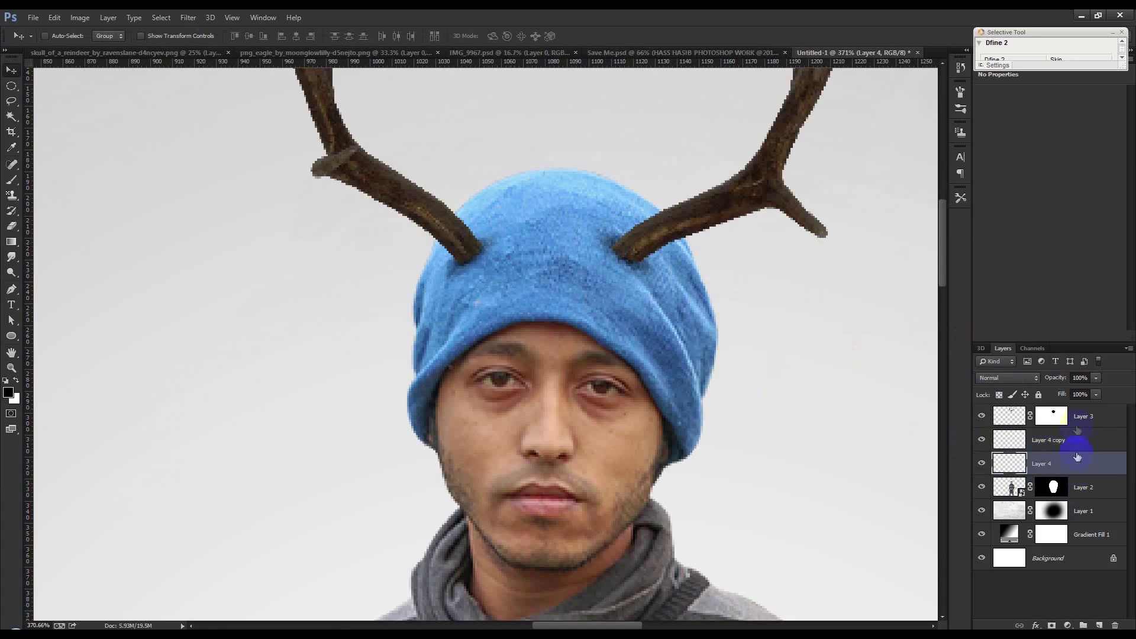
left_click(1077, 421, "shift")
key("ctrl+g")
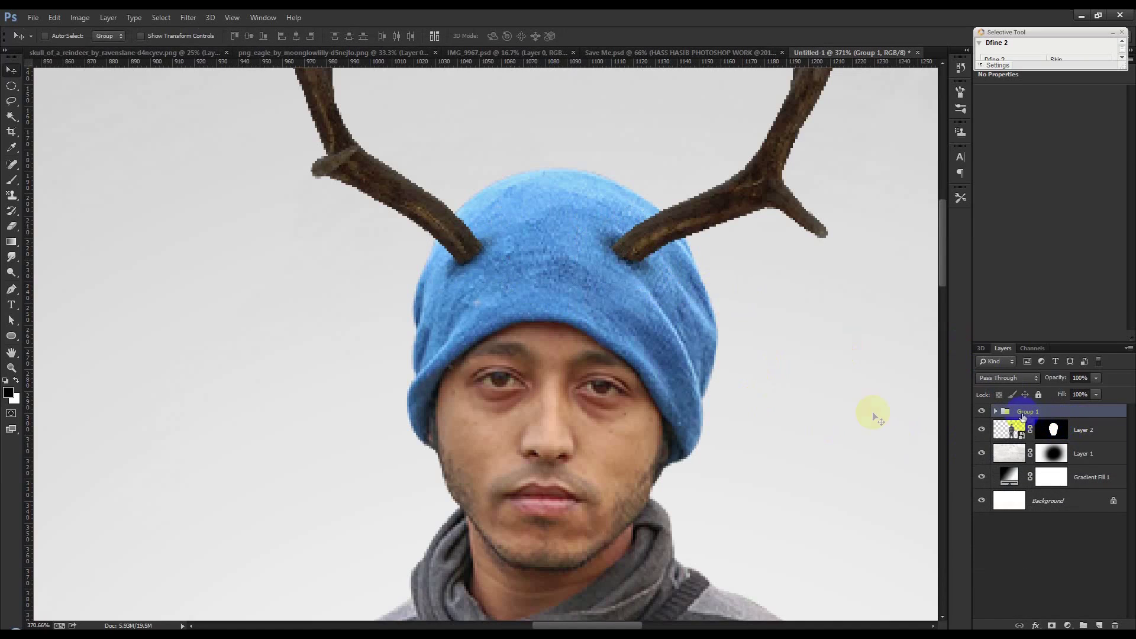
Step: Paint a soft black dab on a new layer above Layer 1 and move it beneath the jeans
scroll(790, 413, "down", 1)
scroll(769, 432, "down", 1)
scroll(747, 446, "down", 2)
scroll(747, 447, "down", 5)
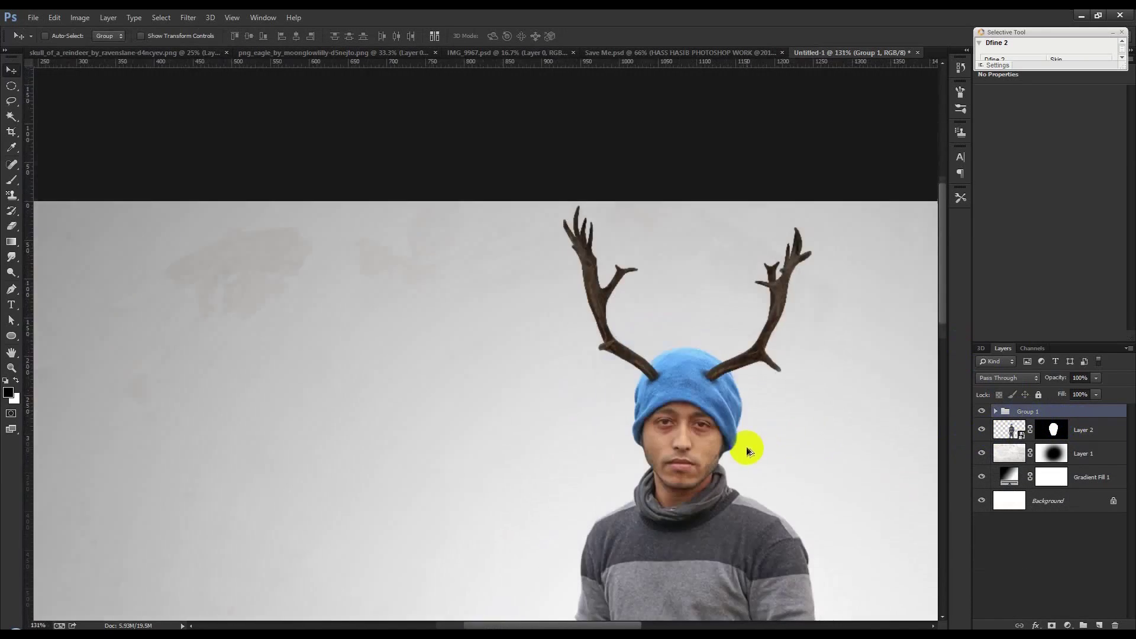
scroll(747, 450, "down", 2)
scroll(540, 529, "down", 1)
scroll(538, 527, "up", 4)
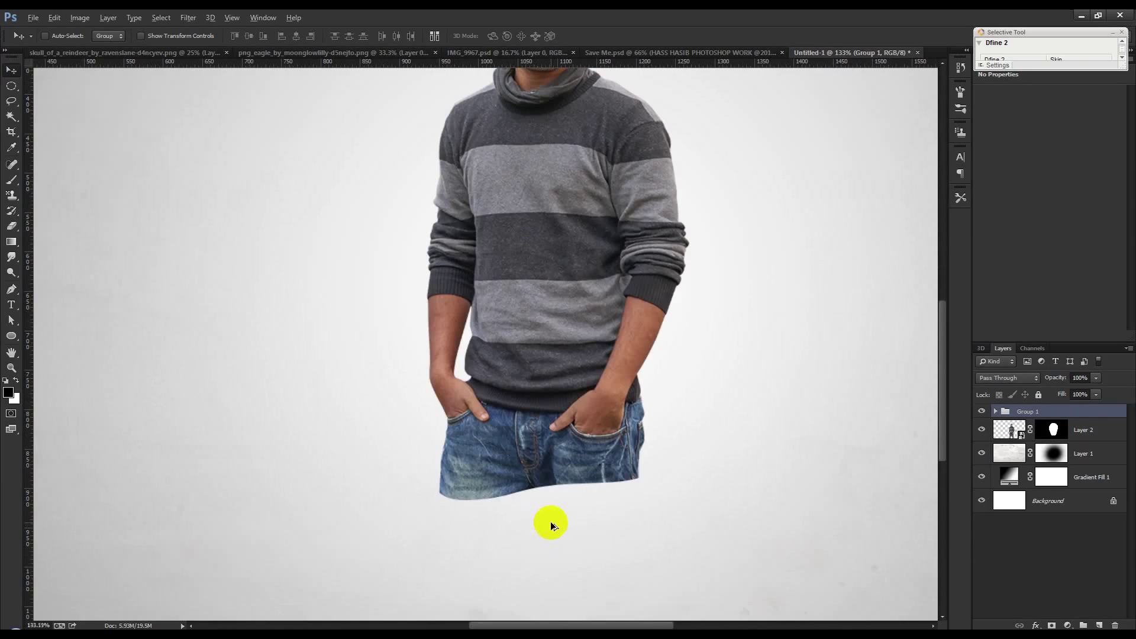
scroll(551, 524, "up", 2)
left_click(1096, 459)
left_click(1099, 625)
left_click(8, 180)
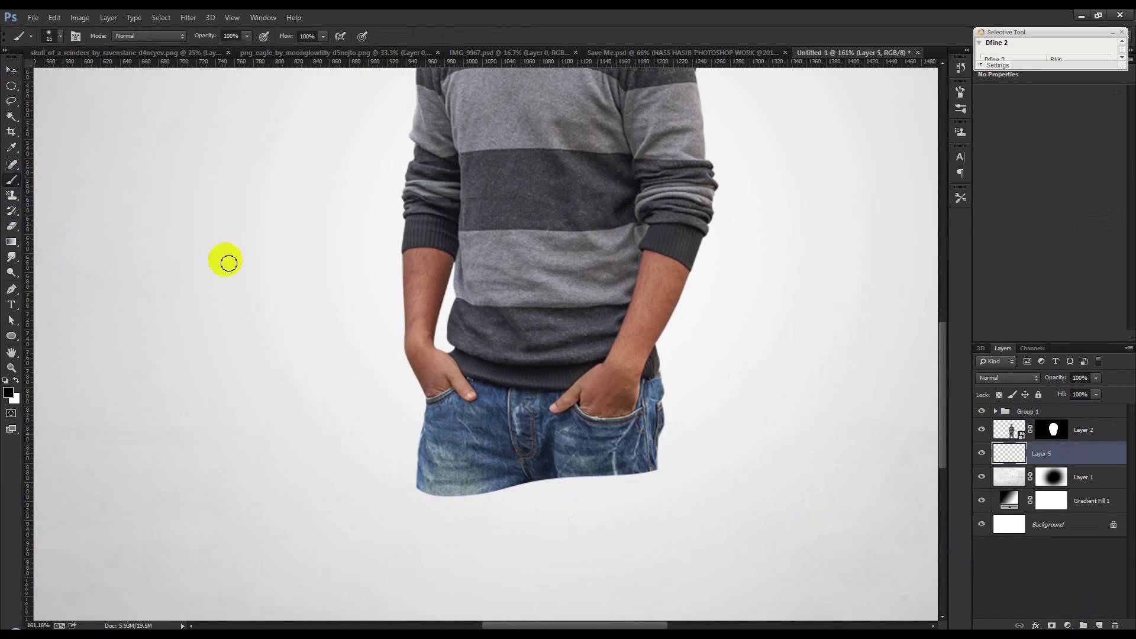
right_click(227, 259)
left_click(174, 266)
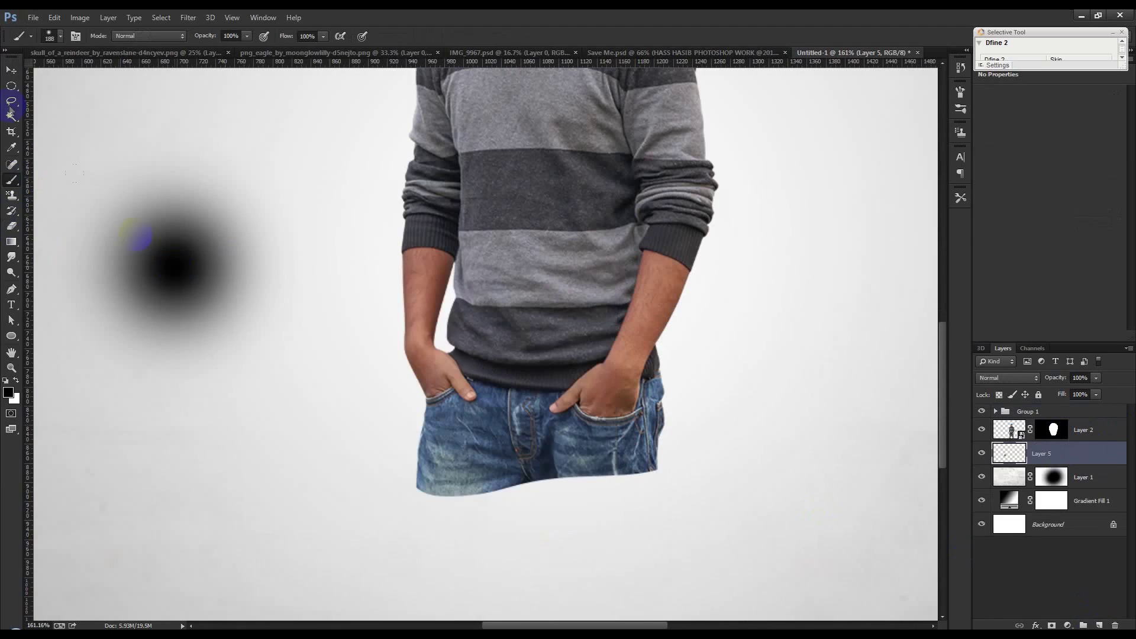
left_click(12, 73)
left_click_drag(76, 153, 325, 343)
Step: Flatten and stretch the dab into a wide, tilted shadow under the jeans at 56% opacity
key("ctrl+t")
mouse_move(445, 303)
left_mouse_down()
mouse_move(467, 512)
mouse_move(579, 487)
left_mouse_up()
mouse_move(710, 464)
left_mouse_down()
mouse_move(691, 418)
mouse_move(698, 447)
mouse_move(715, 427)
left_mouse_up()
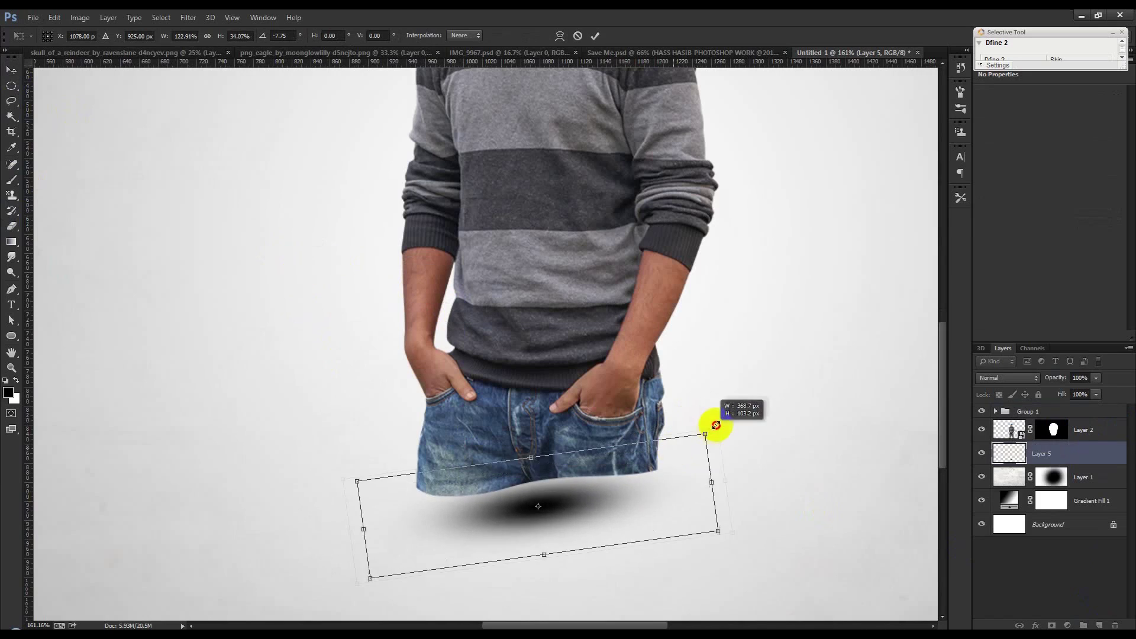
left_click_drag(673, 475, 680, 474)
mouse_move(578, 538)
left_mouse_down()
mouse_move(545, 497)
mouse_move(592, 493)
left_mouse_up()
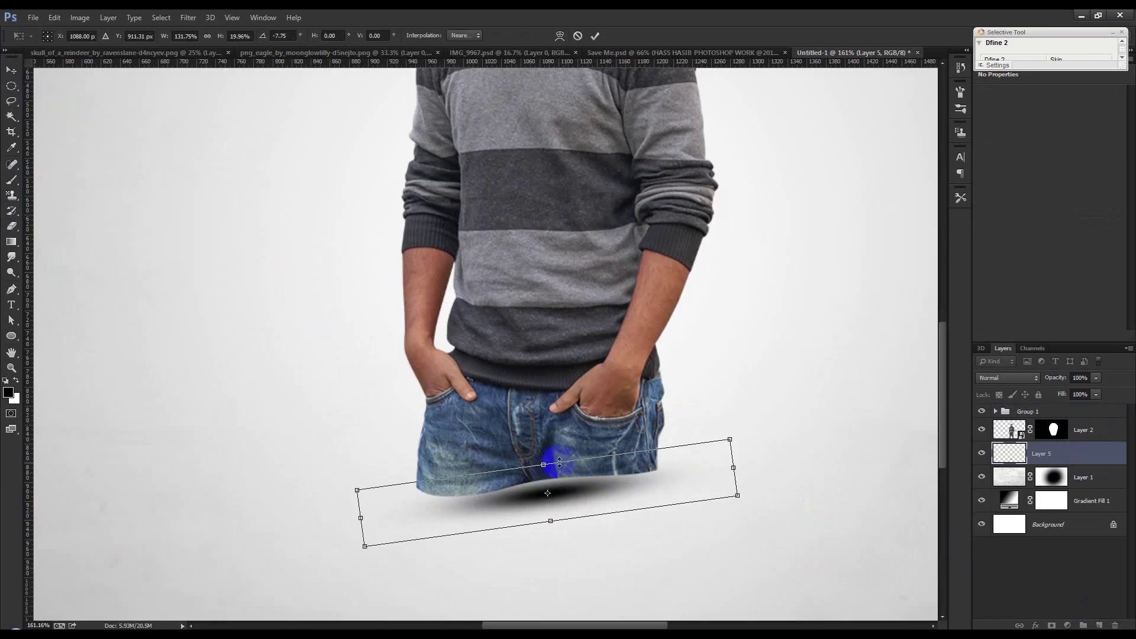
left_click_drag(733, 468, 770, 465)
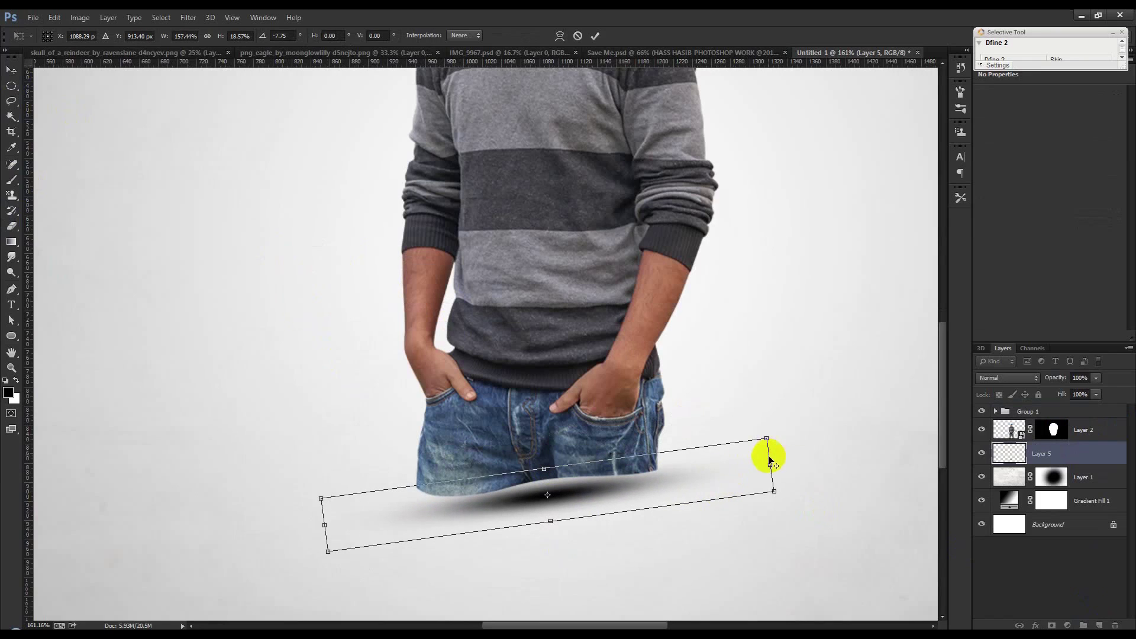
left_click_drag(669, 491, 668, 485)
key("Return")
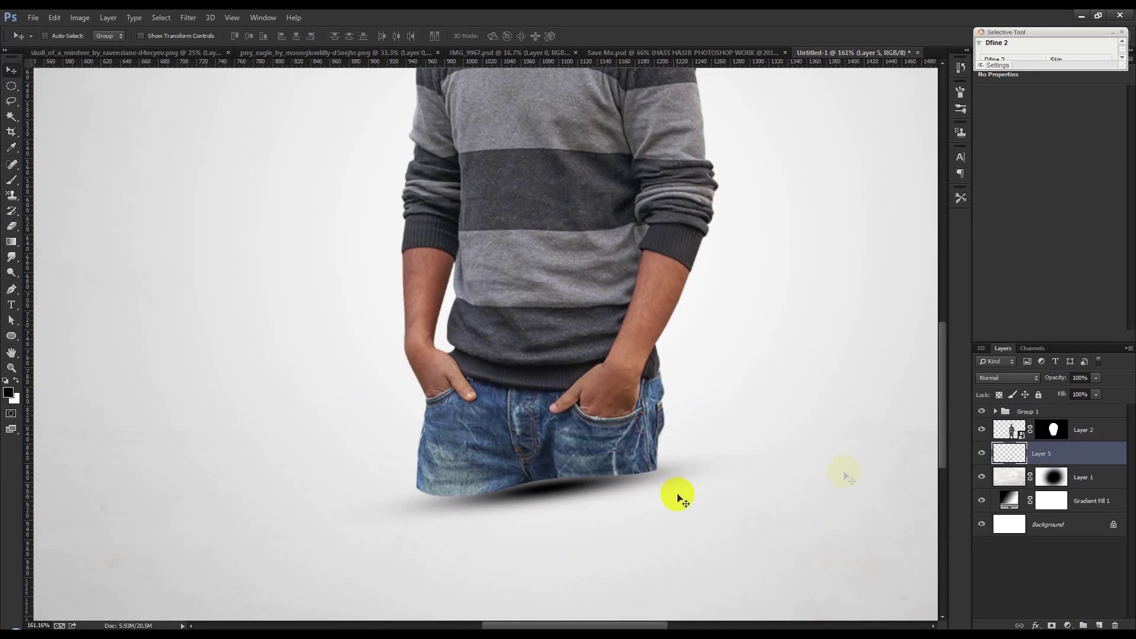
left_click_drag(1055, 384, 1029, 383)
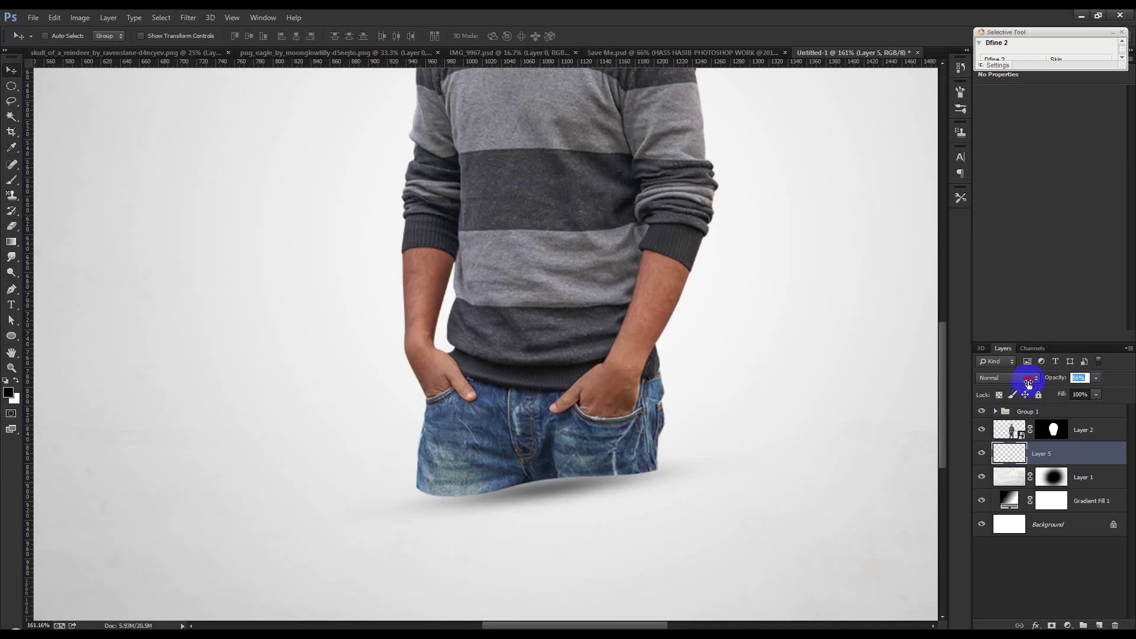
Step: Duplicate the shadow, enlarge the copy to about 160%, and set it to 73% opacity
key("ctrl+j")
key("ctrl+t")
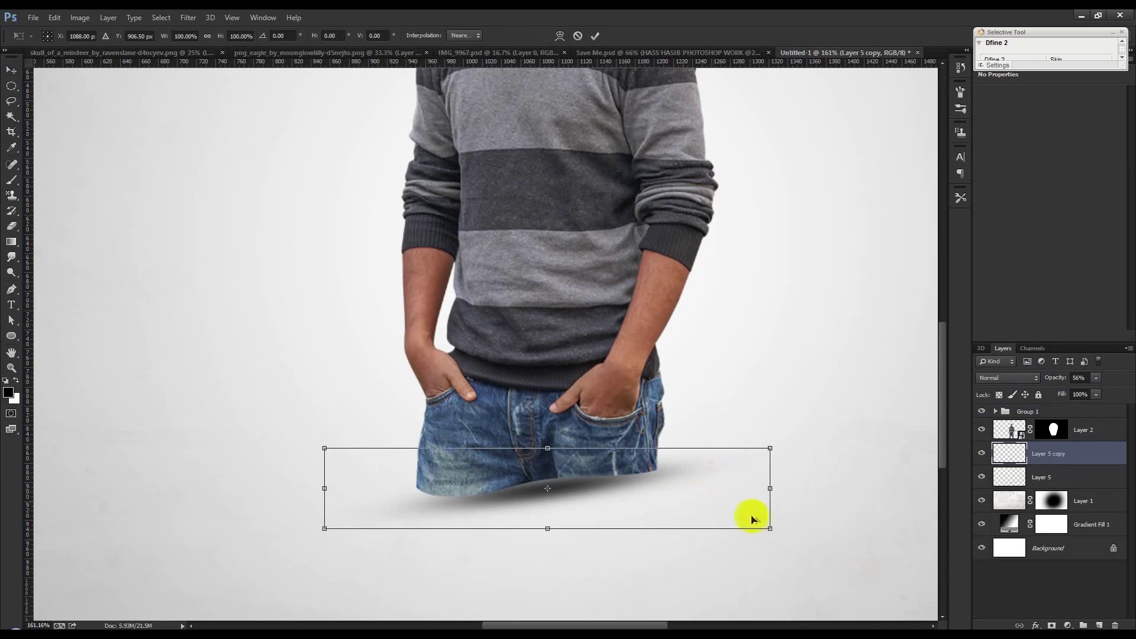
left_click_drag(769, 528, 902, 553)
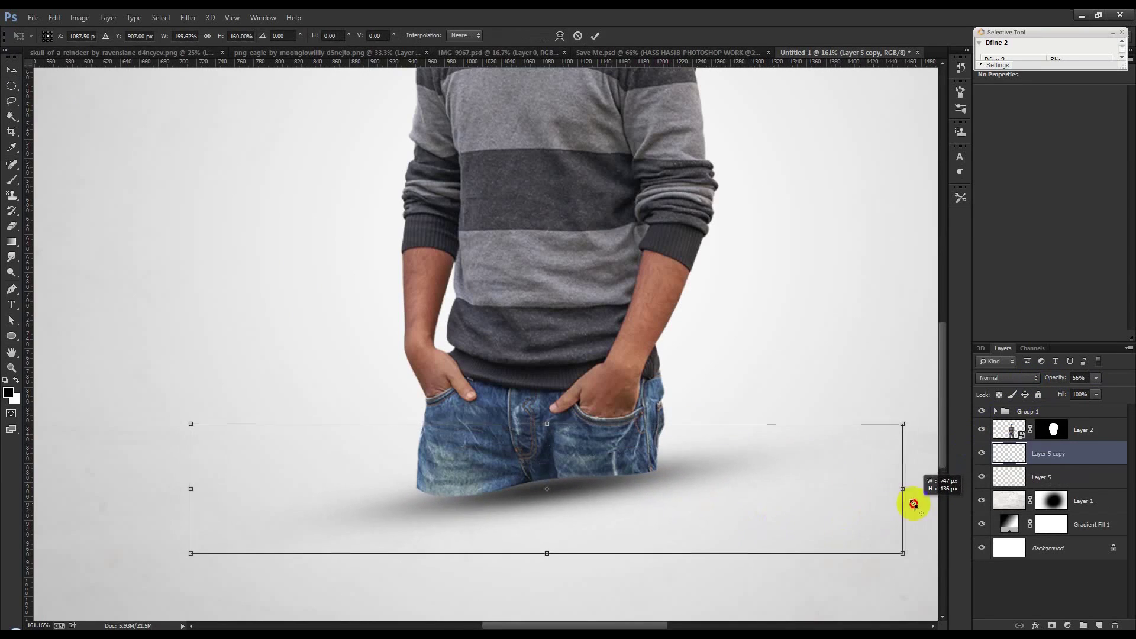
left_click_drag(539, 556, 549, 572)
left_click_drag(615, 538, 650, 530)
key("Return")
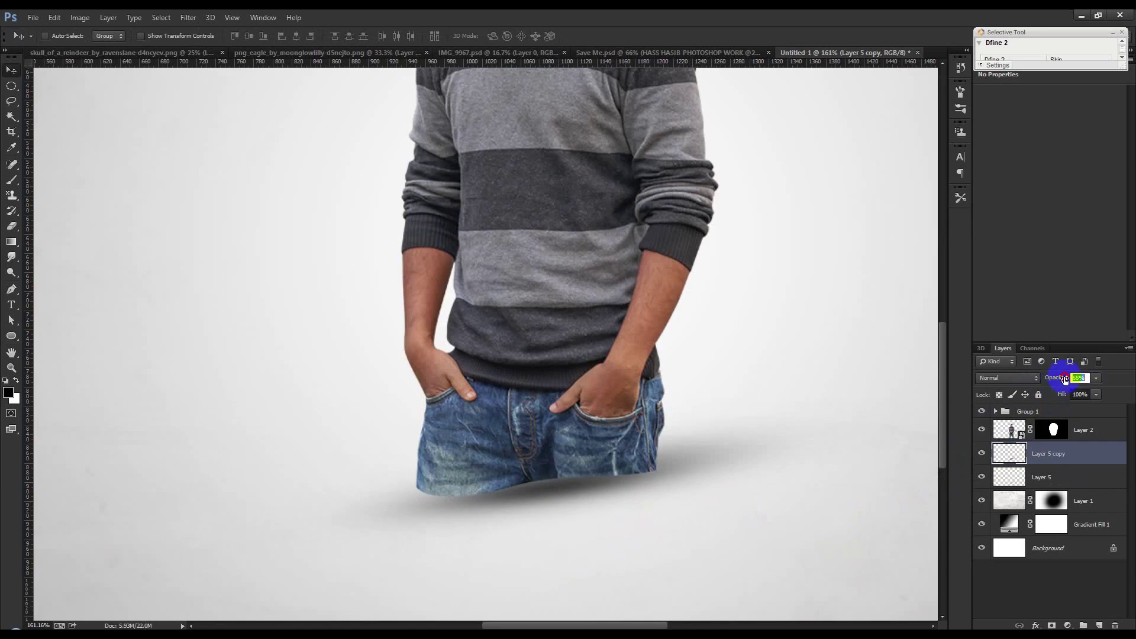
left_click_drag(1042, 382, 1070, 379)
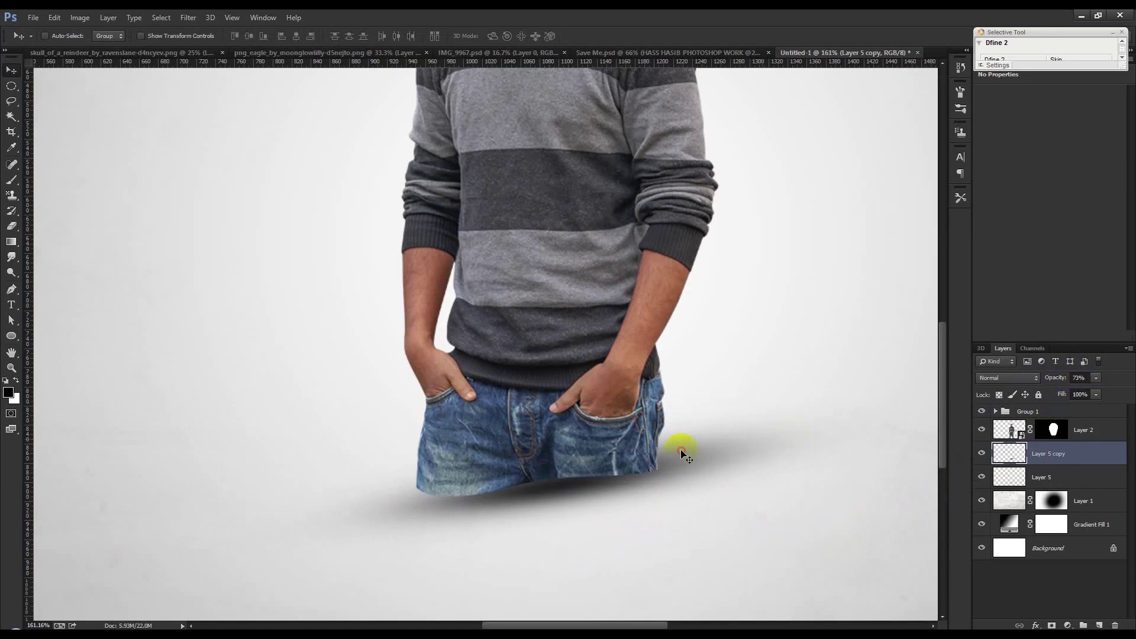
Step: Shift Layer 5 and Layer 5 copy together slightly right and down
key("ctrl+0")
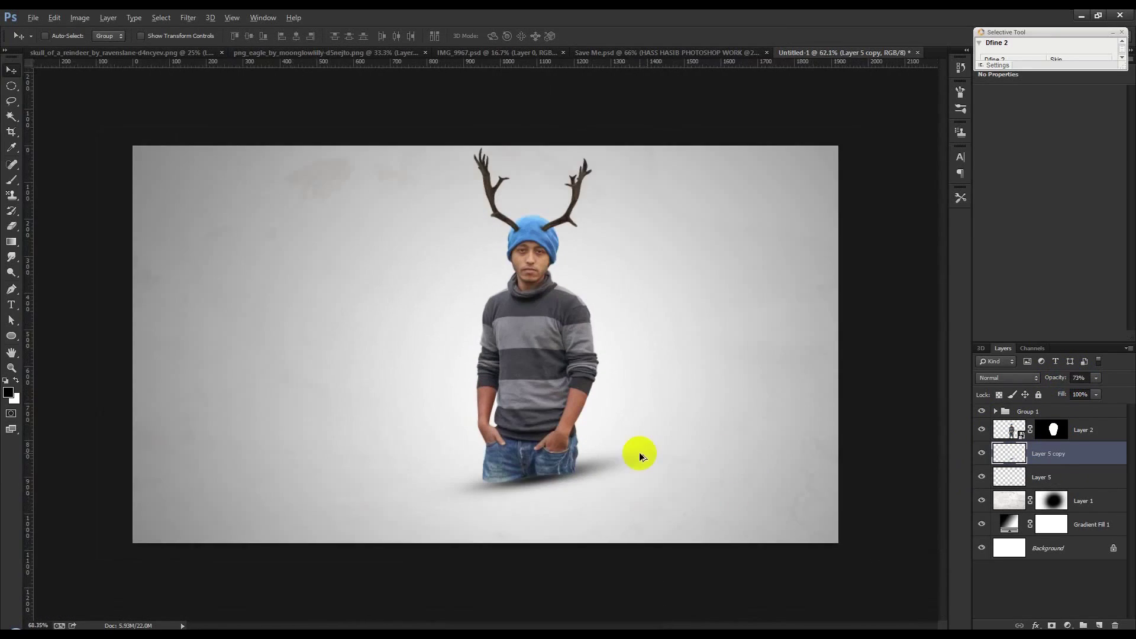
scroll(639, 456, "up", 2)
left_click(1070, 478, "ctrl")
left_click_drag(742, 474, 754, 479)
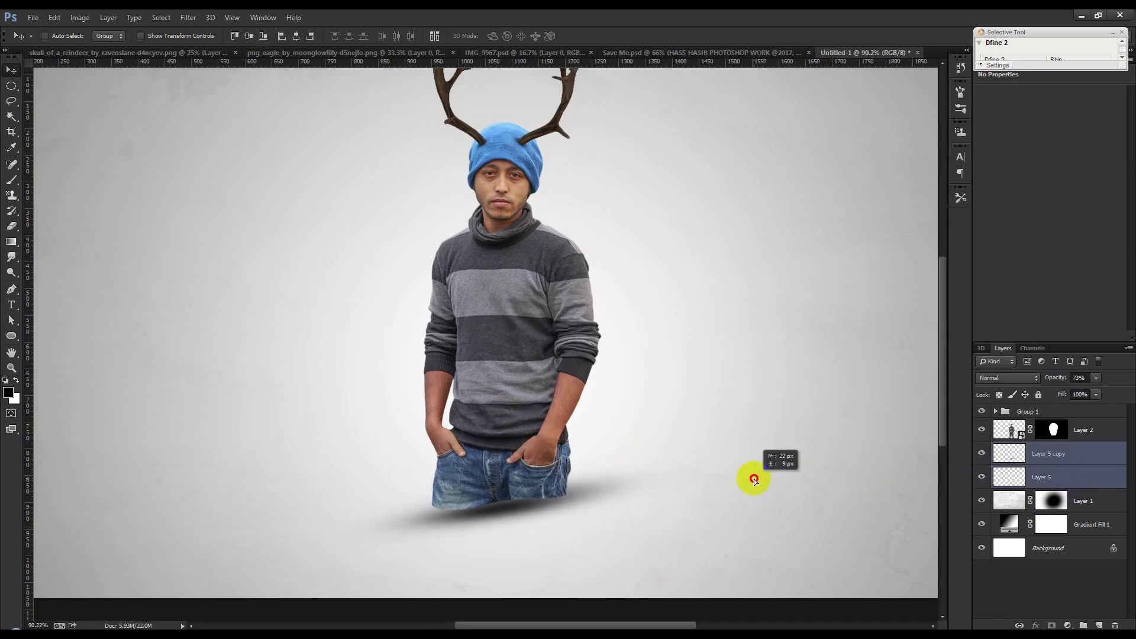
key("ctrl+t")
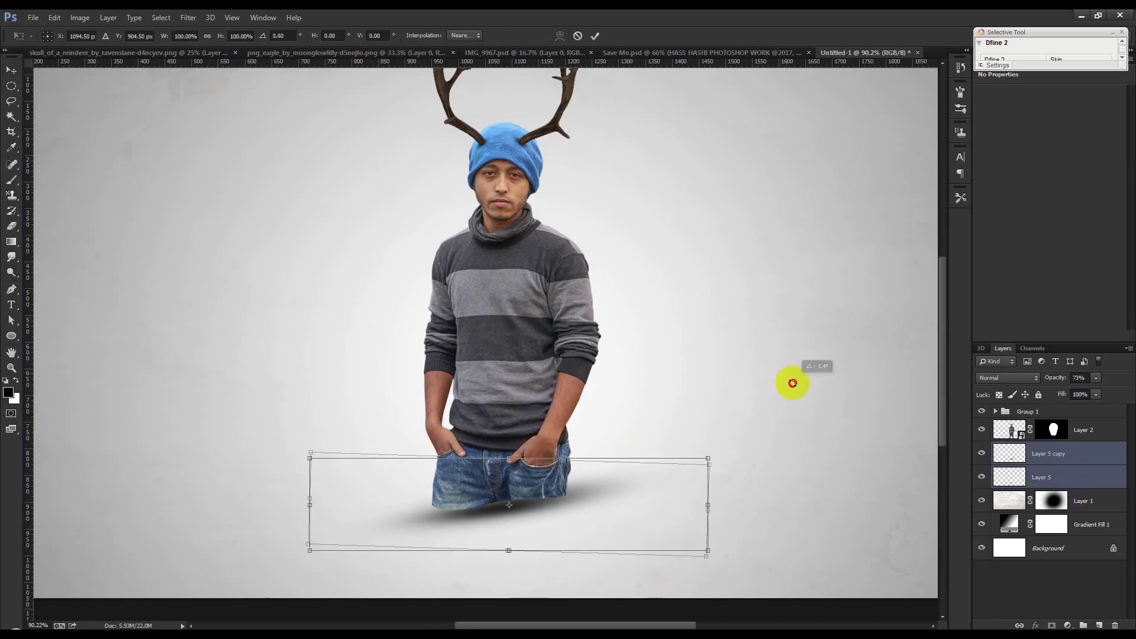
left_click_drag(791, 381, 793, 388)
key("Return")
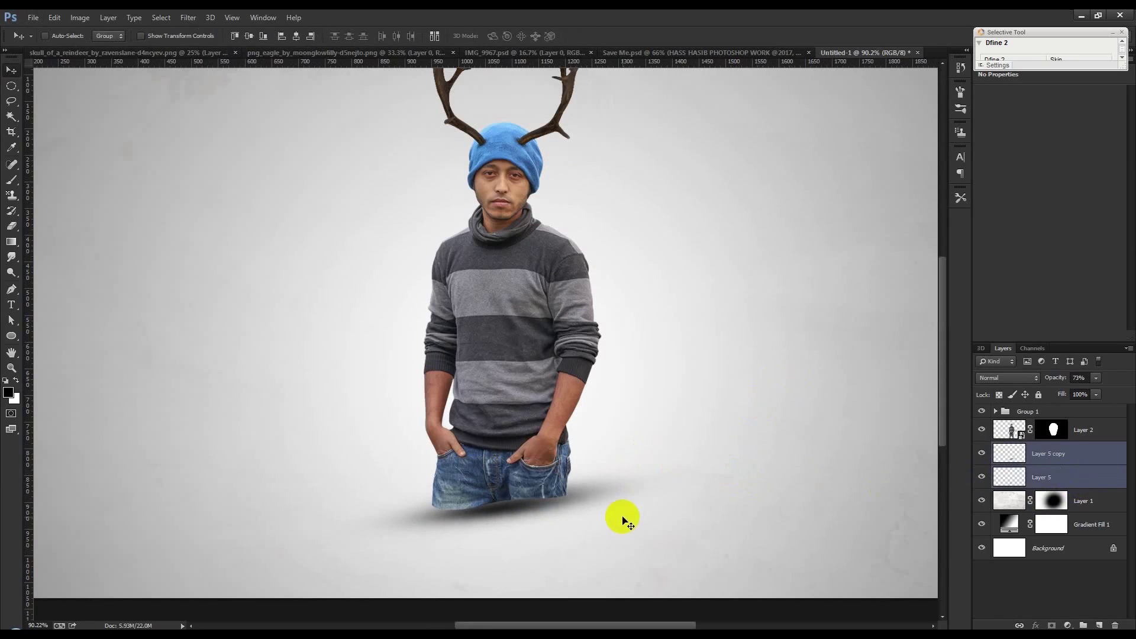
scroll(613, 521, "up", 3)
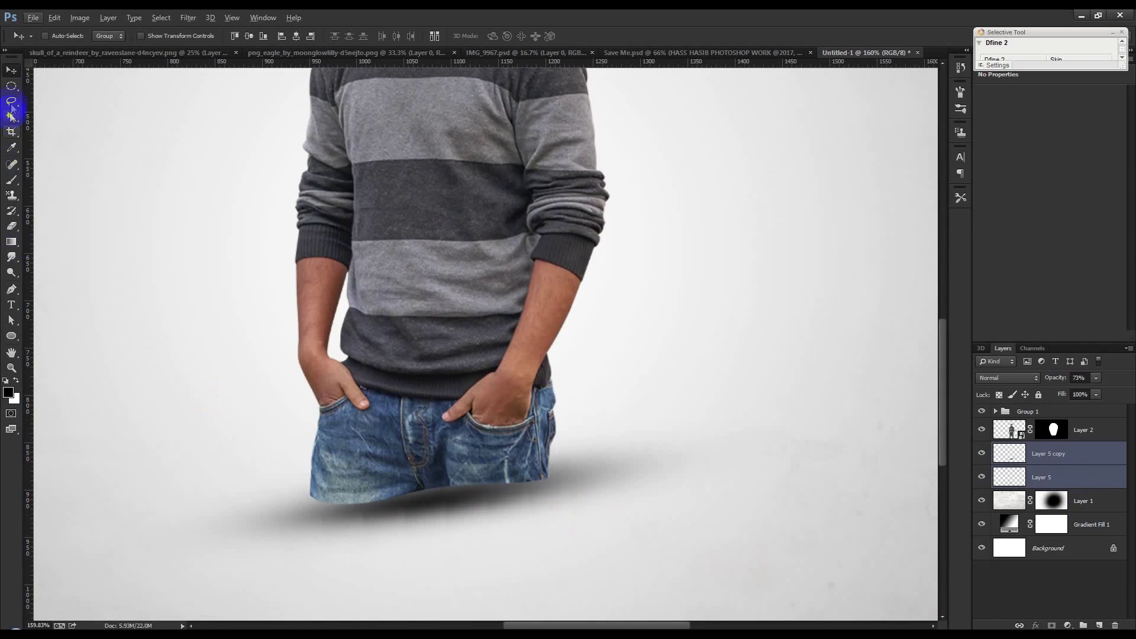
Step: Draw a closed Pen path around the jeans' right hem and shadow and convert it to a selection
left_click(12, 290)
left_click(430, 481)
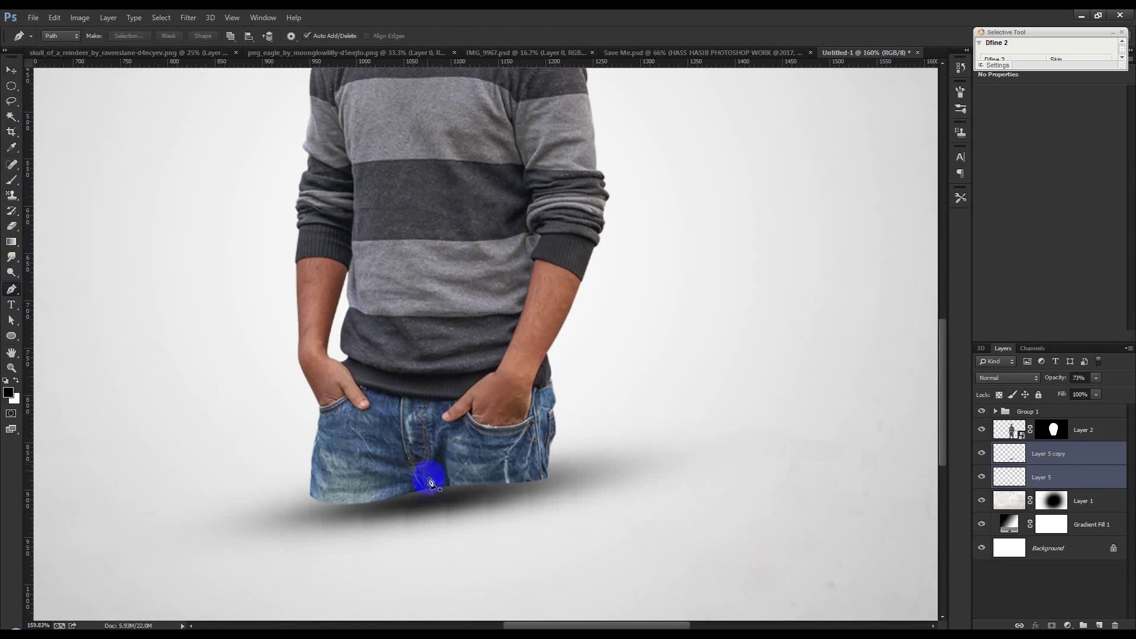
mouse_move(588, 442)
left_mouse_down()
mouse_move(609, 407)
mouse_move(654, 410)
left_mouse_up()
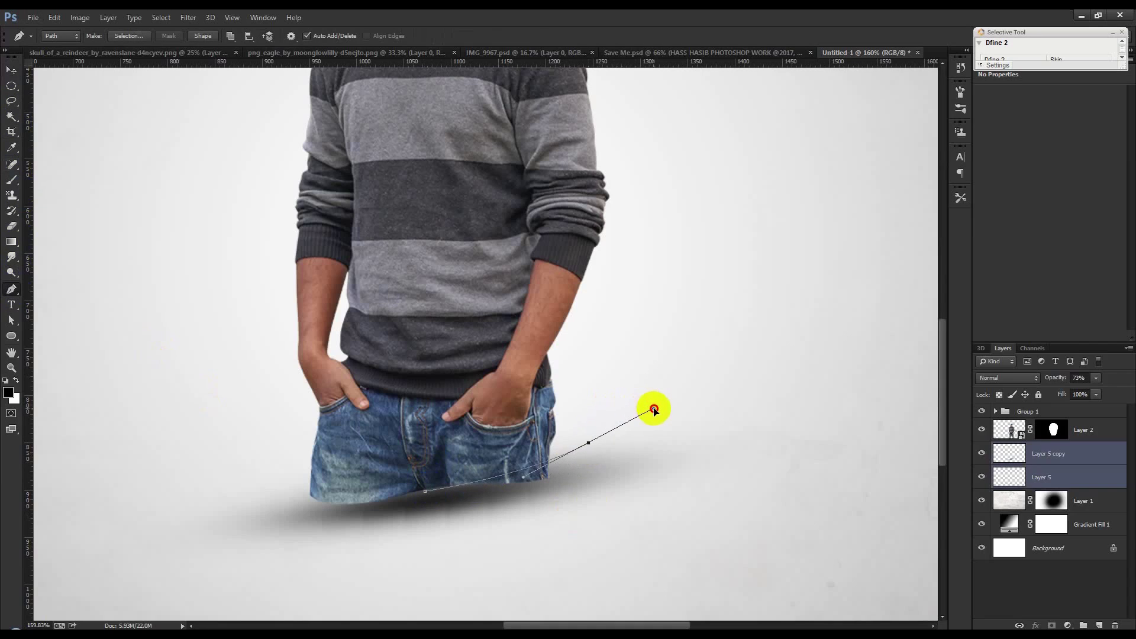
key("ctrl+z")
left_click_drag(566, 422, 566, 372)
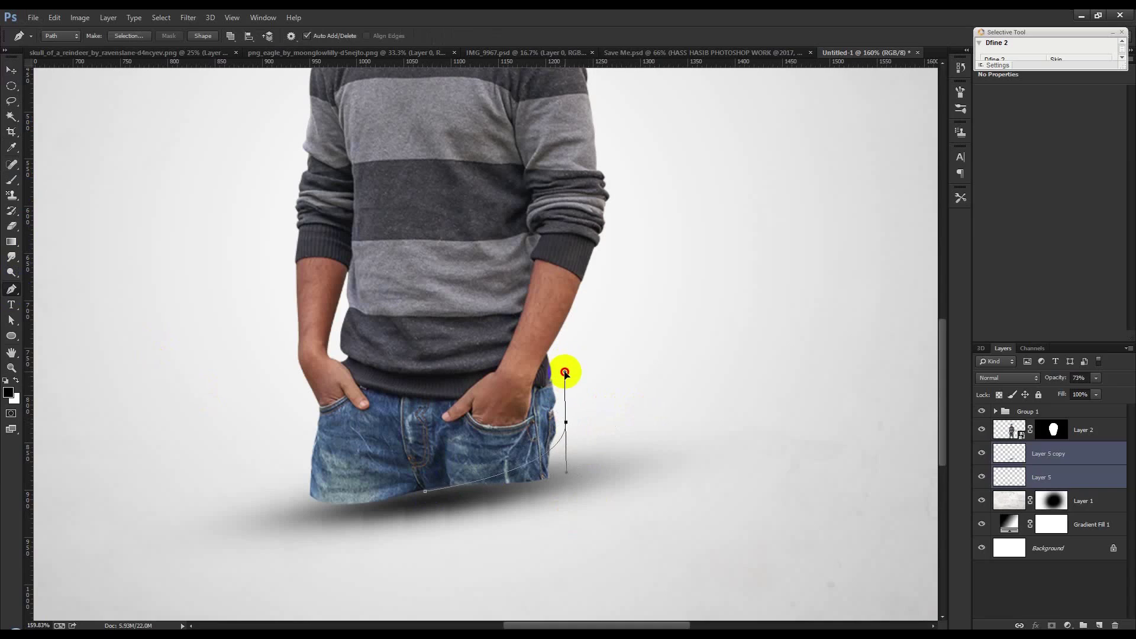
left_click_drag(670, 507, 641, 585)
left_click_drag(496, 569, 564, 602)
left_click(424, 491)
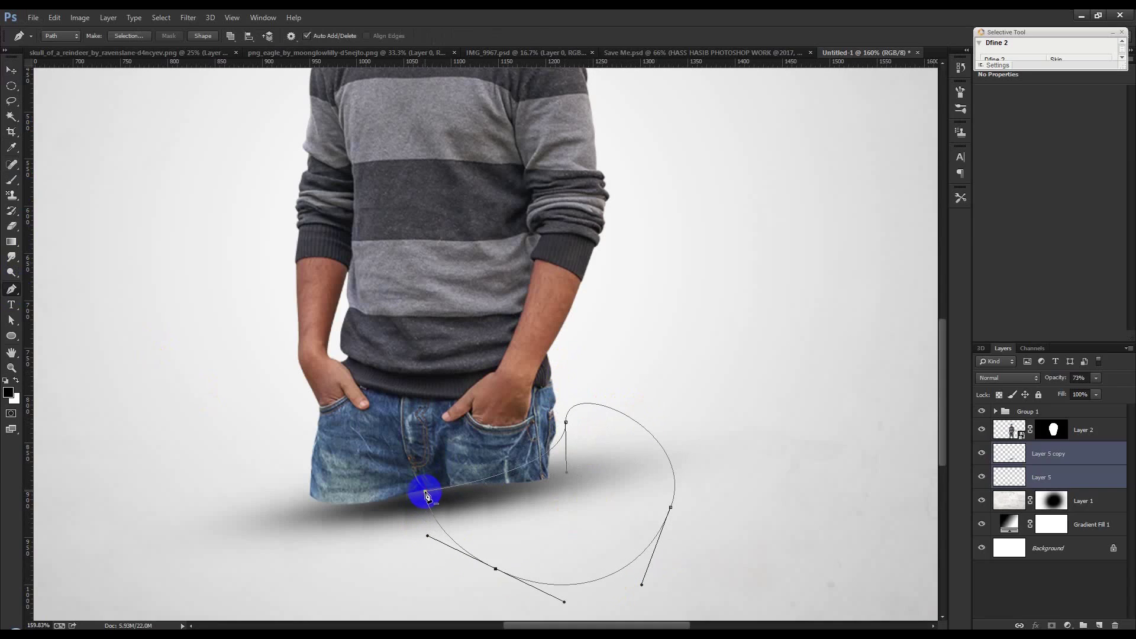
key("ctrl+Return")
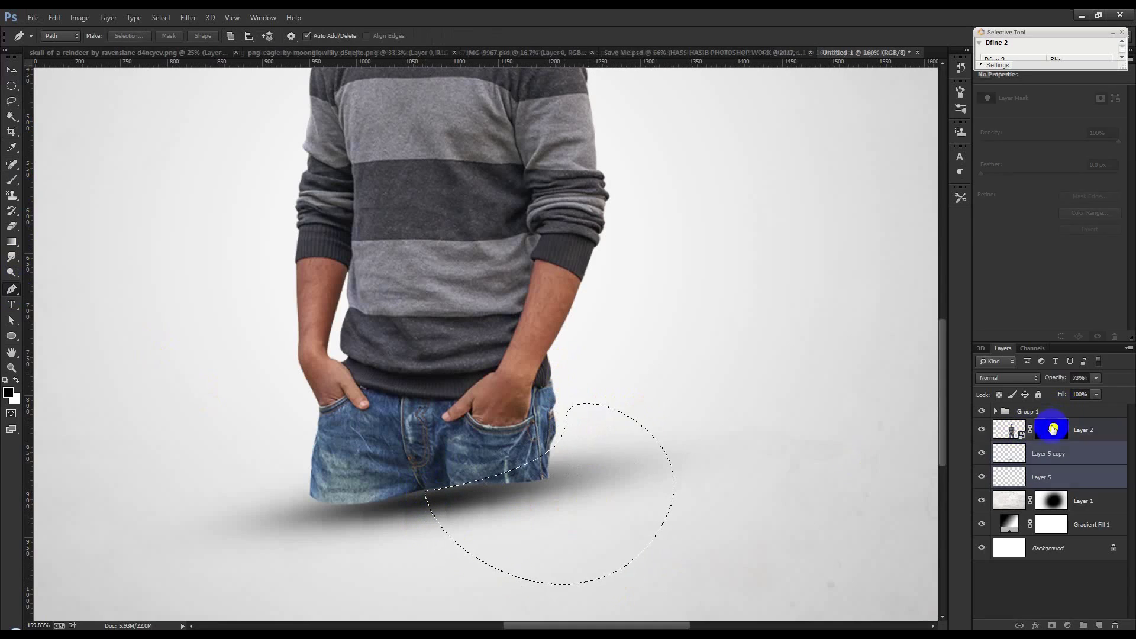
Step: Paint on Layer 2's mask with the Brush inside the selection, then deselect
left_click(1052, 430)
key("b")
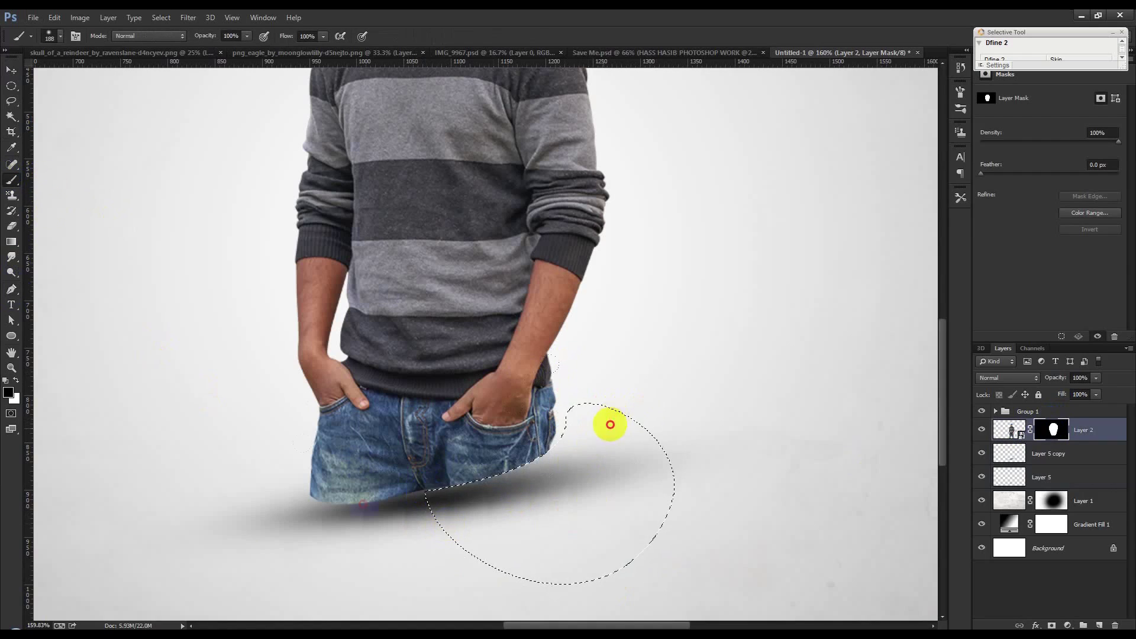
key("ctrl+d")
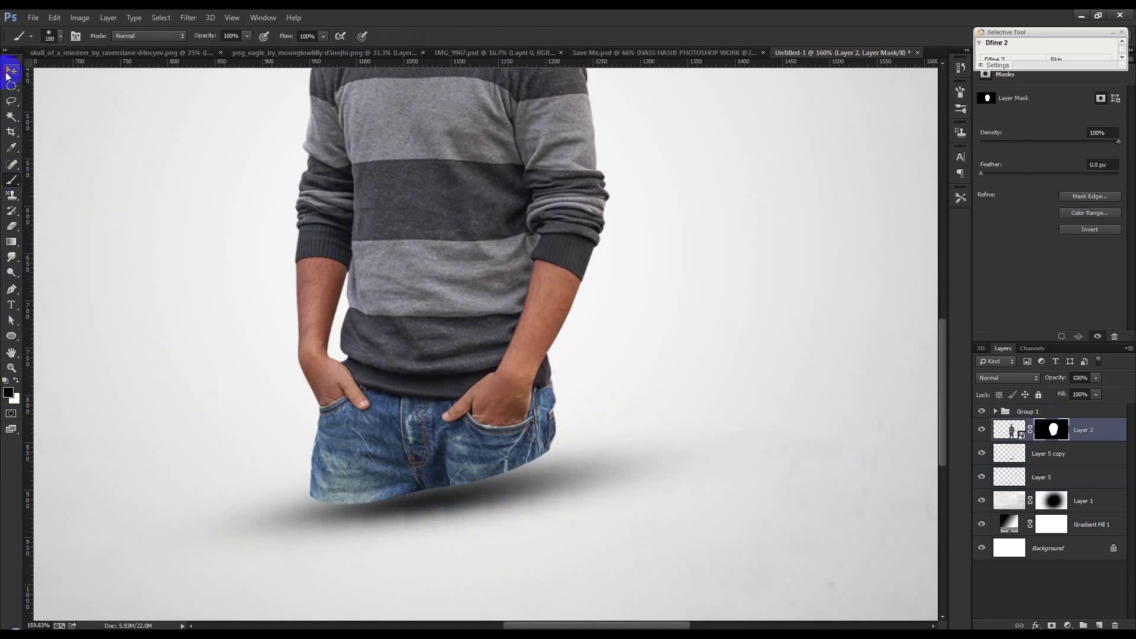
left_click(8, 72)
Step: Rotate Layer 5 and its copy about 5° and shrink them to about 85% under the jeans
left_click(1055, 479)
left_click(1048, 453, "shift")
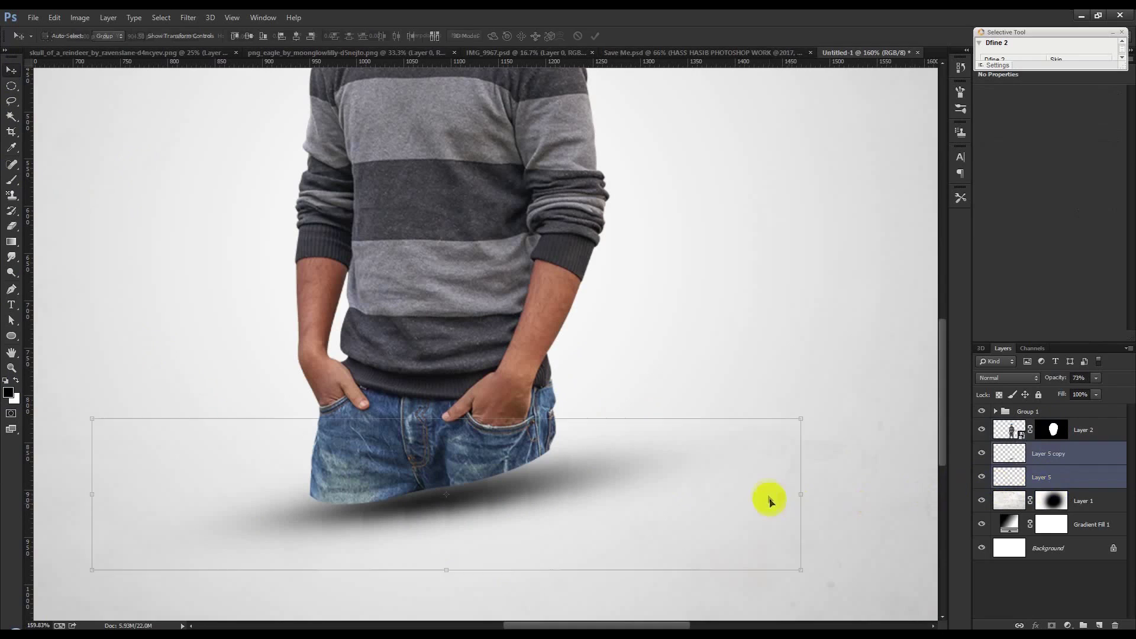
key("ctrl+t")
left_click_drag(842, 519, 867, 487)
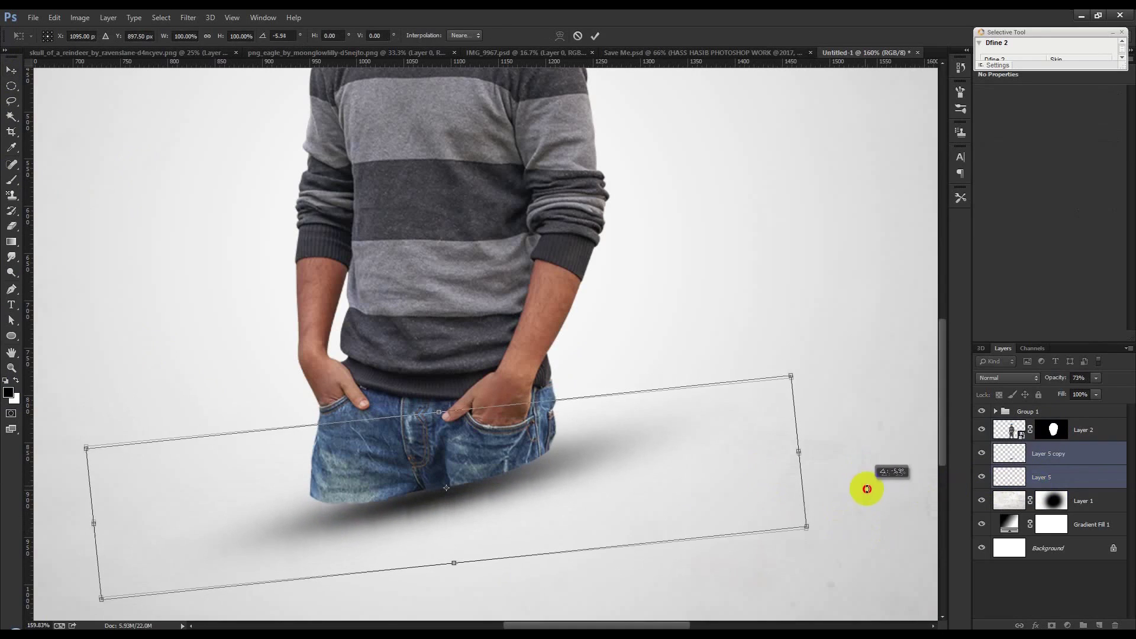
left_click_drag(761, 418, 774, 418)
left_click_drag(811, 377, 751, 394)
mouse_move(707, 427)
left_mouse_down()
mouse_move(817, 410)
mouse_move(863, 389)
left_mouse_up()
key("Return")
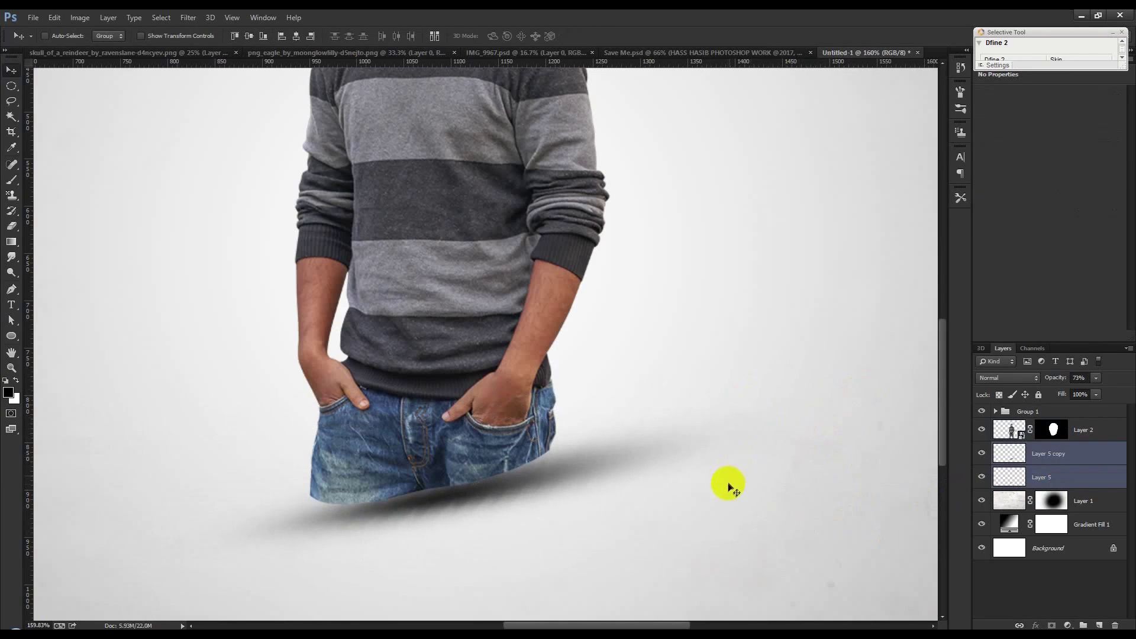
Step: Nudge the shadow and shrink it by another 85% so it hugs the jeans
key("ctrl+0")
scroll(579, 513, "up", 3)
left_click_drag(578, 513, 581, 512)
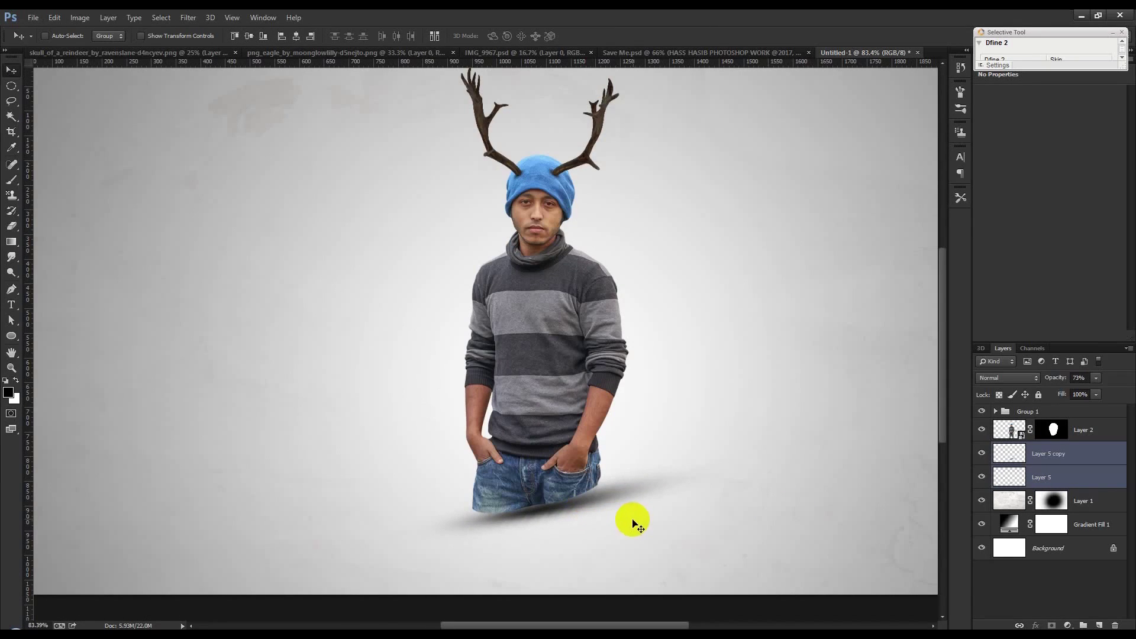
key("ctrl+t")
left_click_drag(753, 544, 689, 531)
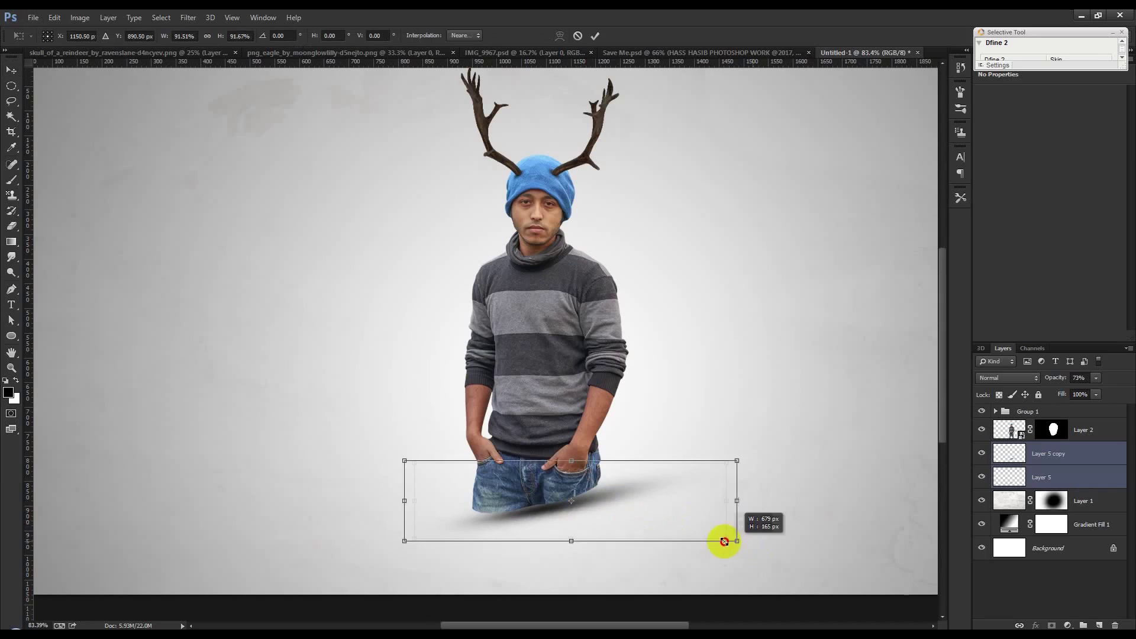
key("Return")
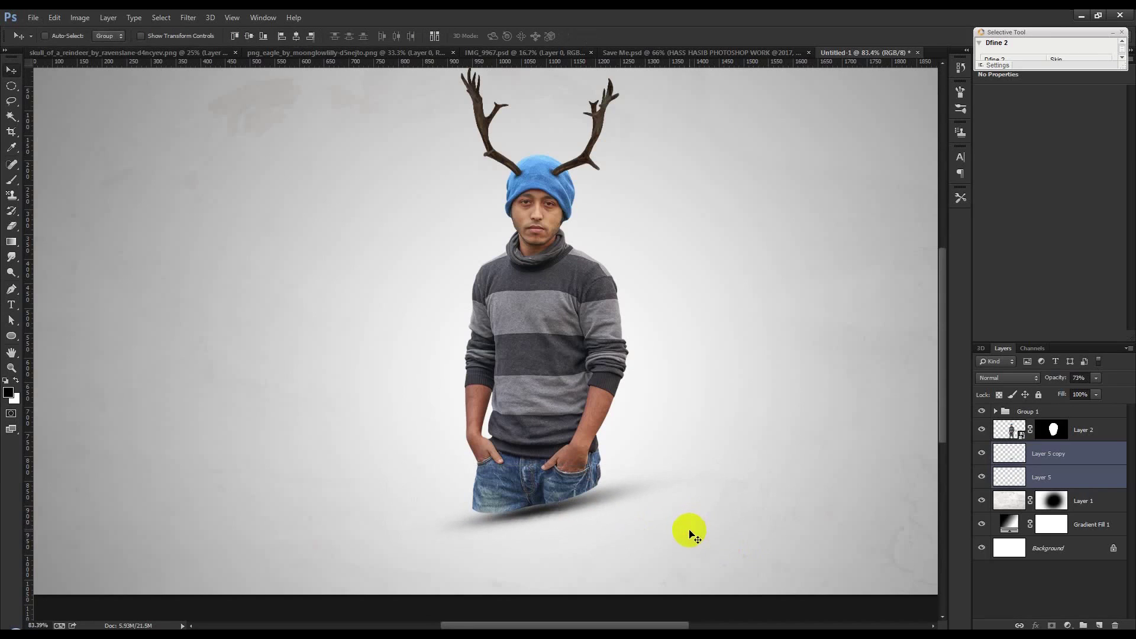
scroll(690, 533, "down", 3)
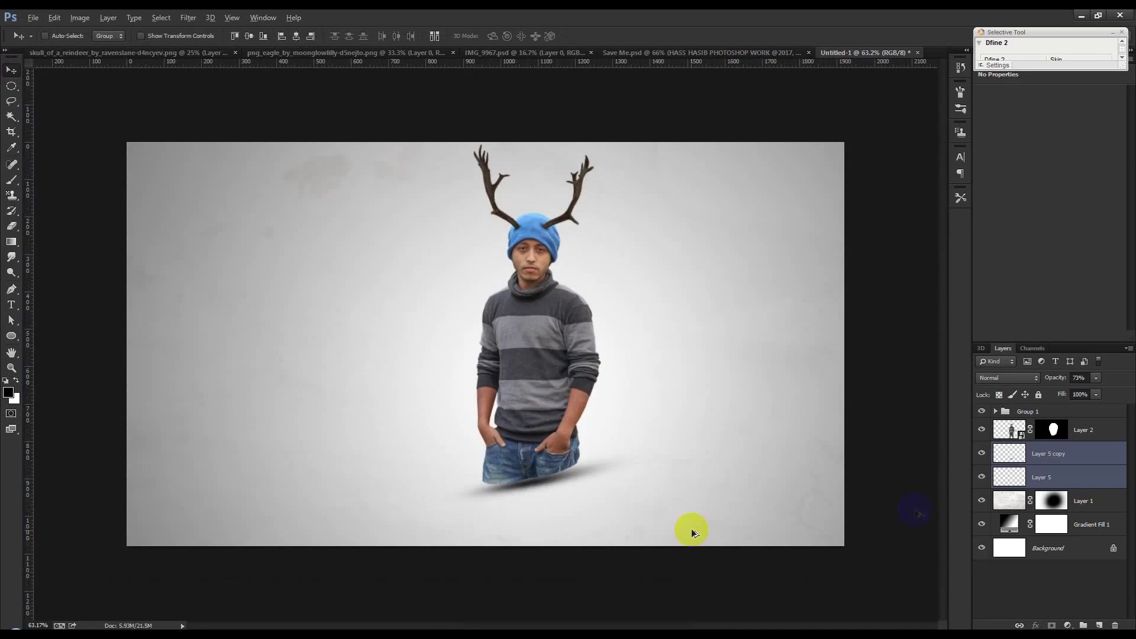
left_click(1088, 432)
Step: Group the layers from Group 1 through Layer 5 into a group named MAN
left_click(1077, 411)
left_click(1081, 478, "shift")
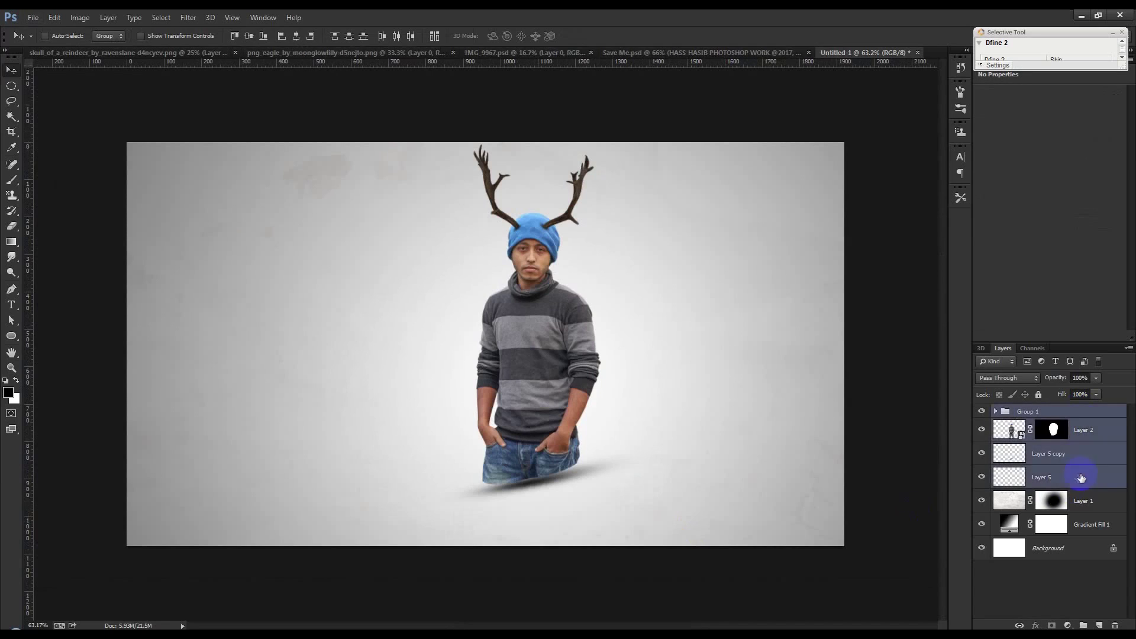
key("ctrl+g")
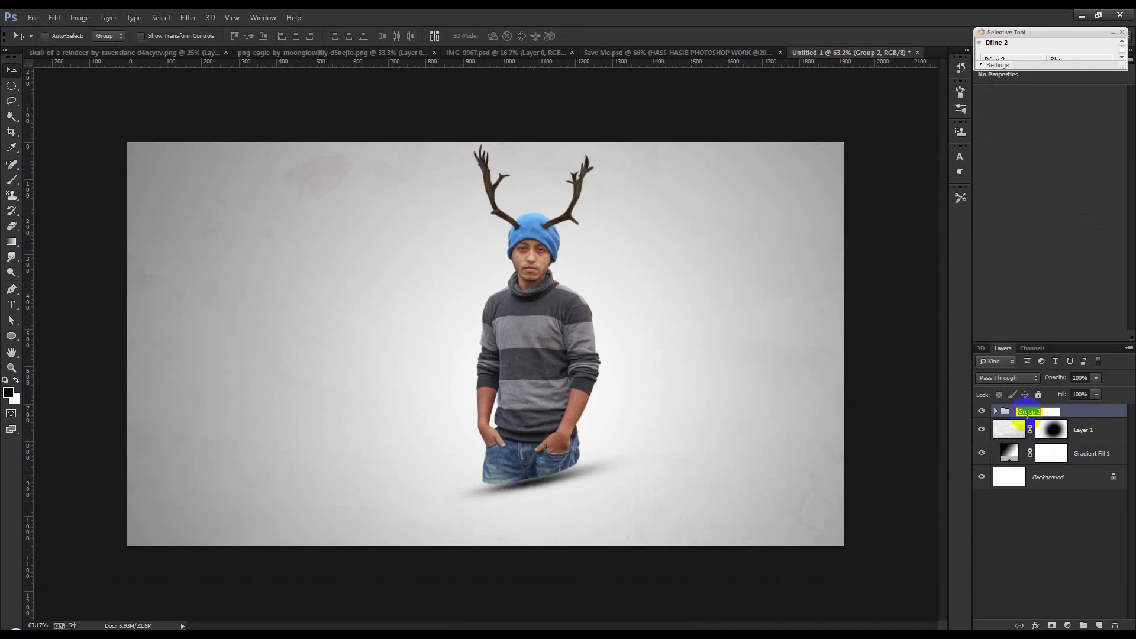
type("MAN")
key("Return")
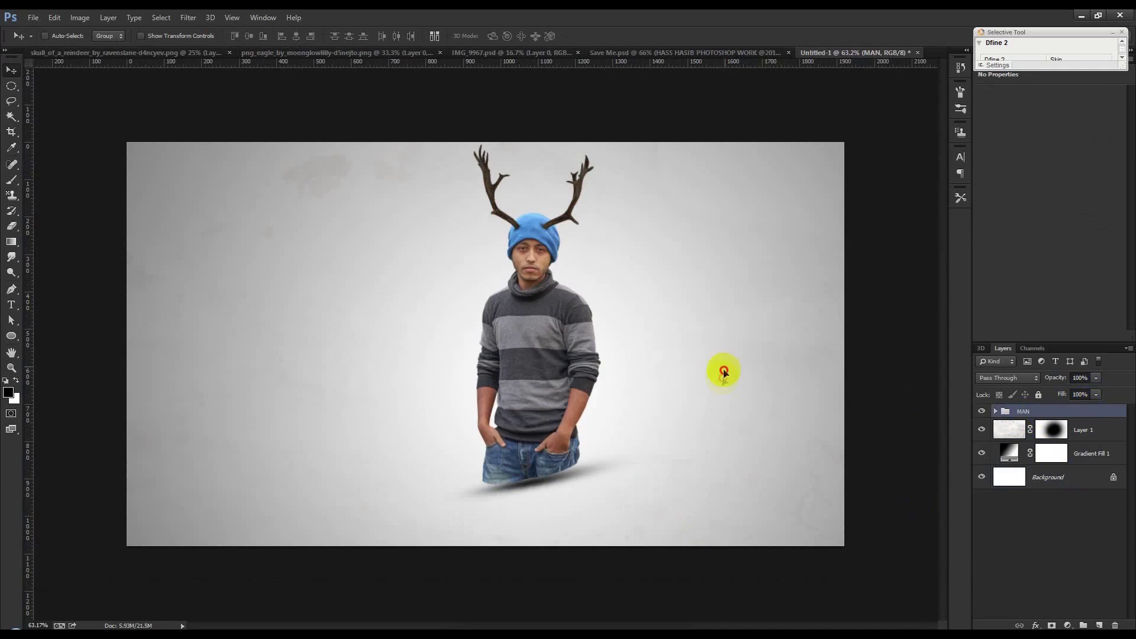
Step: Scale the MAN group to about 92% and reposition it slightly up and left
left_click_drag(723, 373, 736, 376)
key("ctrl+t")
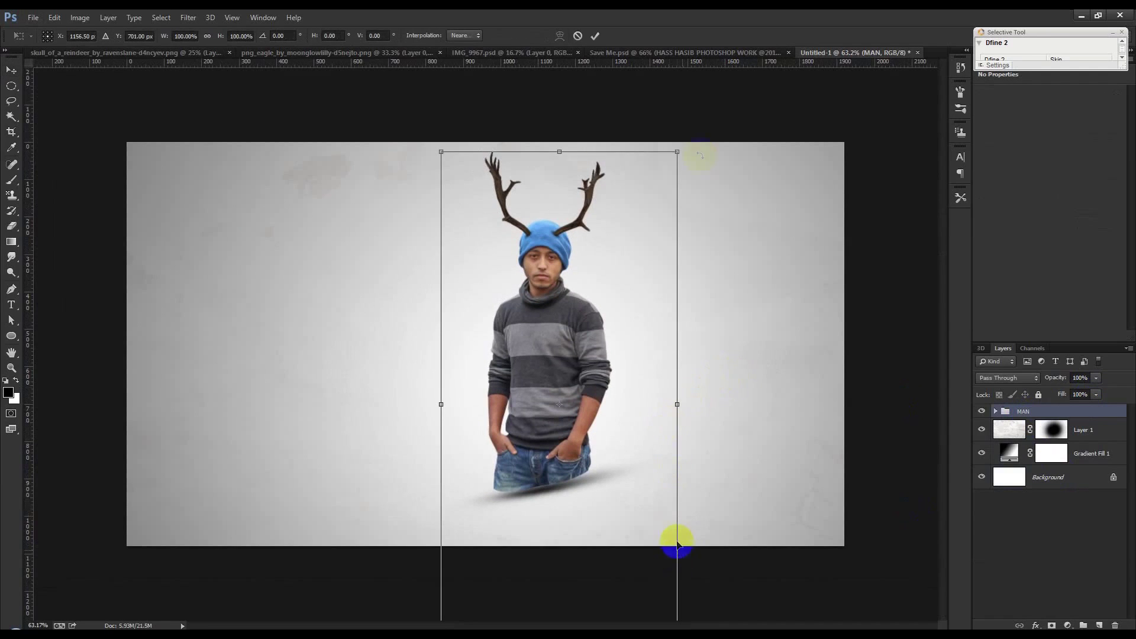
left_click_drag(680, 158, 664, 166)
left_click_drag(629, 225, 634, 228)
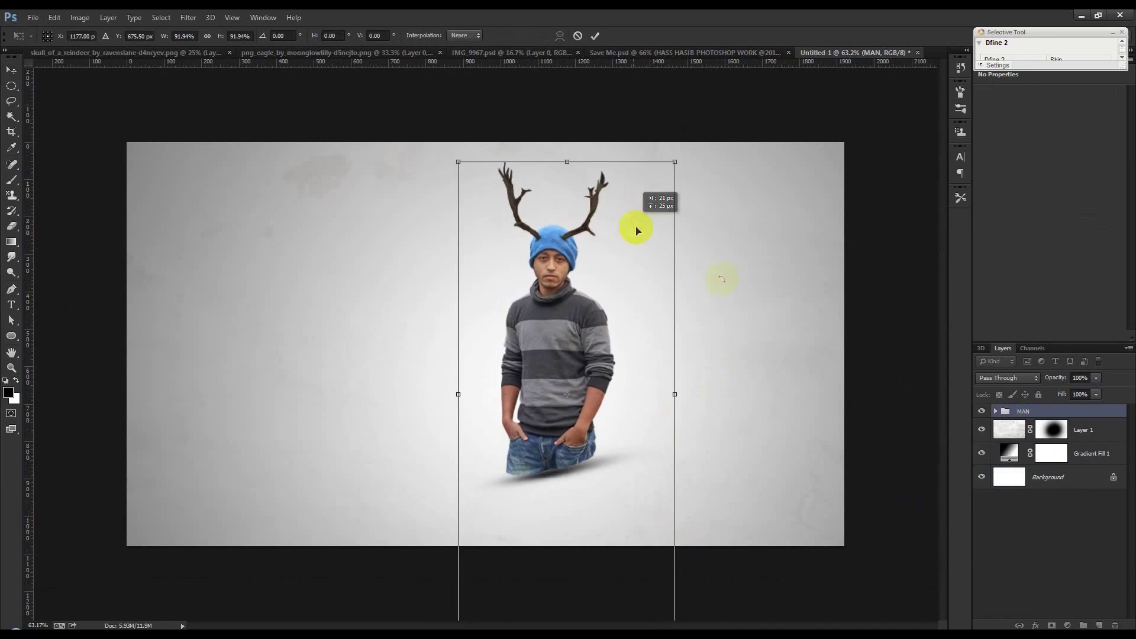
mouse_move(722, 279)
left_mouse_down()
mouse_move(798, 316)
mouse_move(753, 284)
left_mouse_up()
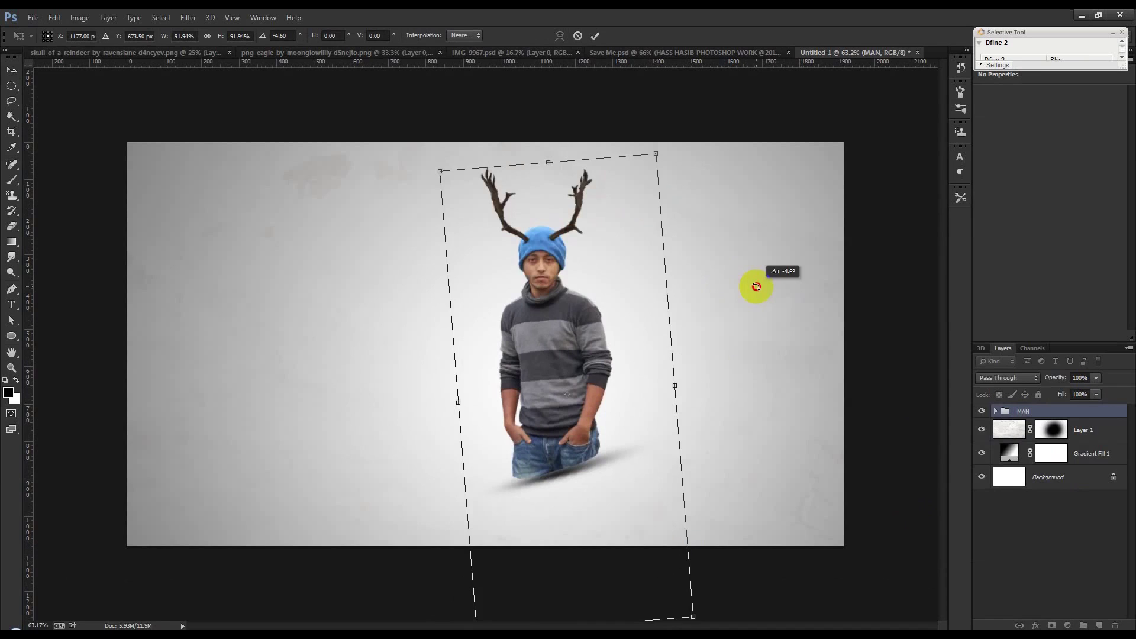
left_click_drag(560, 308, 548, 299)
key("Return")
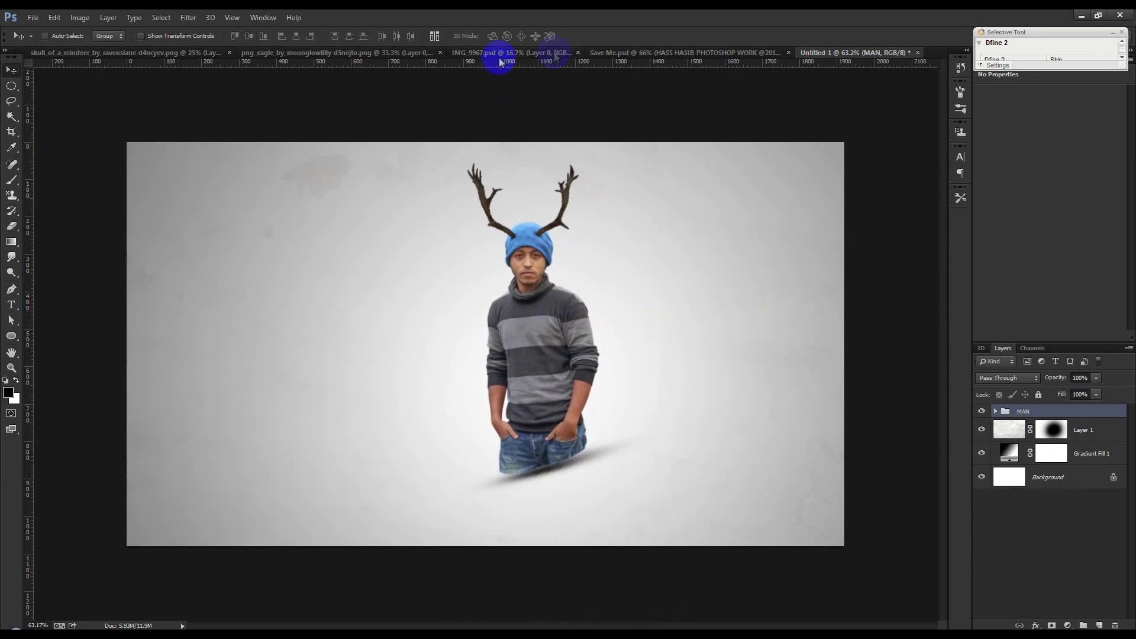
Step: Compare with Save Me.psd, trial a 13° tilt on MAN, then cancel it
left_click(713, 57)
left_click(840, 52)
key("ctrl+t")
left_click_drag(731, 254, 735, 282)
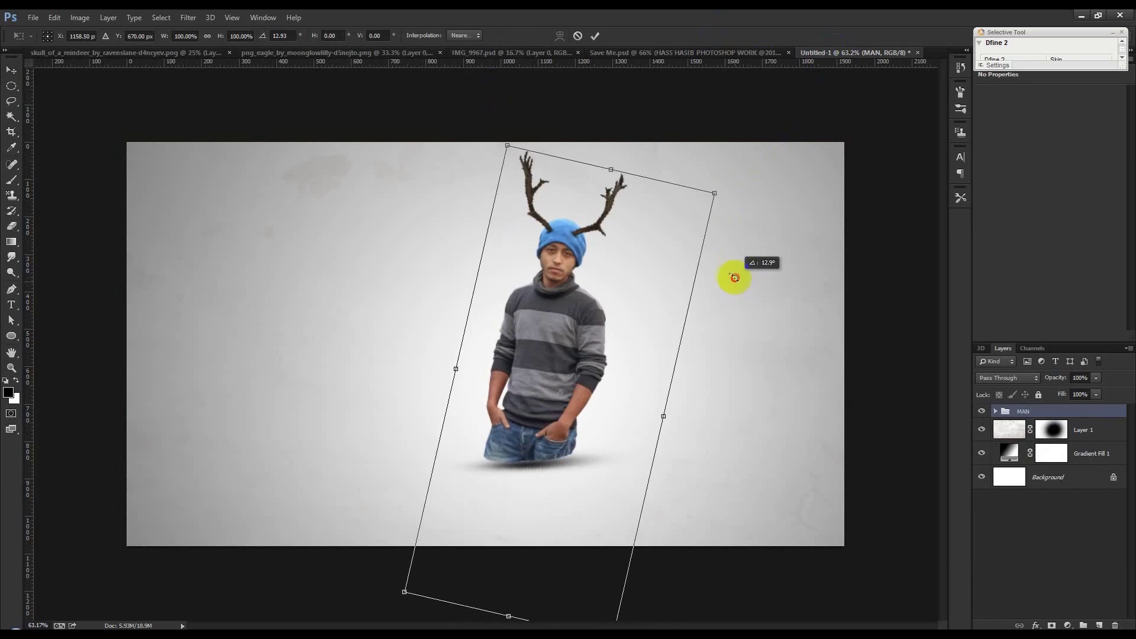
key("Escape")
left_click(710, 54)
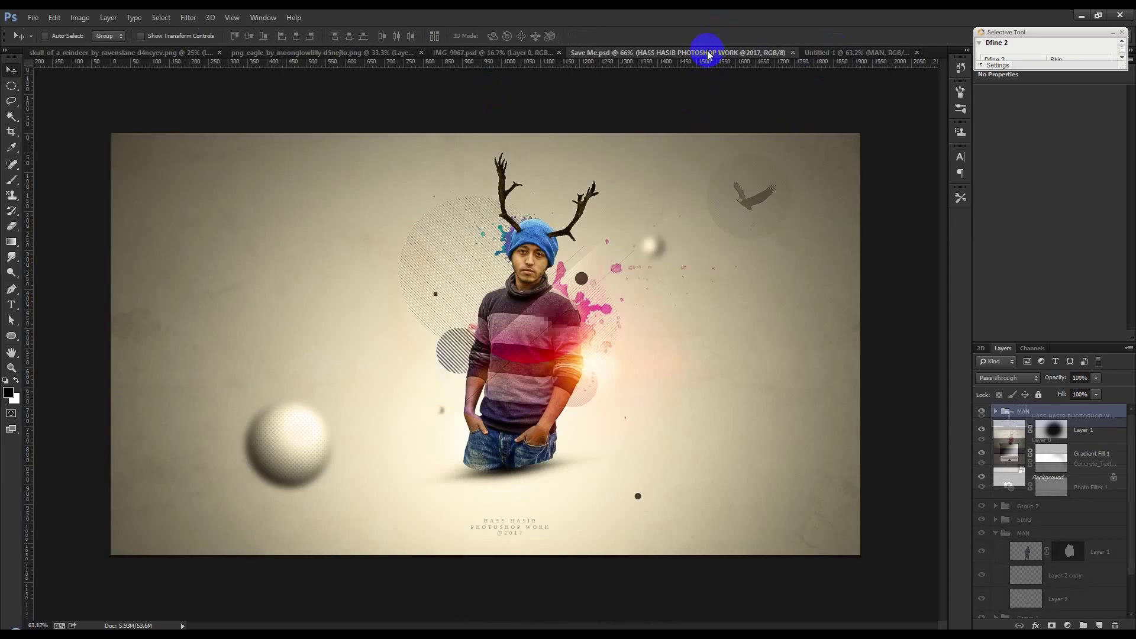
Step: Compare Untitled-1 against the Save Me.psd reference
left_click(866, 55)
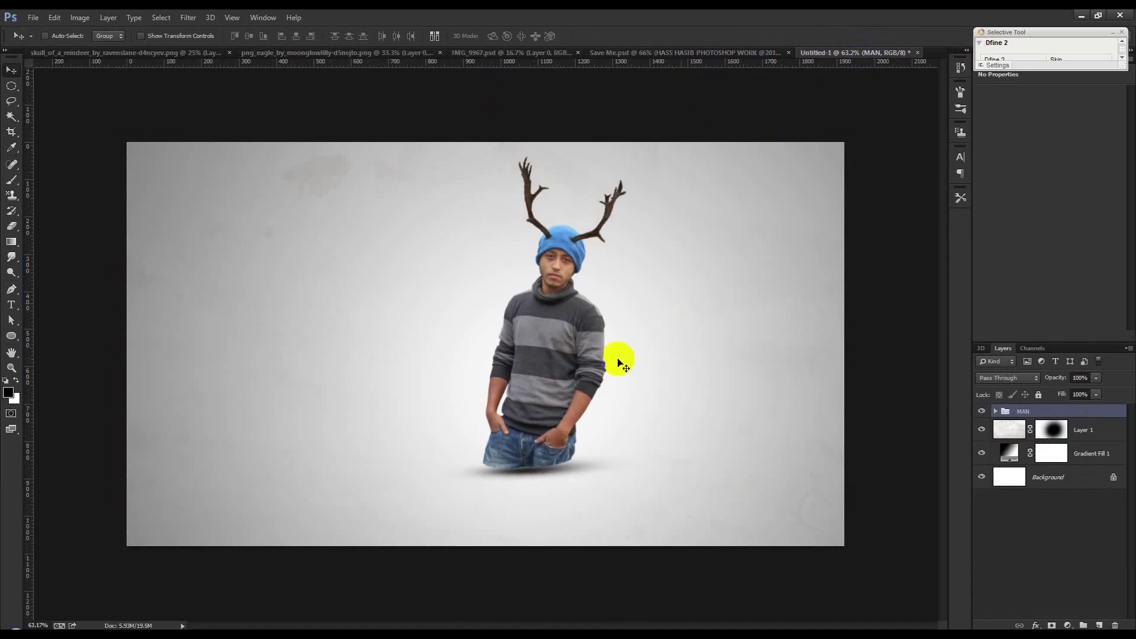
scroll(613, 363, "up", 1)
scroll(612, 362, "up", 1)
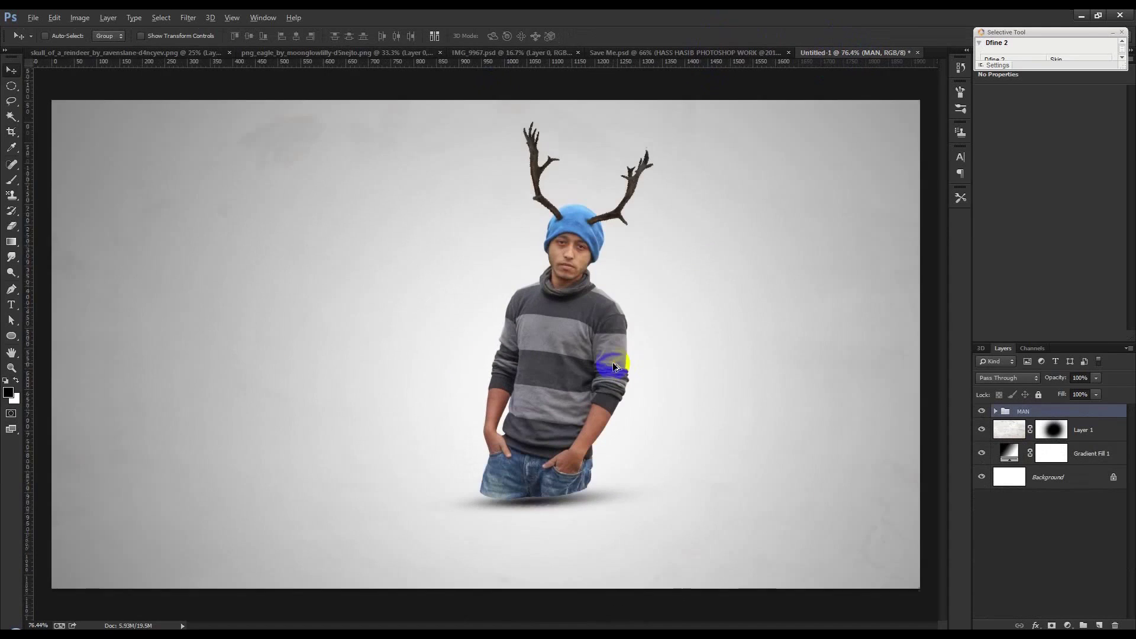
left_click(624, 54)
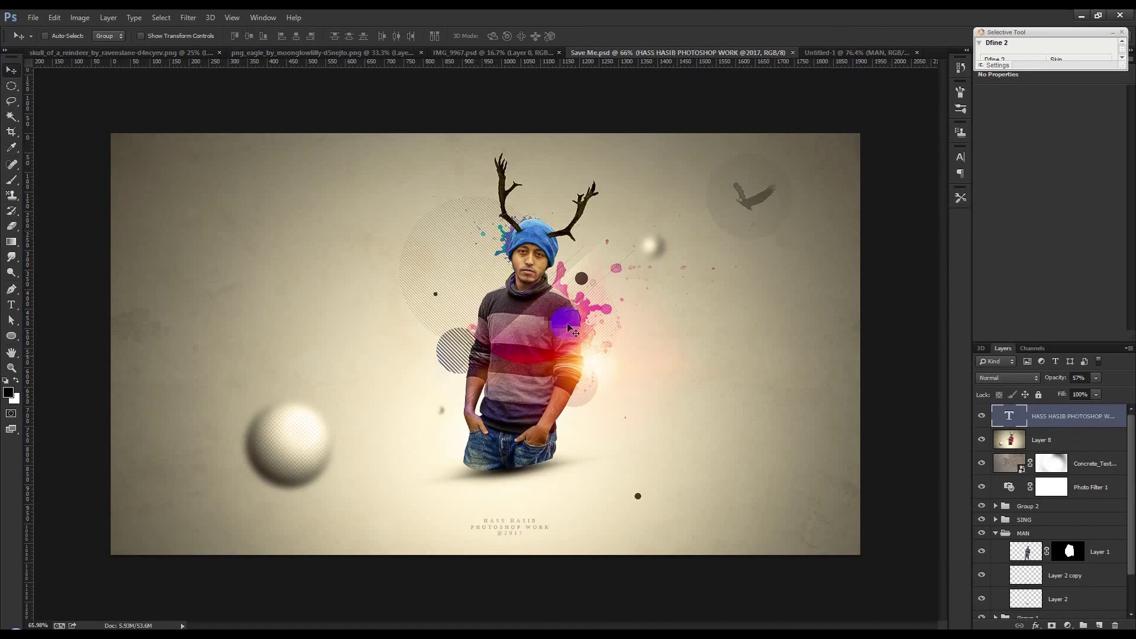
left_click(820, 52)
Step: Unlock Background and group it with Layer 1 and Gradient Fill 1 as BG
left_click(1084, 437)
left_click(1087, 456, "shift")
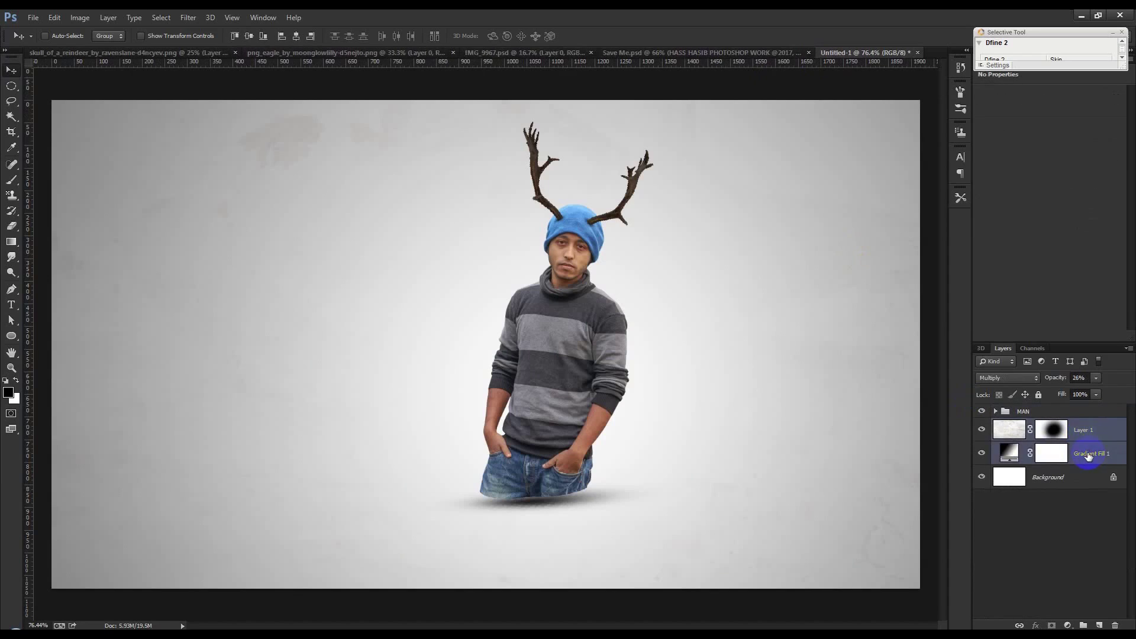
left_click(1110, 480)
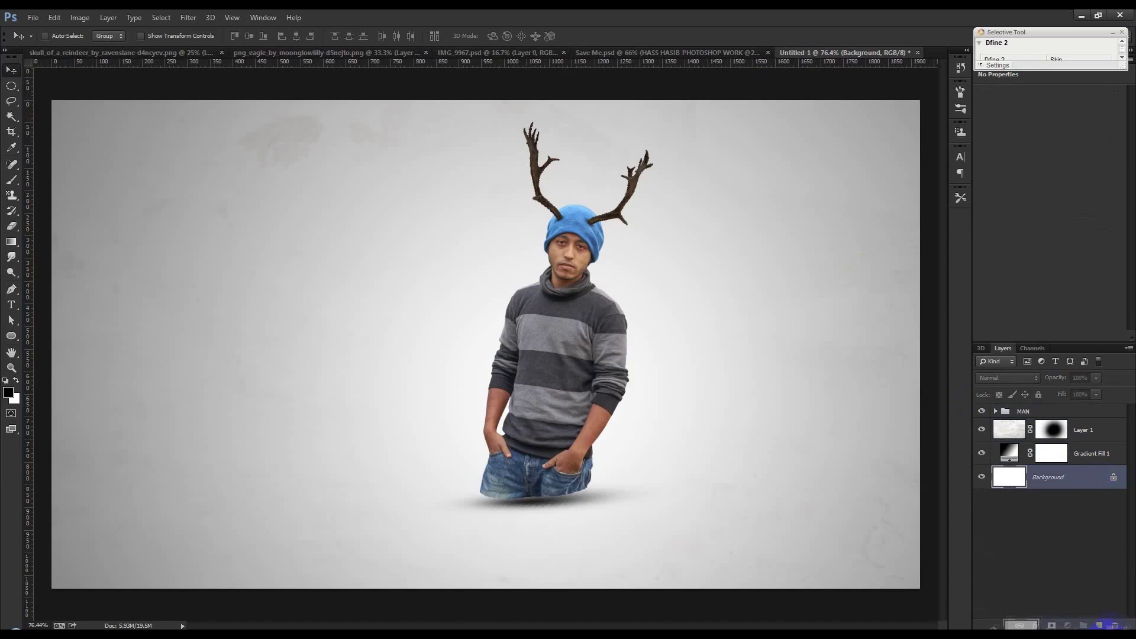
left_click_drag(1110, 619, 1113, 622)
left_click(1092, 439, "shift")
key("ctrl+g")
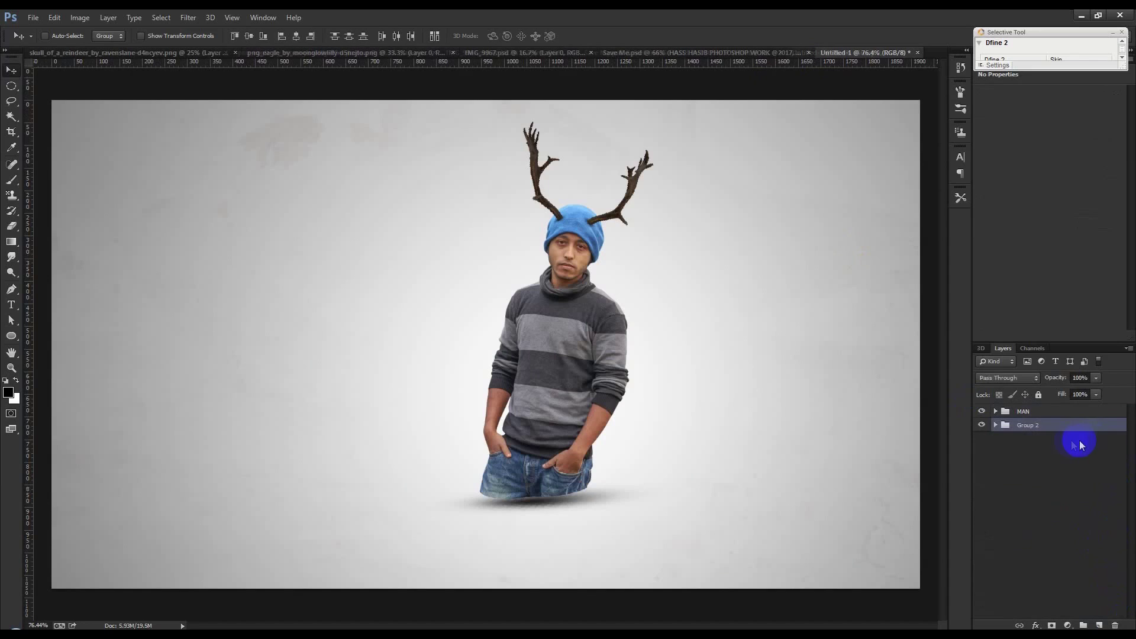
type("BG")
key("Return")
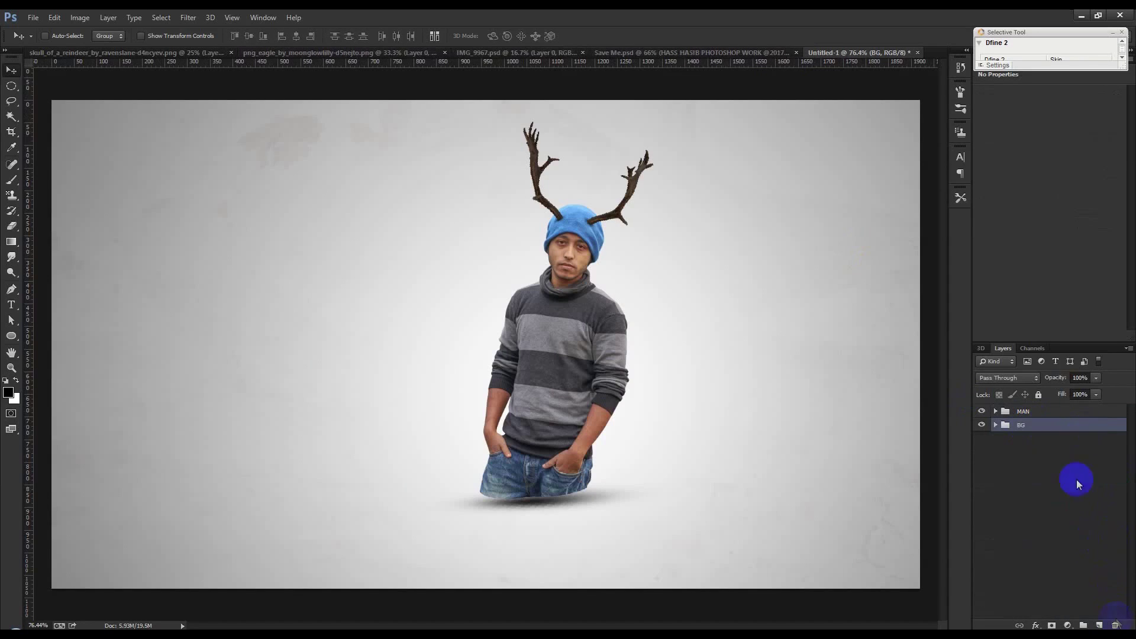
left_click(12, 337)
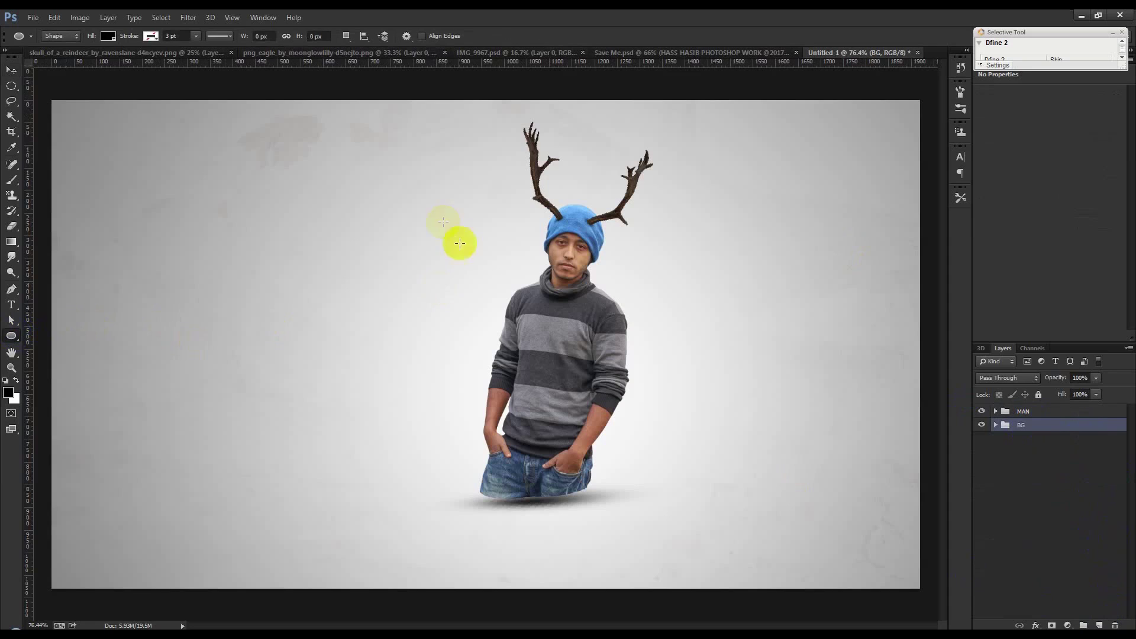
Step: Draw a circle left of the man's head with 1% fill and a thin diagonal Pattern Overlay
mouse_move(393, 191)
left_mouse_down()
mouse_move(591, 391)
mouse_move(584, 382)
left_mouse_up()
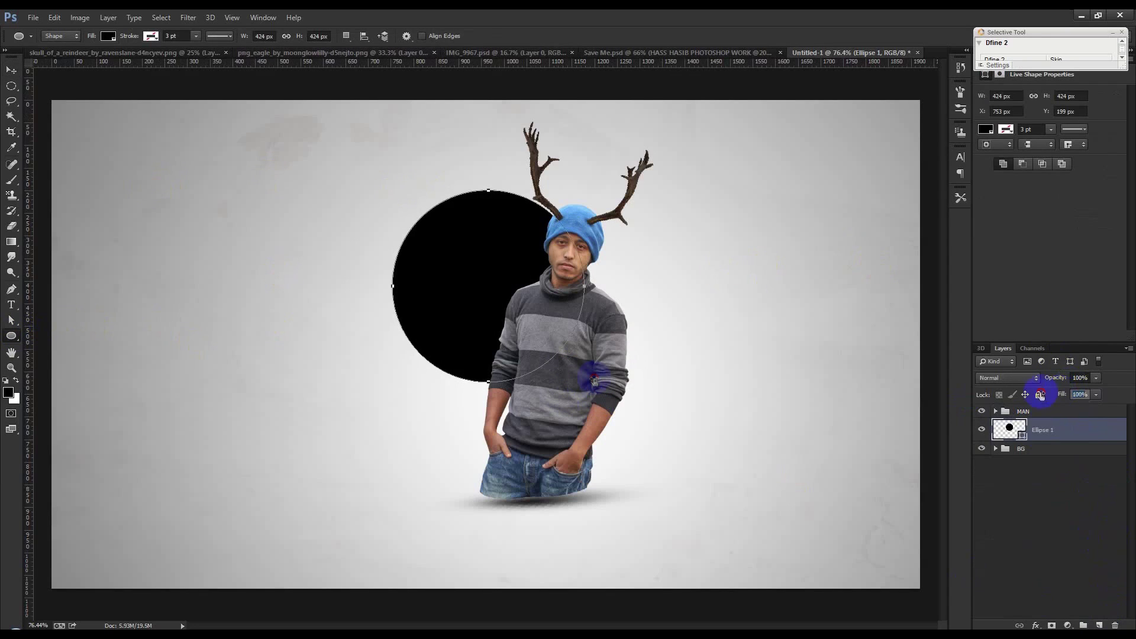
left_click_drag(1041, 395, 502, 381)
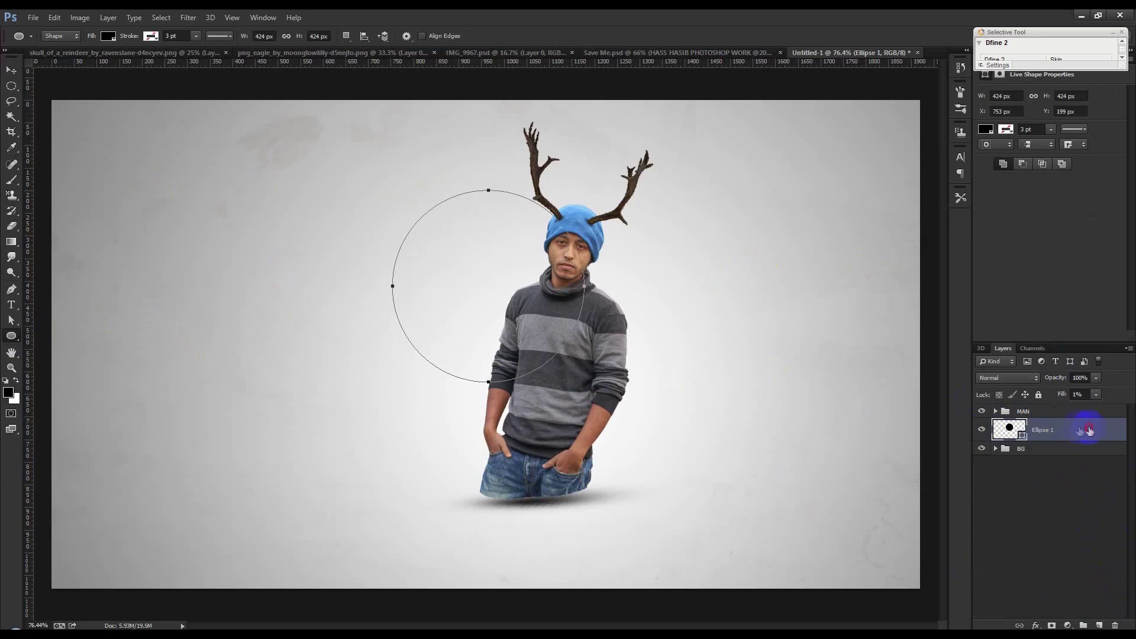
double_click(1090, 431)
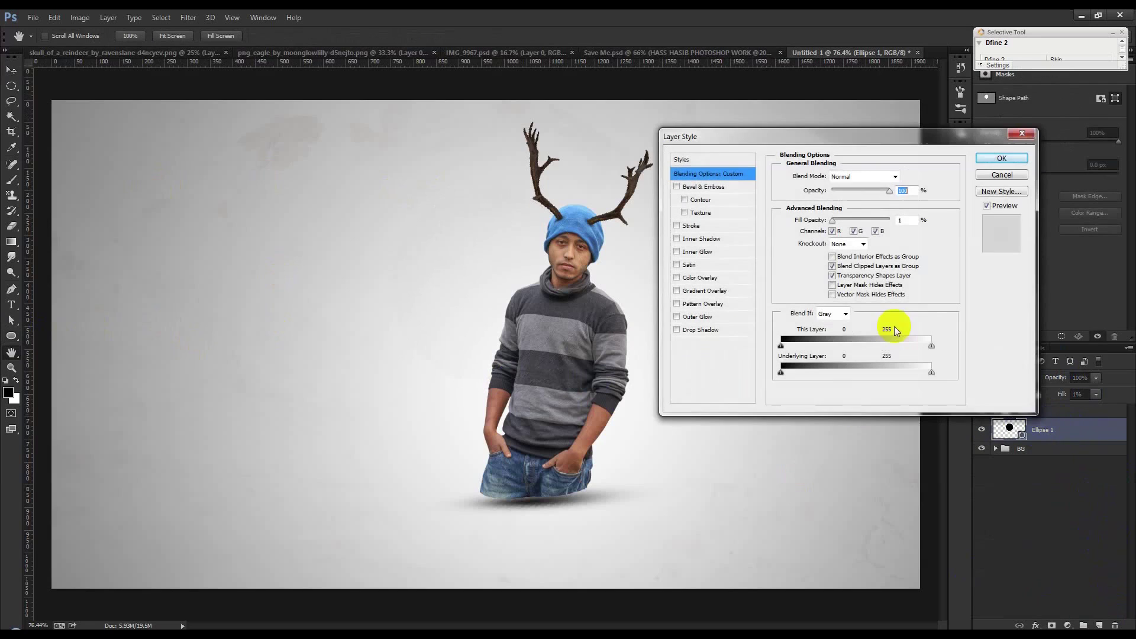
left_click(703, 303)
left_click(861, 228)
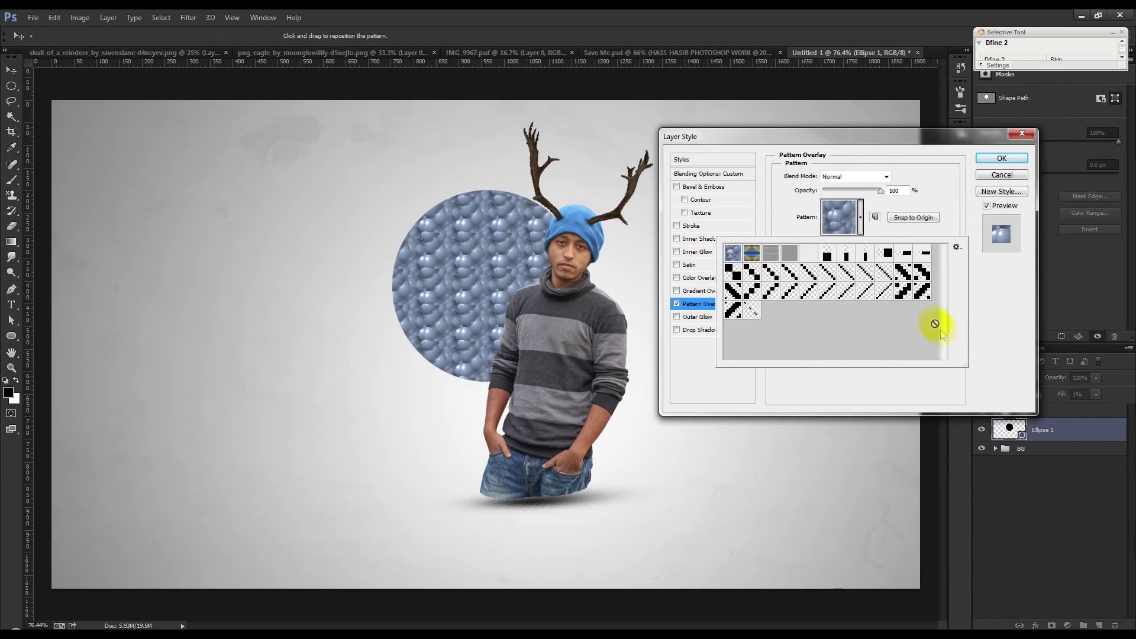
left_click(771, 273)
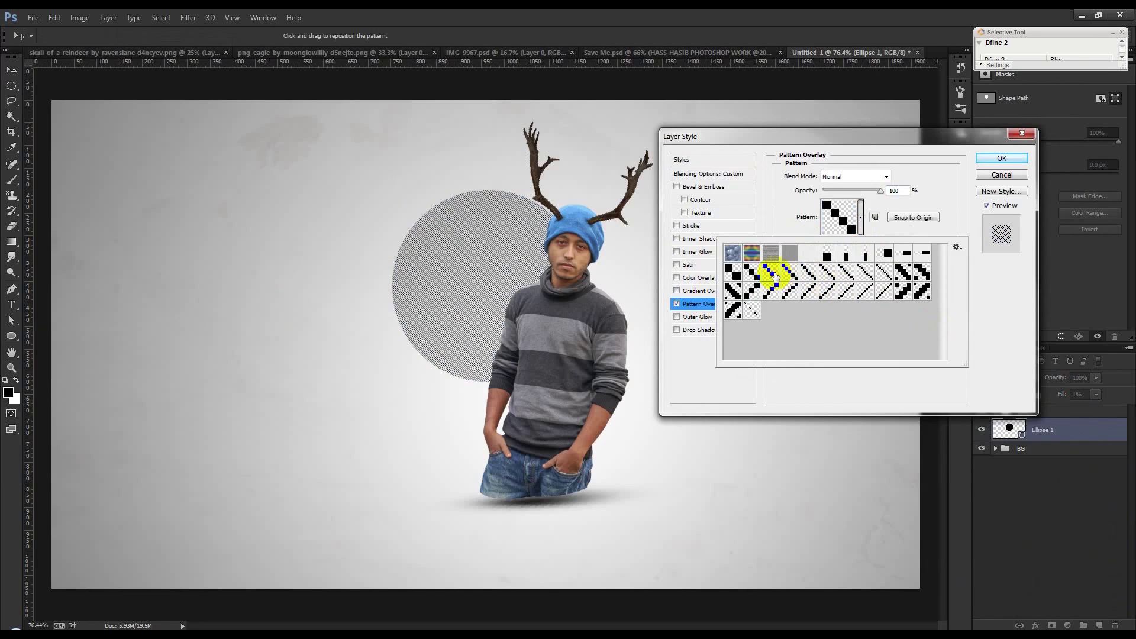
left_click(827, 291)
left_click(846, 273)
left_click(1005, 317)
key("Return")
Step: Lower the hatched circle's opacity to 23% and nudge it into place
left_click_drag(1024, 376, 1010, 374)
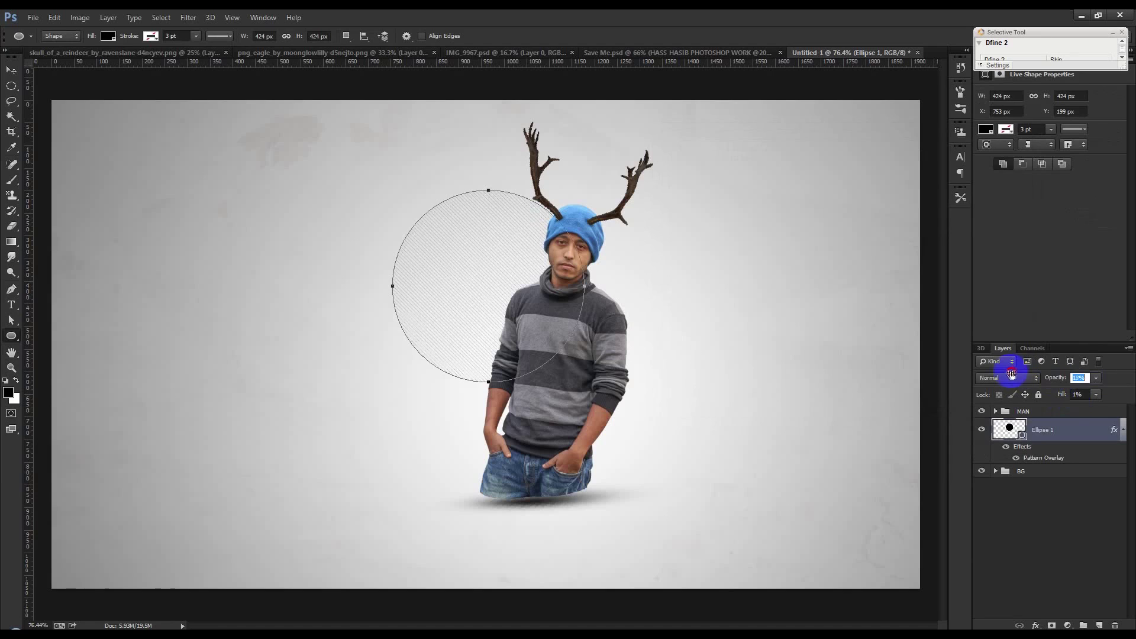
left_click(11, 74)
left_click_drag(506, 277, 723, 325)
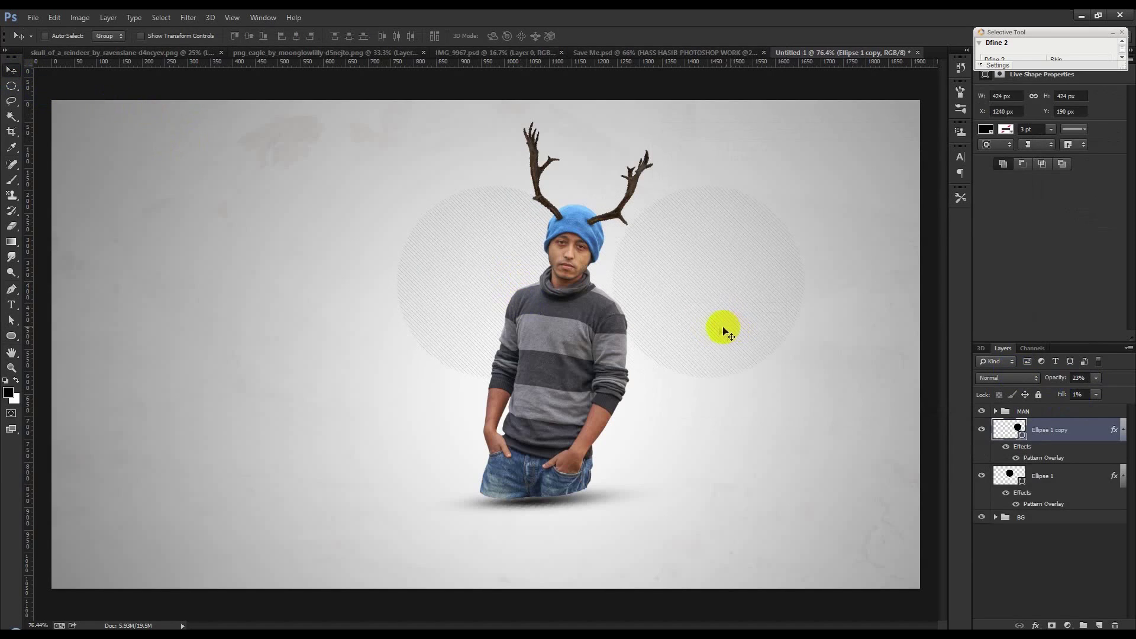
Step: Shrink a circle copy to about 59%, rotate it, and place it beside the torso
key("ctrl+t")
left_click_drag(805, 184, 728, 251)
left_click_drag(662, 315, 639, 308)
left_click_drag(706, 338, 728, 386)
key("Return")
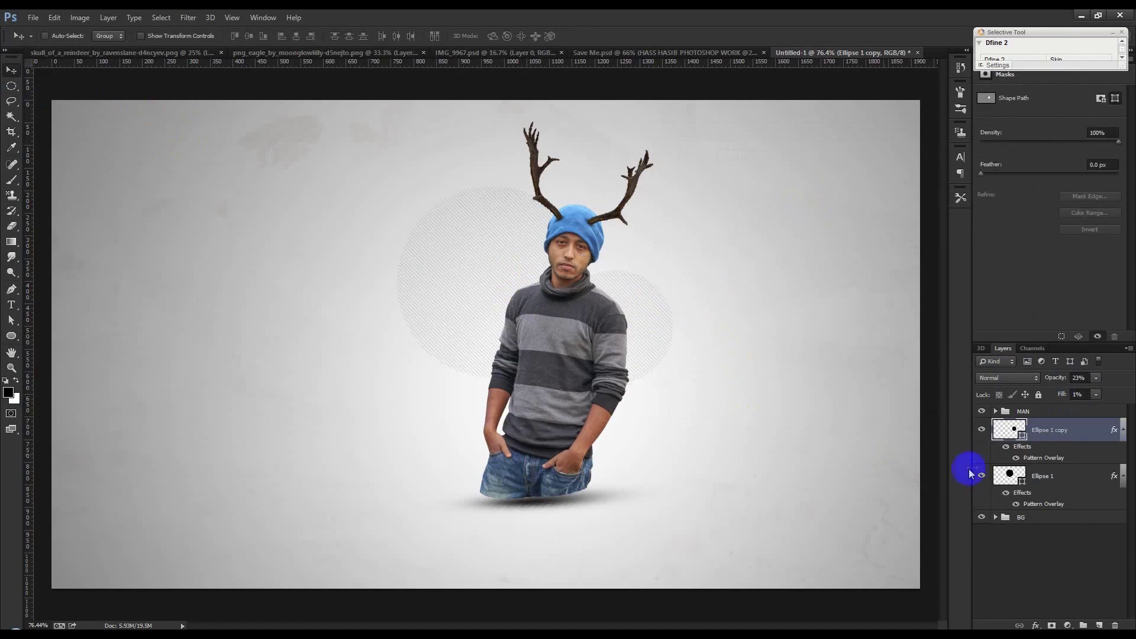
Step: Give the torso circle copy a different diagonal line Pattern Overlay
double_click(1095, 431)
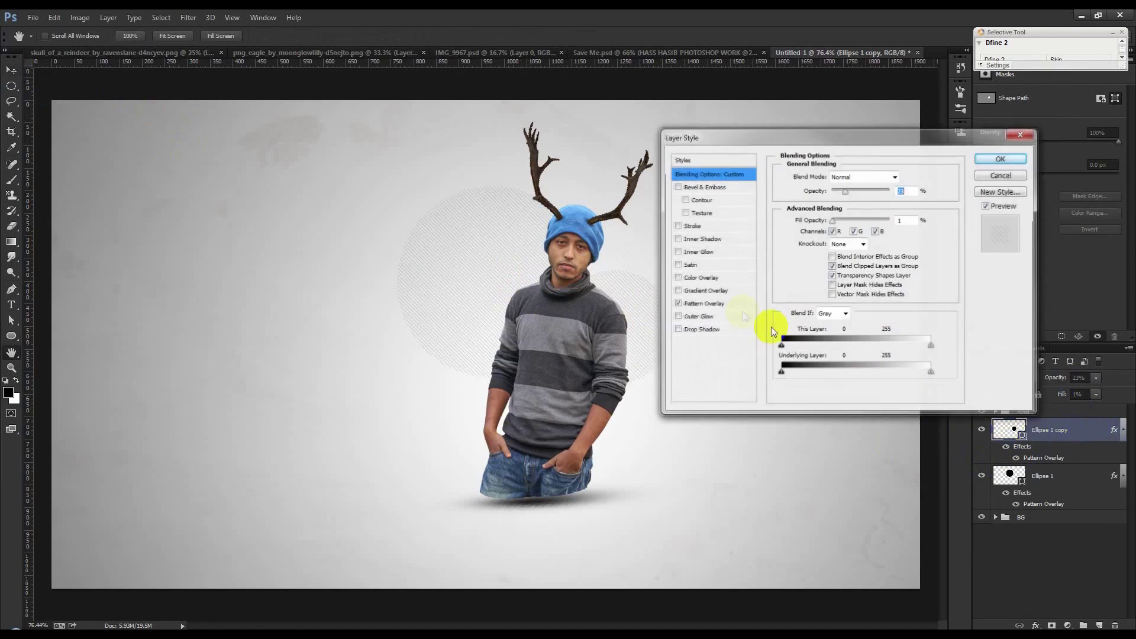
left_click(710, 303)
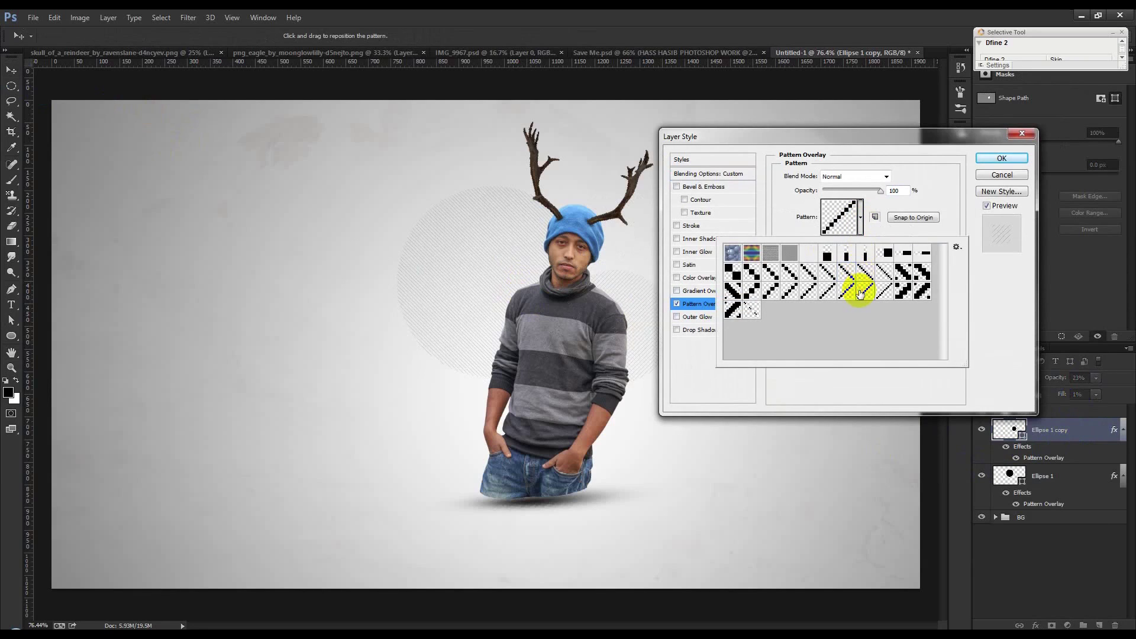
left_click(750, 309)
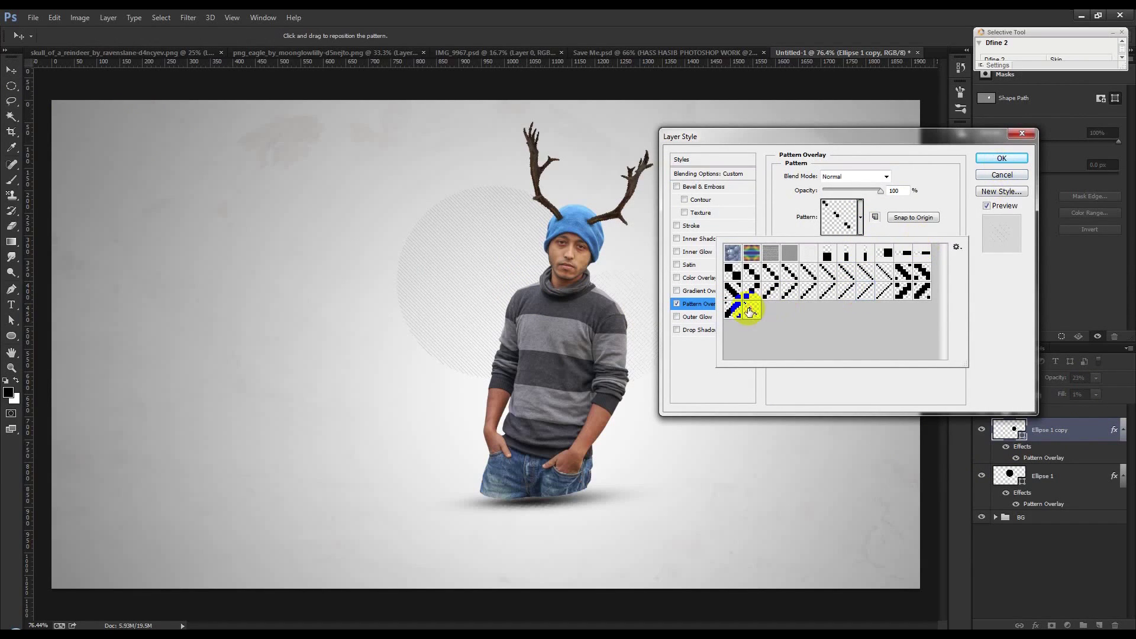
left_click(752, 292)
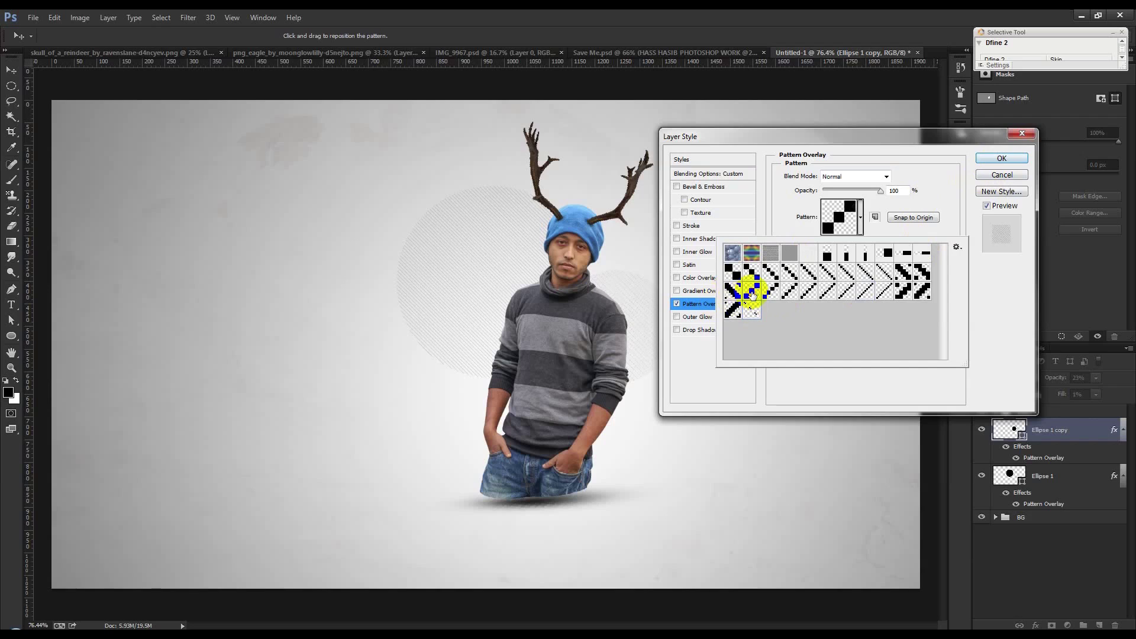
left_click(770, 291)
left_click(864, 291)
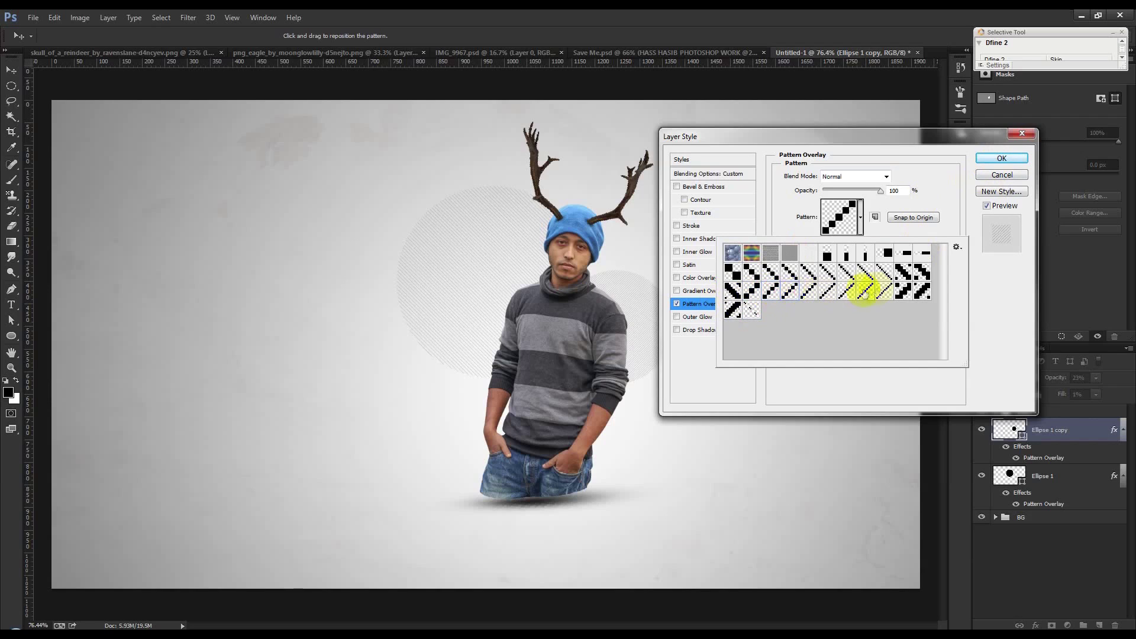
left_click(1004, 159)
Step: Duplicate the circle to the lower left and shrink it to about 43%
left_click_drag(701, 320, 561, 409)
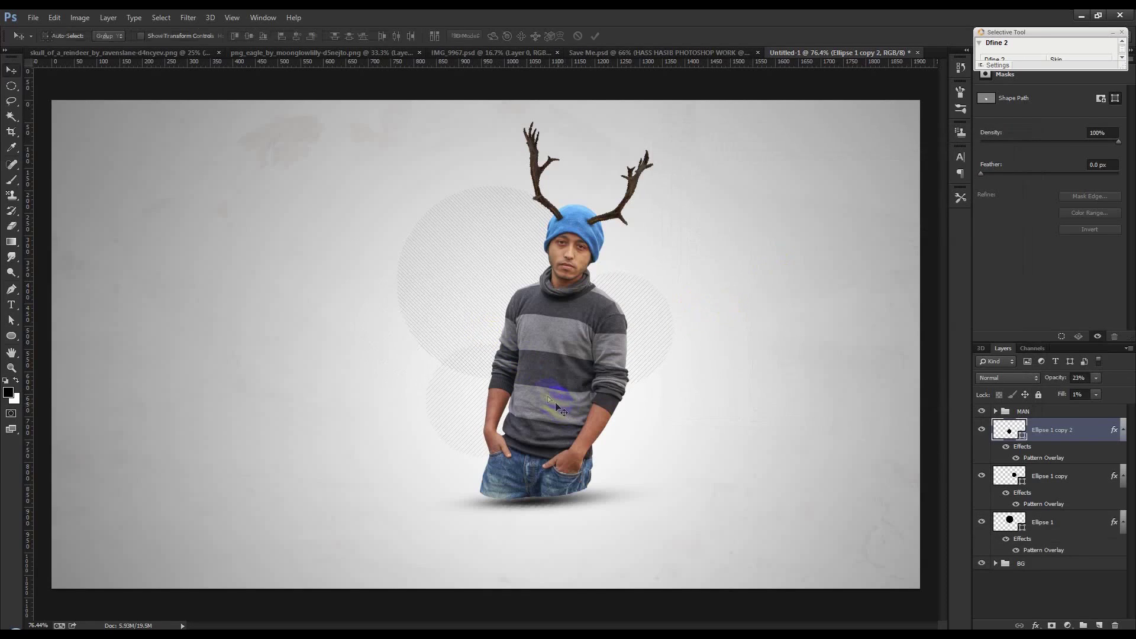
key("ctrl+t")
mouse_move(546, 345)
left_mouse_down()
mouse_move(525, 388)
mouse_move(492, 385)
left_mouse_up()
key("Return")
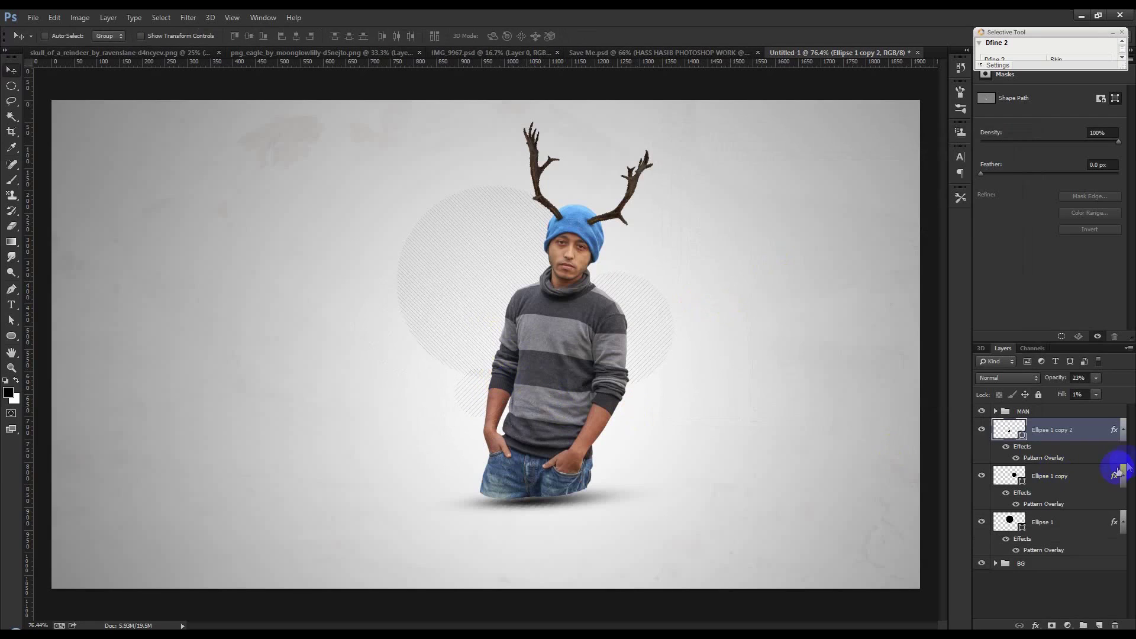
Step: Give the small circle thick diagonal stripes and duplicate it to the man's right
double_click(1099, 433)
left_click(703, 303)
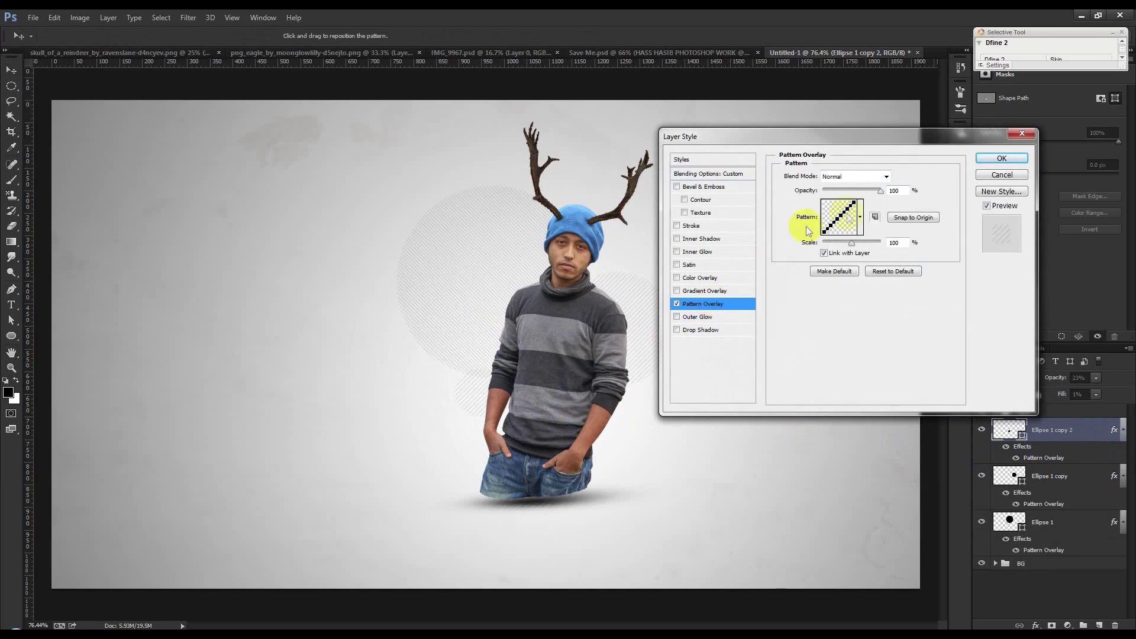
left_click(864, 222)
left_click(731, 269)
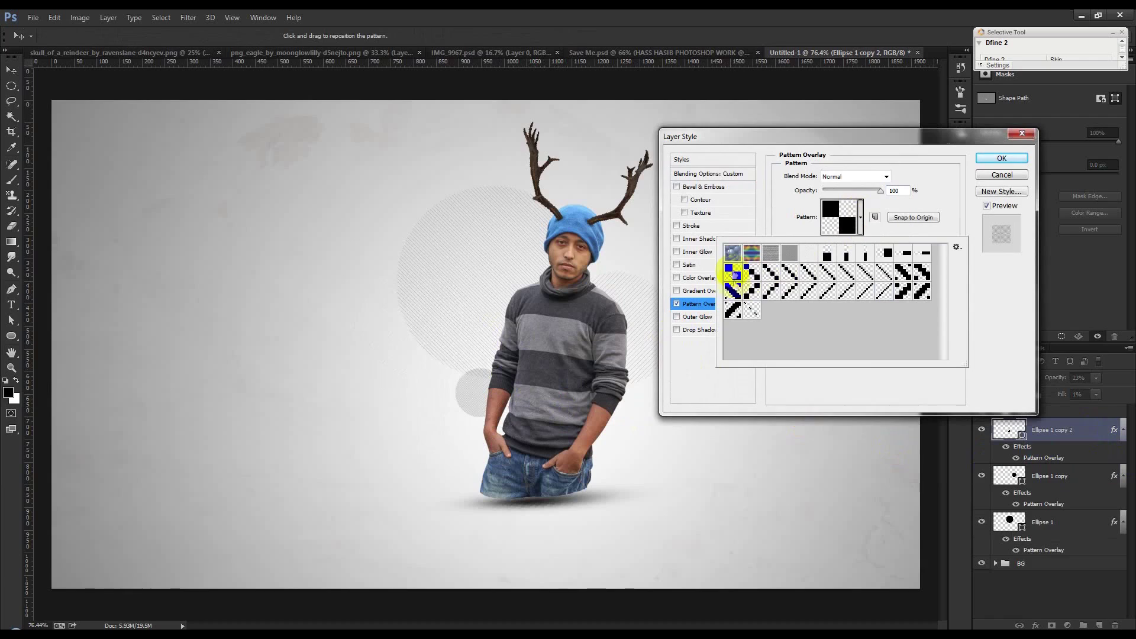
left_click(1002, 158)
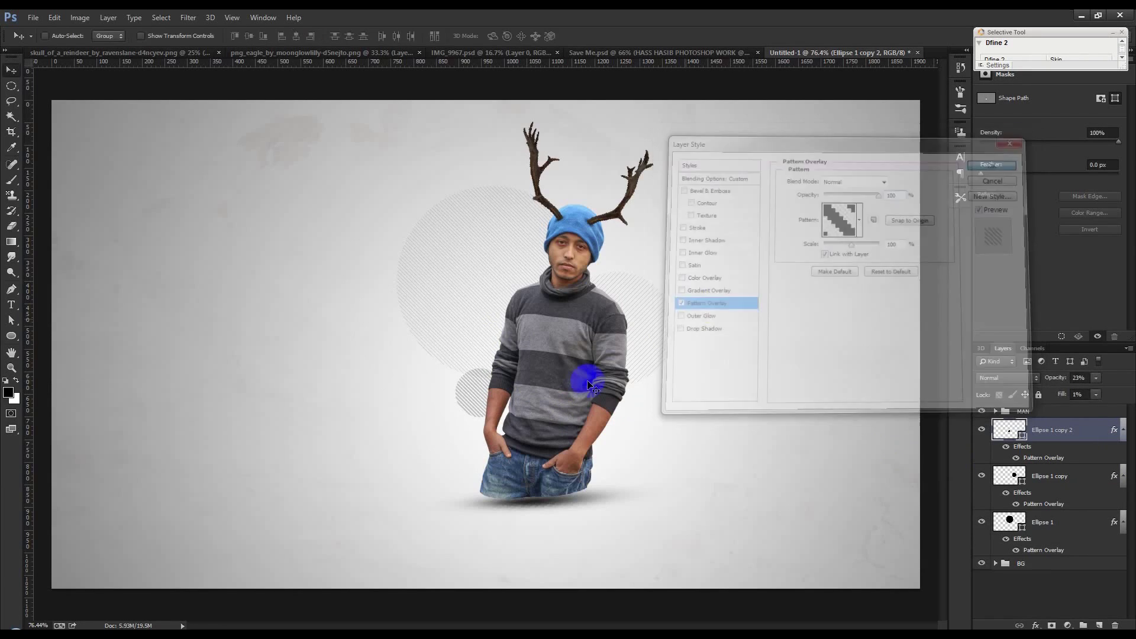
left_click_drag(550, 391, 681, 392)
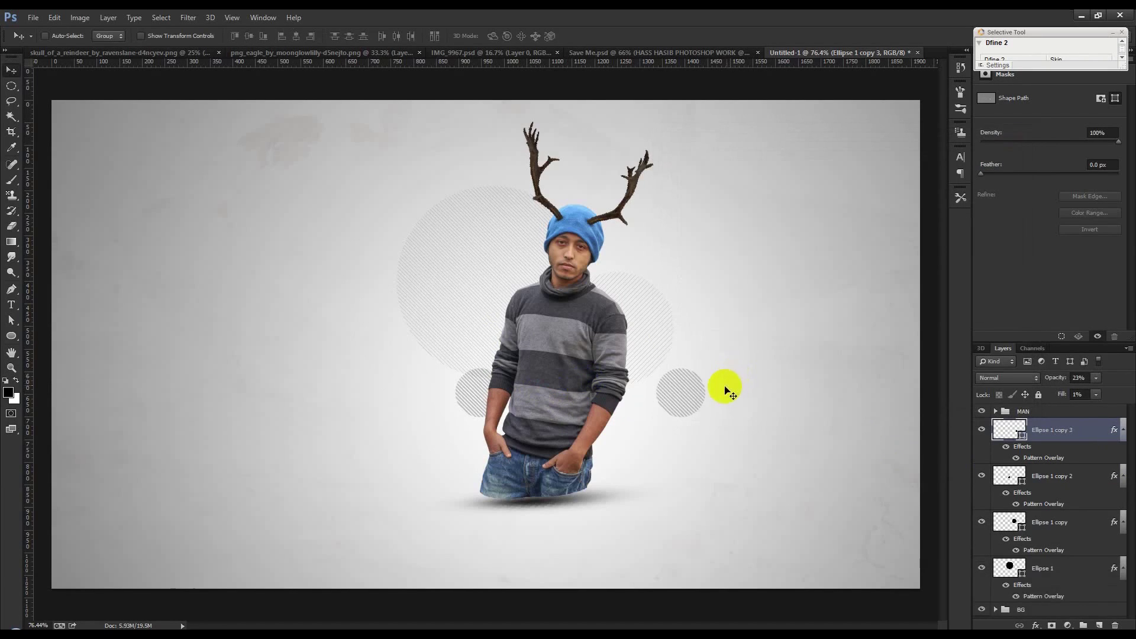
Step: Give the right circle's Pattern Overlay a thick diagonal hatch pattern
left_click(629, 53)
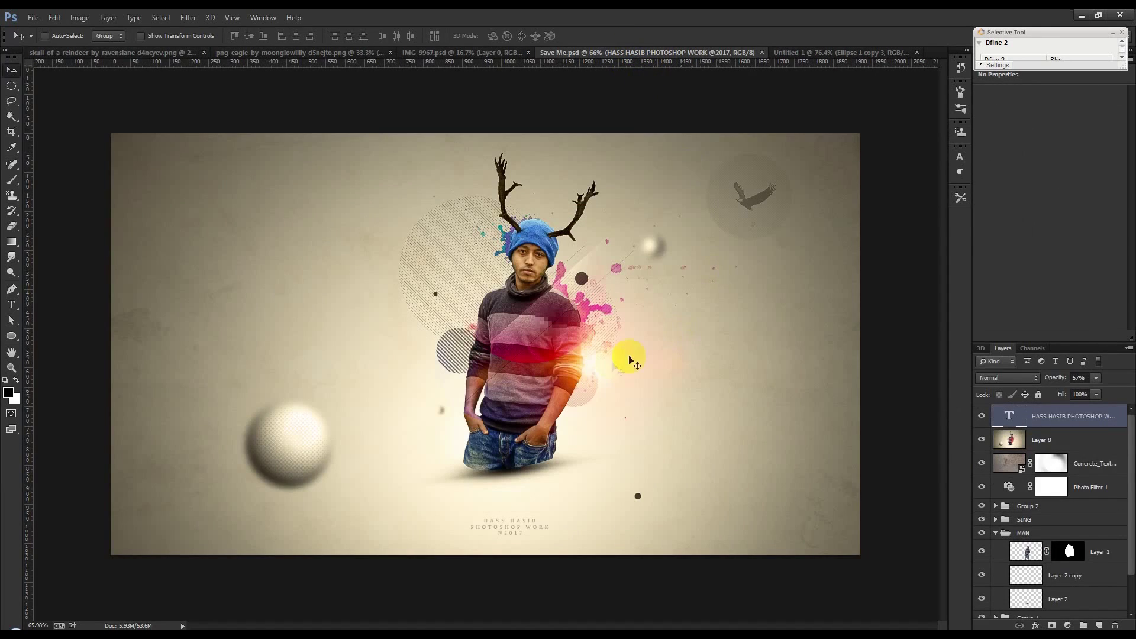
left_click(817, 52)
double_click(1105, 430)
left_click(735, 309)
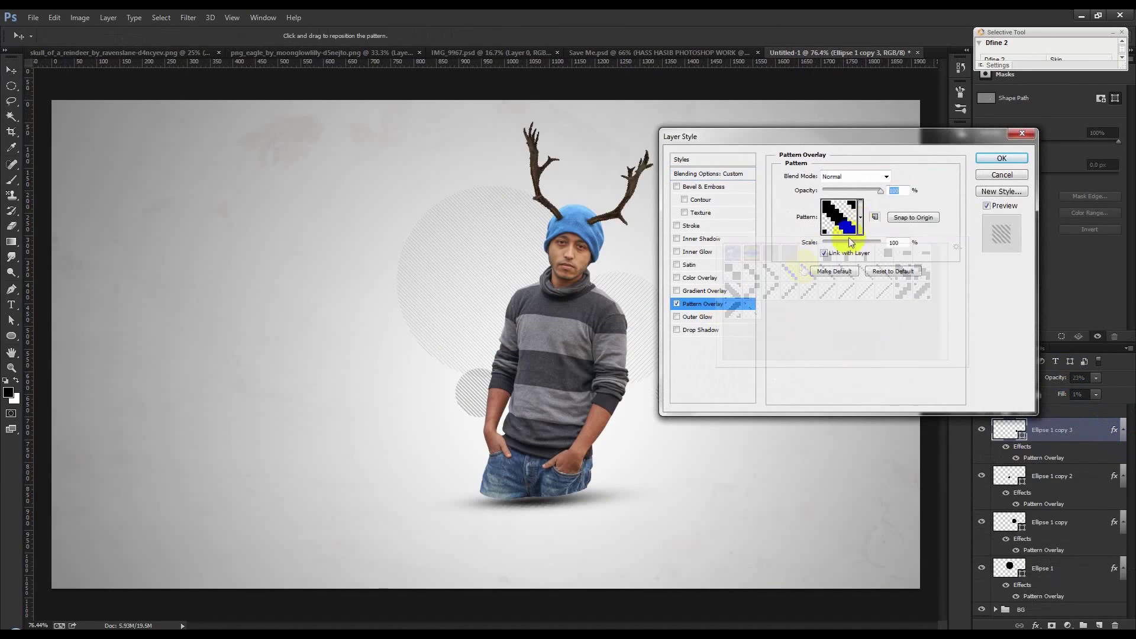
left_click(845, 228)
left_click(732, 290)
left_click_drag(794, 138, 922, 114)
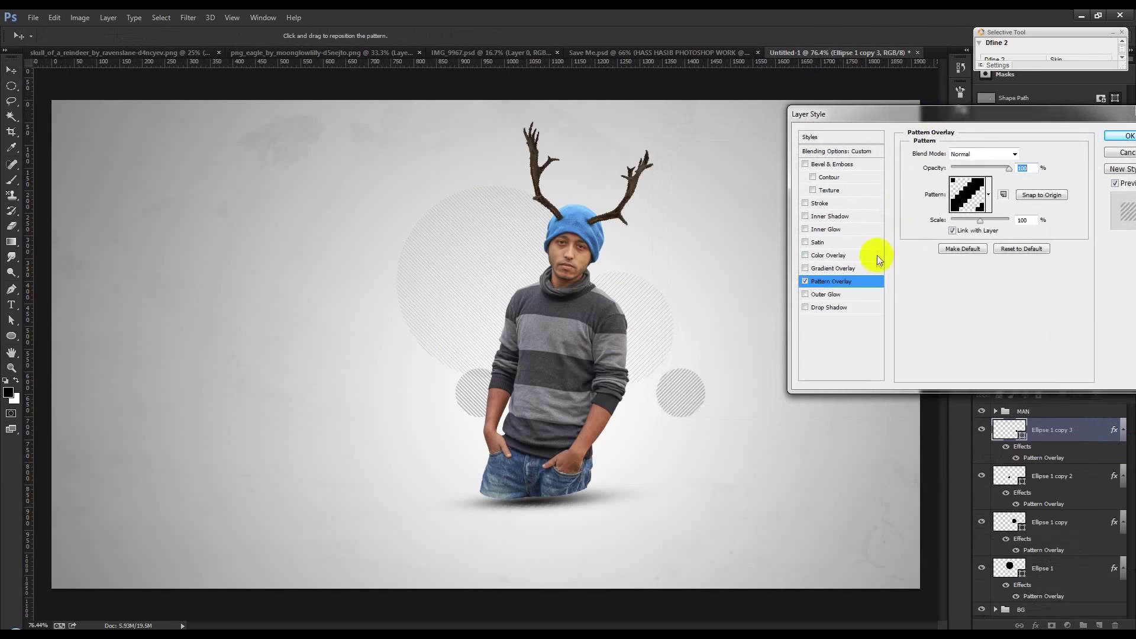
left_click(988, 194)
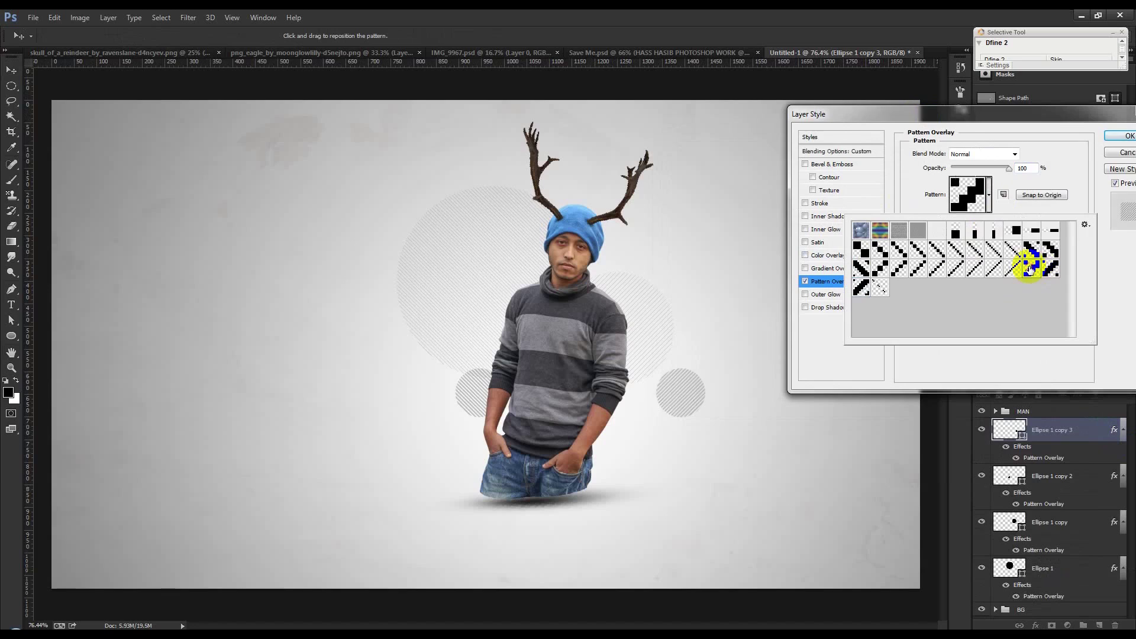
left_click(1127, 136)
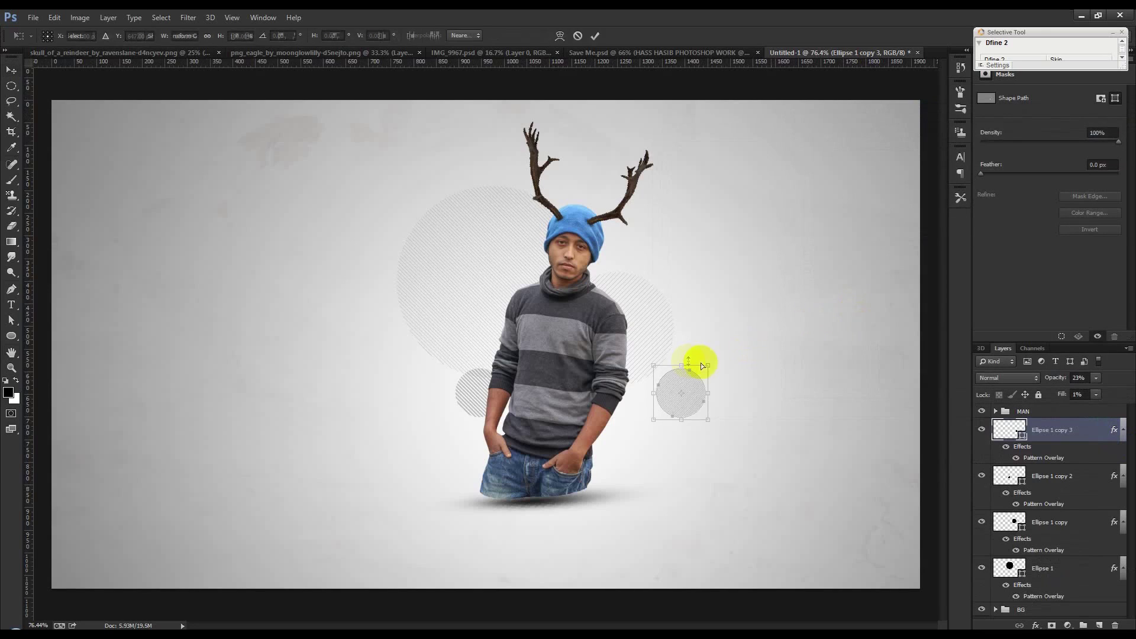
Step: Enlarge the right circle, nudge it upward, and fade it to 9% opacity
key("ctrl+t")
mouse_move(697, 362)
left_mouse_down()
mouse_move(734, 352)
mouse_move(642, 376)
left_mouse_up()
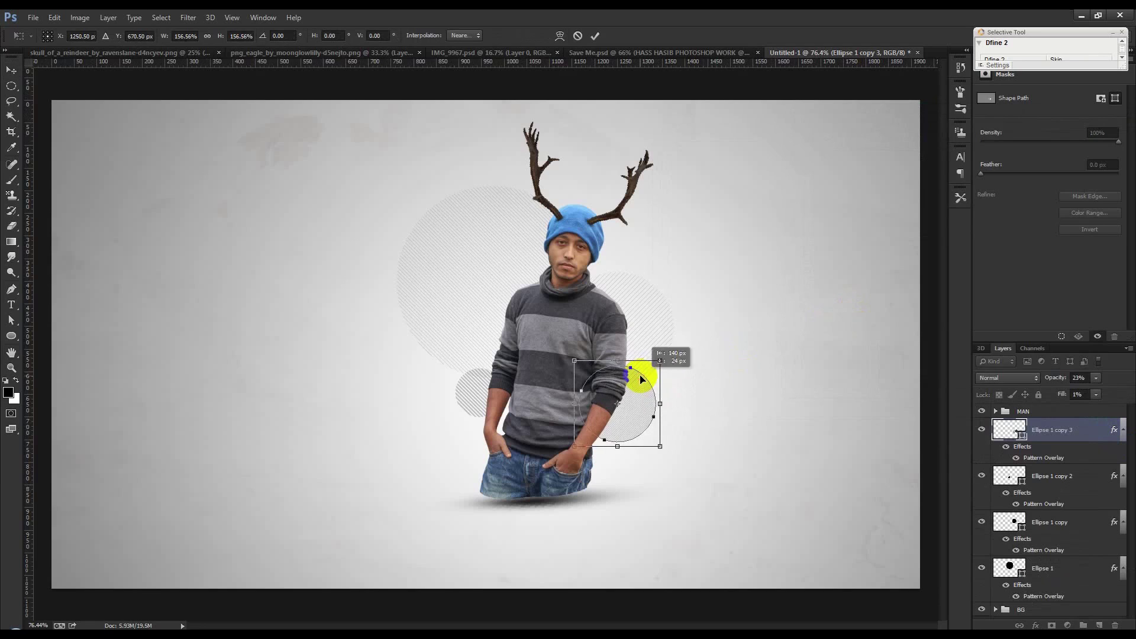
key("Return")
left_click_drag(722, 392, 722, 382)
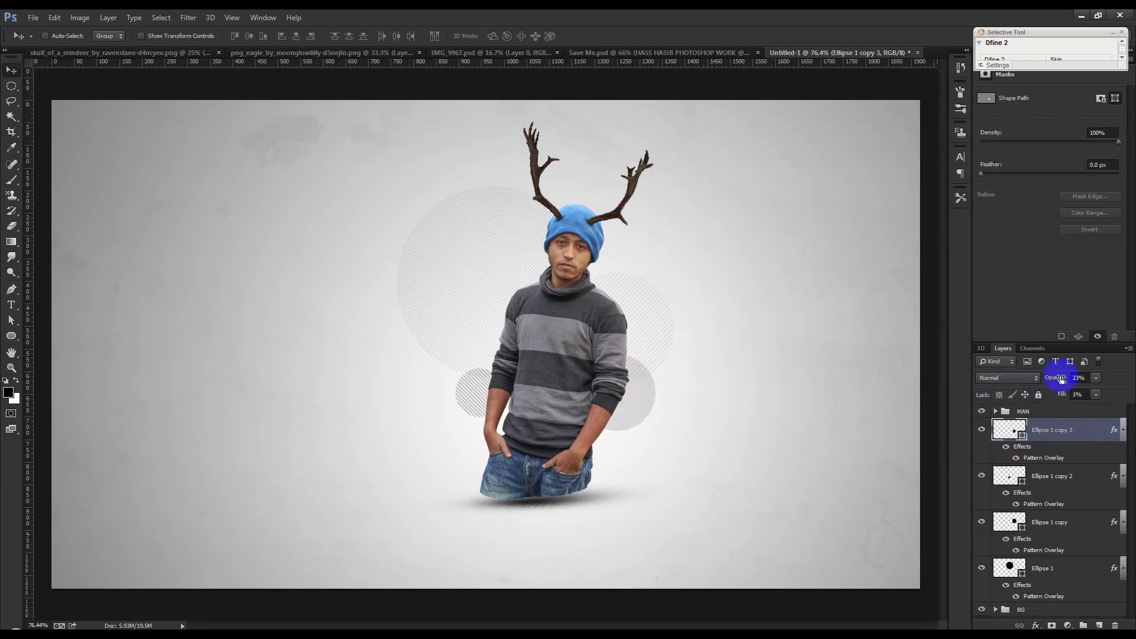
left_click_drag(1045, 379, 1040, 377)
scroll(685, 408, "down", 2)
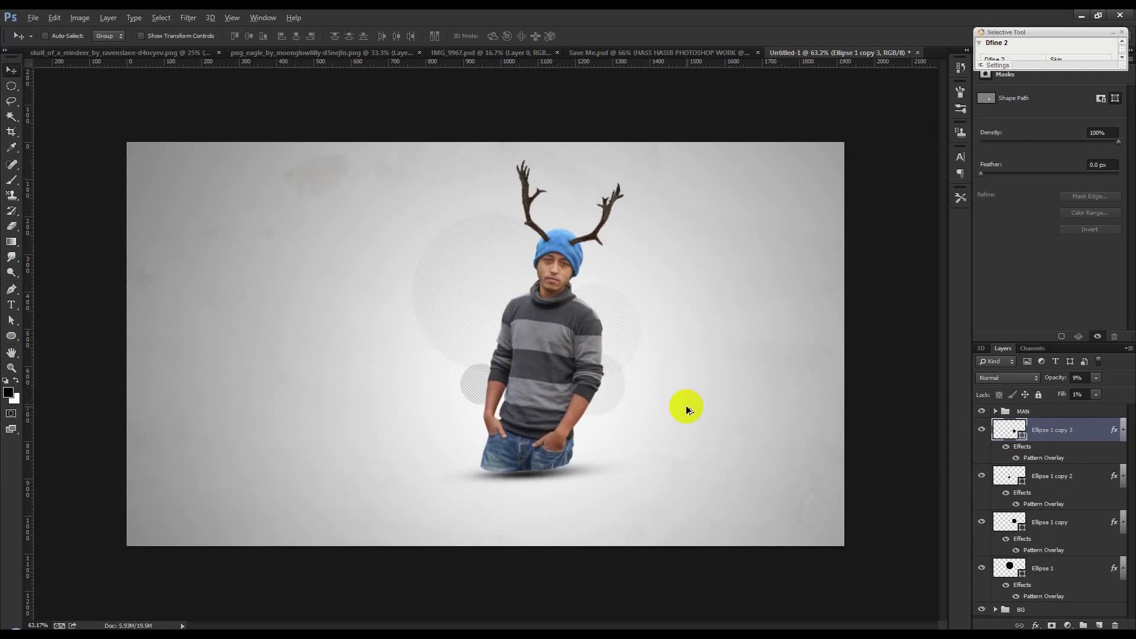
scroll(614, 362, "up", 1)
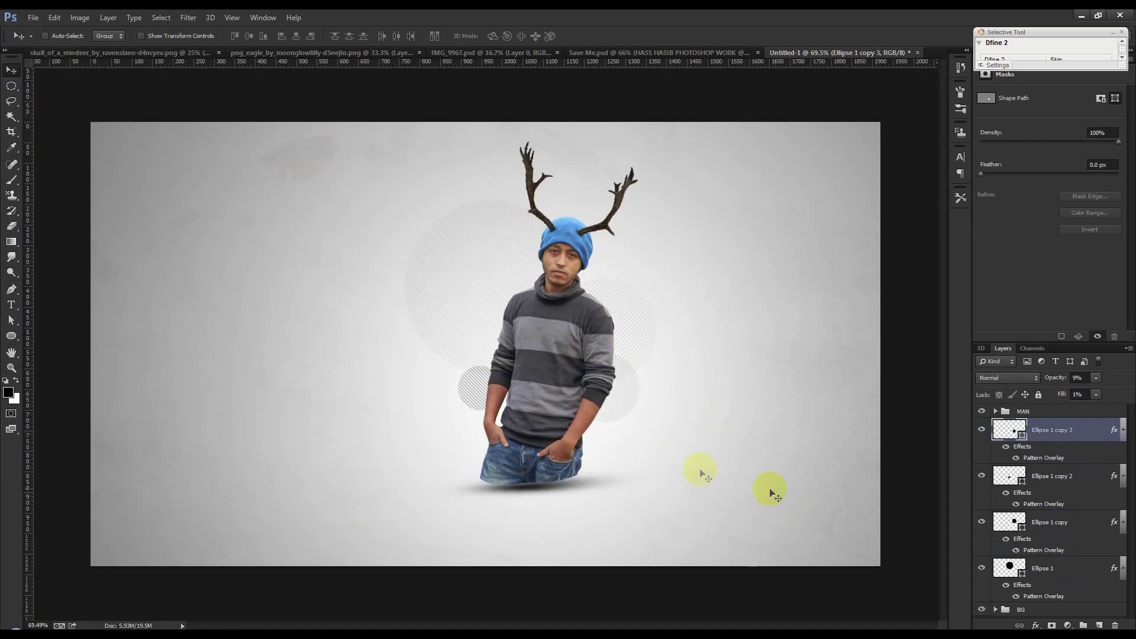
Step: Duplicate the faint circle to the upper right and enlarge it to about 127%
left_click_drag(651, 452, 829, 254)
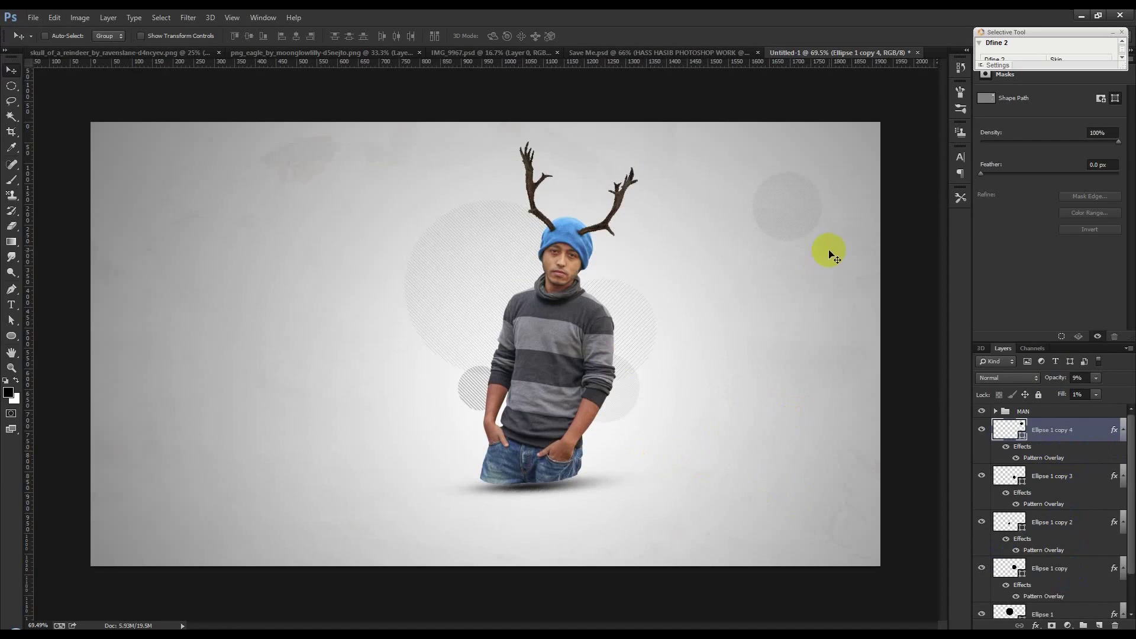
key("ctrl+t")
left_click_drag(833, 251, 843, 257)
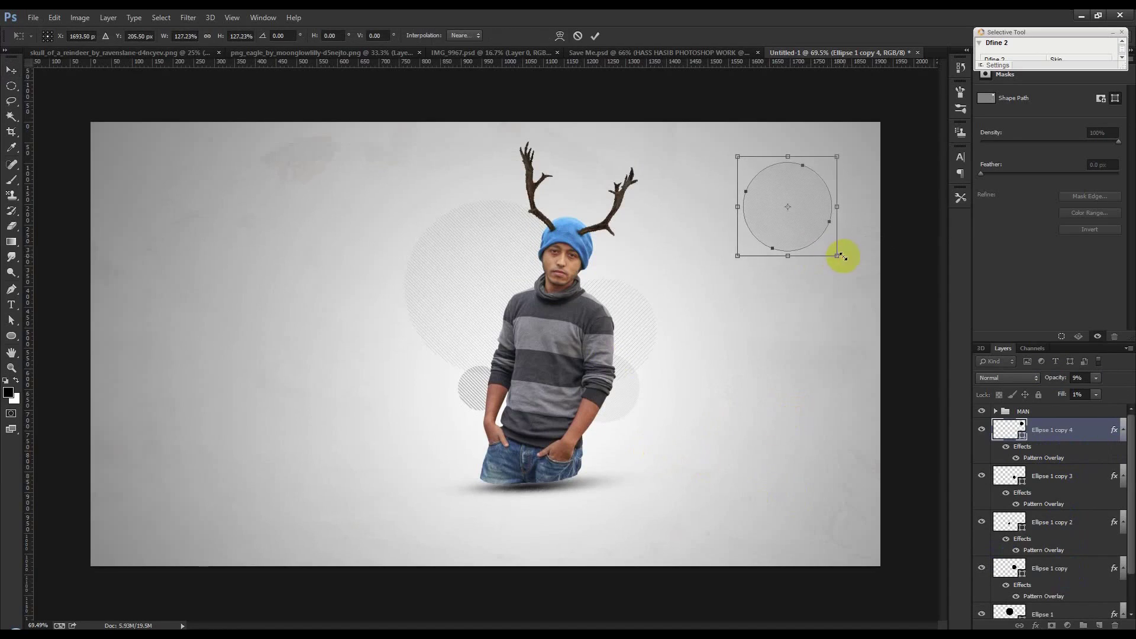
key("Return")
left_click(95, 53)
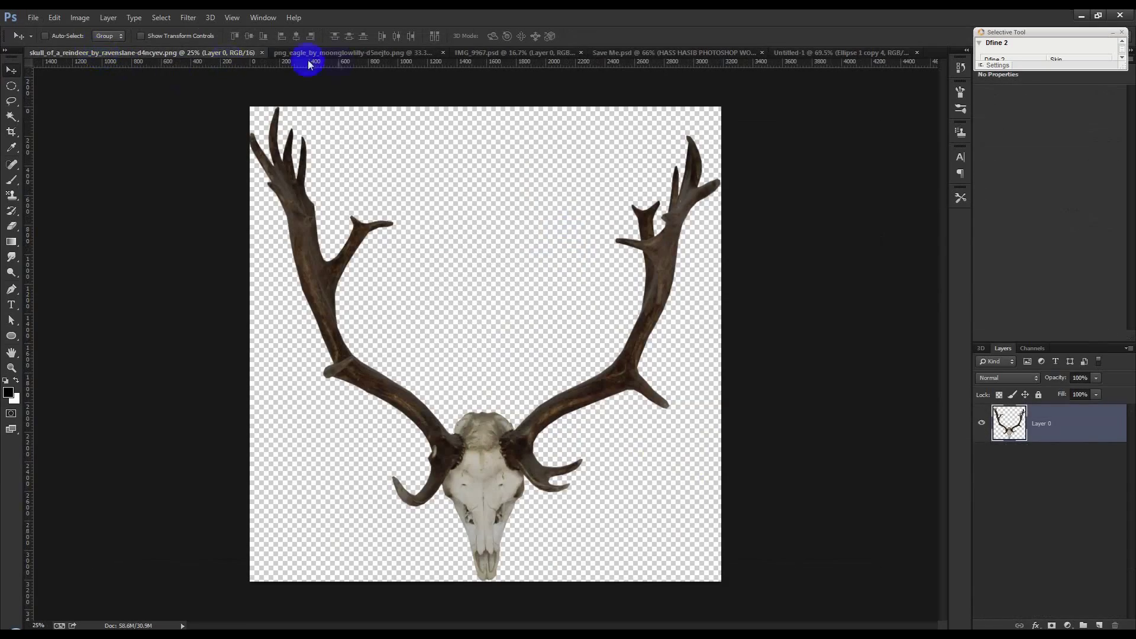
Step: Bring in the eagle as a tiny, horizontally flipped silhouette inside the upper-right grey circle
left_click(262, 53)
left_click(191, 53)
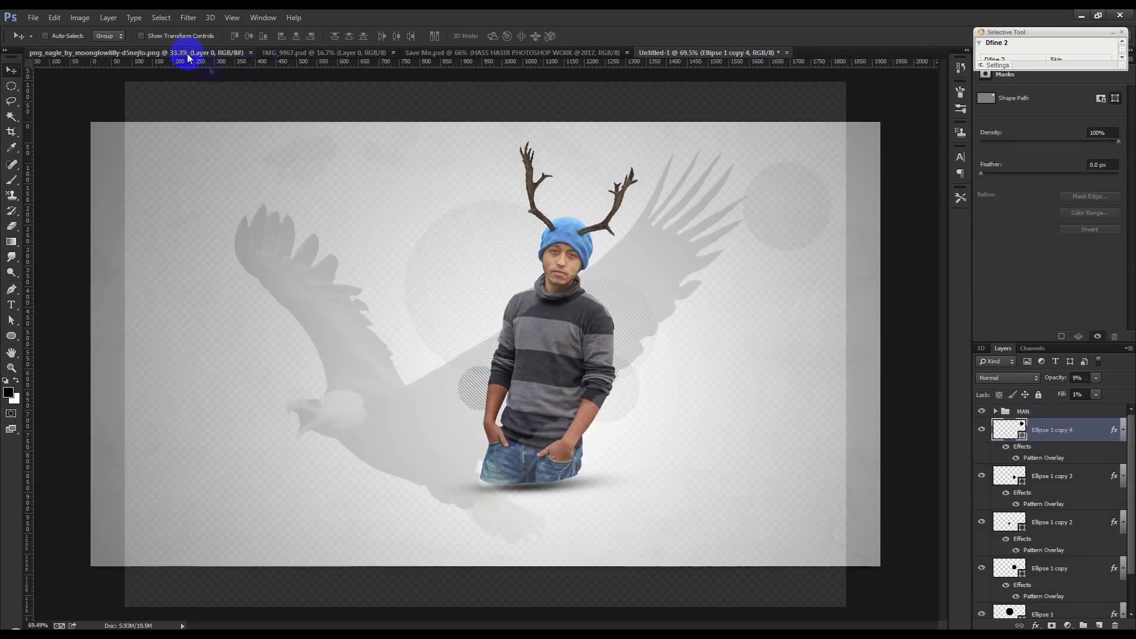
left_click_drag(499, 279, 692, 234)
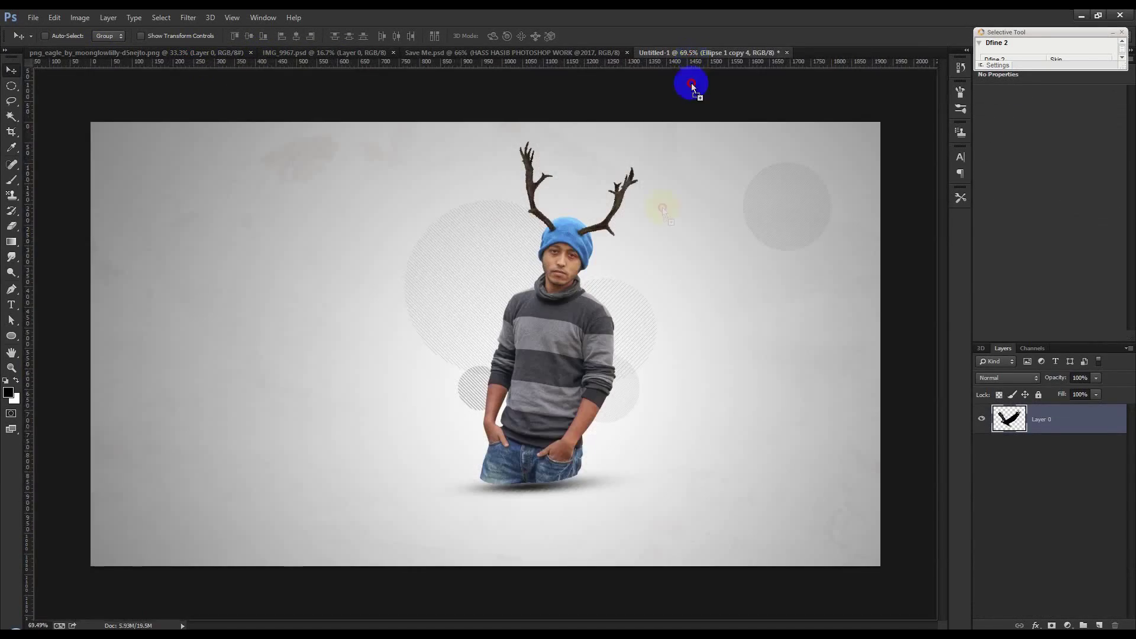
key("ctrl+t")
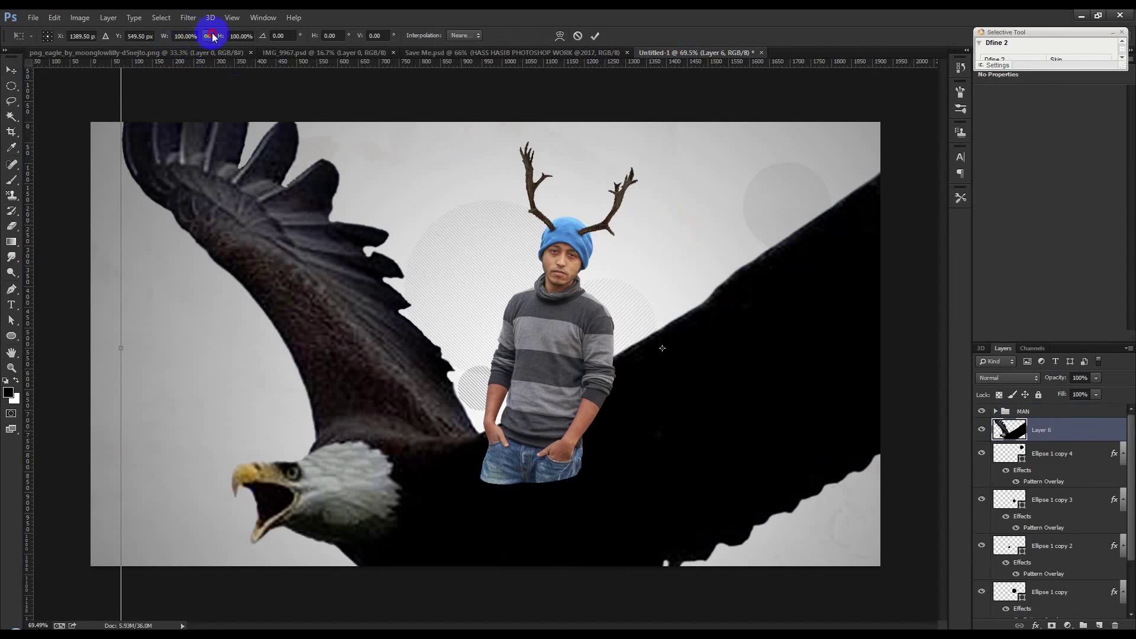
left_click_drag(169, 38, 107, 94)
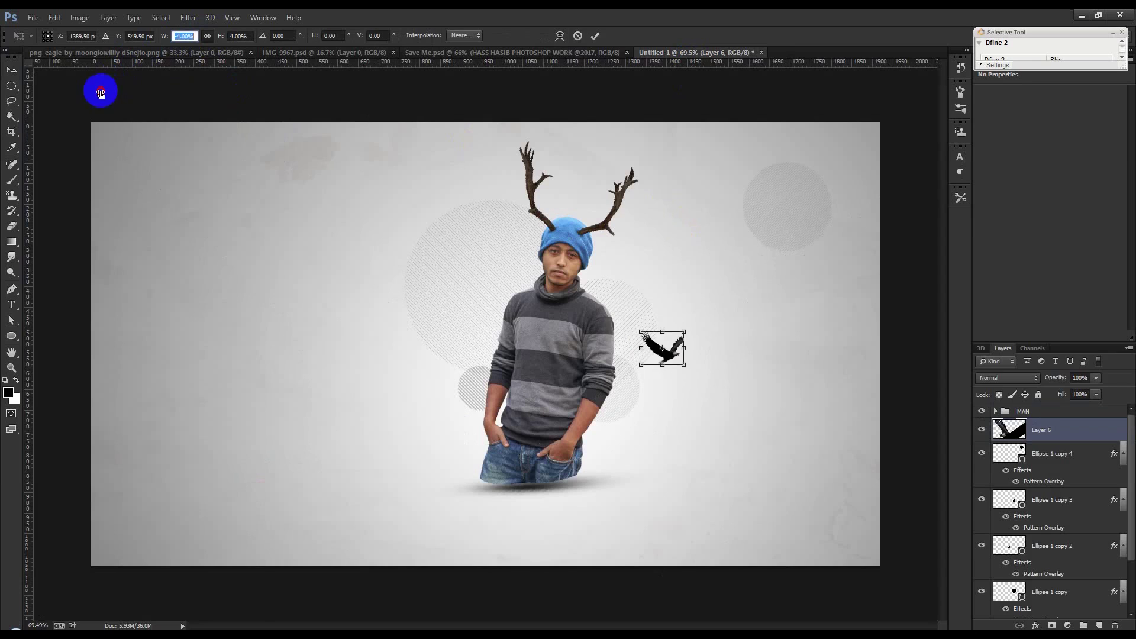
left_click_drag(107, 93, 101, 90)
left_click_drag(663, 349, 794, 208)
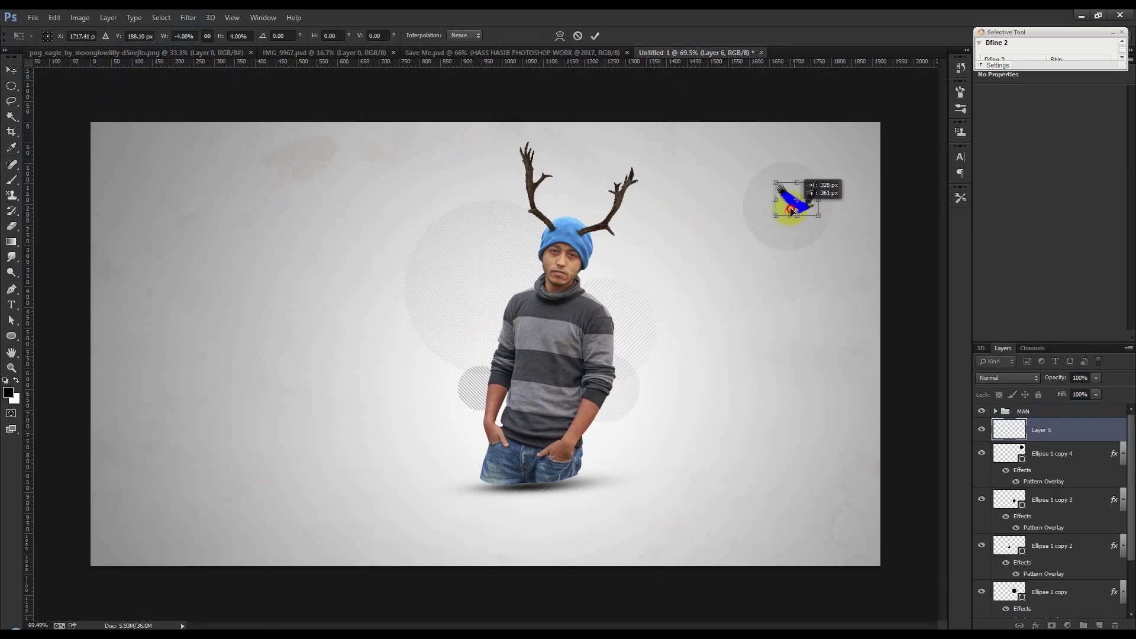
key("Return")
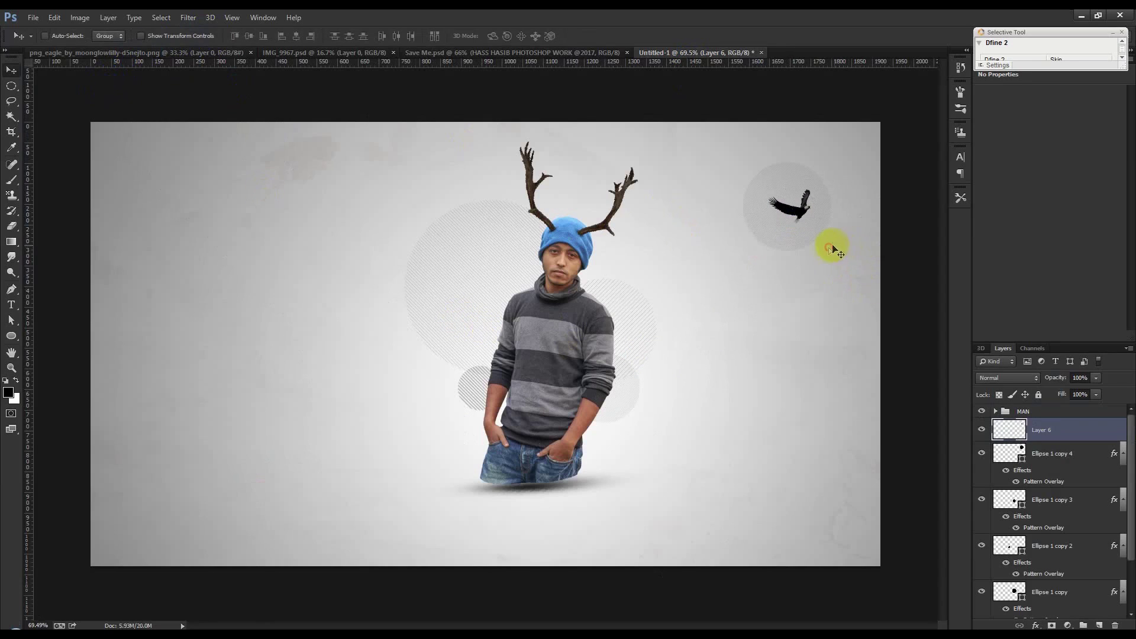
Step: Move Layer 6 below Ellipse 1 copy 4 and fine-tune the eagle's position in the circle
left_click_drag(830, 246, 828, 249)
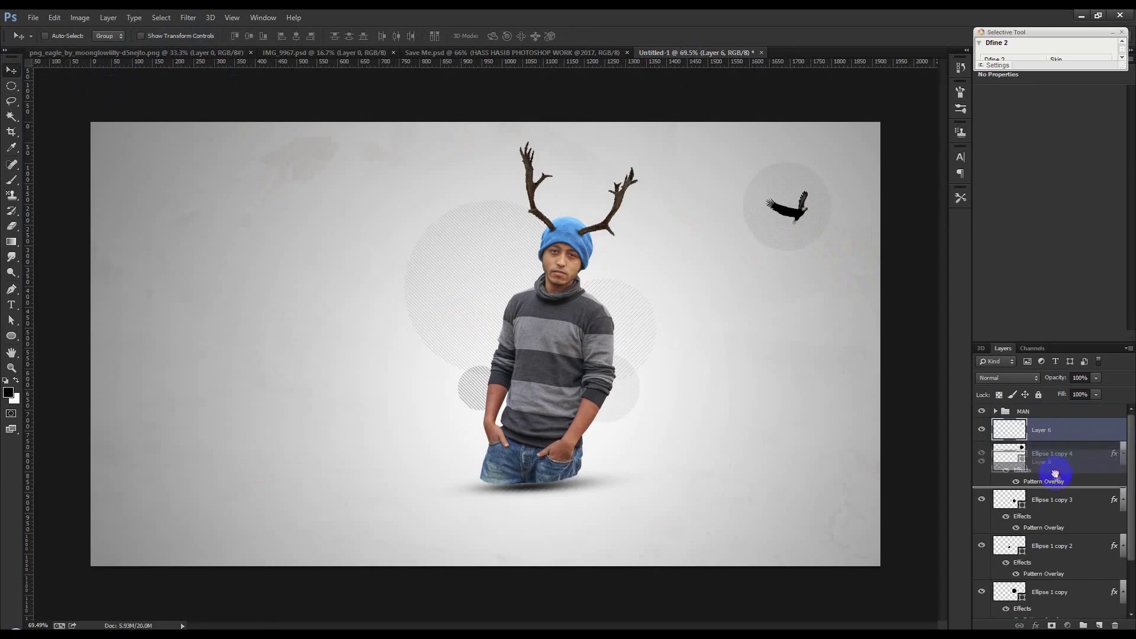
left_click_drag(1050, 443, 1057, 477)
left_click_drag(826, 273, 820, 263)
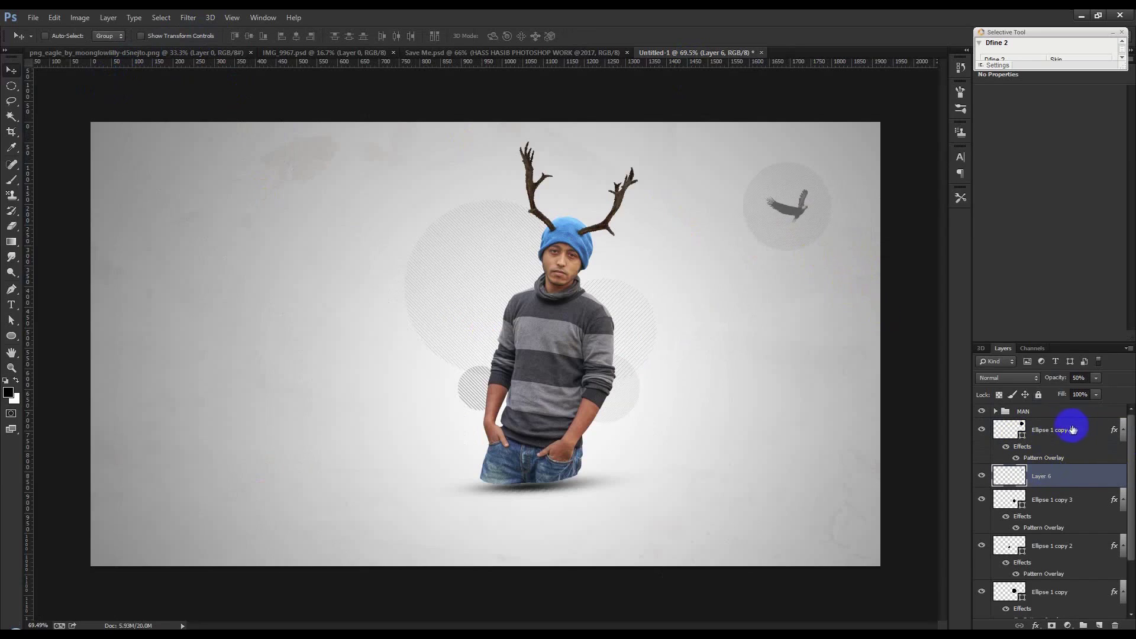
left_click_drag(923, 347, 916, 345)
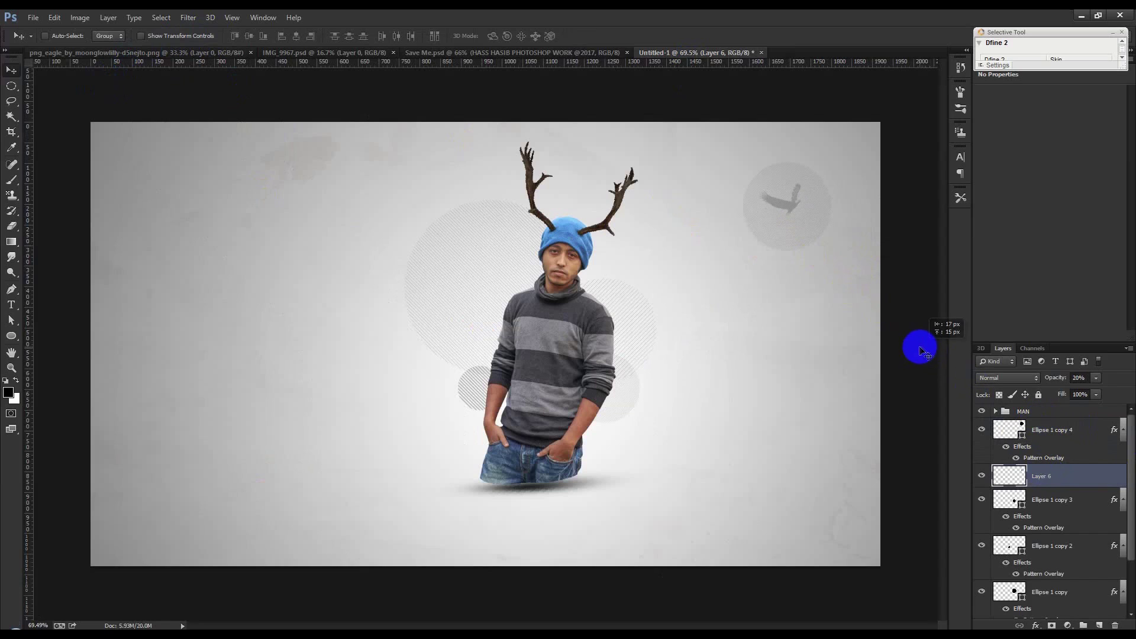
Step: Shrink the grey Ellipse 1 copy 4 circle to about 81%
left_click(1065, 437)
key("ctrl+t")
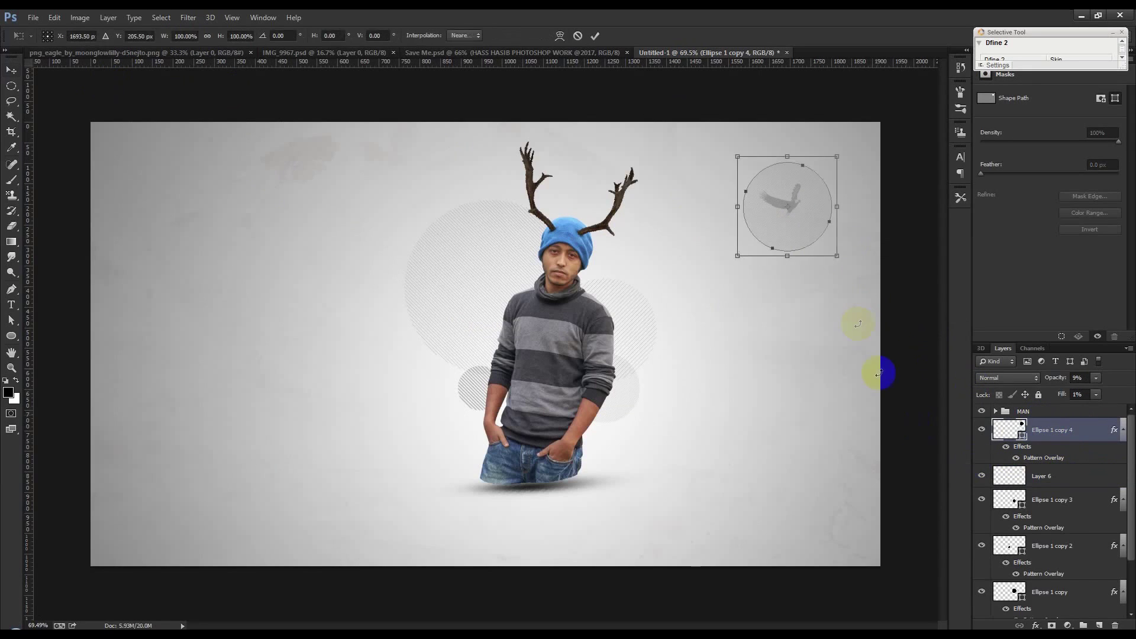
left_click_drag(837, 257, 797, 220)
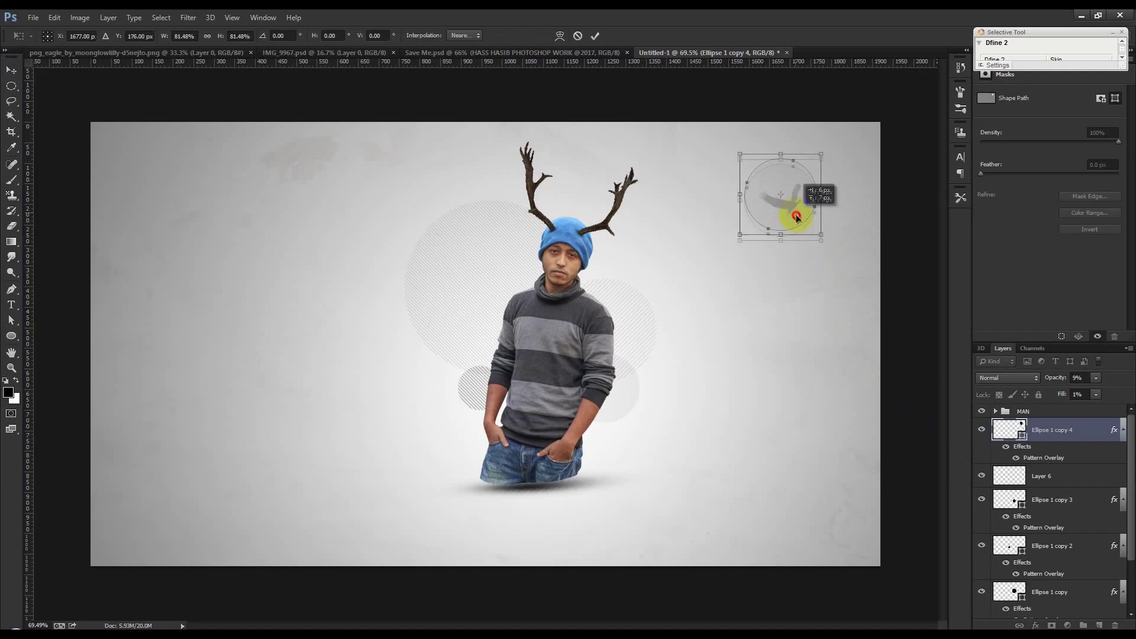
key("Return")
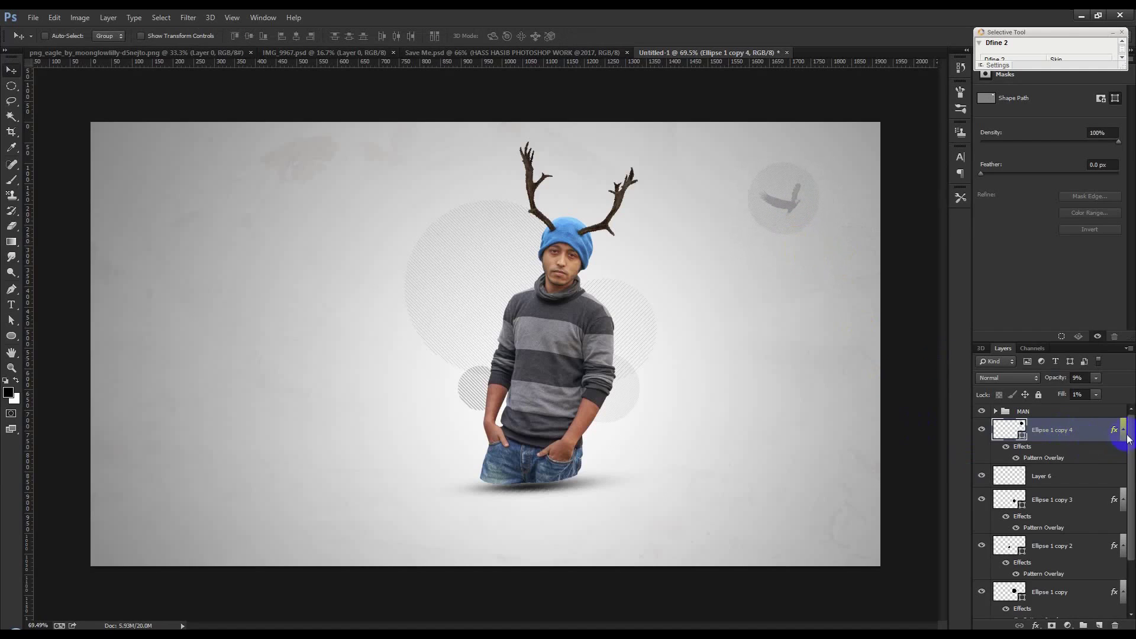
scroll(1106, 482, "down", 2)
left_click(1080, 576, "shift")
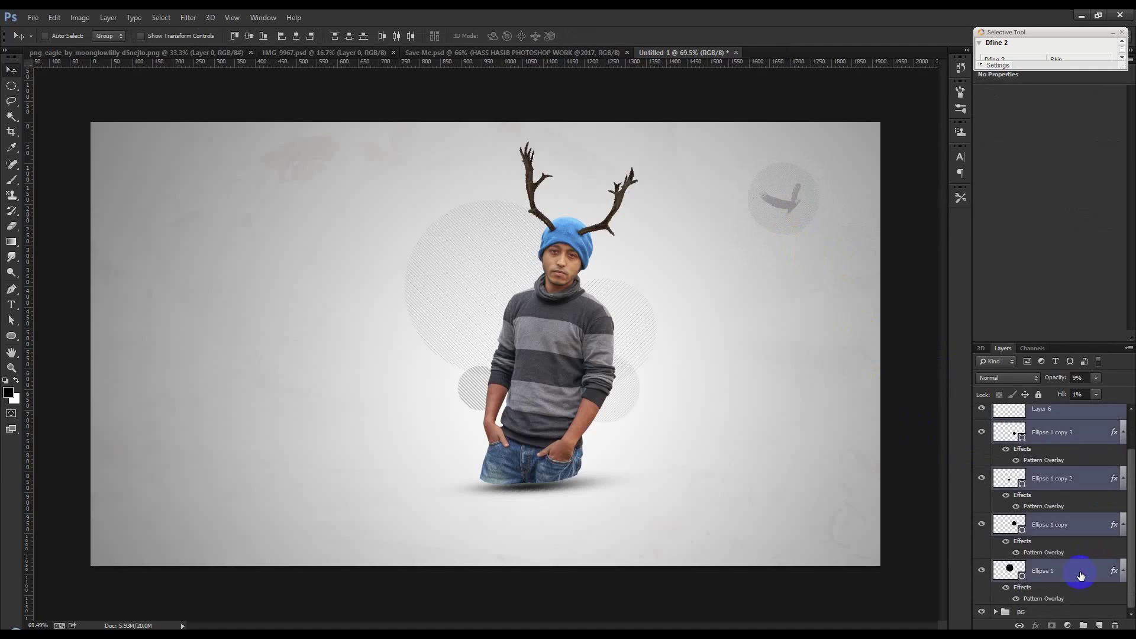
Step: Group the eagle and circle layers as 'Round Pattaran' and drag in the watercolour splash as Layer 7
key("ctrl+g")
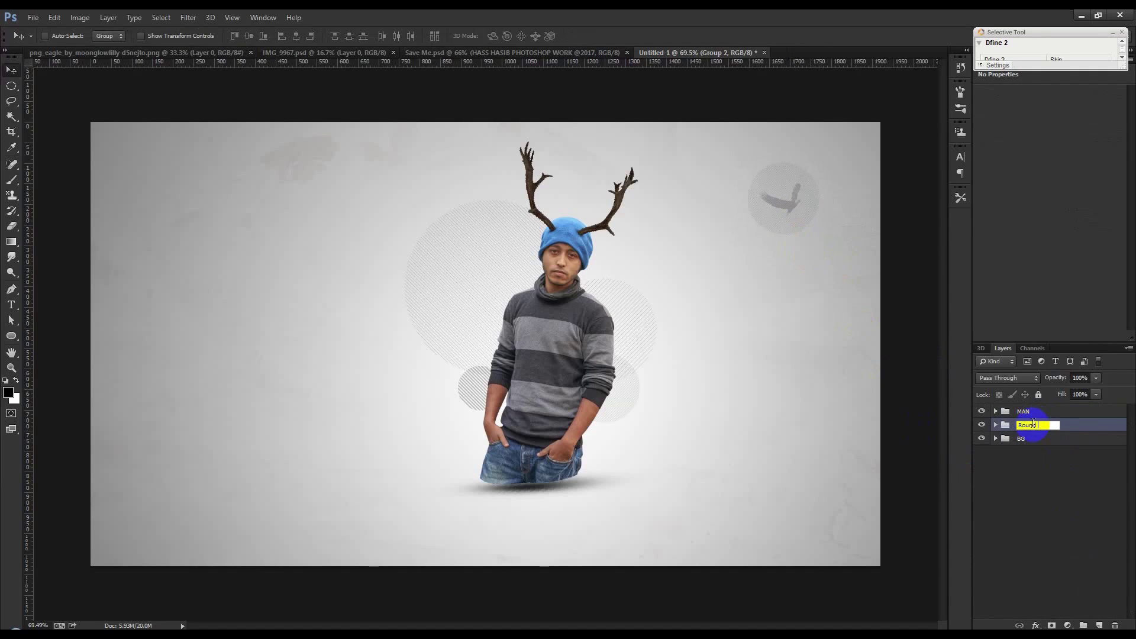
type("Round Pattern")
left_click(845, 420)
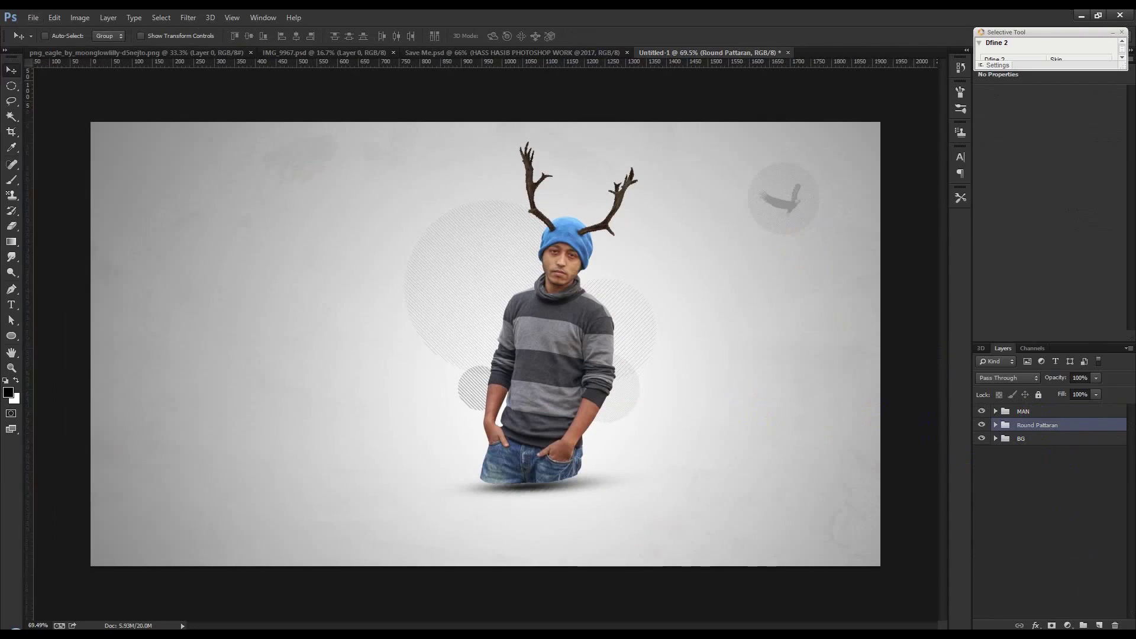
left_click(586, 51)
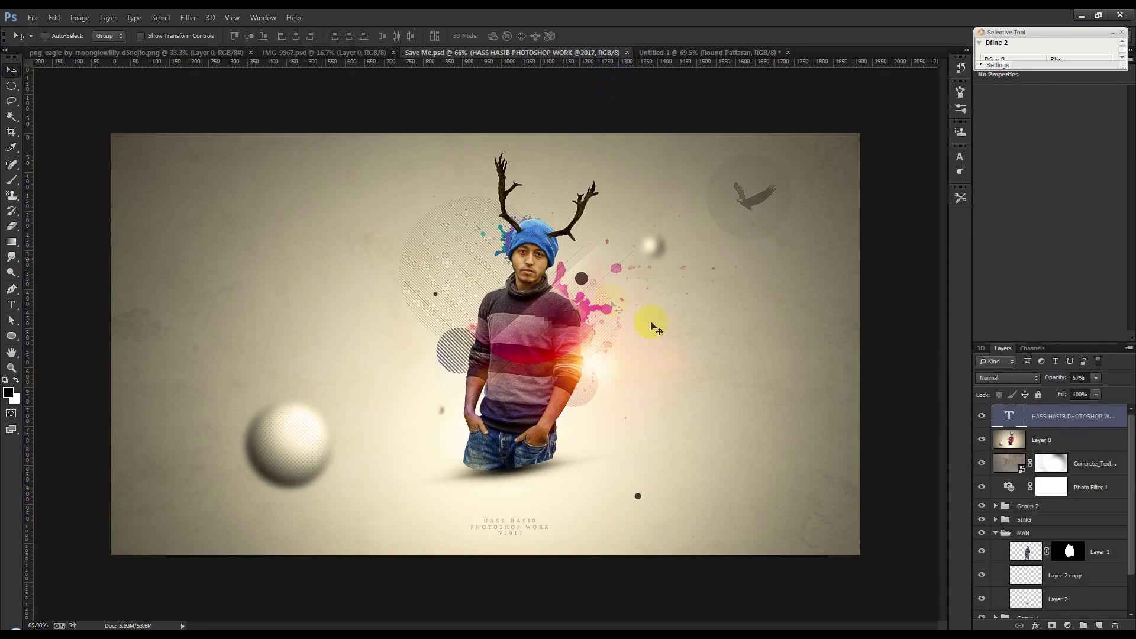
left_click(697, 52)
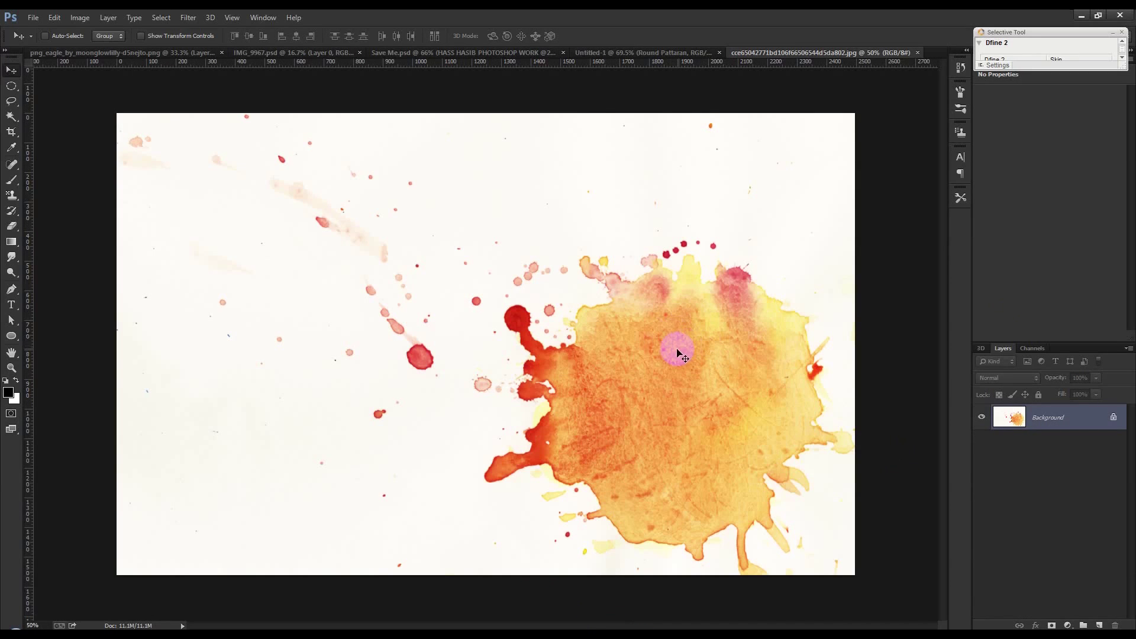
mouse_move(677, 353)
left_mouse_down()
mouse_move(621, 56)
mouse_move(580, 199)
left_mouse_up()
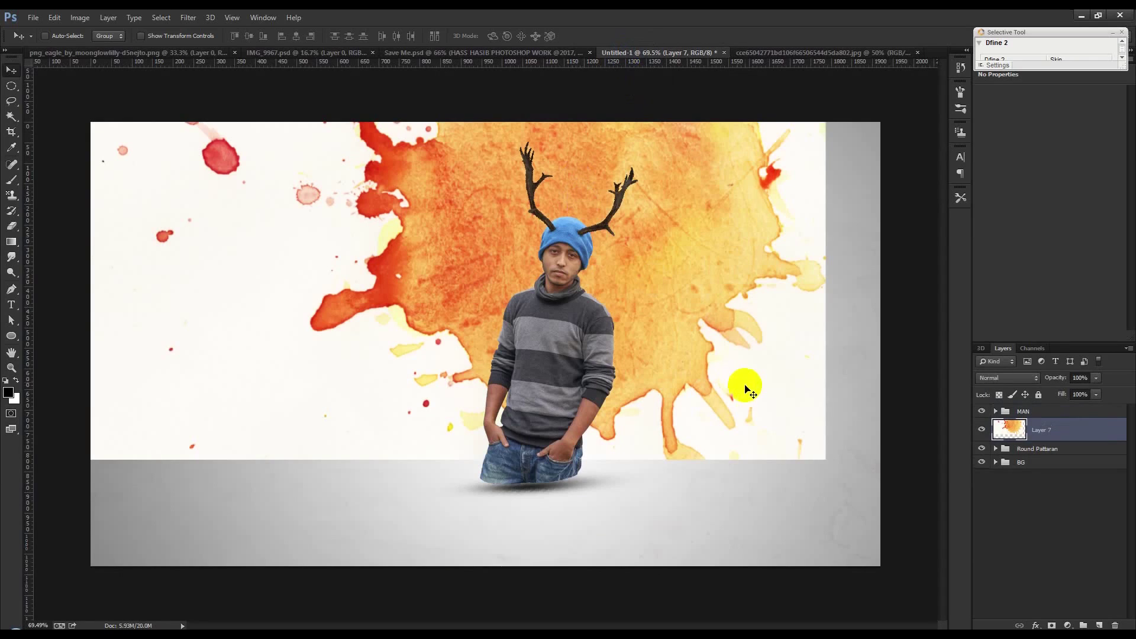
Step: Scale the Layer 7 splash to about 13.5% and centre it behind the man's hat and antlers
key("ctrl+t")
left_click_drag(826, 460, 433, 215)
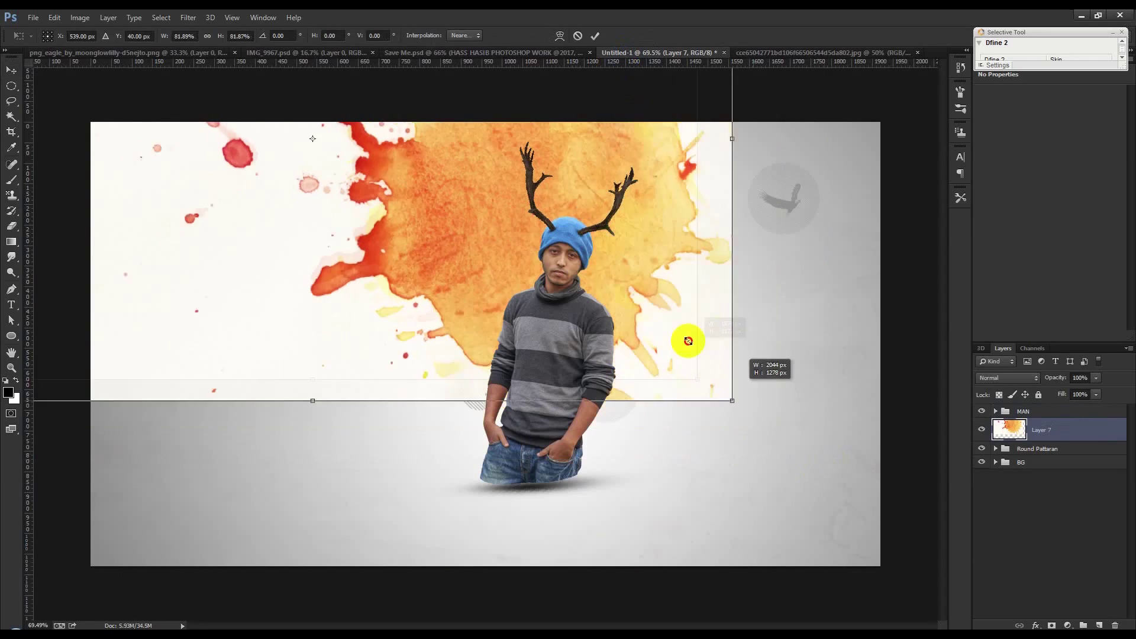
left_click_drag(525, 245, 572, 259)
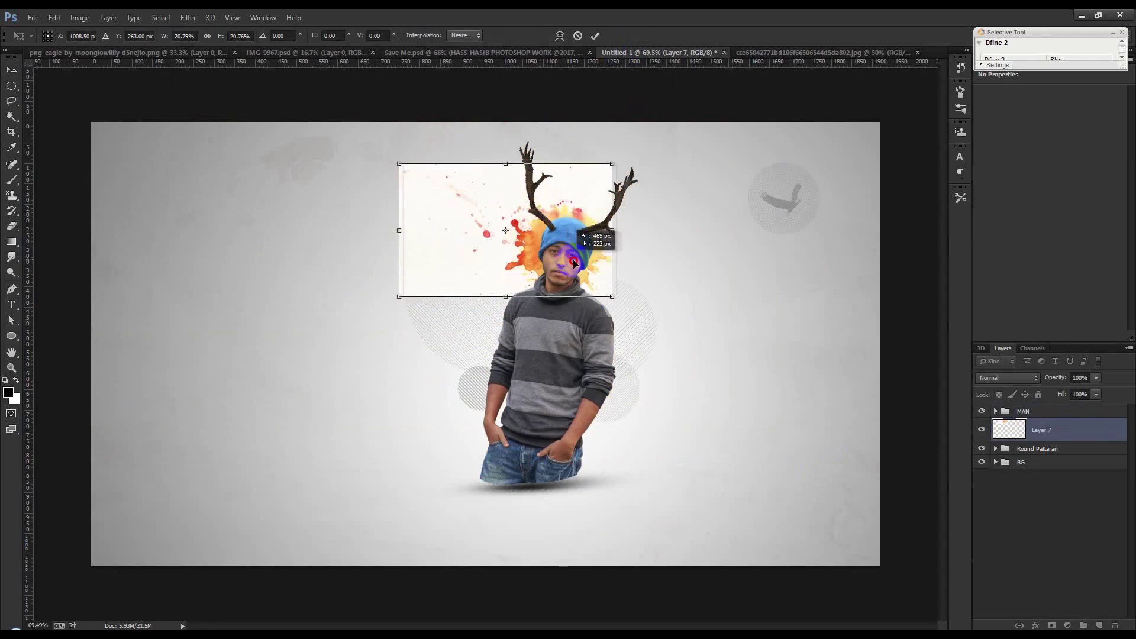
left_click_drag(613, 297, 571, 269)
left_click_drag(552, 252, 574, 253)
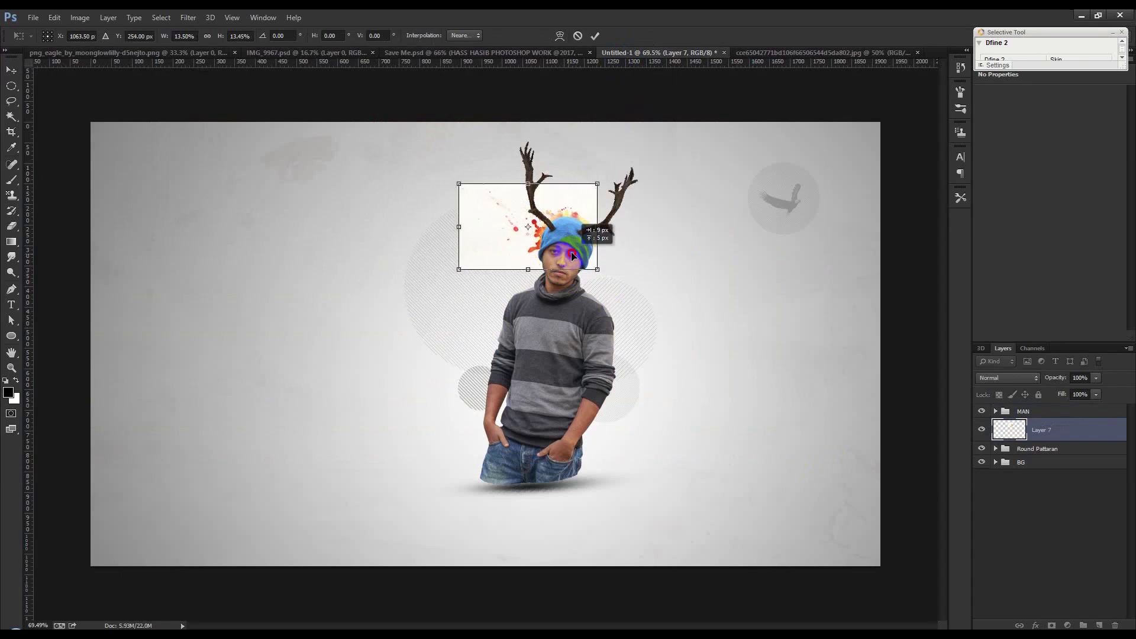
key("Return")
scroll(572, 255, "up", 3)
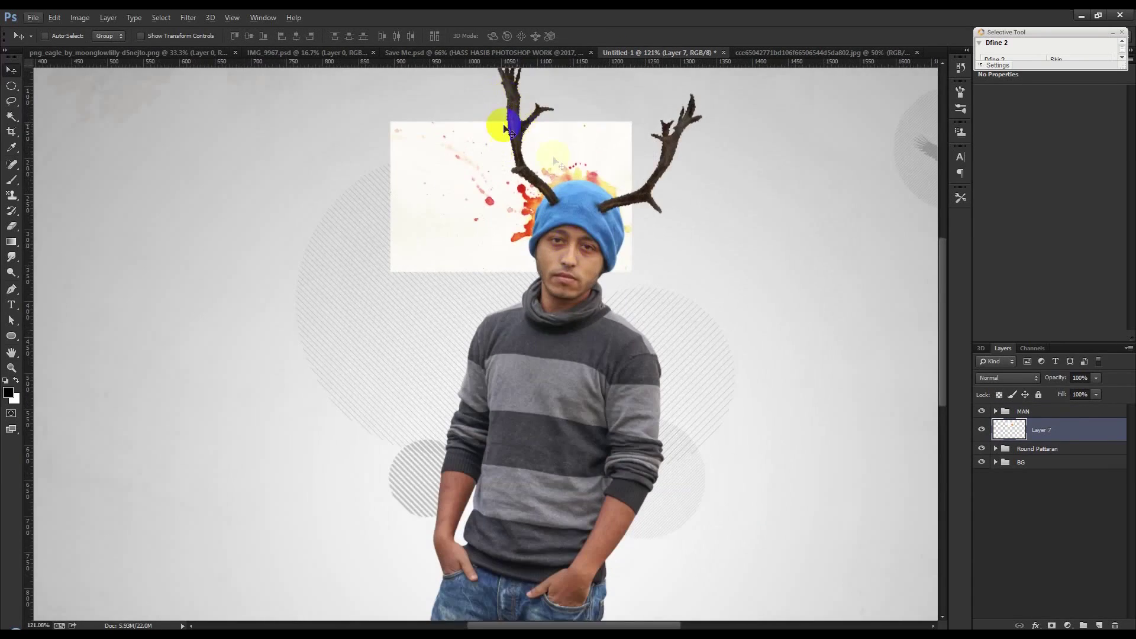
Step: Set Layer 7 to Multiply and raise its Levels white point to hide the backdrop
left_click(1020, 381)
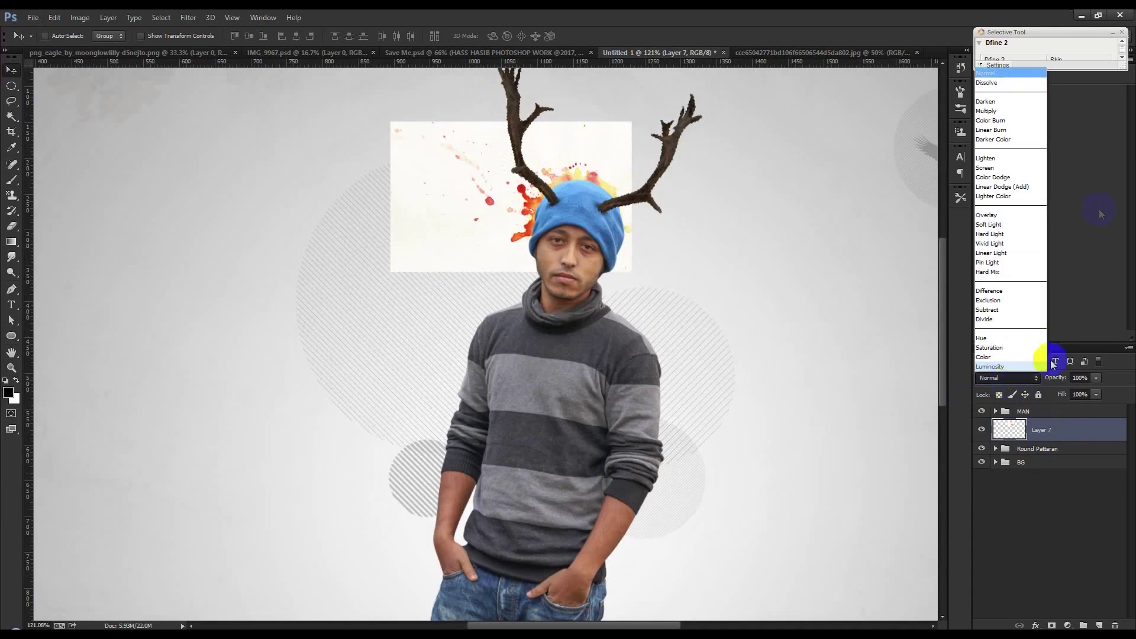
left_click(998, 112)
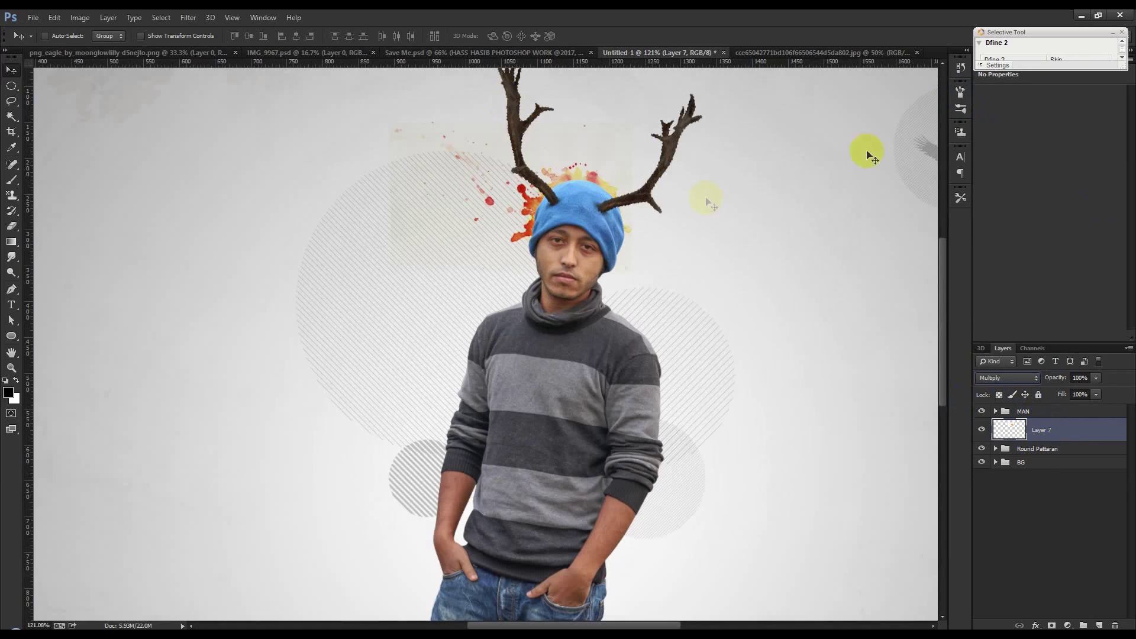
left_click(81, 17)
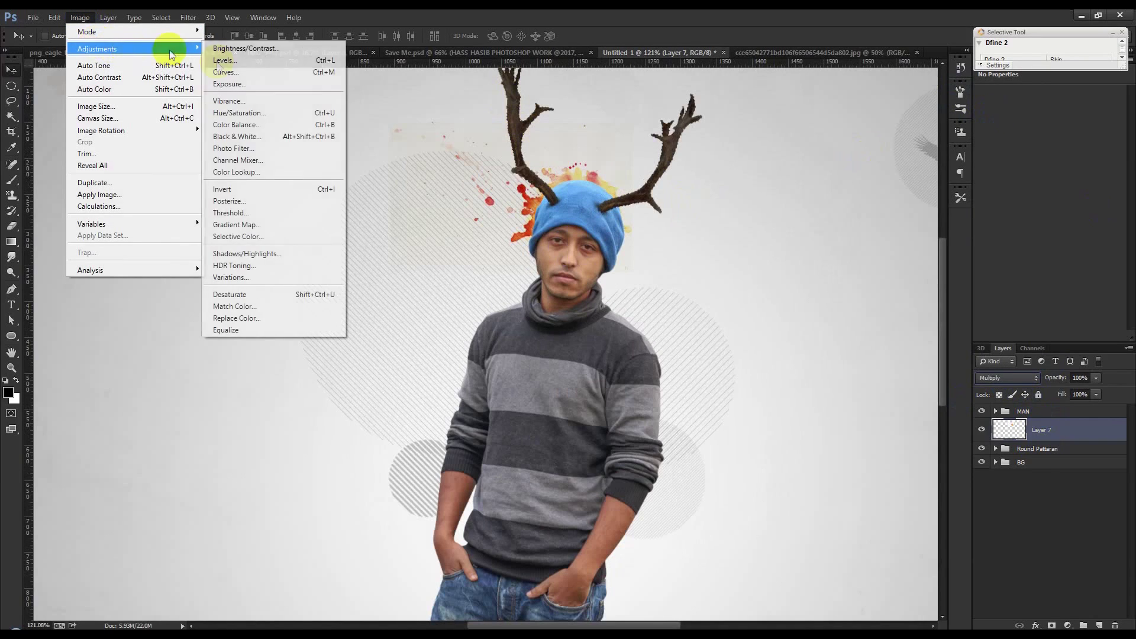
left_click(231, 60)
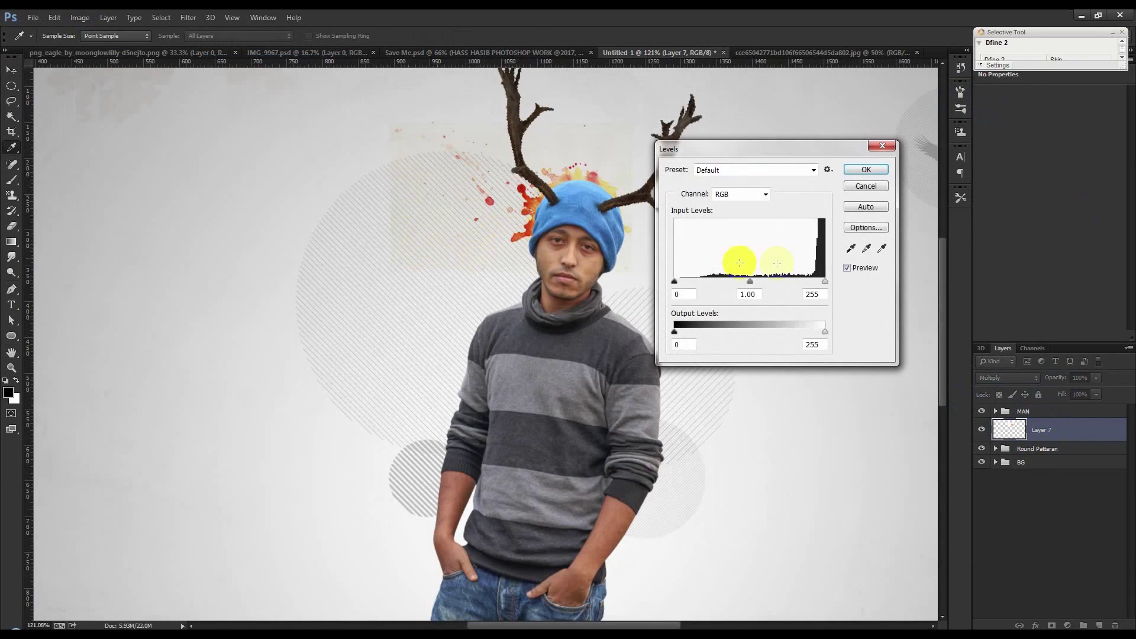
left_click_drag(820, 282, 806, 283)
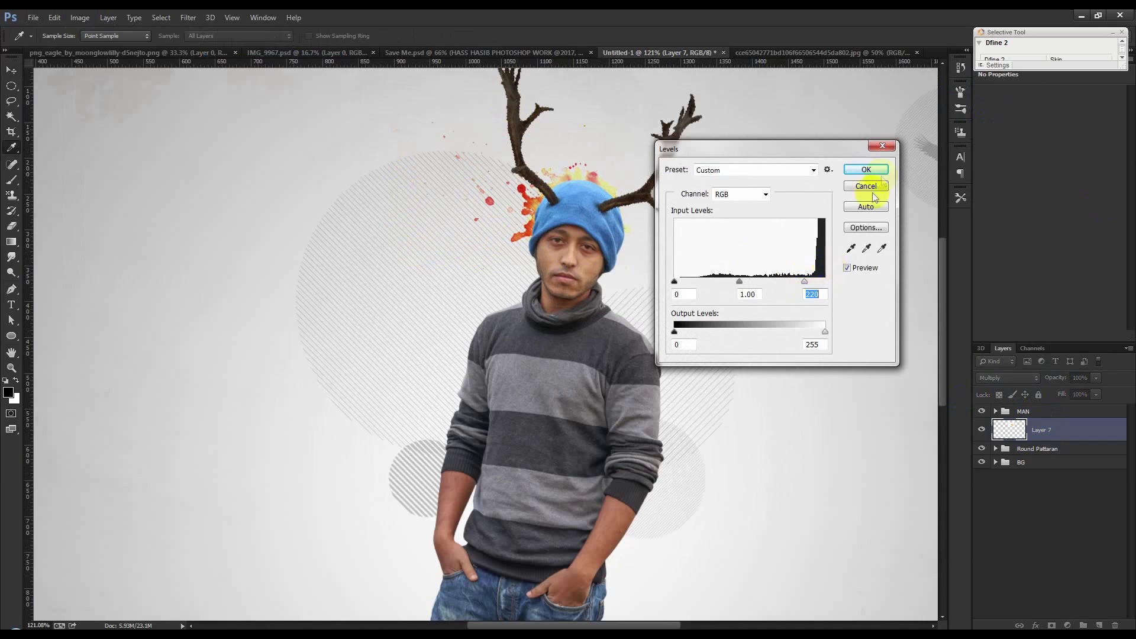
left_click(865, 169)
key("v")
Step: Shift the splash's hue toward blue-violet with Hue/Saturation
left_click(81, 18)
mouse_move(98, 49)
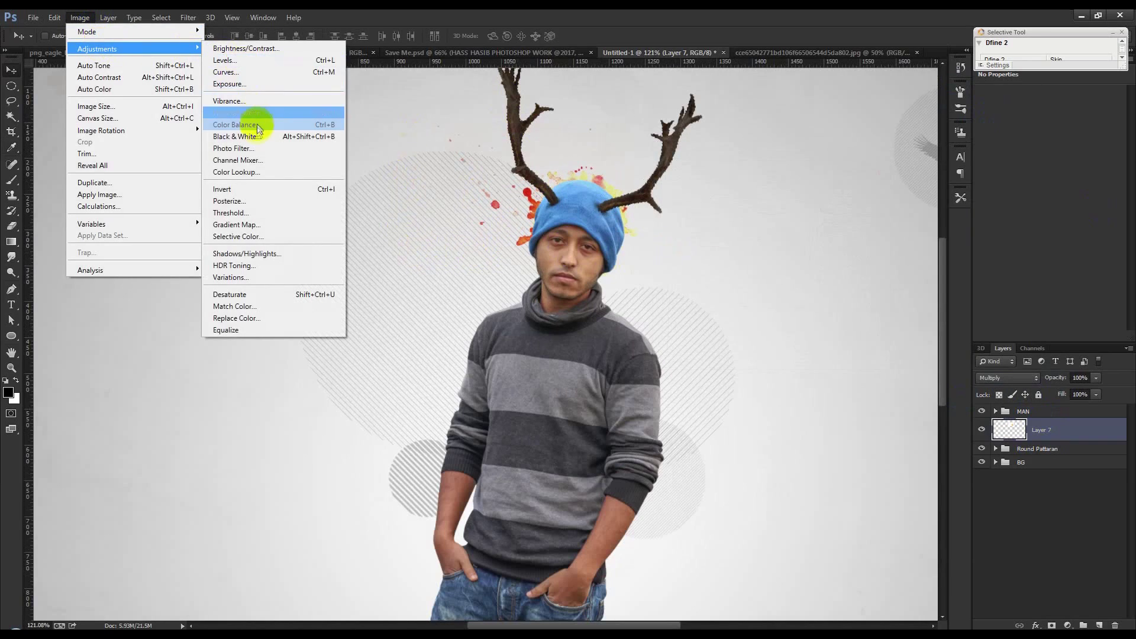
left_click(319, 113)
left_click_drag(800, 207, 746, 212)
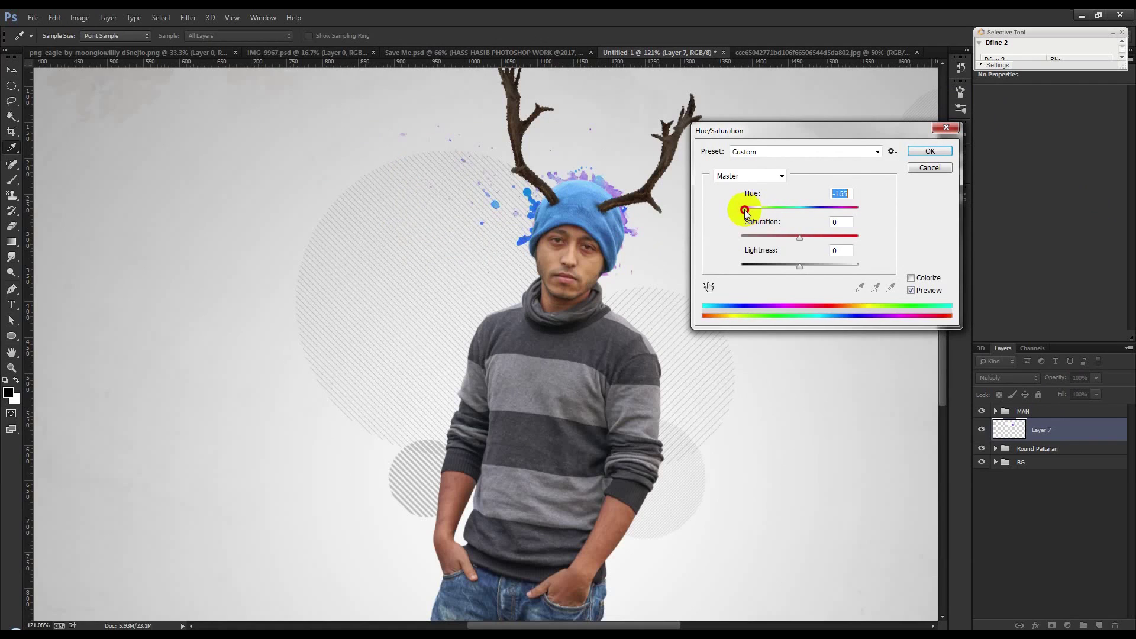
left_click(930, 151)
Step: Duplicate the splash beside the head, rotated about 42° and enlarged to about 166%
key("v")
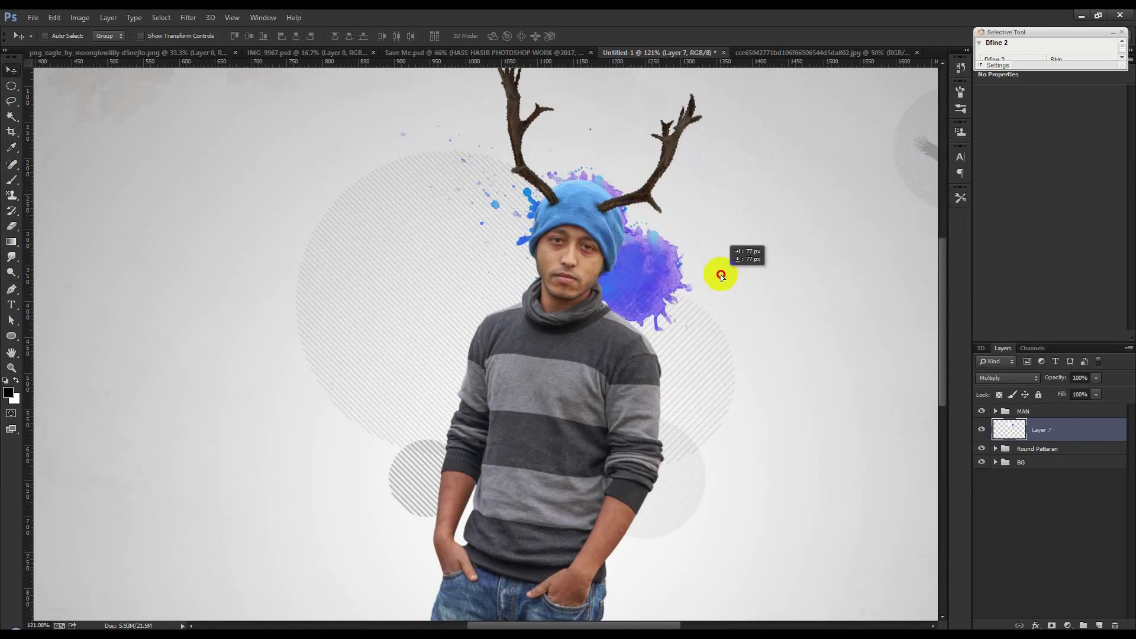
left_click_drag(629, 216, 688, 299)
key("ctrl+t")
mouse_move(816, 385)
left_mouse_down()
mouse_move(710, 385)
mouse_move(828, 340)
left_mouse_up()
left_click_drag(727, 374, 662, 390)
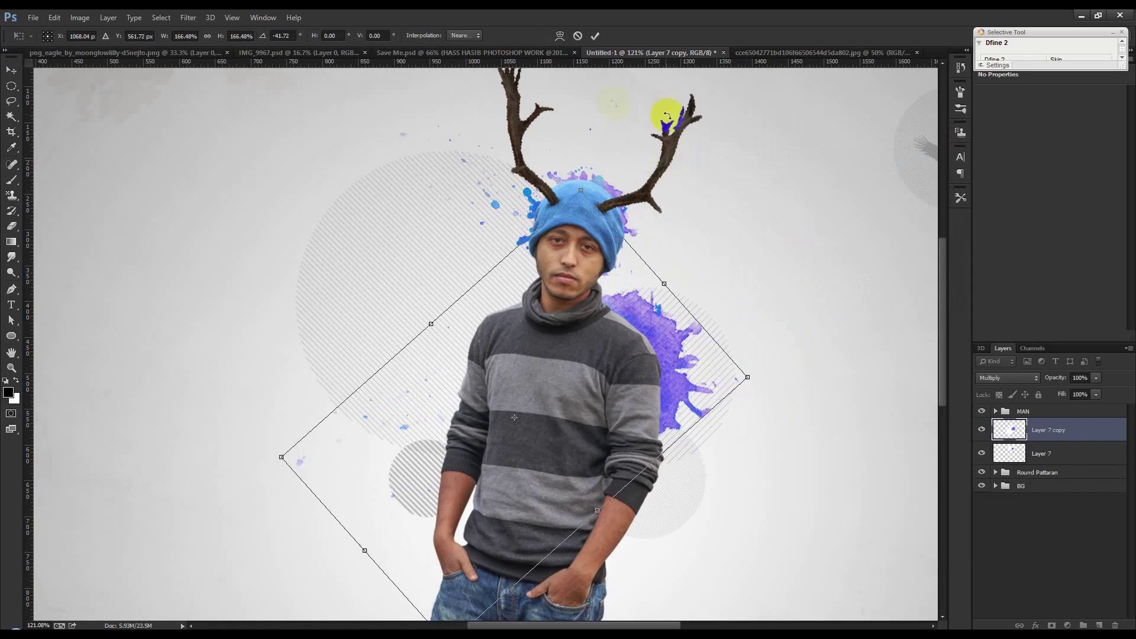
key("Return")
Step: Reposition the splash copy up and right and rotate it further beside the man's shoulder
left_click(507, 52)
left_click(641, 54)
mouse_move(719, 284)
left_mouse_down()
mouse_move(859, 231)
mouse_move(828, 249)
mouse_move(622, 516)
mouse_move(544, 476)
left_mouse_up()
key("ctrl+t")
mouse_move(594, 354)
left_mouse_down()
mouse_move(642, 408)
mouse_move(657, 403)
left_mouse_up()
double_click(734, 345)
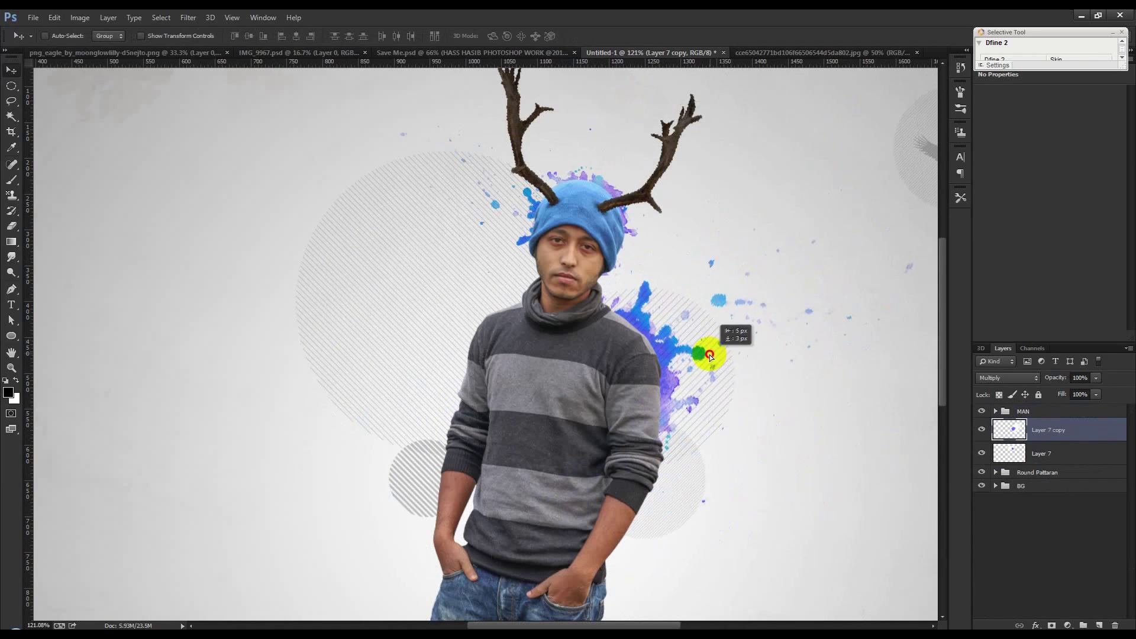
Step: Recolour the splash copy to red-orange with a Hue/Saturation shift of +140
left_click(80, 17)
mouse_move(98, 48)
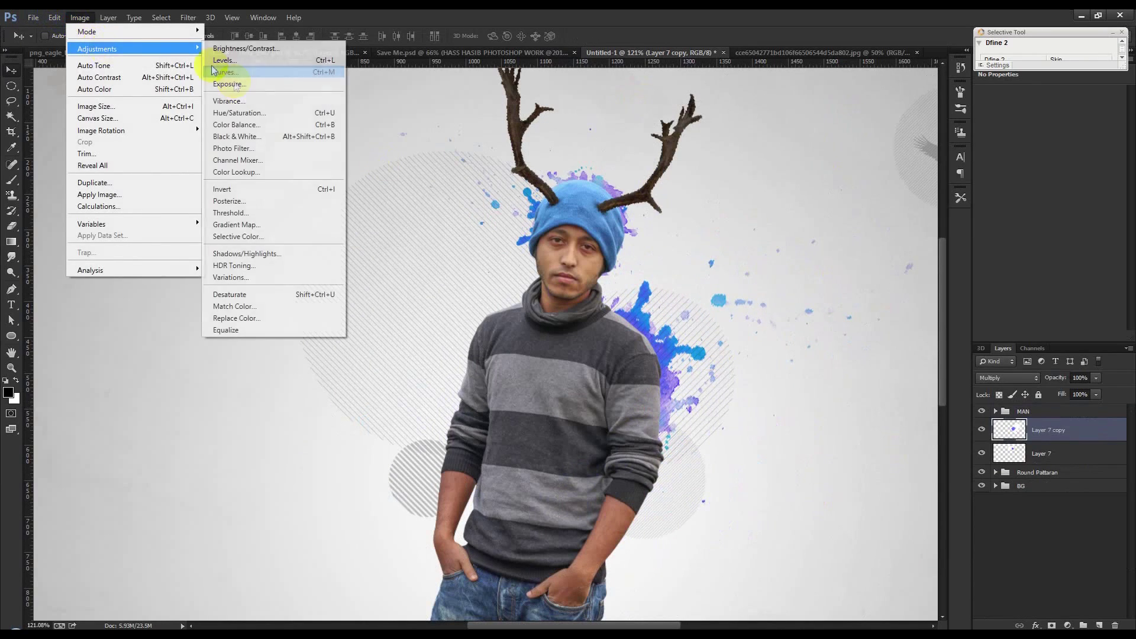
left_click(261, 113)
left_click_drag(806, 215, 850, 219)
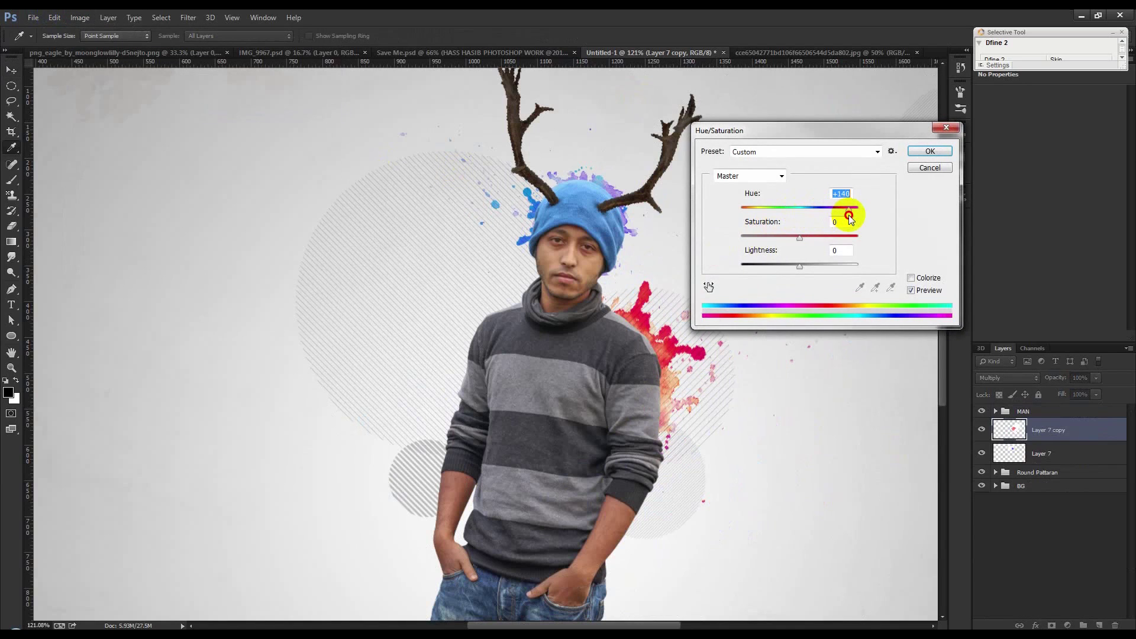
left_click(929, 151)
key("v")
scroll(724, 332, "down", 5)
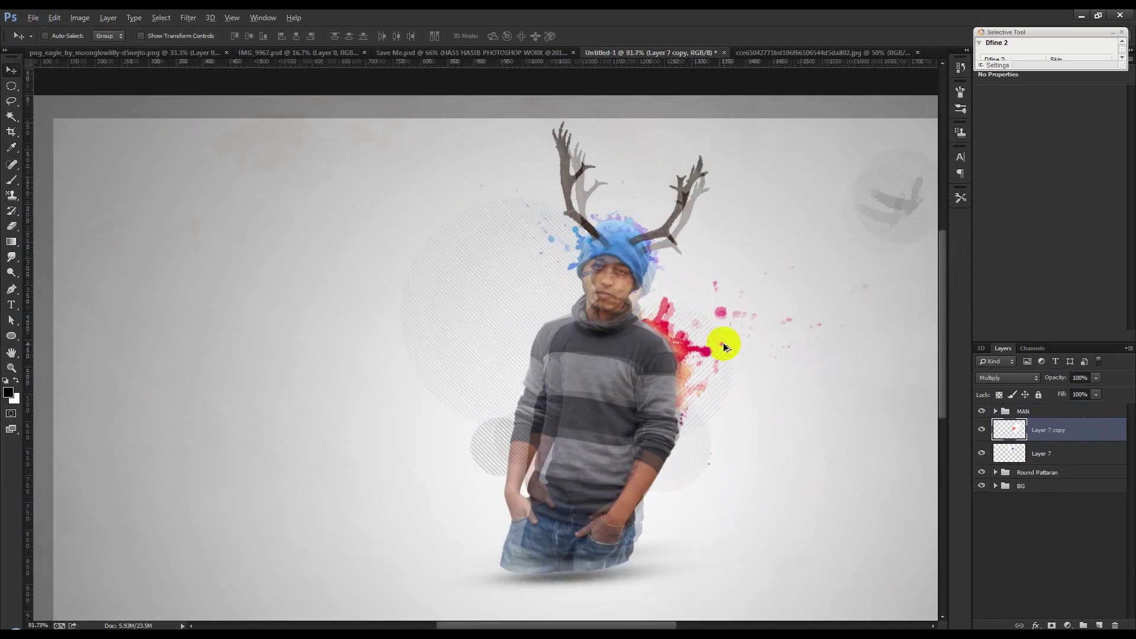
scroll(724, 340, "up", 2)
scroll(719, 340, "up", 1)
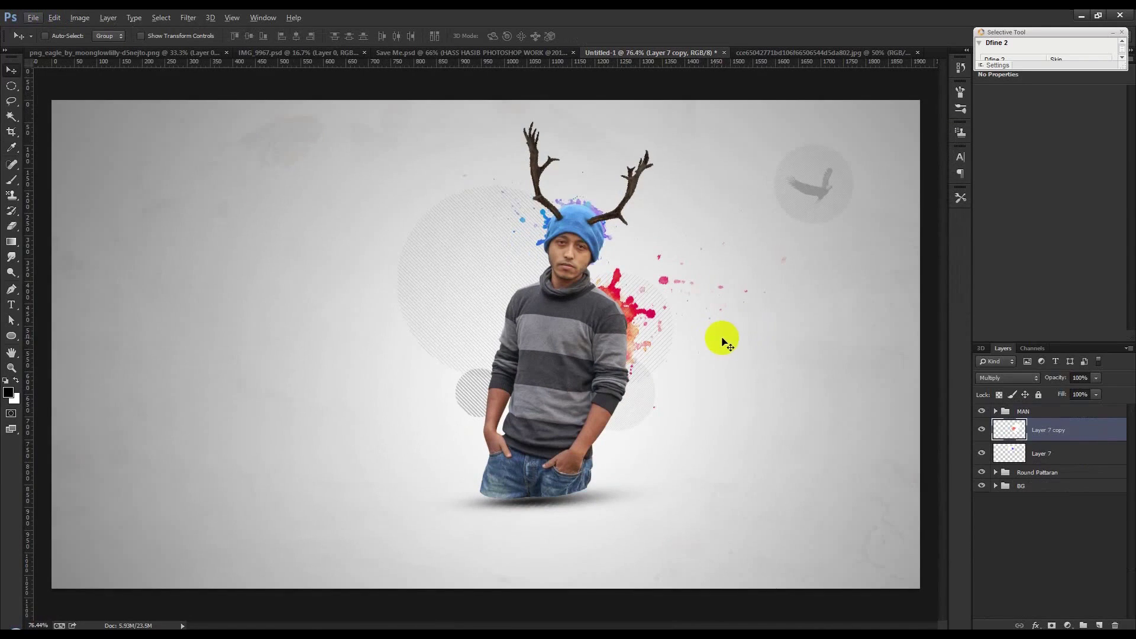
left_click(479, 53)
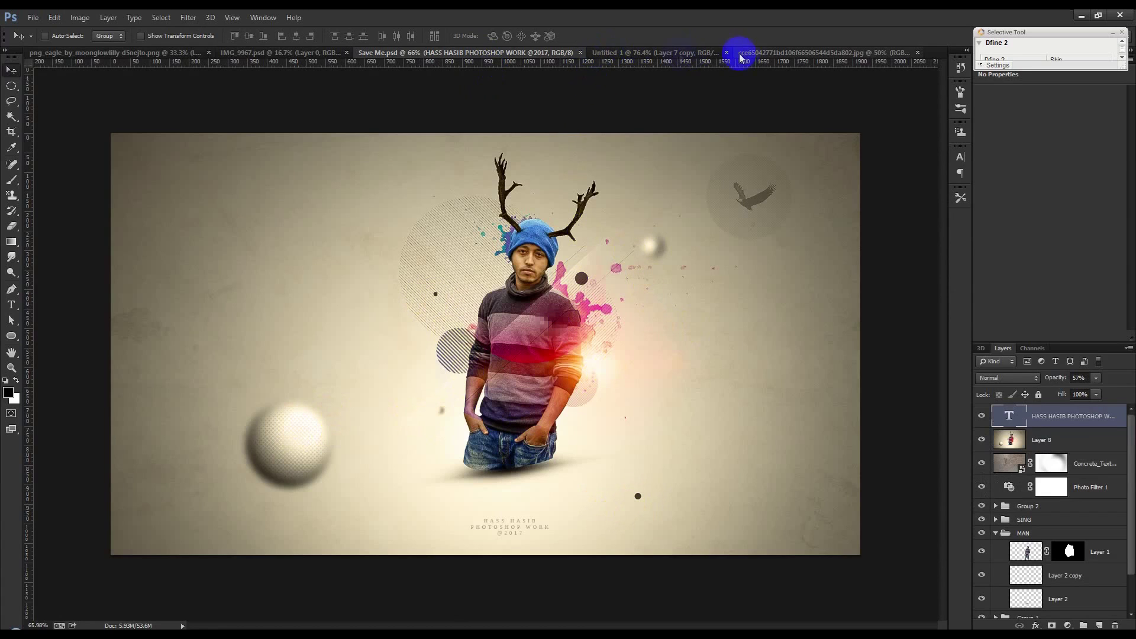
Step: Draw three small grey Ellipse dots around the man: left, lower right, and near the splash
left_click(793, 53)
left_click(917, 53)
left_click(710, 54)
left_click(12, 337)
left_click_drag(426, 277, 453, 304)
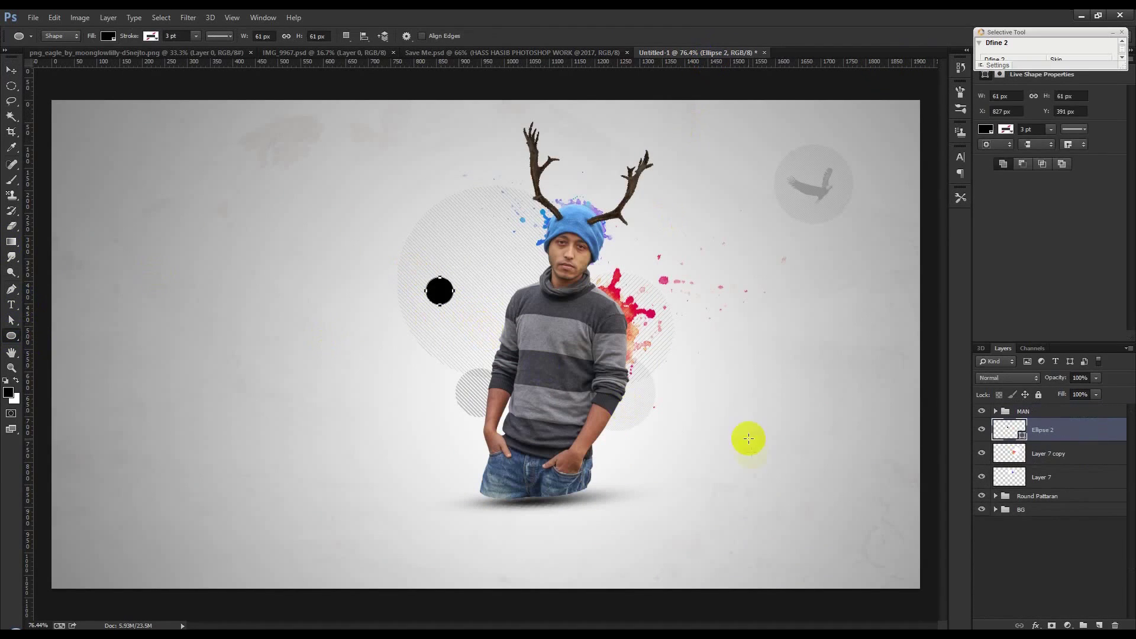
left_click_drag(751, 484, 765, 498)
left_click(752, 259)
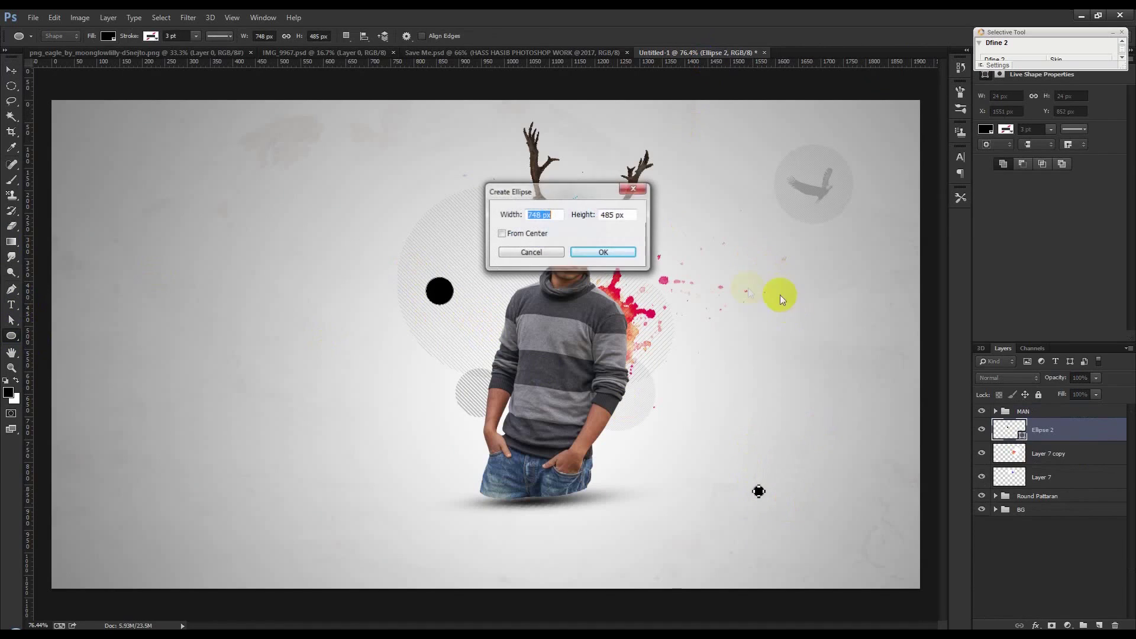
left_click(556, 249)
left_click_drag(706, 255, 712, 261)
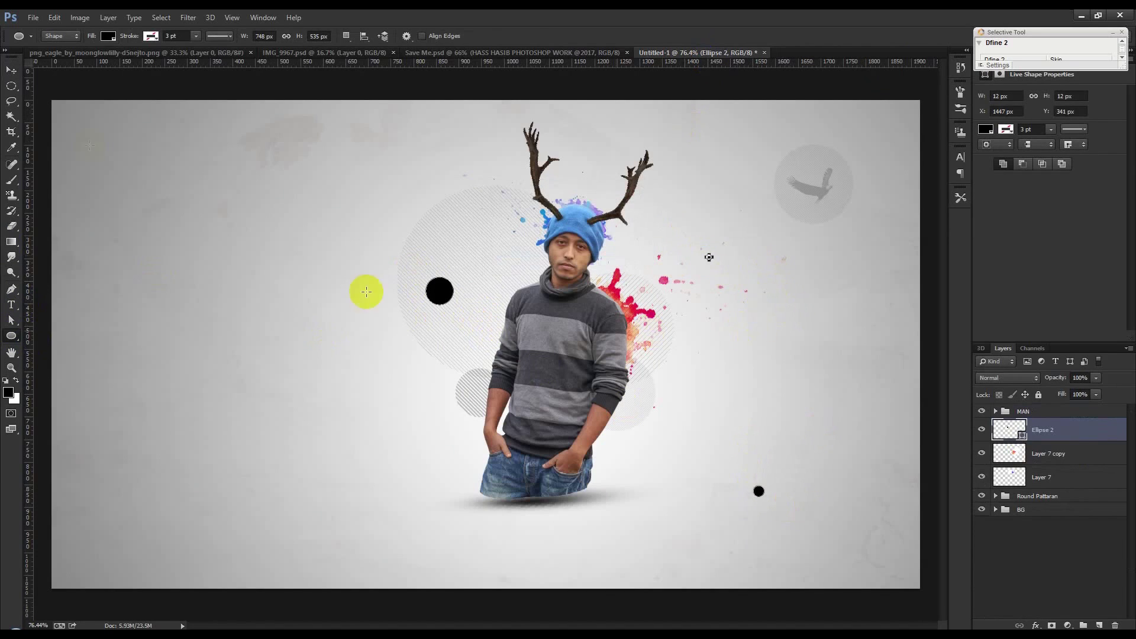
left_click(11, 72)
type("58")
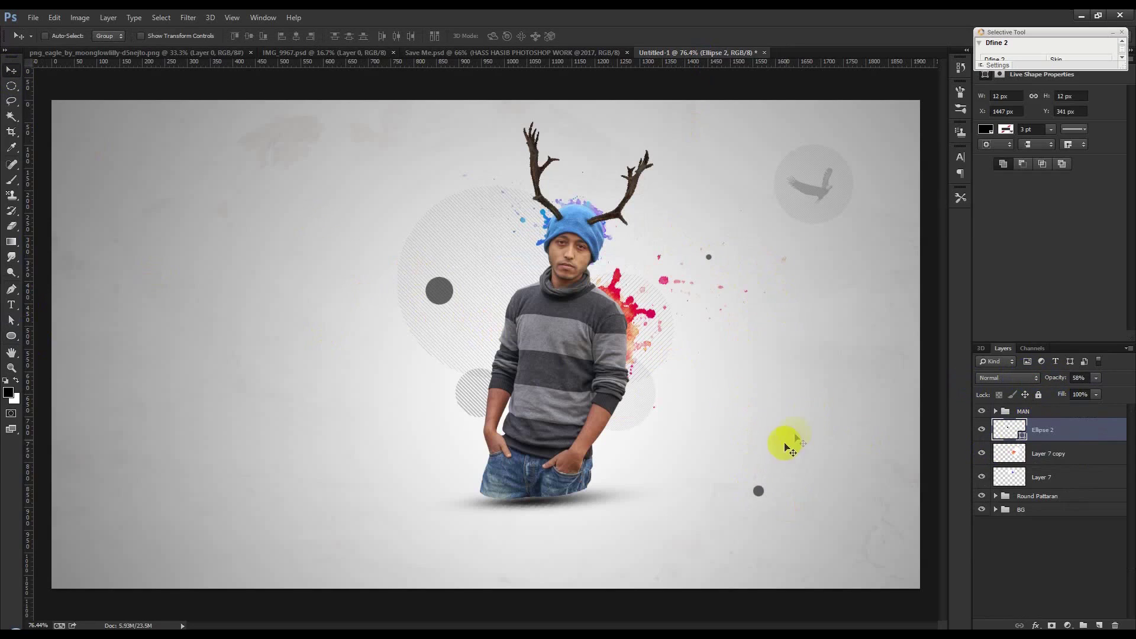
Step: Add a new empty layer, Layer 8, above the MAN group
left_click(472, 52)
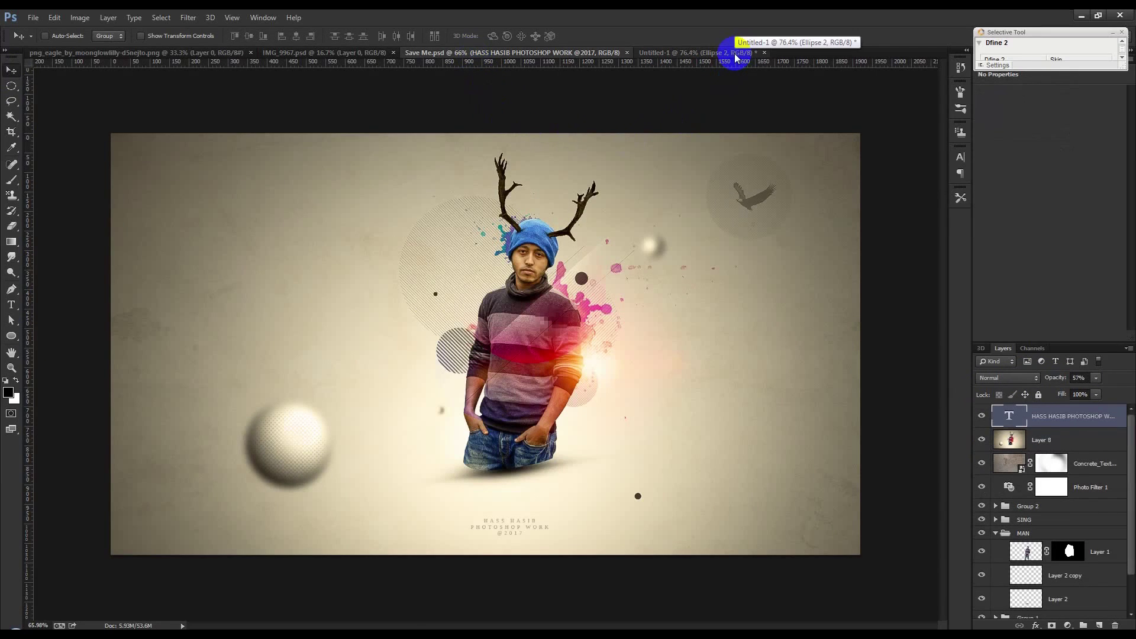
left_click(736, 53)
left_click(1042, 413)
left_click(1100, 626)
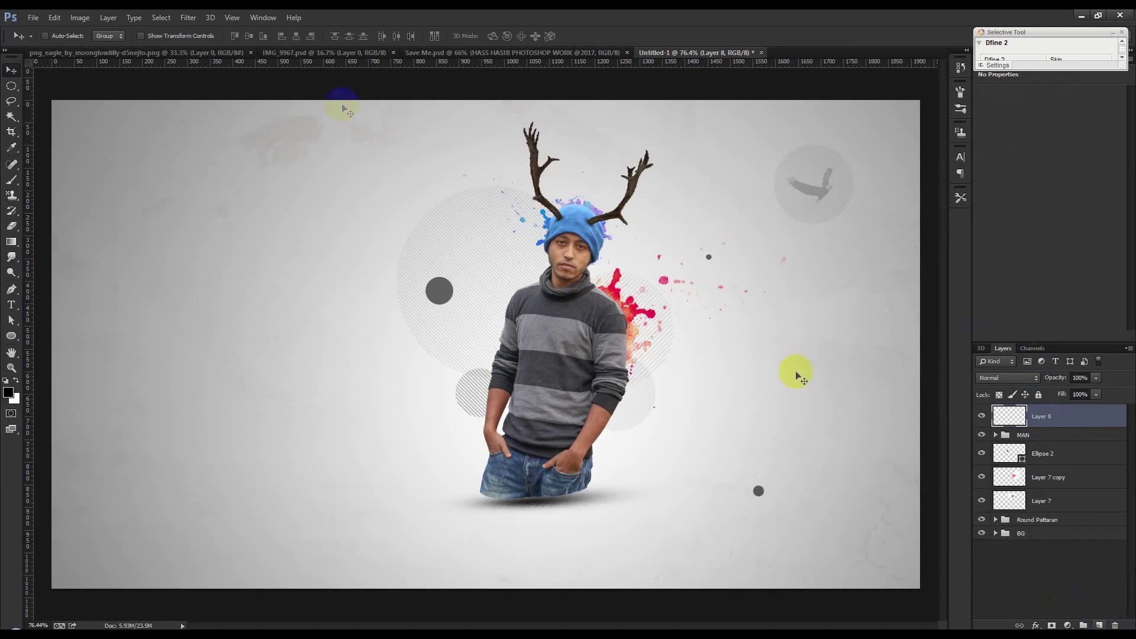
Step: Turn Layer 8 into a 3D Sphere preset without cast shadows, then rasterize it
left_click(212, 19)
mouse_move(247, 96)
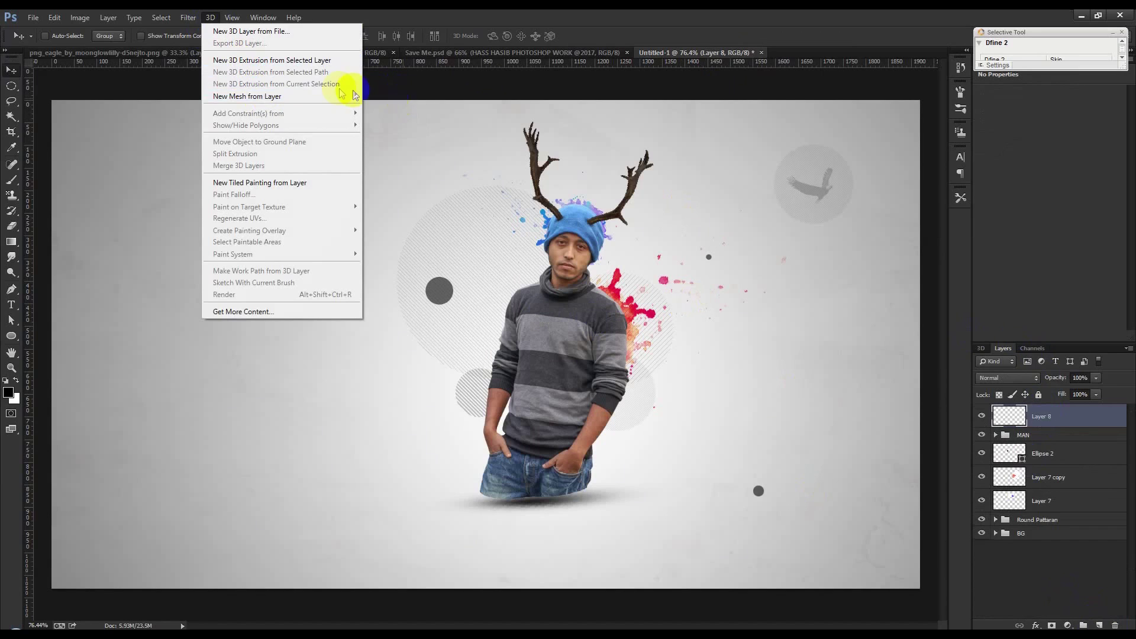
mouse_move(390, 108)
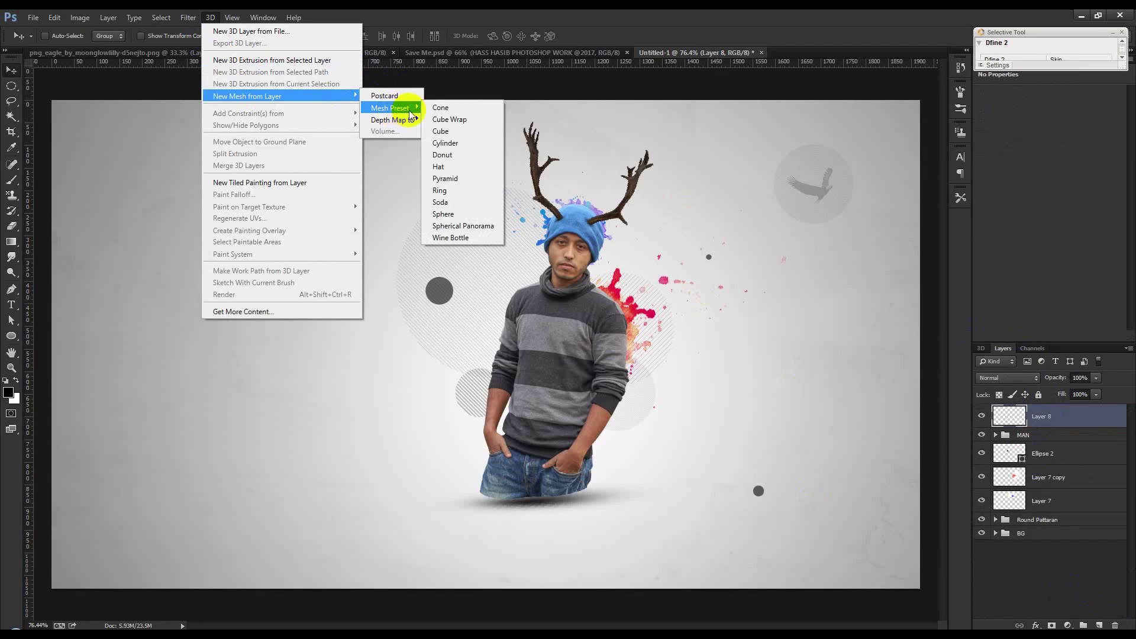
left_click(458, 215)
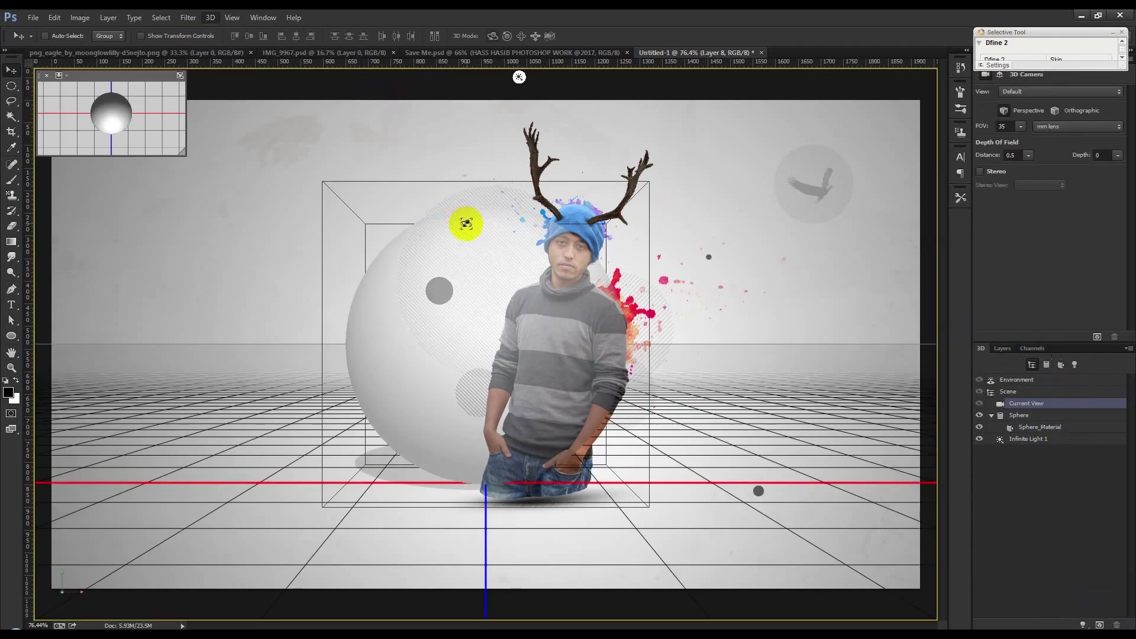
left_click(1009, 414)
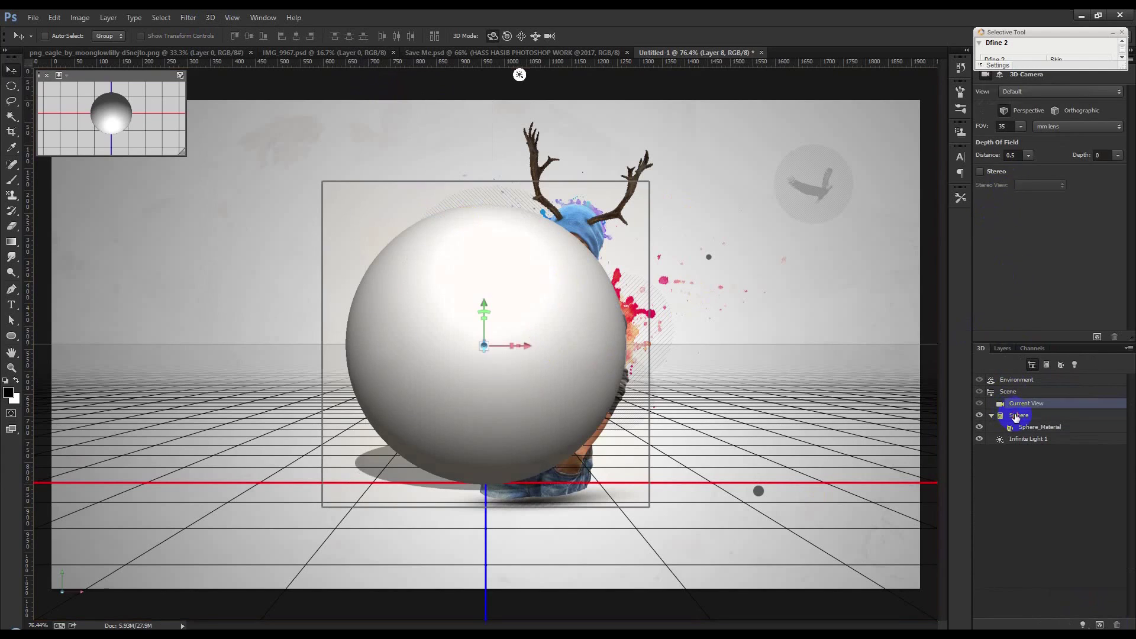
left_click(994, 105)
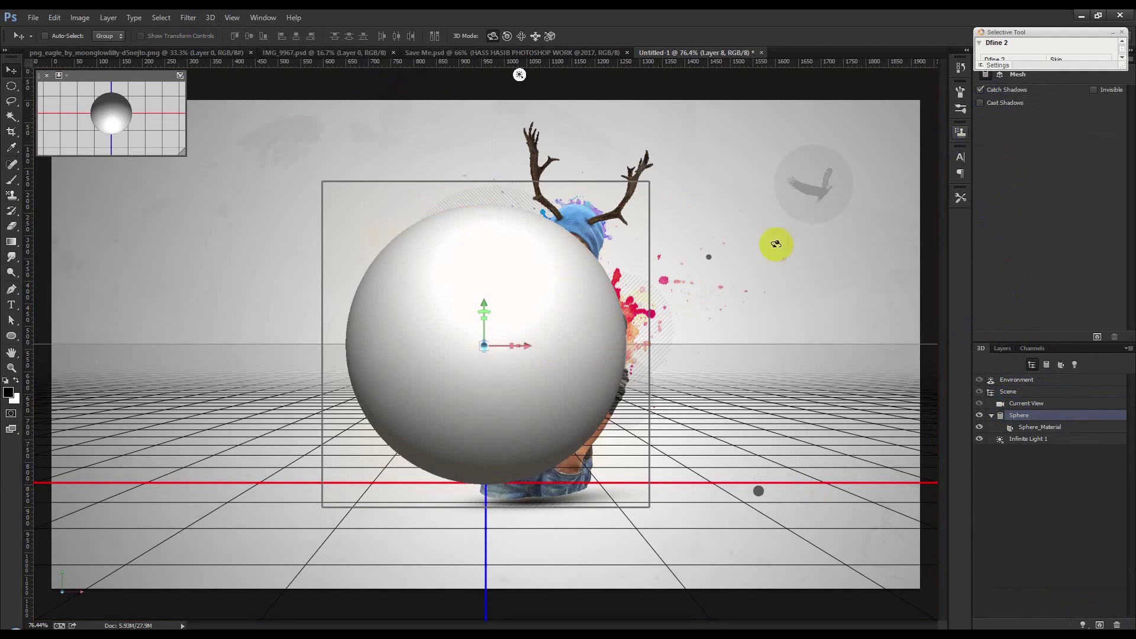
left_click(1003, 348)
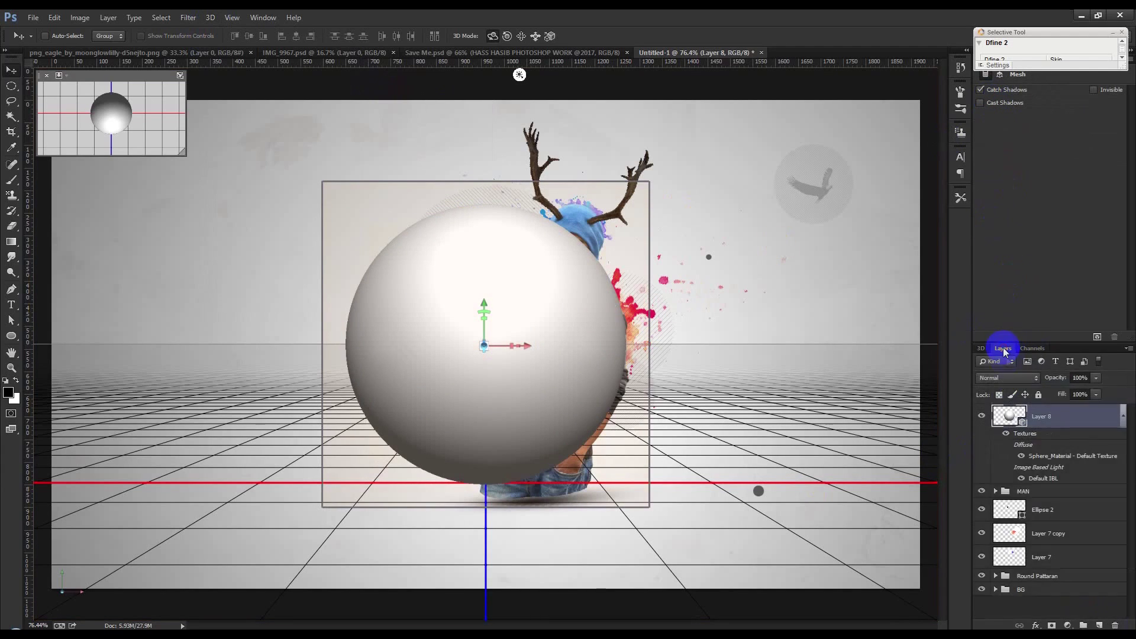
right_click(1049, 423)
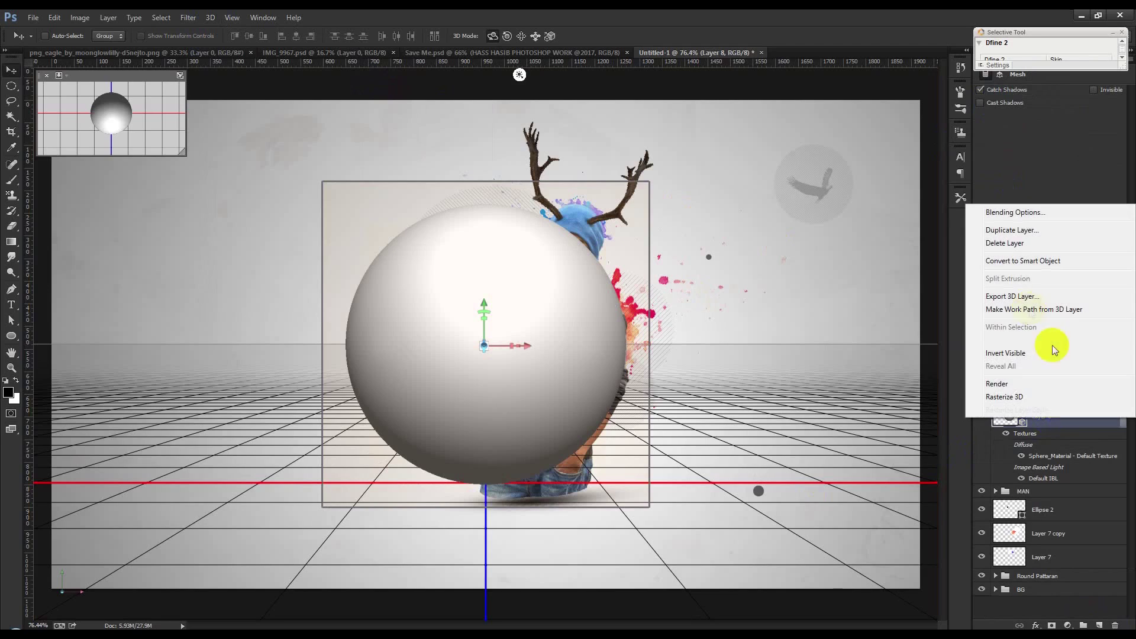
left_click(1020, 397)
Step: Shrink the sphere to about 44%, rotate it, and place it left of the man
key("ctrl+t")
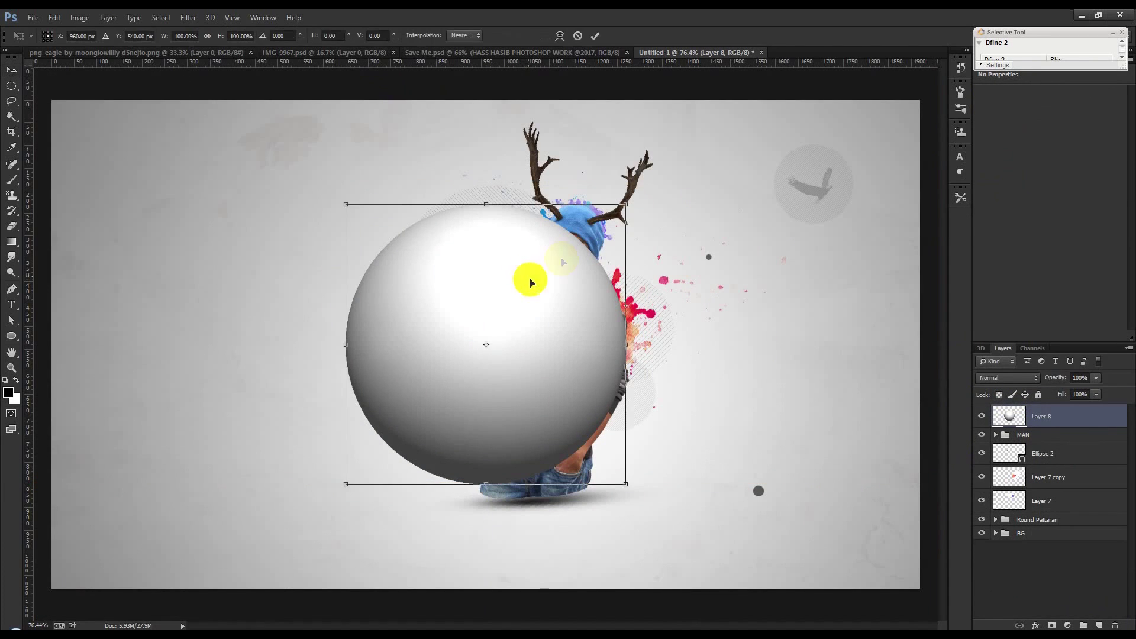
mouse_move(627, 209)
left_mouse_down()
mouse_move(452, 368)
mouse_move(307, 415)
left_mouse_up()
left_click_drag(423, 406, 409, 509)
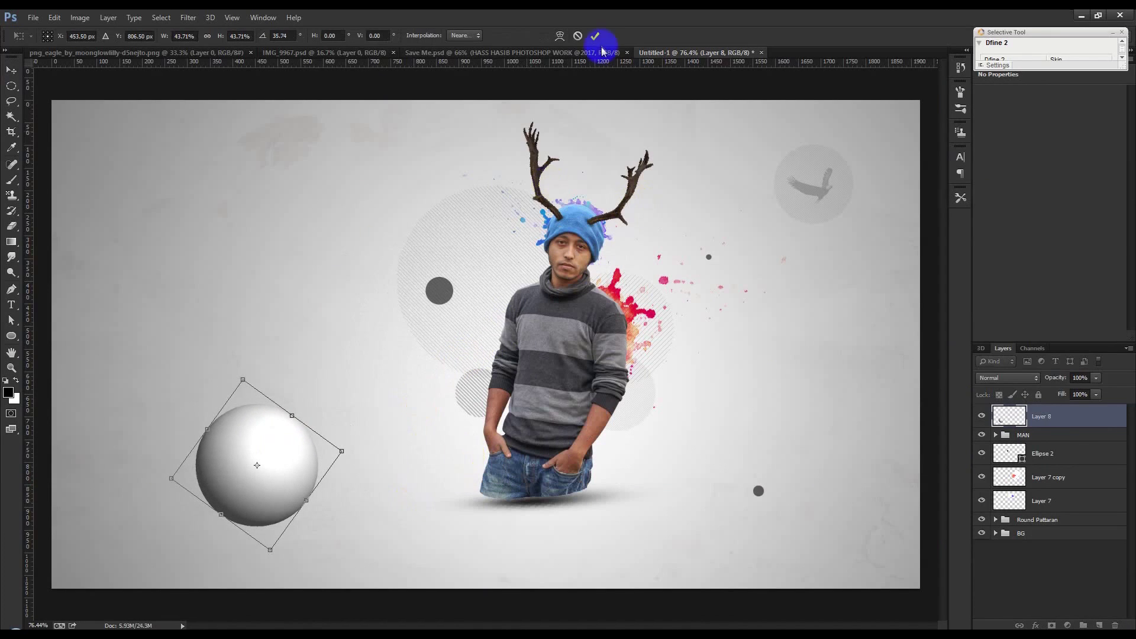
left_click(595, 37)
left_click_drag(268, 431, 261, 411)
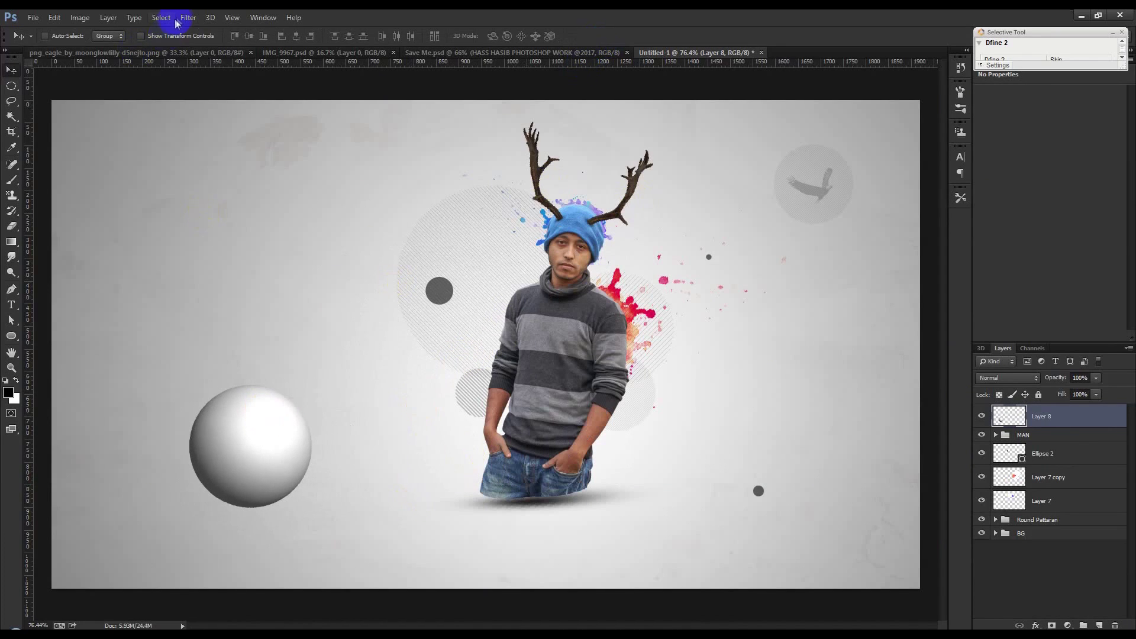
Step: Gaussian-blur the lower-left sphere and place a rotated copy right of the man
left_click(160, 18)
mouse_move(189, 18)
left_click(375, 253)
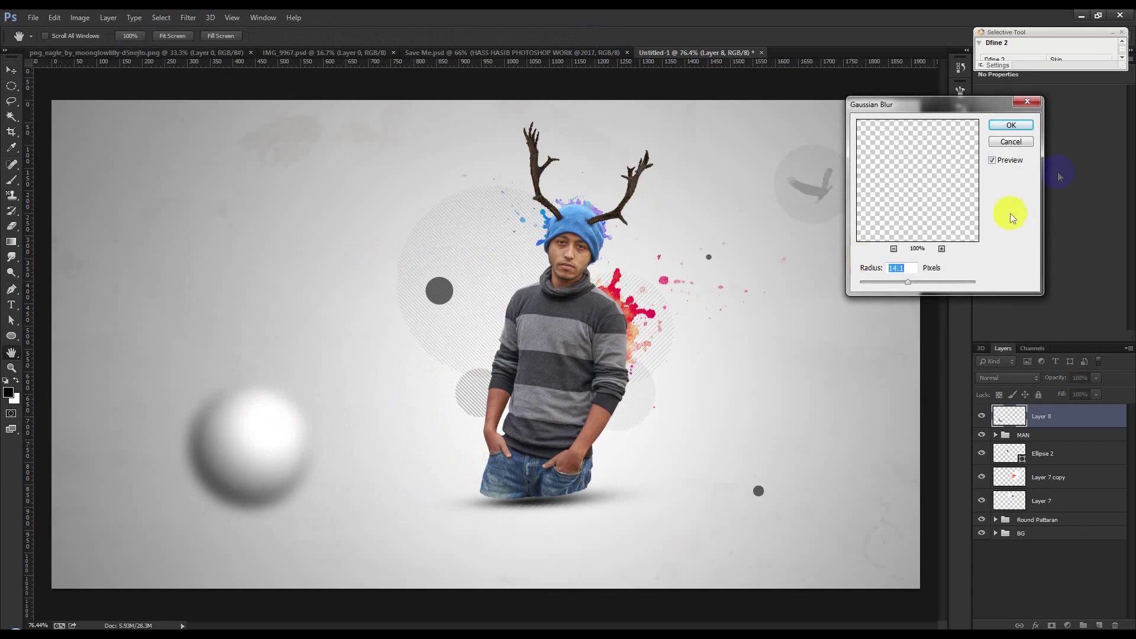
left_click(1010, 125)
key("v")
left_click_drag(271, 424, 677, 363)
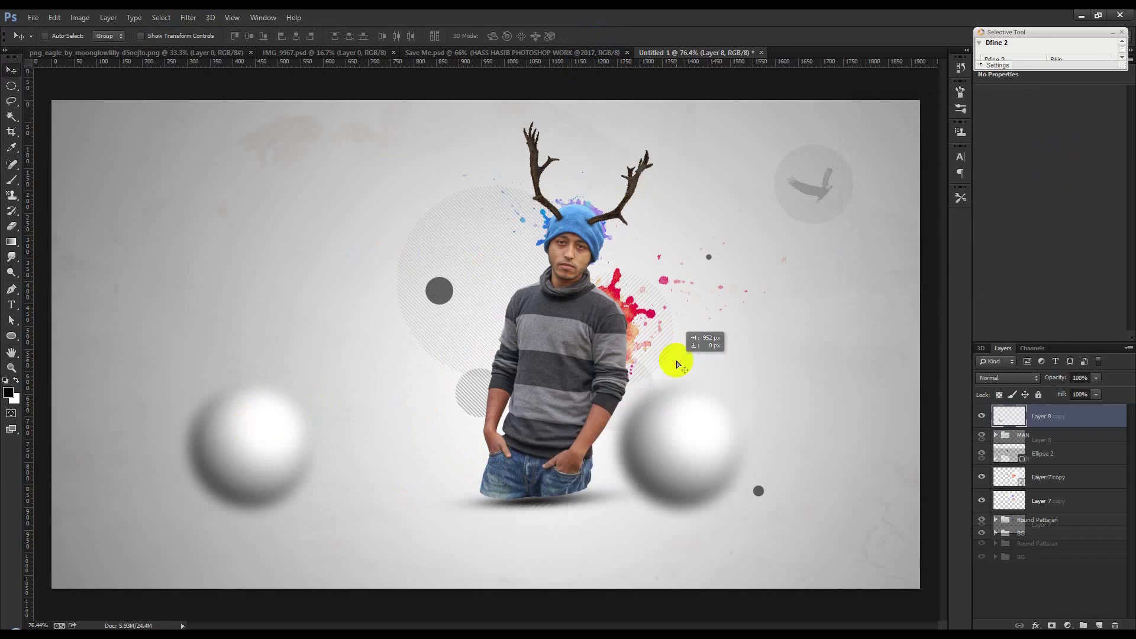
key("ctrl+t")
mouse_move(817, 414)
left_mouse_down()
mouse_move(791, 435)
mouse_move(709, 439)
mouse_move(762, 258)
left_mouse_up()
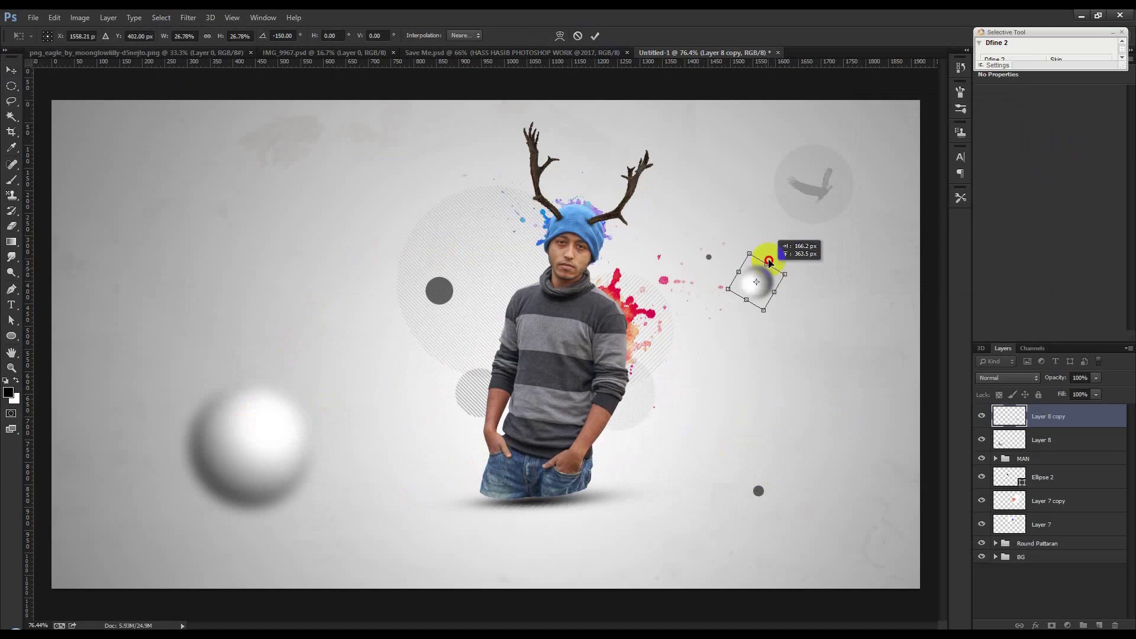
left_click(594, 36)
Step: Duplicate the small sphere, shrink and rotate it, and move it to the upper left
left_click(515, 52)
left_click(693, 53)
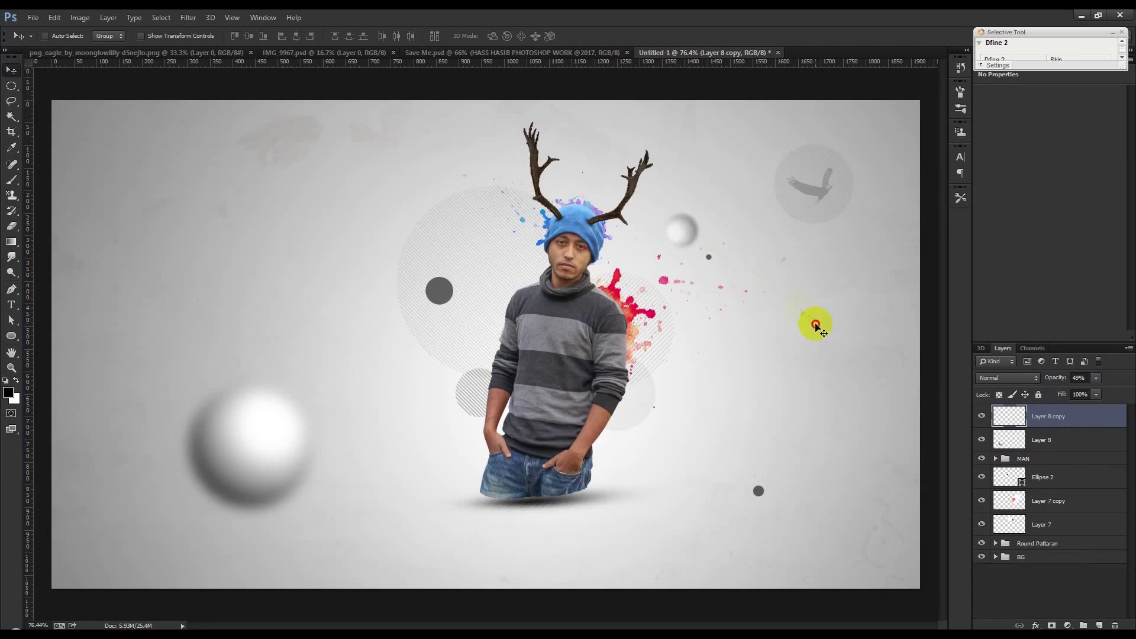
key("ctrl+j")
key("ctrl+t")
mouse_move(707, 346)
left_mouse_down()
mouse_move(740, 301)
mouse_move(662, 324)
left_mouse_up()
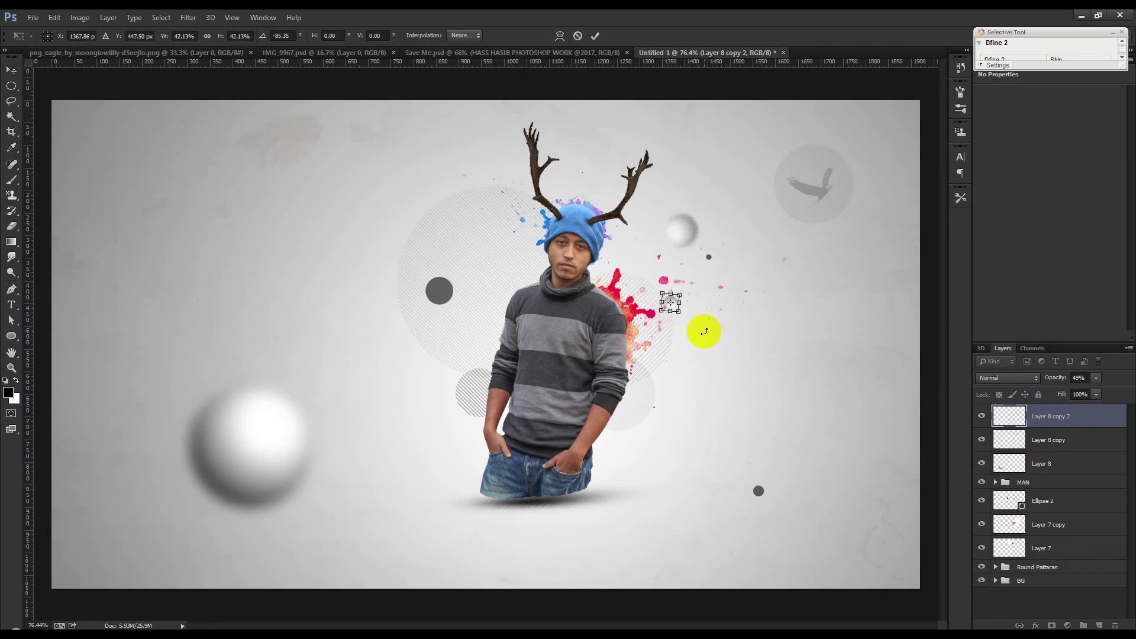
key("Return")
mouse_move(748, 337)
left_mouse_down()
mouse_move(372, 179)
mouse_move(442, 201)
left_mouse_up()
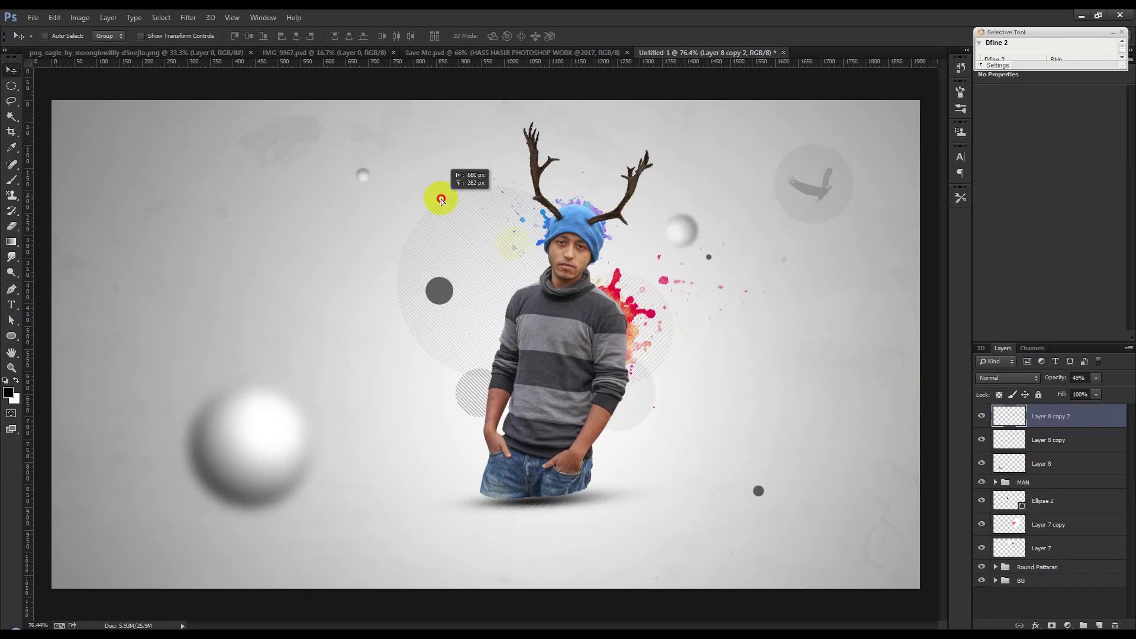
Step: Blur the tiny sphere copy with a 3.8 px Gaussian Blur
left_click(188, 17)
left_click(201, 31)
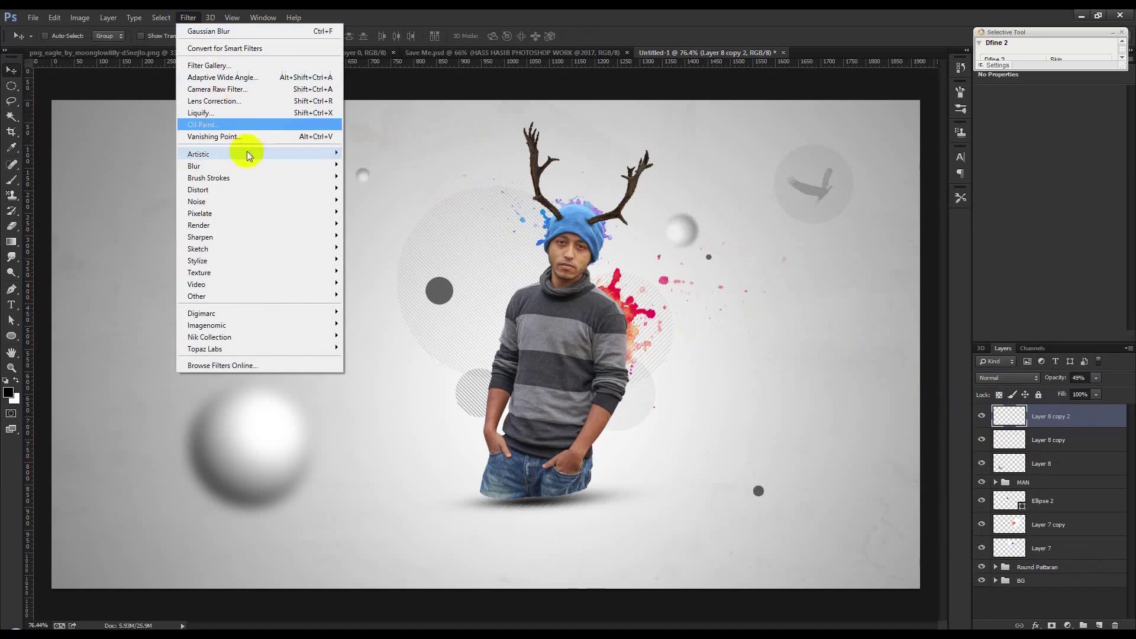
left_click(379, 253)
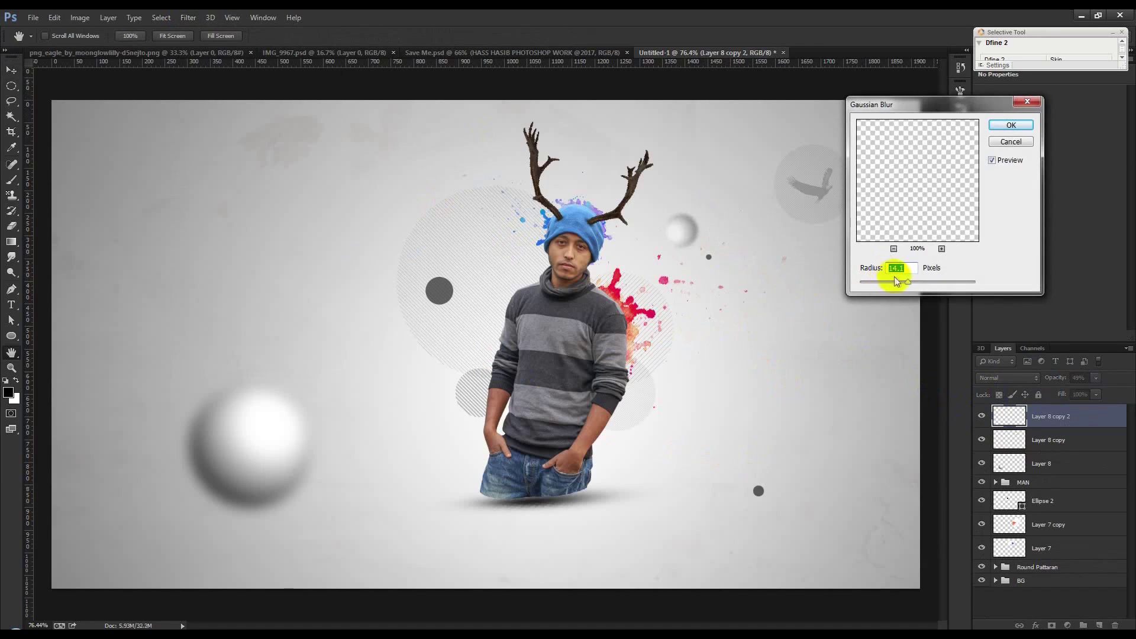
left_click_drag(881, 283, 884, 283)
left_click(997, 126)
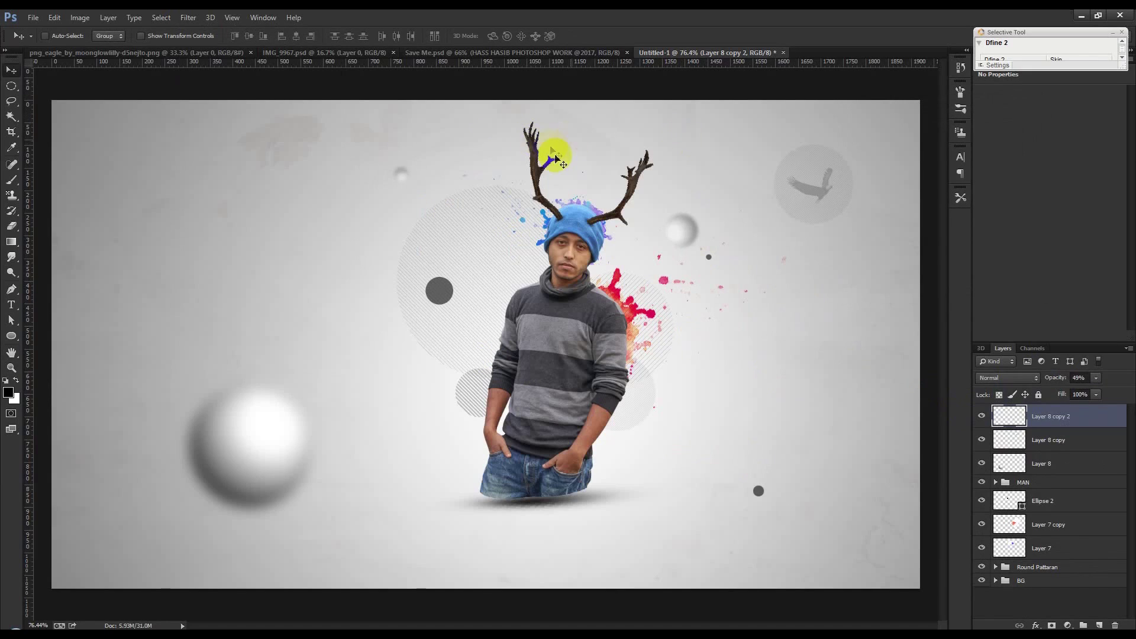
left_click(528, 53)
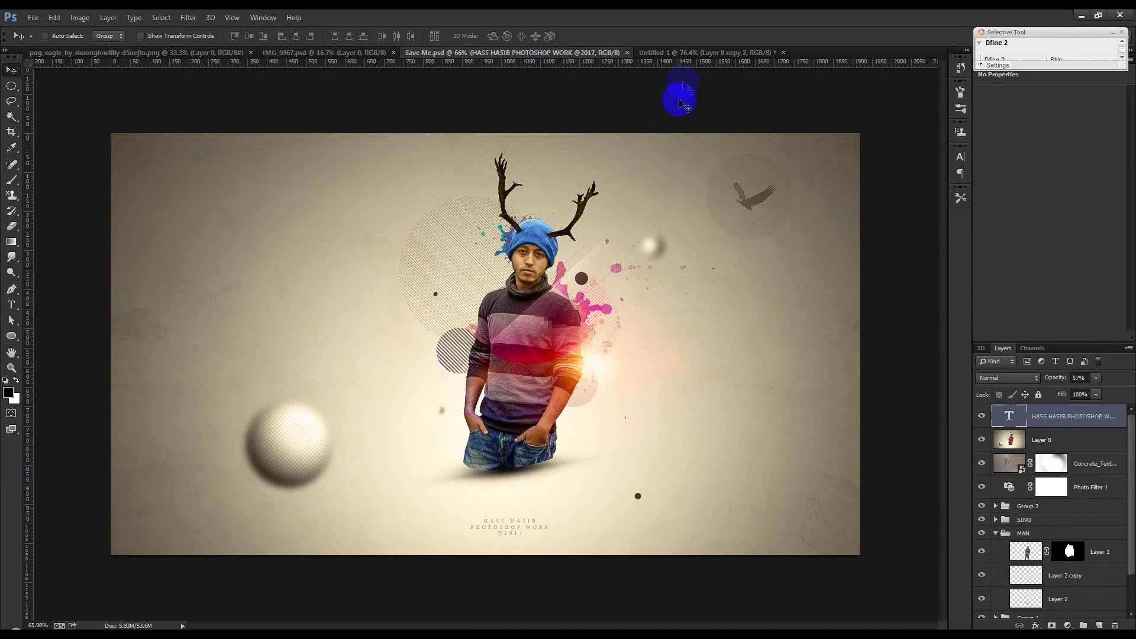
Step: Move the small blurred sphere lower and scale it down
left_click(651, 53)
mouse_move(458, 376)
left_mouse_down()
mouse_move(464, 404)
mouse_move(441, 447)
mouse_move(451, 435)
left_mouse_up()
key("ctrl+t")
key("Return")
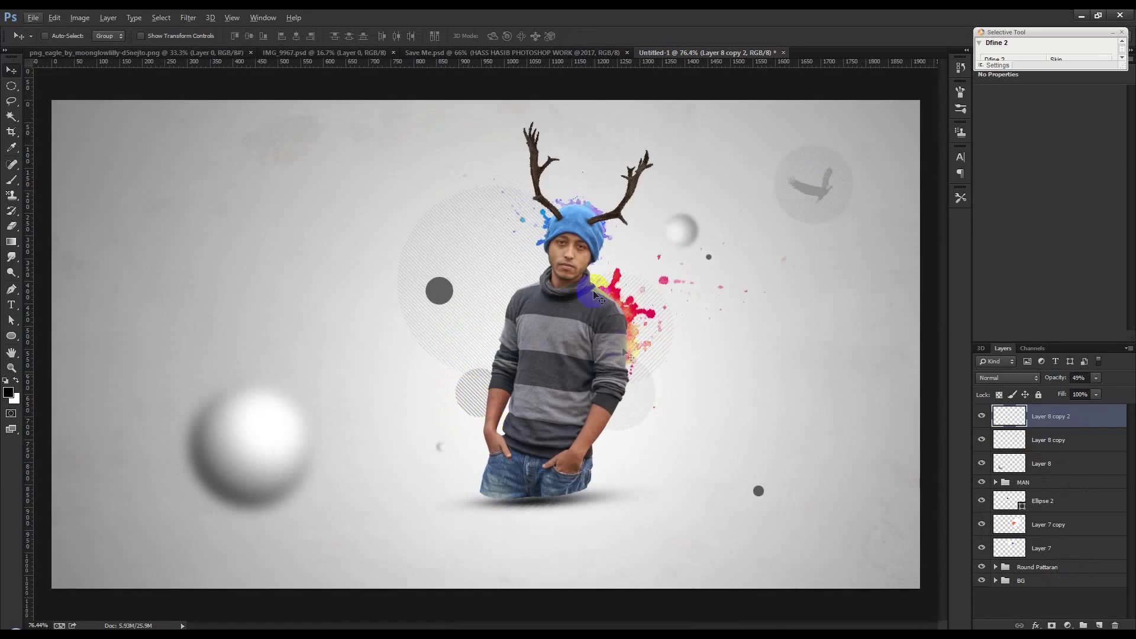
Step: Place the orange-glow starfield image over the composition as a new top layer
left_click(490, 53)
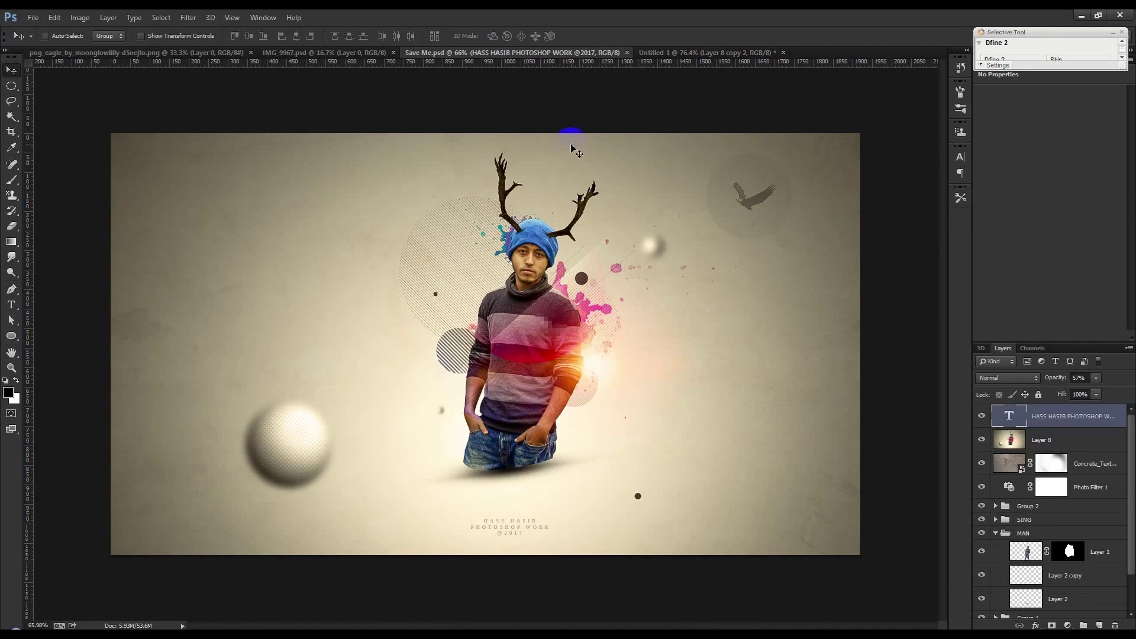
left_click(667, 53)
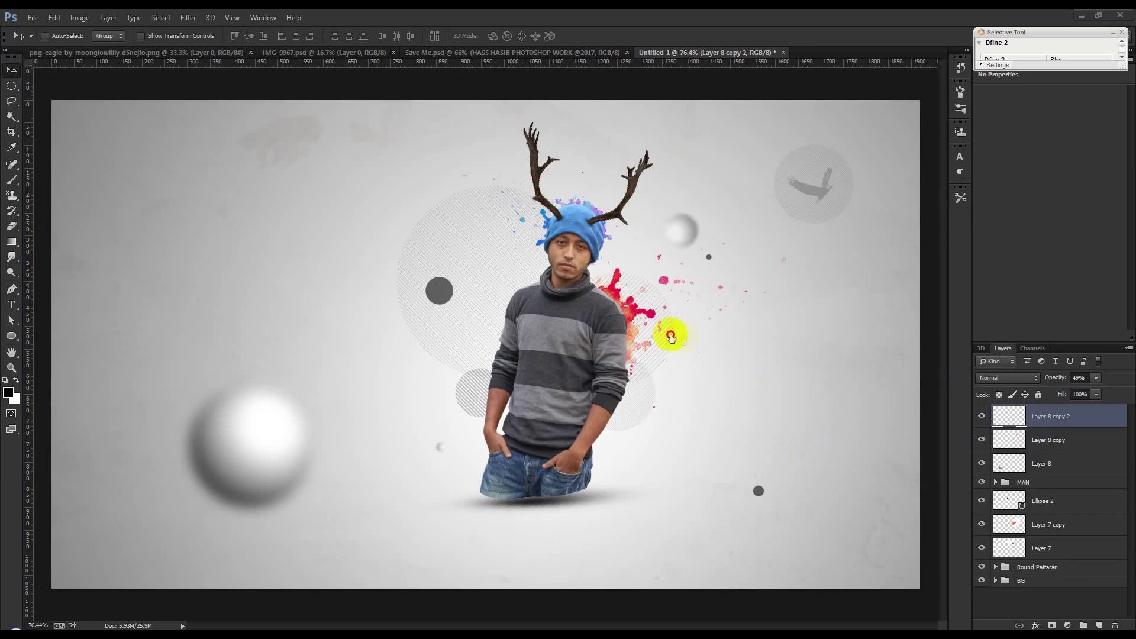
left_click_drag(670, 336, 694, 349)
left_click(596, 39)
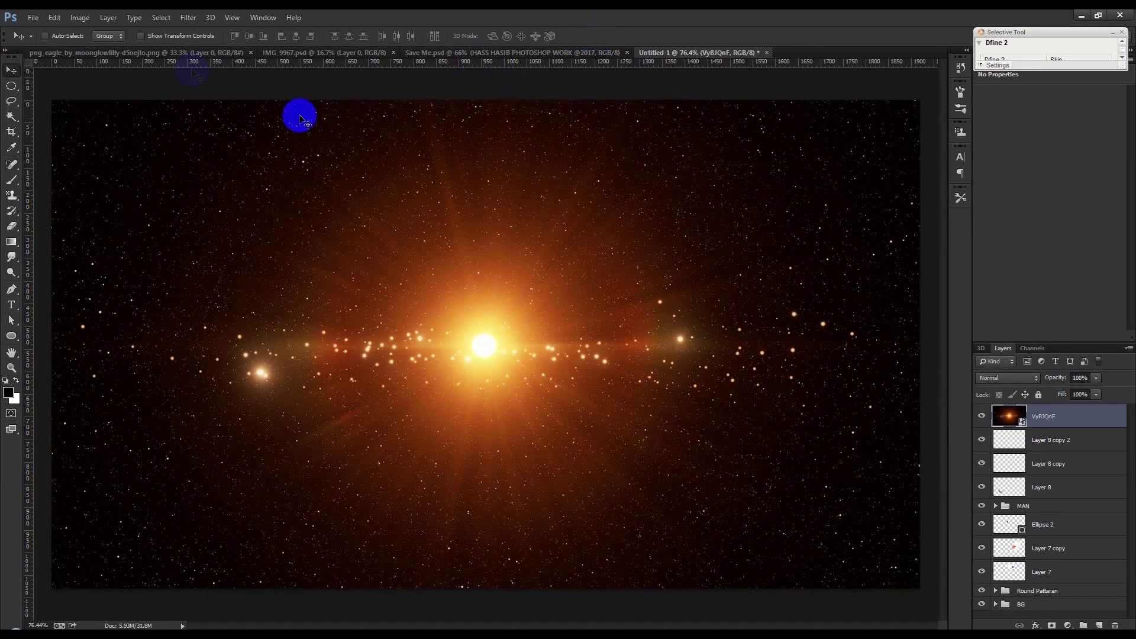
Step: Apply a Gaussian Blur with radius 29.1 to the starfield layer
left_click(188, 17)
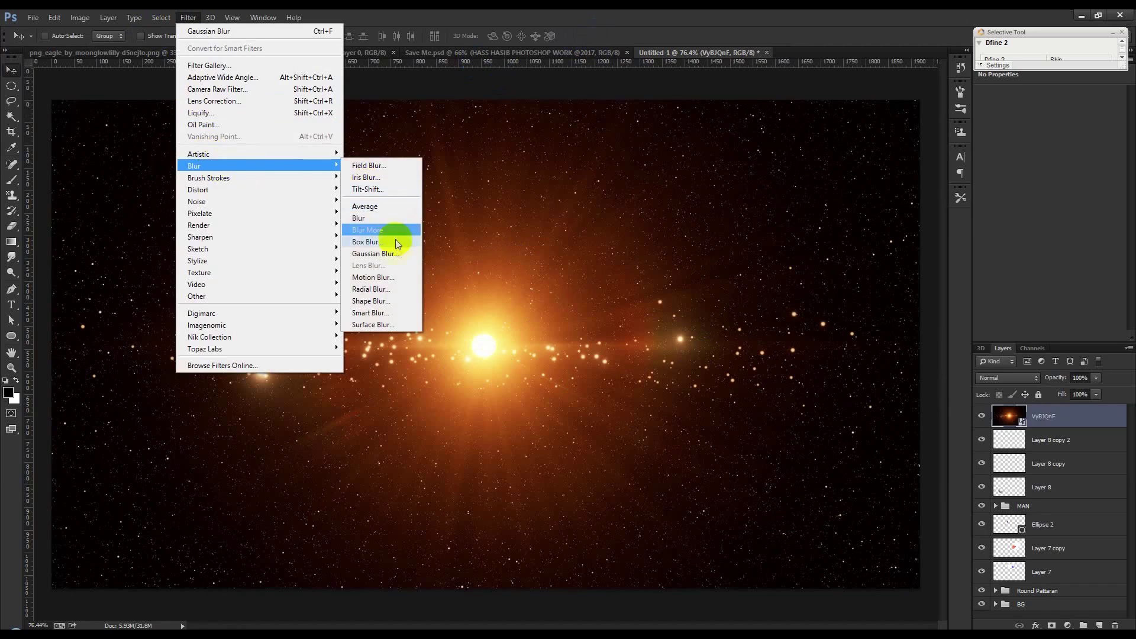
mouse_move(215, 165)
left_click(391, 240)
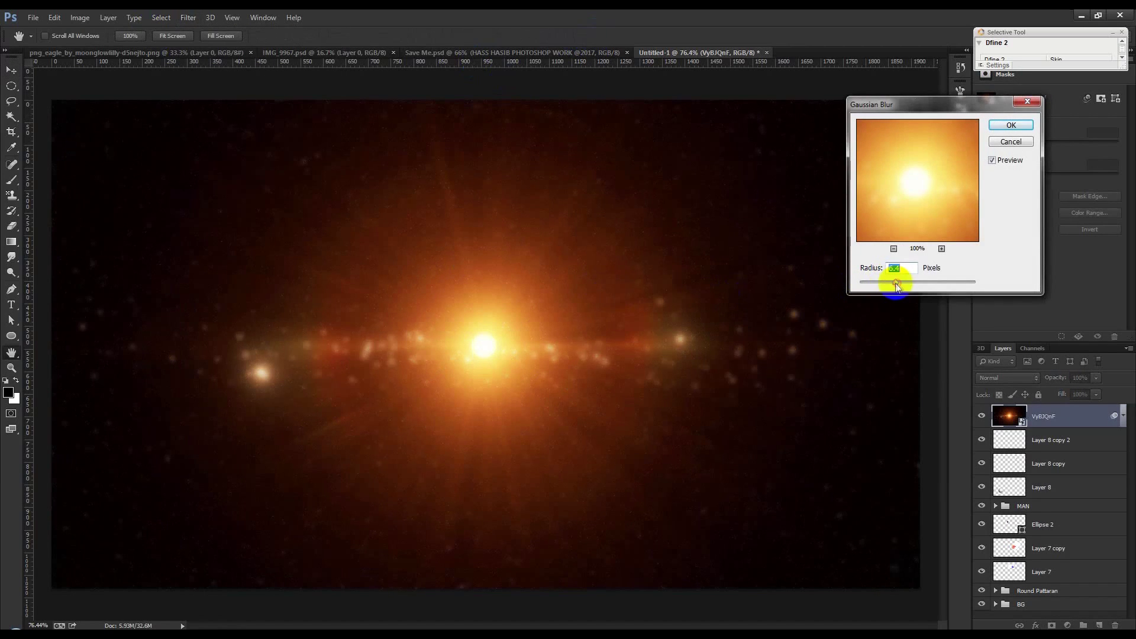
left_click_drag(909, 284, 915, 284)
left_click(1010, 125)
Step: Set the glow layer to Screen, shrink it to about 35% and move it toward the man
left_click(1007, 377)
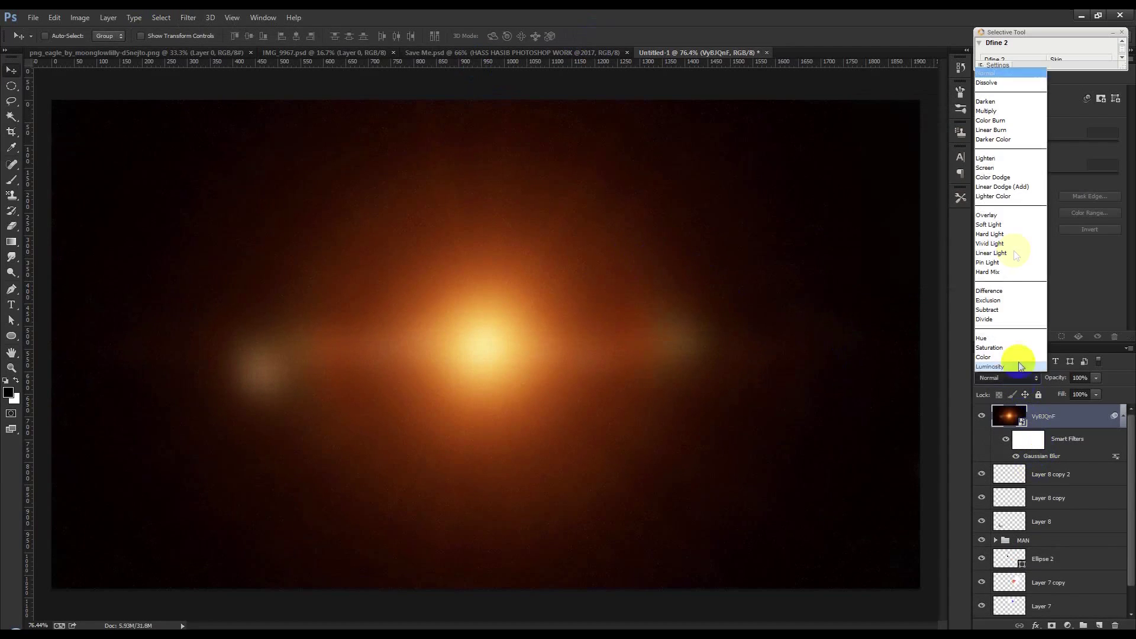
left_click(1000, 168)
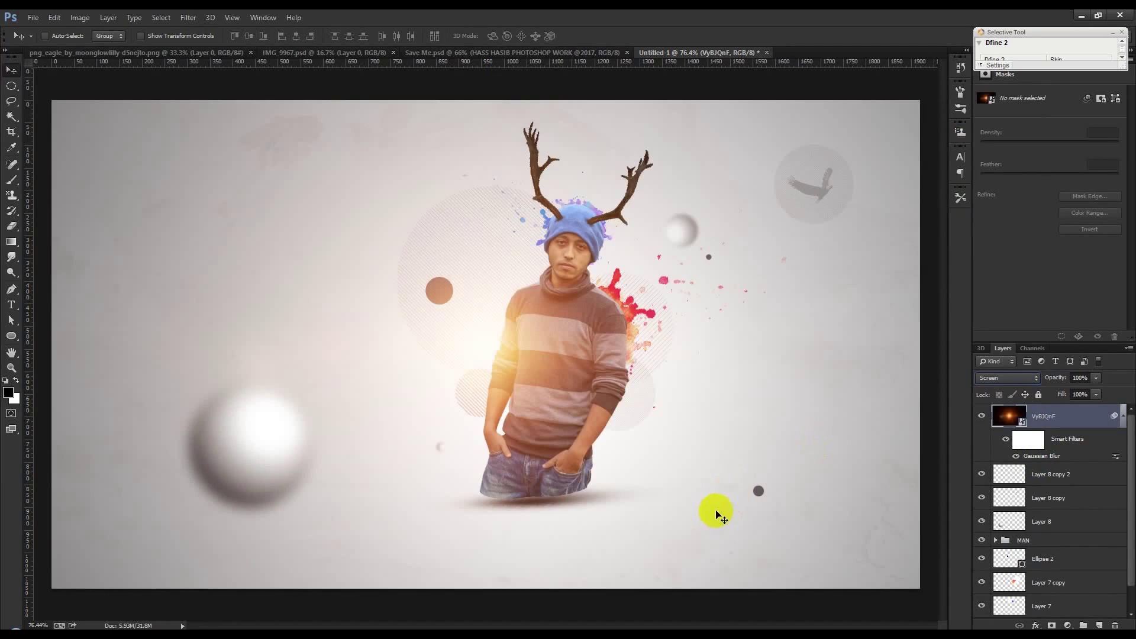
key("ctrl+t")
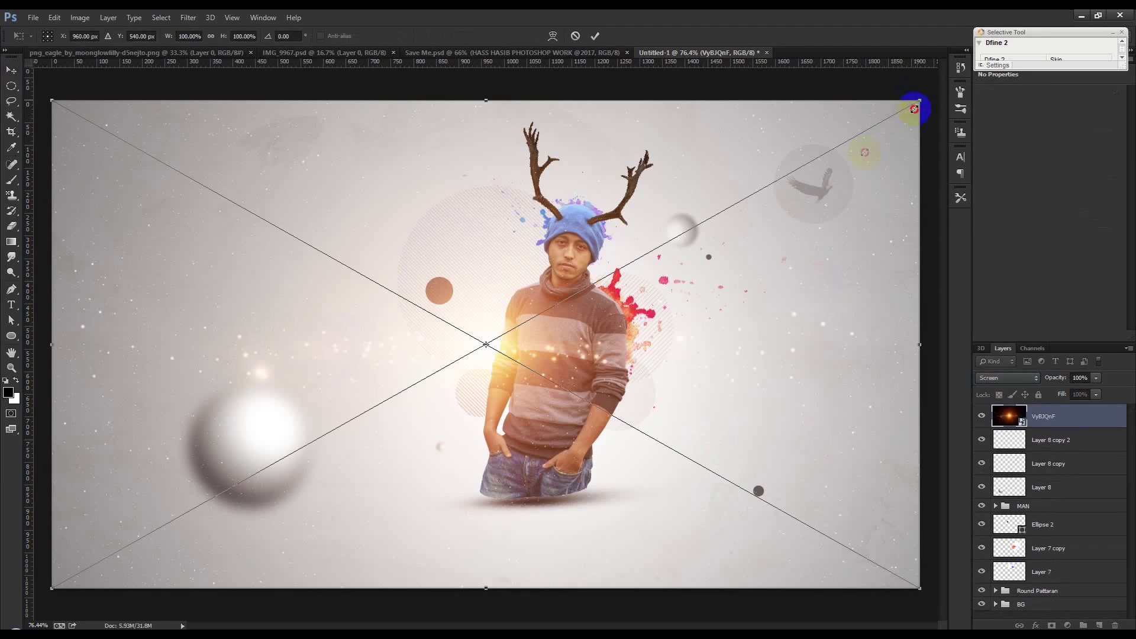
left_click_drag(915, 108, 634, 258)
left_click_drag(590, 308, 739, 316)
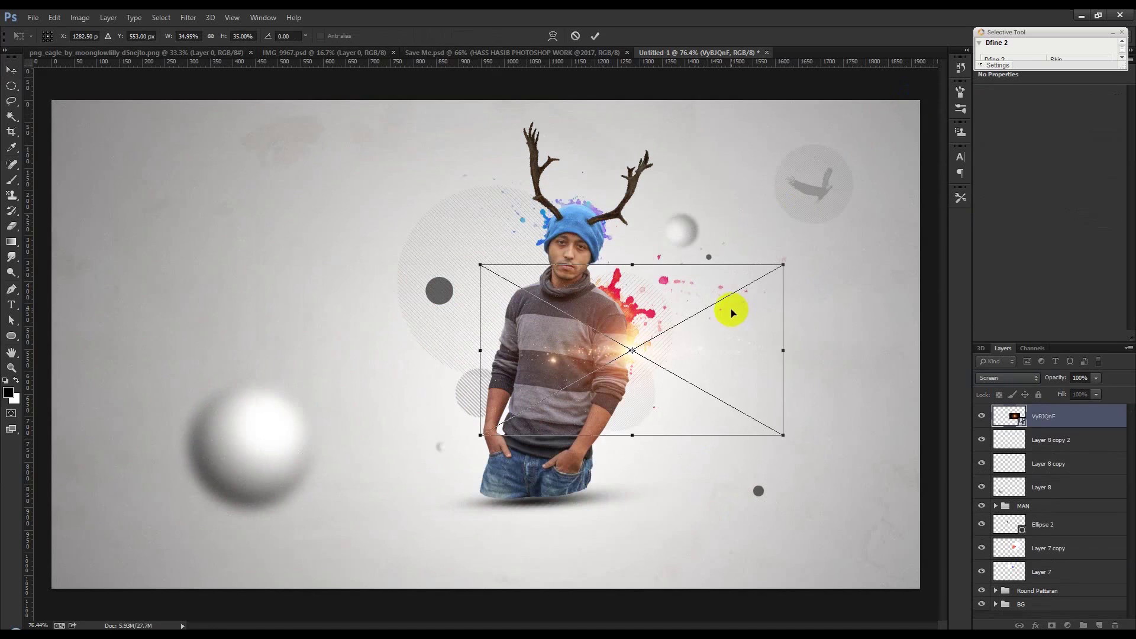
key("Return")
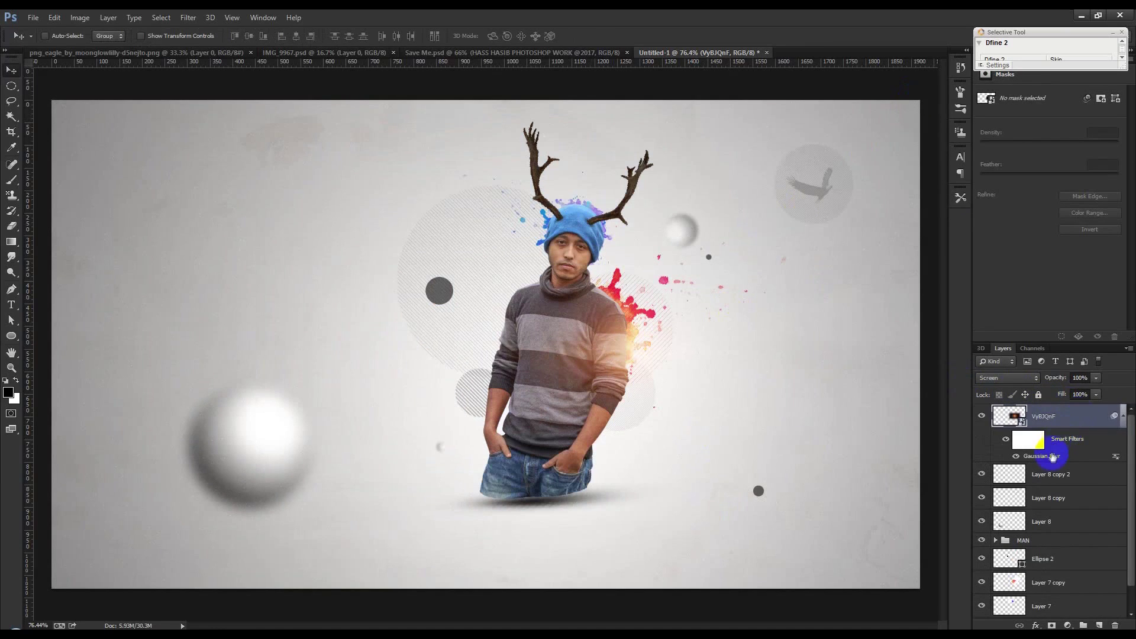
Step: Change the glow's Gaussian Blur radius to 11.4 and rasterize the layer
double_click(1052, 458)
left_click_drag(938, 284, 909, 286)
left_click(1011, 125)
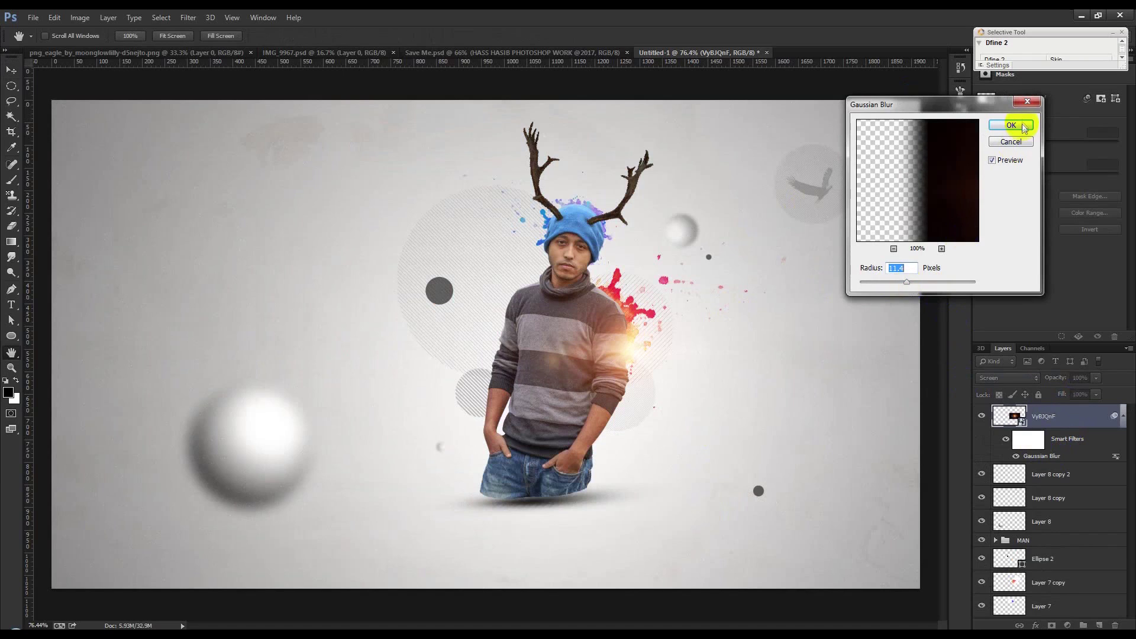
right_click(1041, 416)
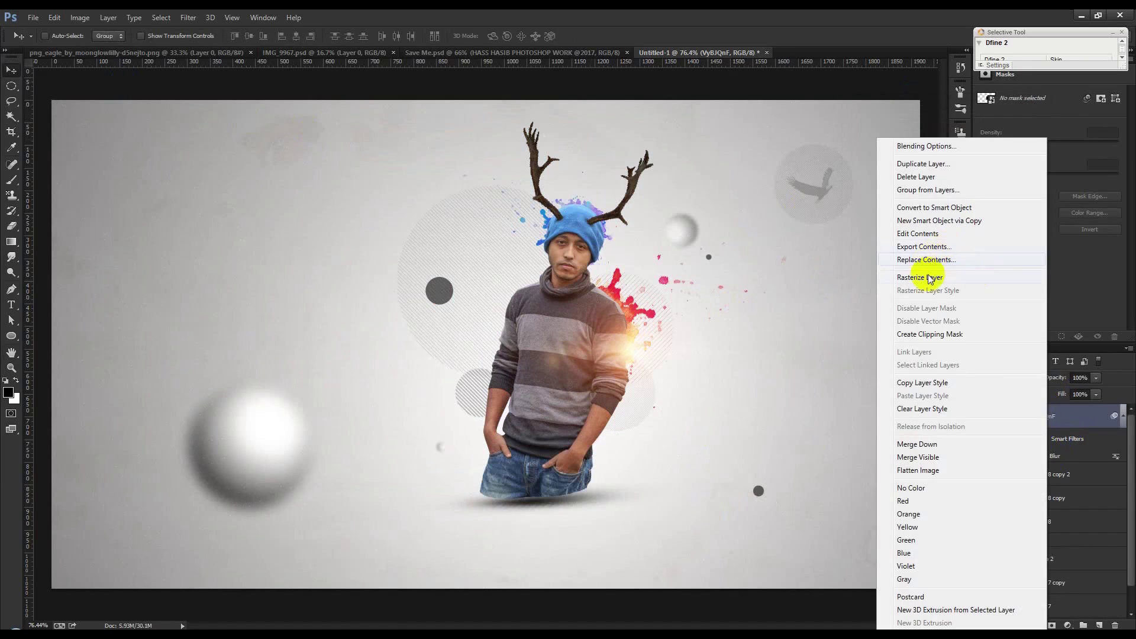
left_click(919, 277)
Step: Set the glow's Levels black point to 27 and enlarge it to about 142%
left_click(80, 17)
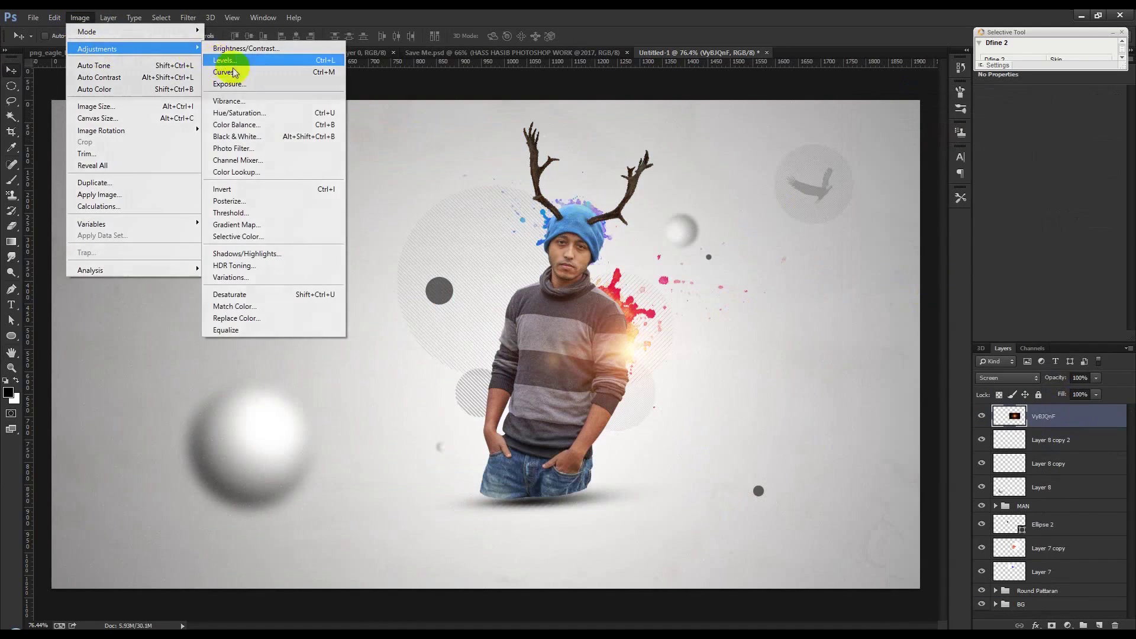
left_click(225, 70)
left_click_drag(683, 283, 691, 284)
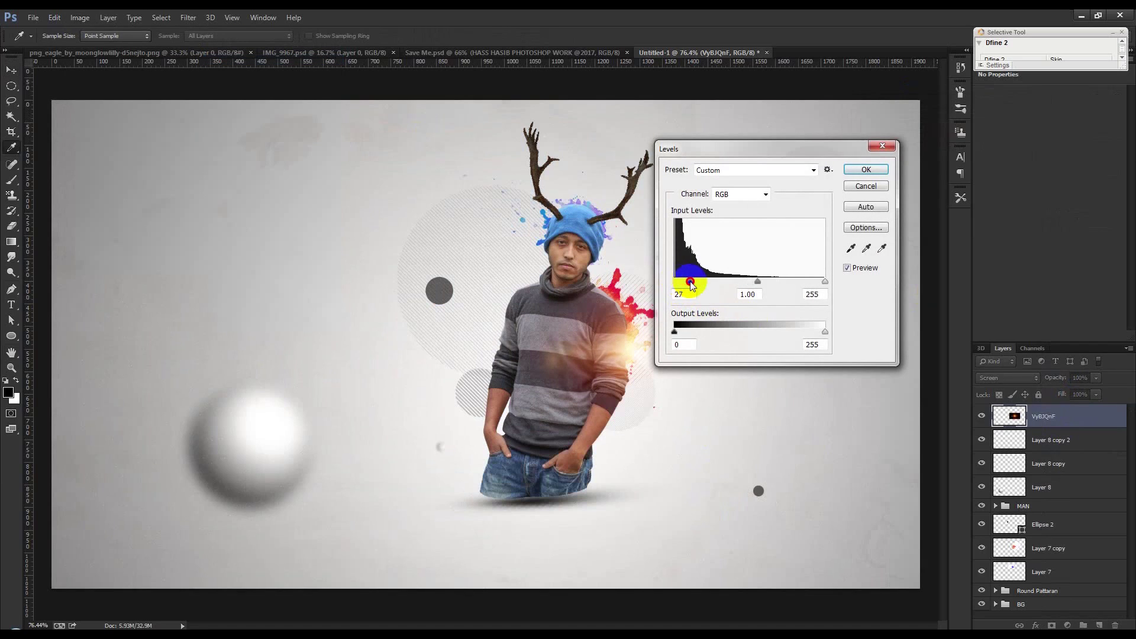
left_click(865, 169)
key("ctrl+t")
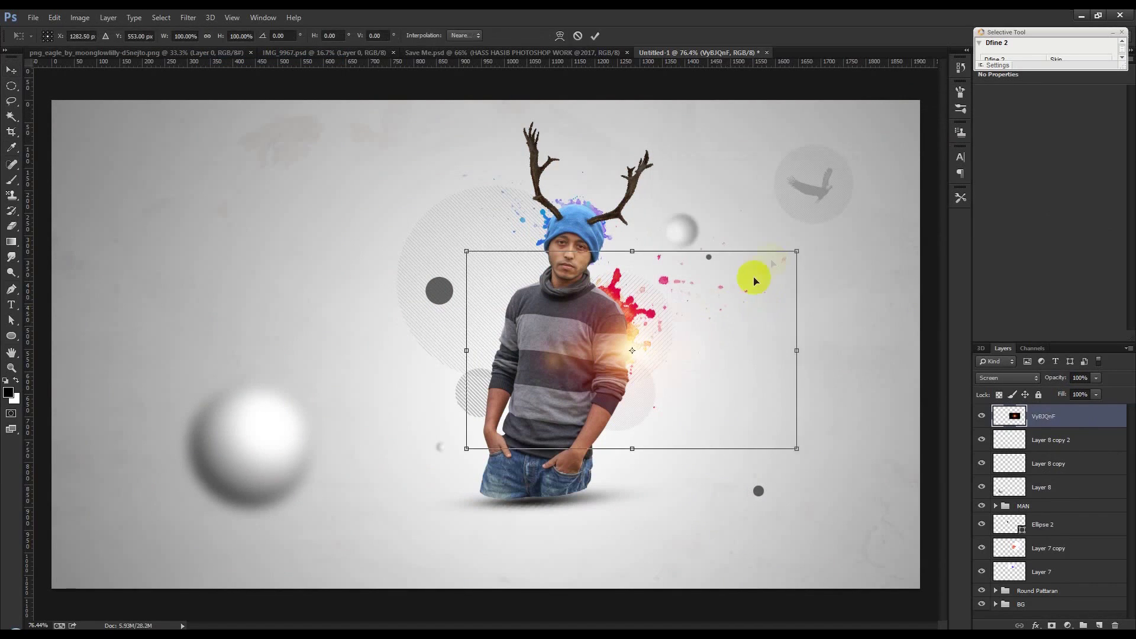
left_click_drag(792, 253, 866, 211)
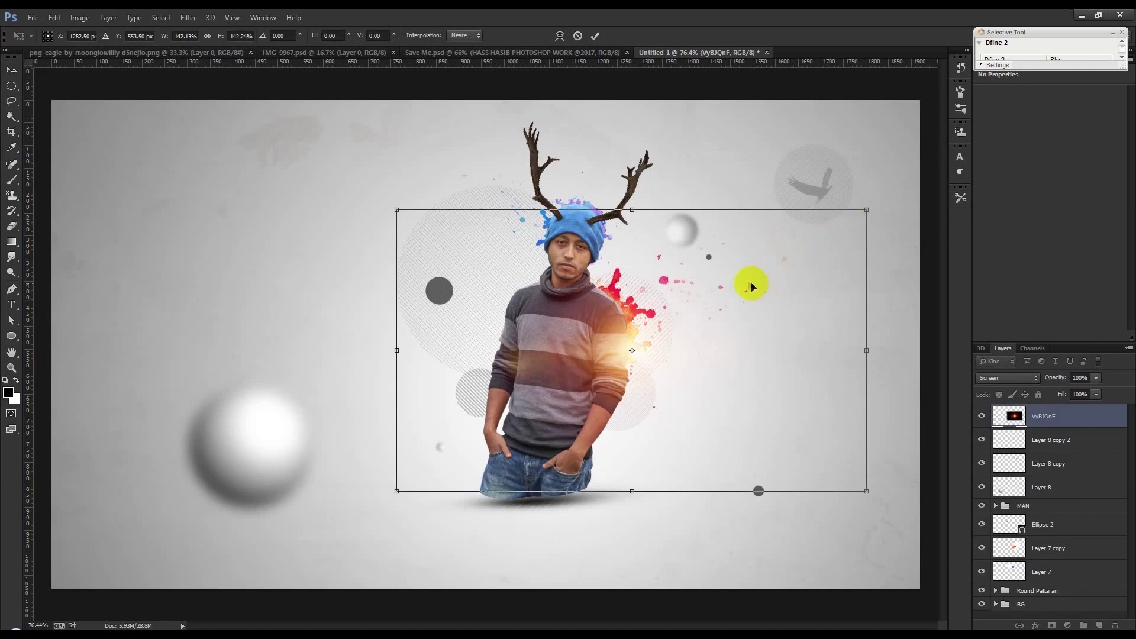
key("Return")
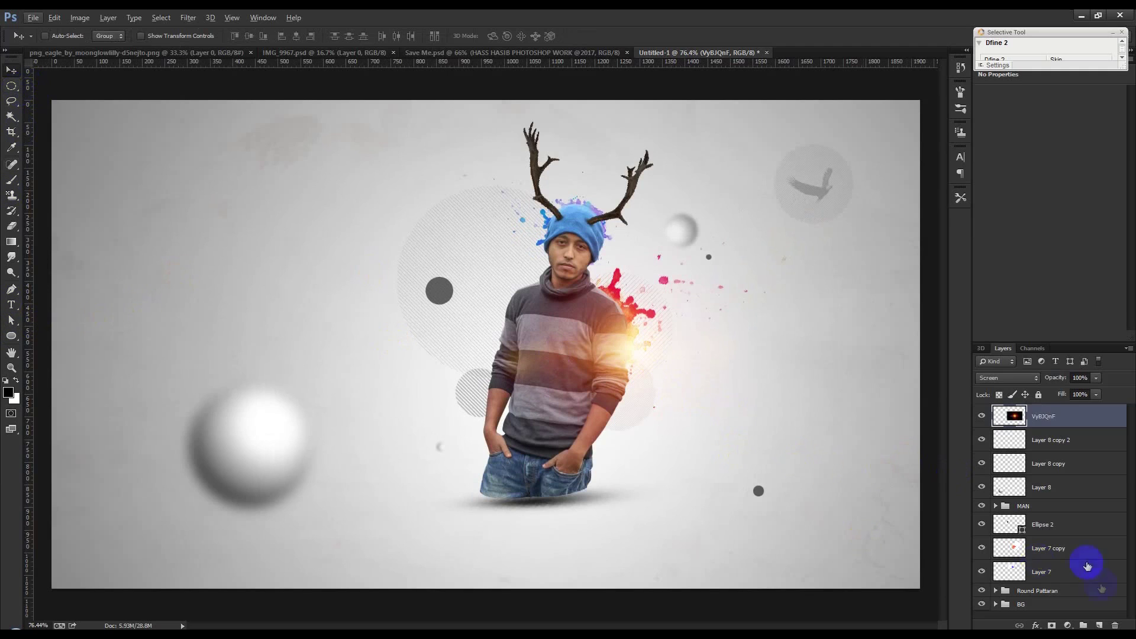
Step: Add a new empty layer and compare with the finished reference image
left_click(1099, 625)
left_click(422, 55)
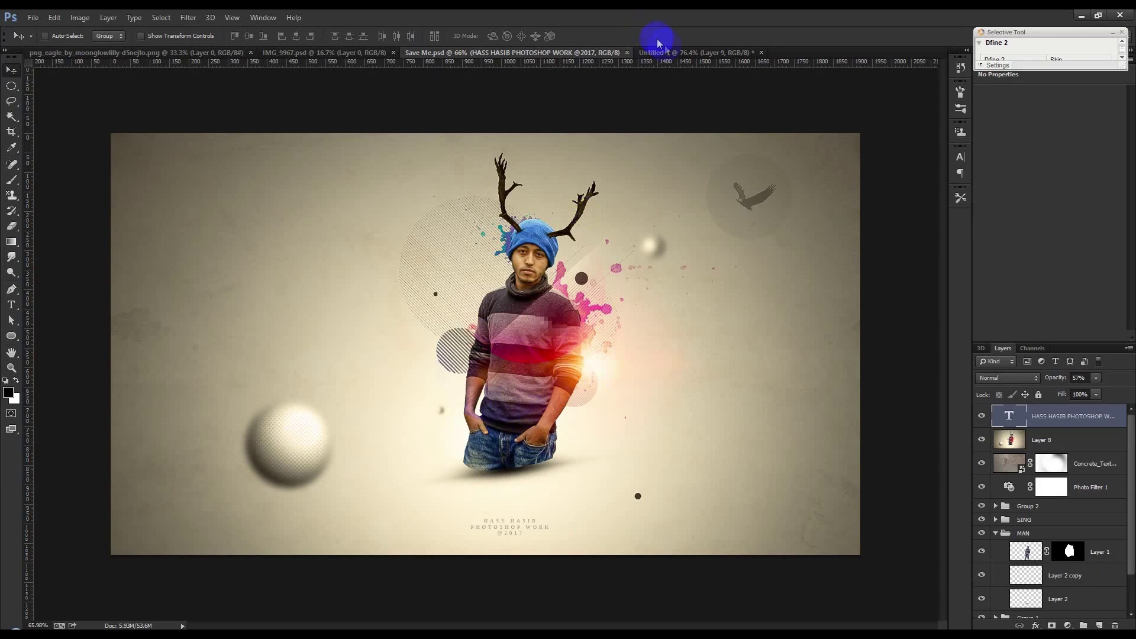
left_click(668, 55)
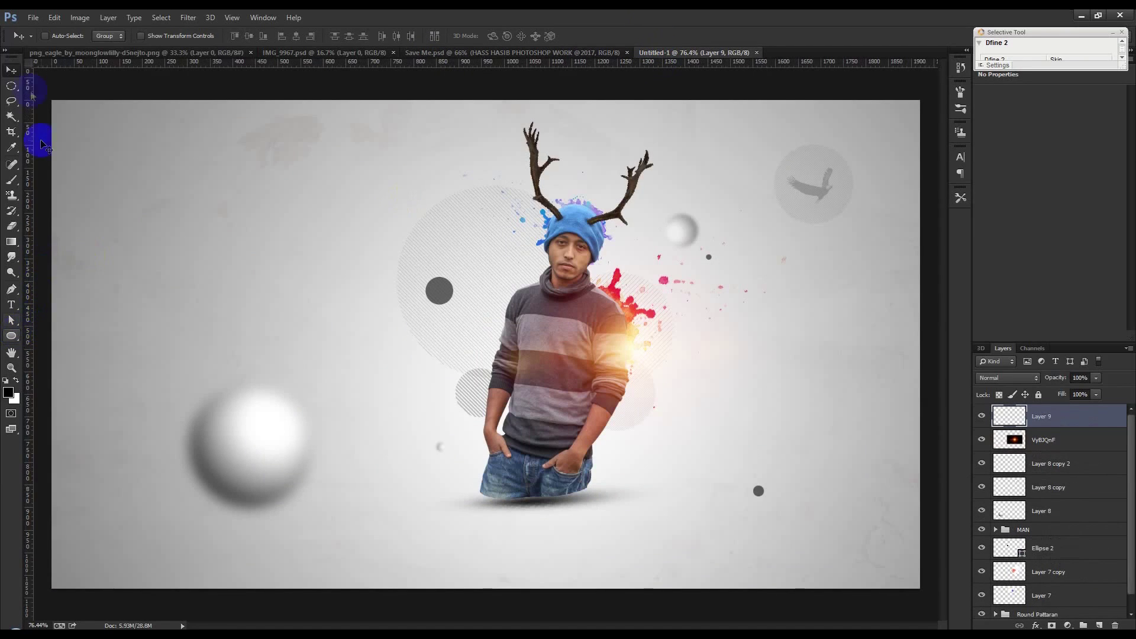
Step: Select a circle in the upper-left and paint it with the paint splash's red, brush size 700
left_click(59, 97)
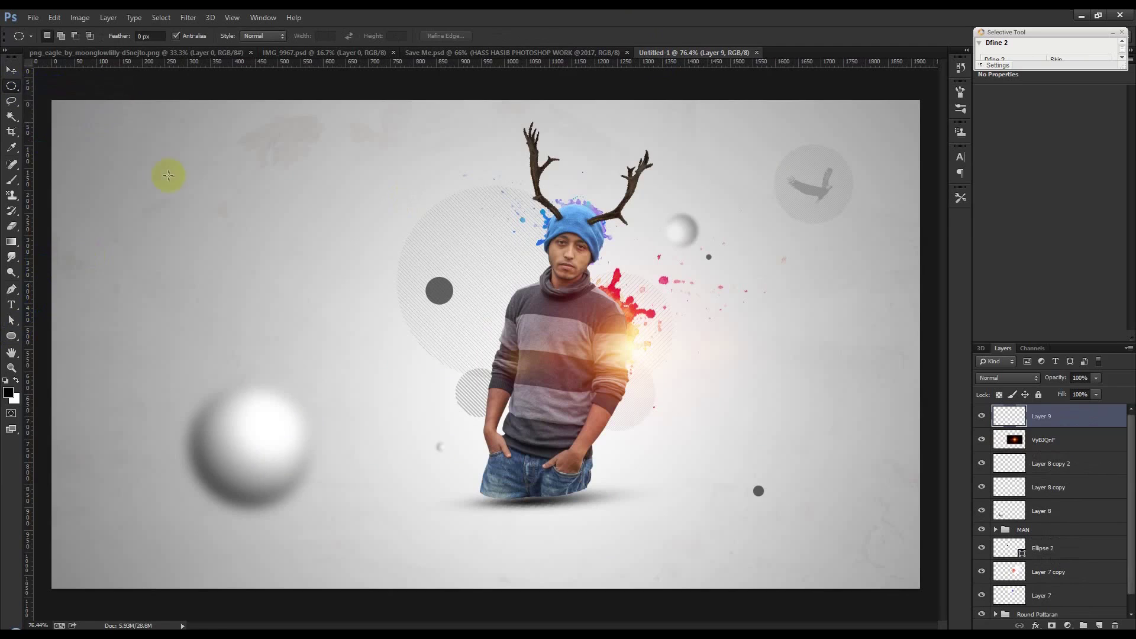
left_click_drag(201, 181, 324, 311)
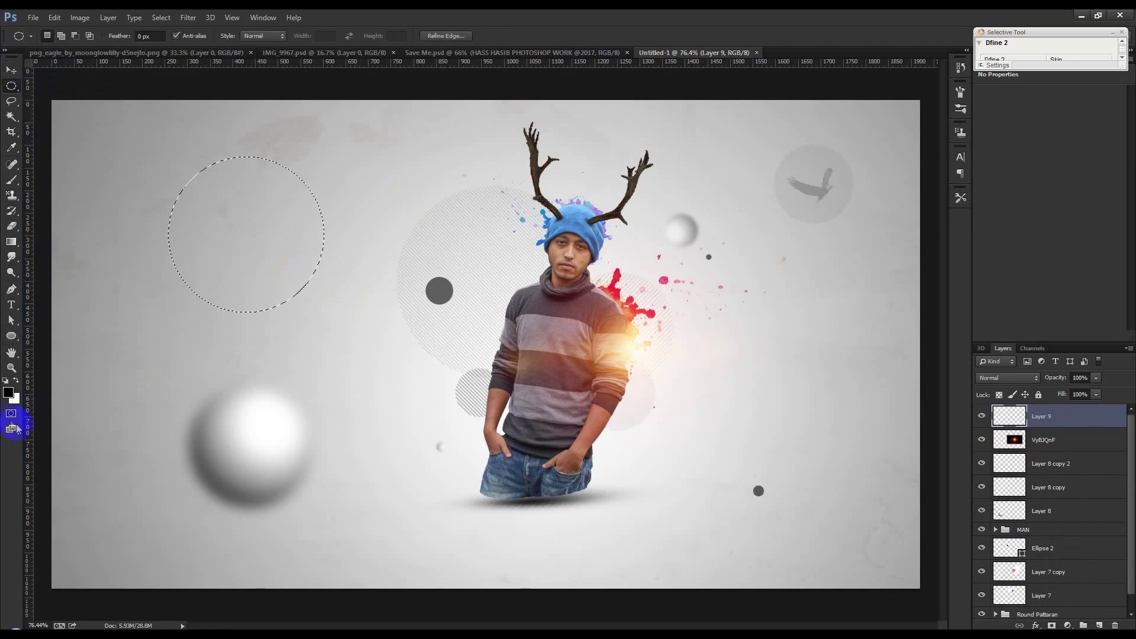
left_click(10, 395)
left_click(616, 277)
left_click(897, 447)
left_click(11, 179)
left_click_drag(151, 299, 307, 322)
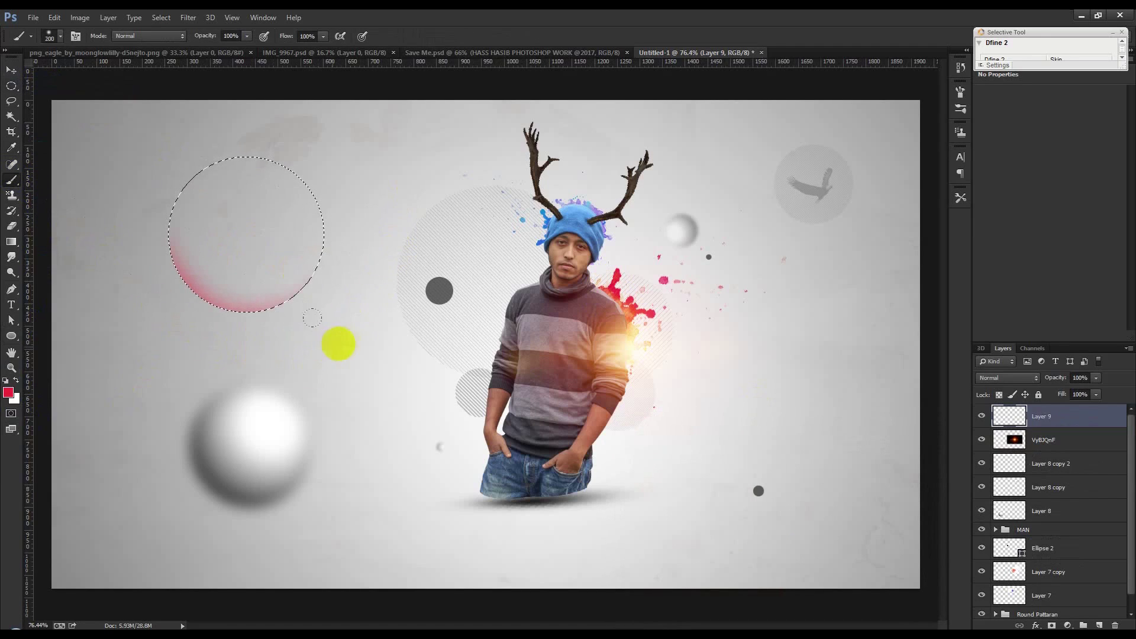
key("bracketright")
key("bracketright")
key("bracketright")
left_click_drag(374, 406, 101, 449)
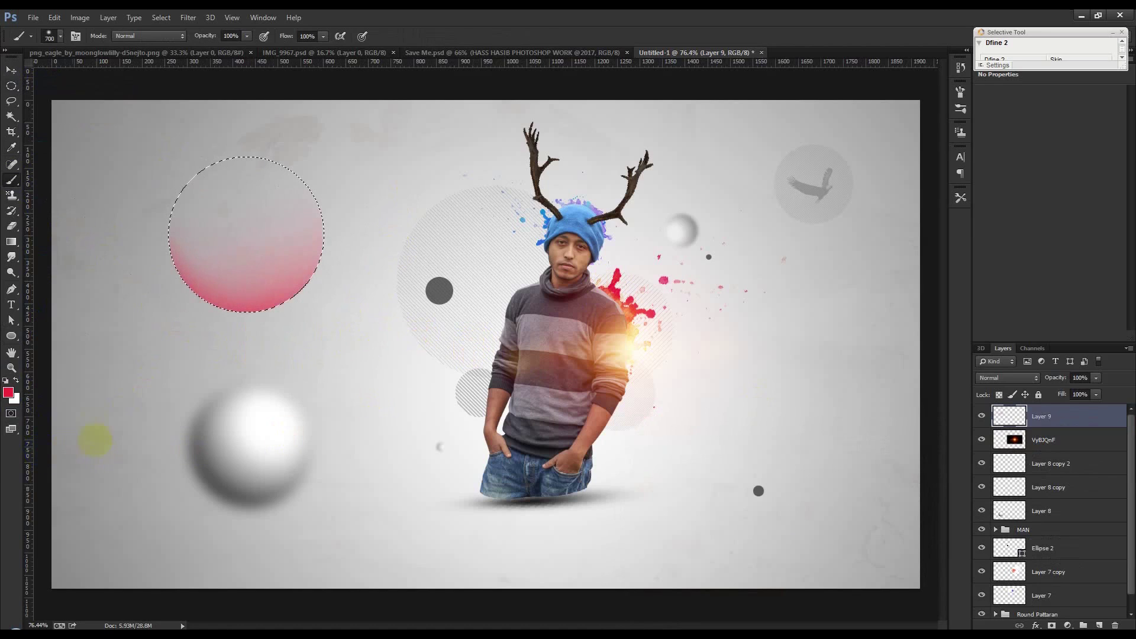
Step: Move the red circle over the man's sweater, set it to Overlay and lower it 141 px
left_click(11, 70)
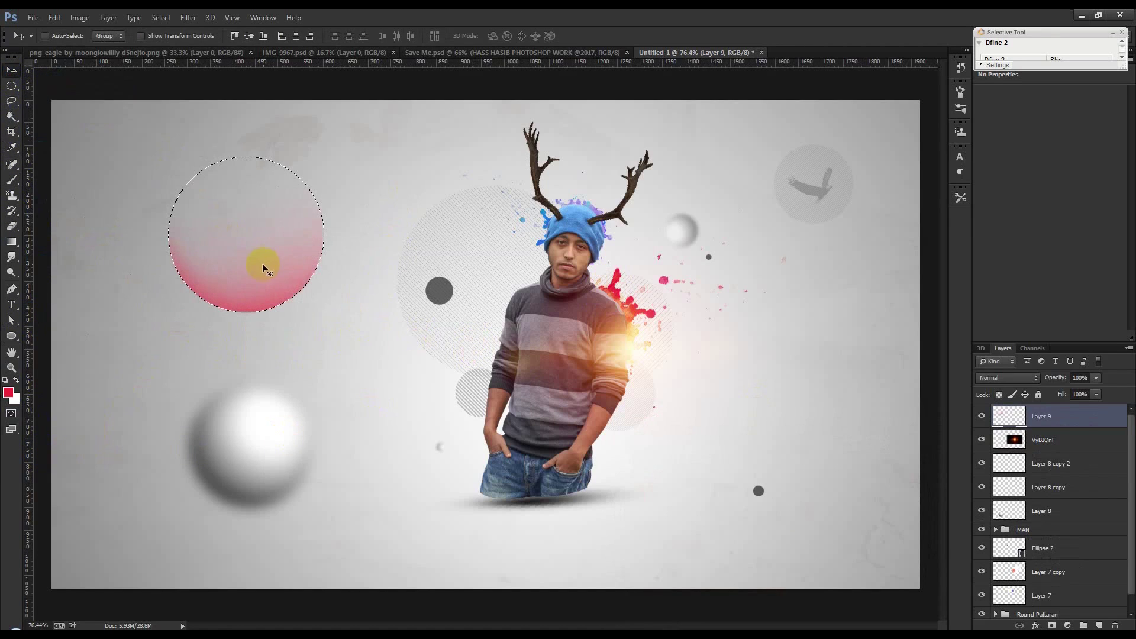
left_click_drag(347, 301, 641, 362)
left_click(1007, 377)
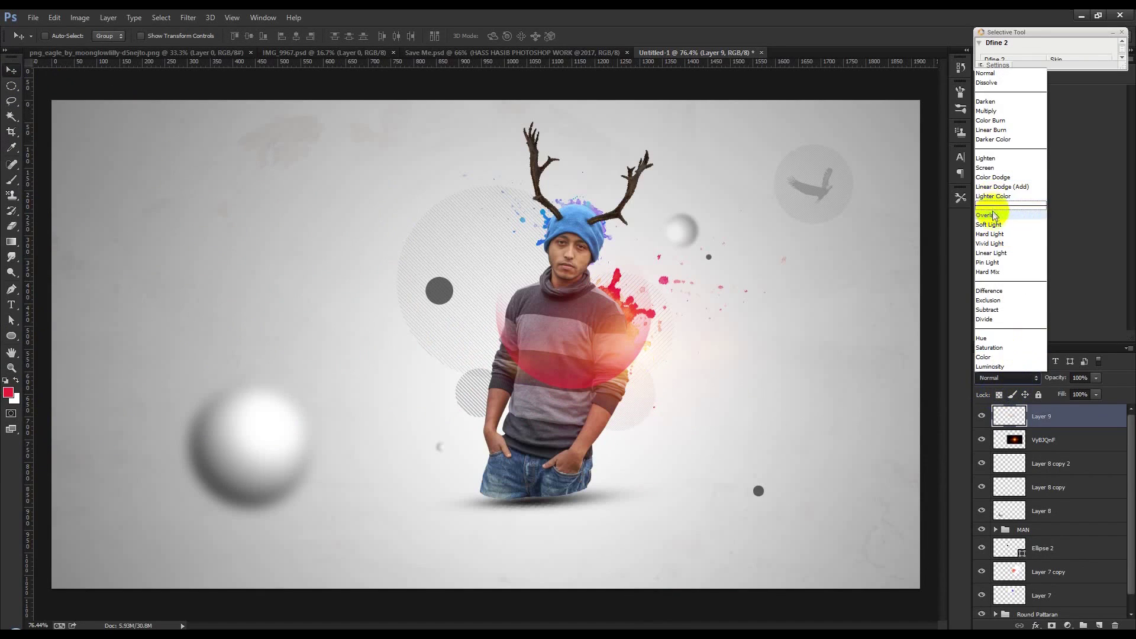
left_click(994, 216)
left_click_drag(734, 326, 717, 393)
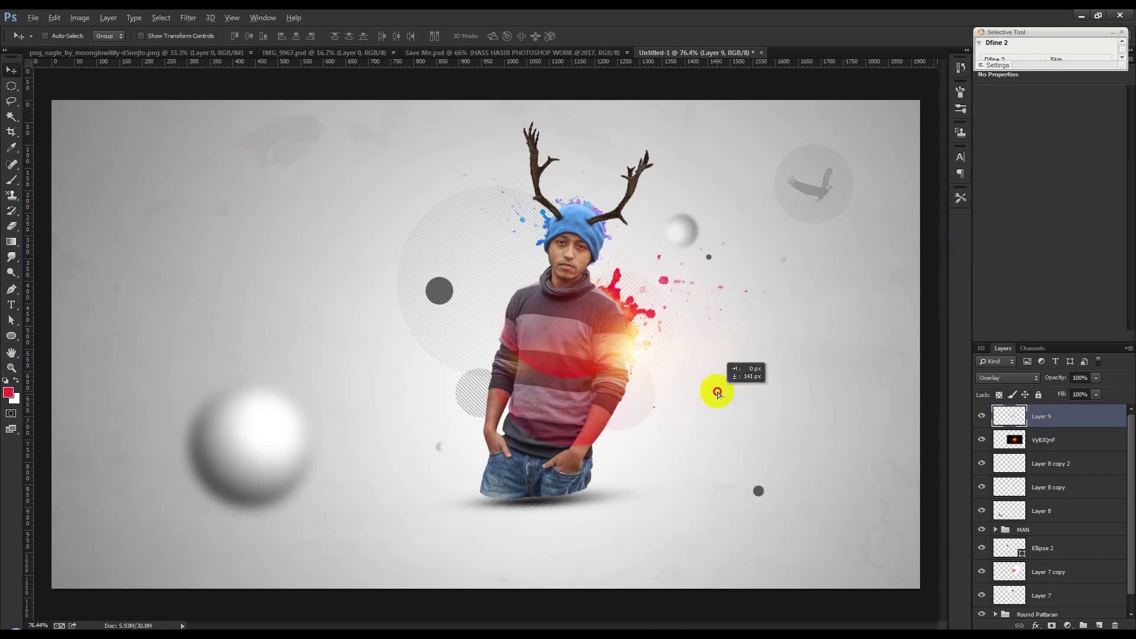
Step: Duplicate the red circle, rotate the copy about 44°, shift it down-left and set it to Screen
key("ctrl+j")
key("ctrl+t")
left_click_drag(812, 329, 744, 490)
left_click_drag(577, 389, 518, 433)
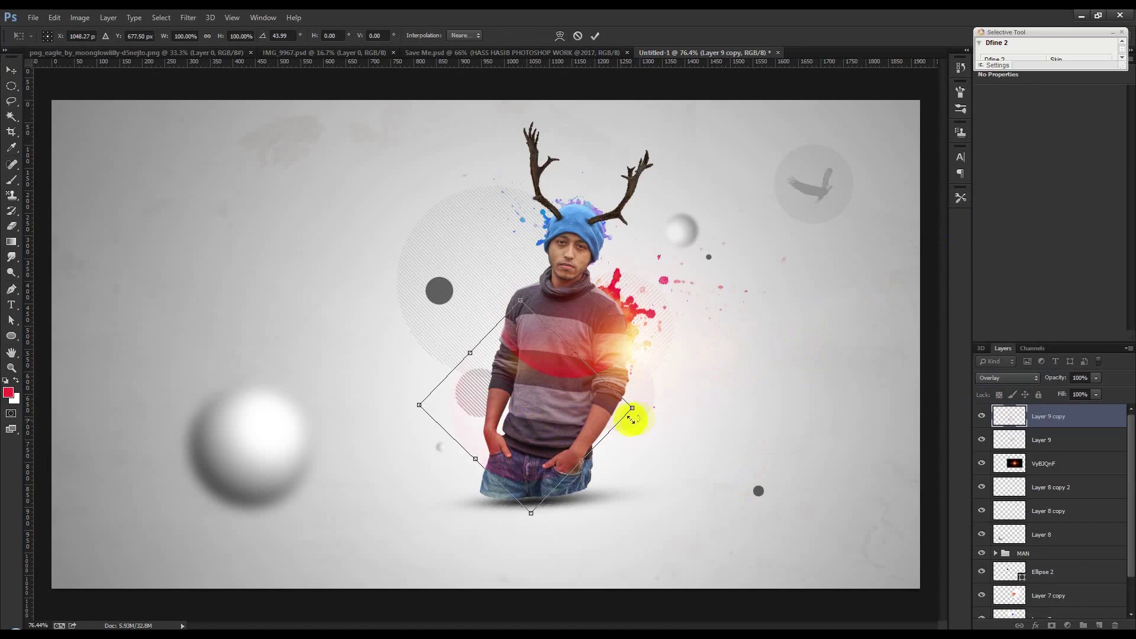
key("Return")
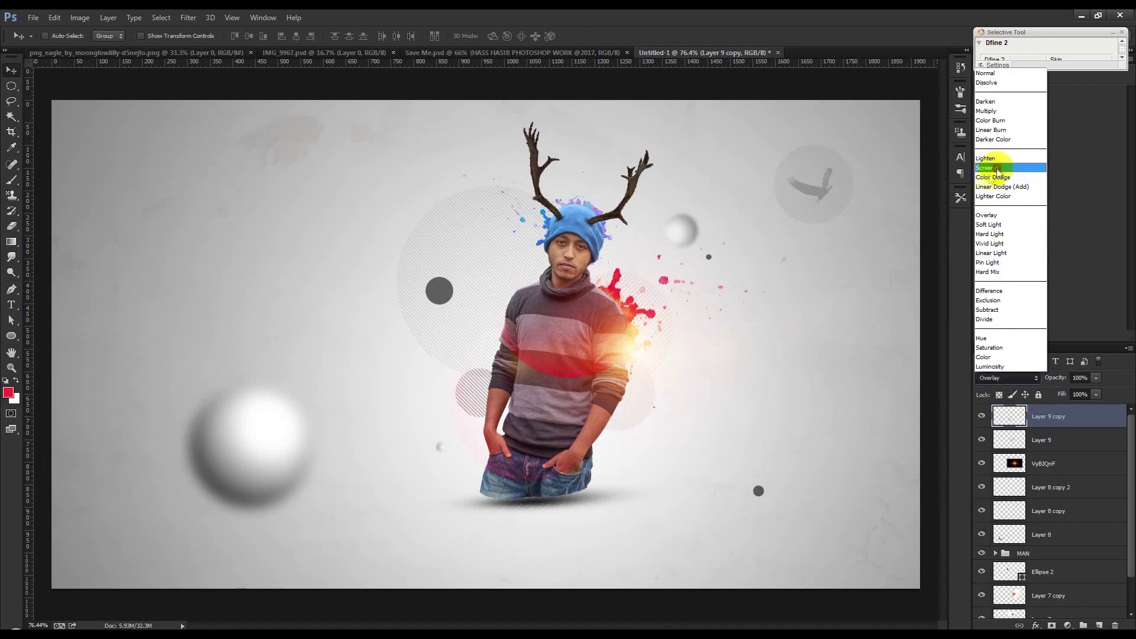
left_click(997, 167)
Step: Set Layer 9 to Screen and rotate it about 20° around the figure
left_click(1013, 445)
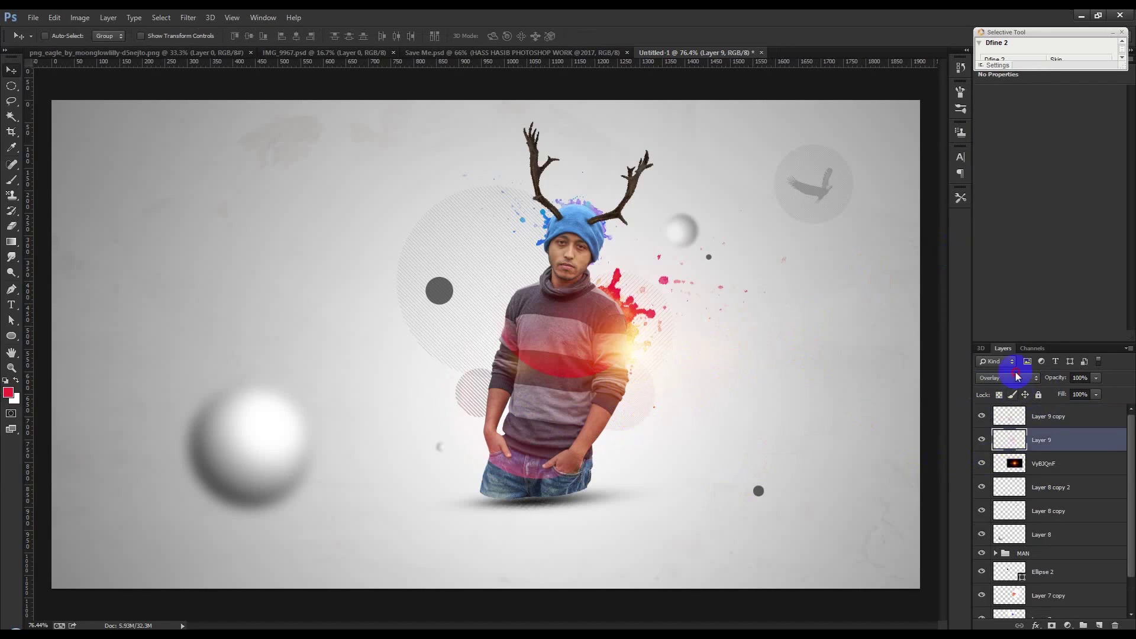
left_click(1008, 378)
left_click(994, 166)
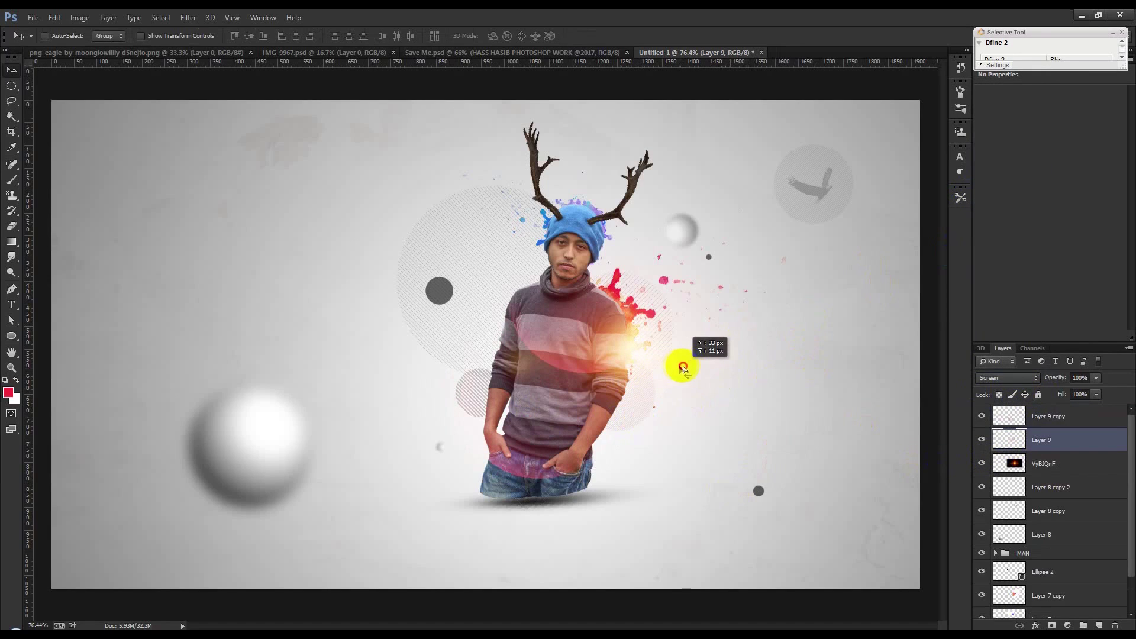
key("ctrl+t")
mouse_move(807, 393)
left_mouse_down()
mouse_move(630, 342)
mouse_move(607, 350)
left_mouse_up()
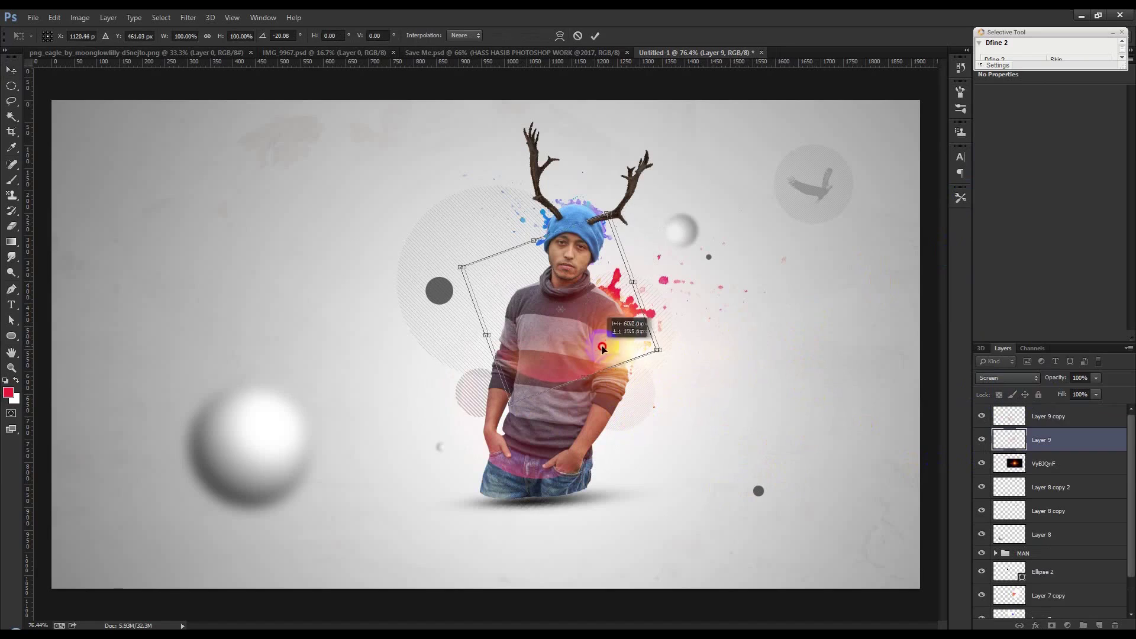
Step: Shift the hue of the Layer 9 copy with Hue/Saturation and add a new empty layer
left_click(1028, 417)
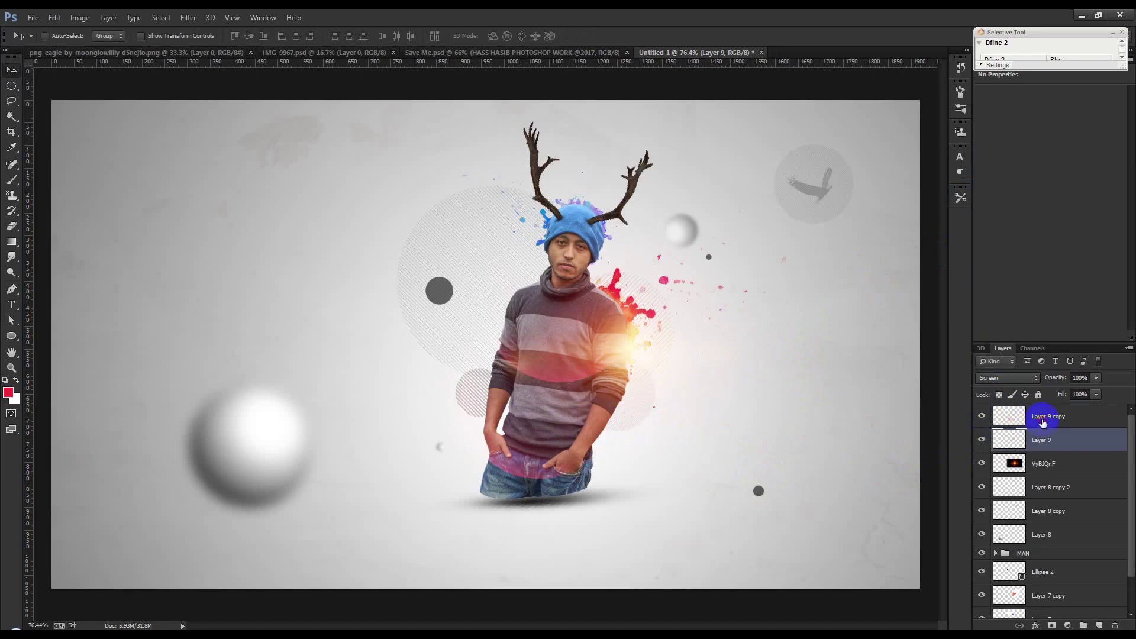
left_click(82, 18)
mouse_move(97, 49)
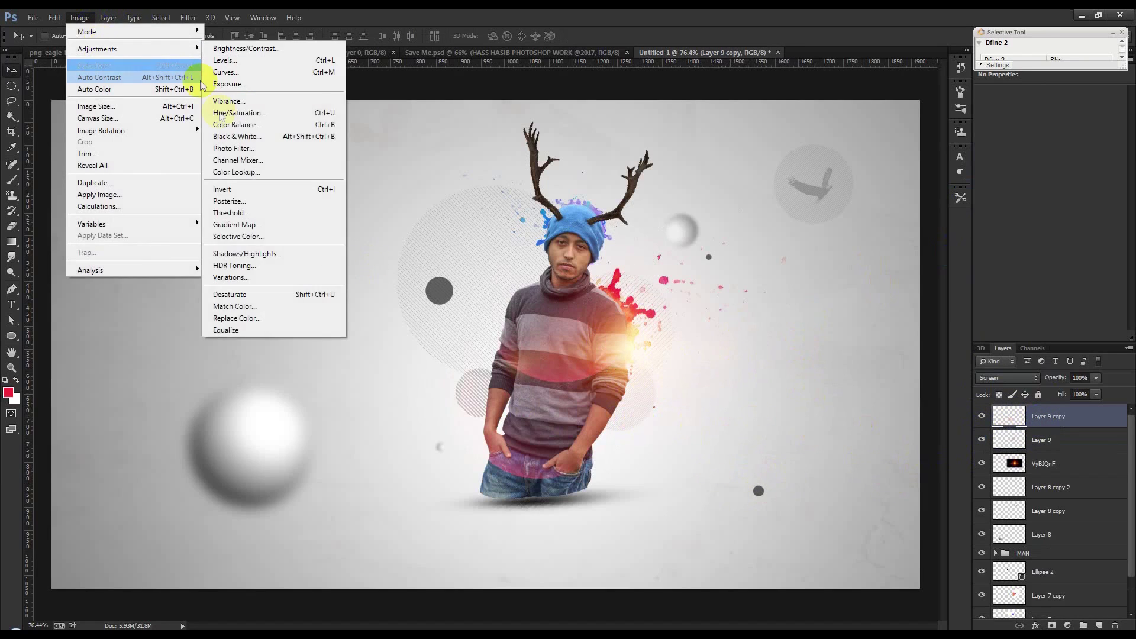
left_click(233, 116)
left_click_drag(799, 210, 752, 213)
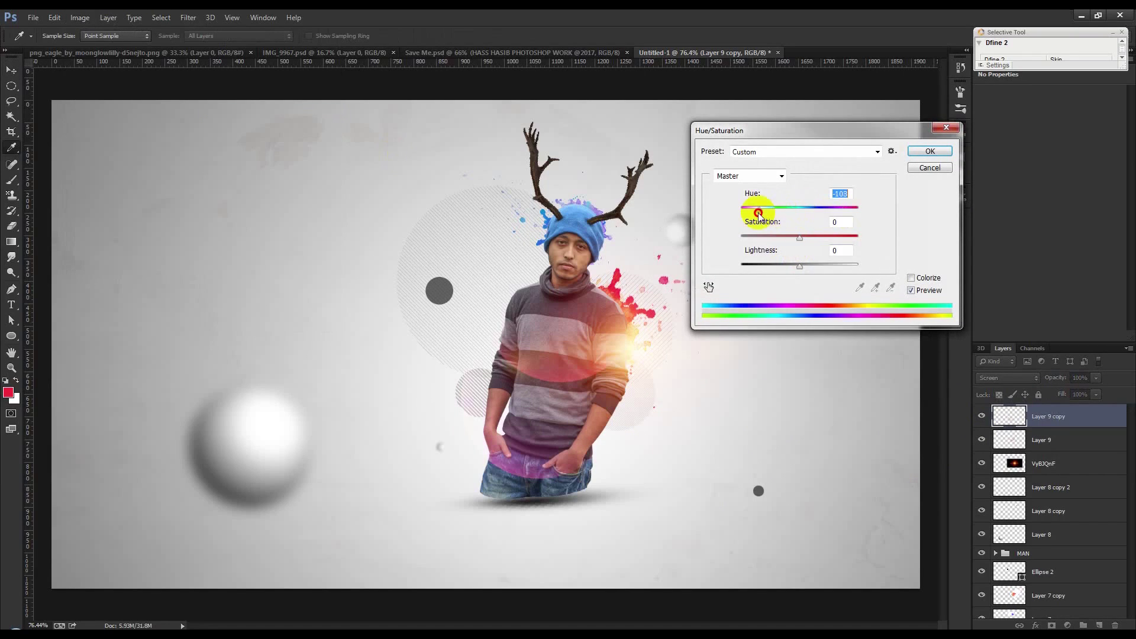
left_click(929, 152)
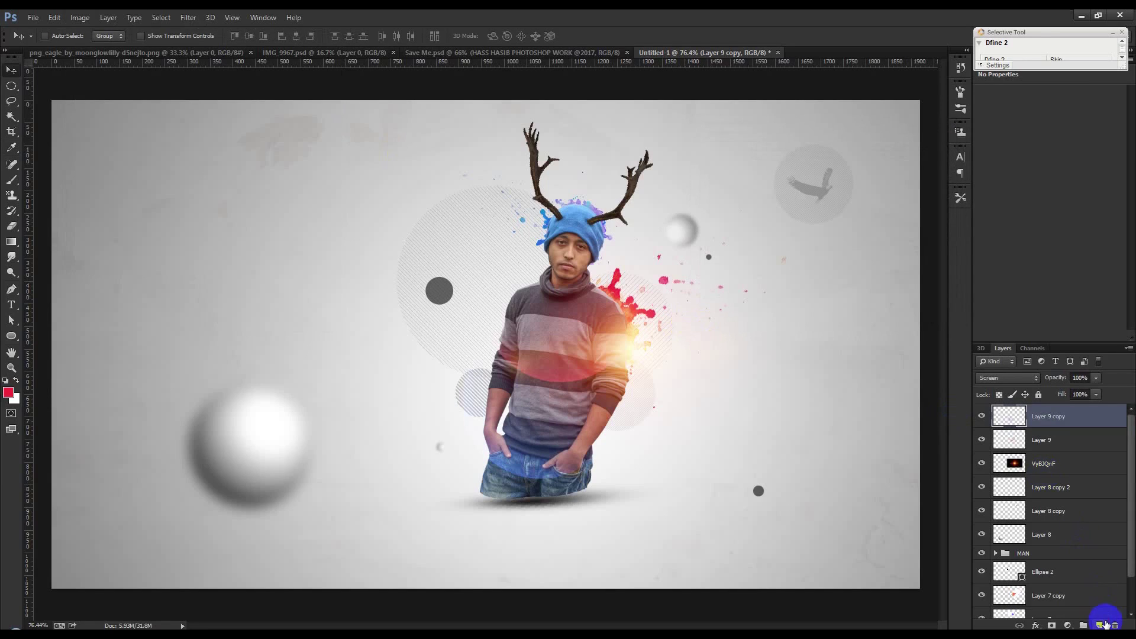
left_click(1105, 623)
left_click_drag(11, 86, 38, 87)
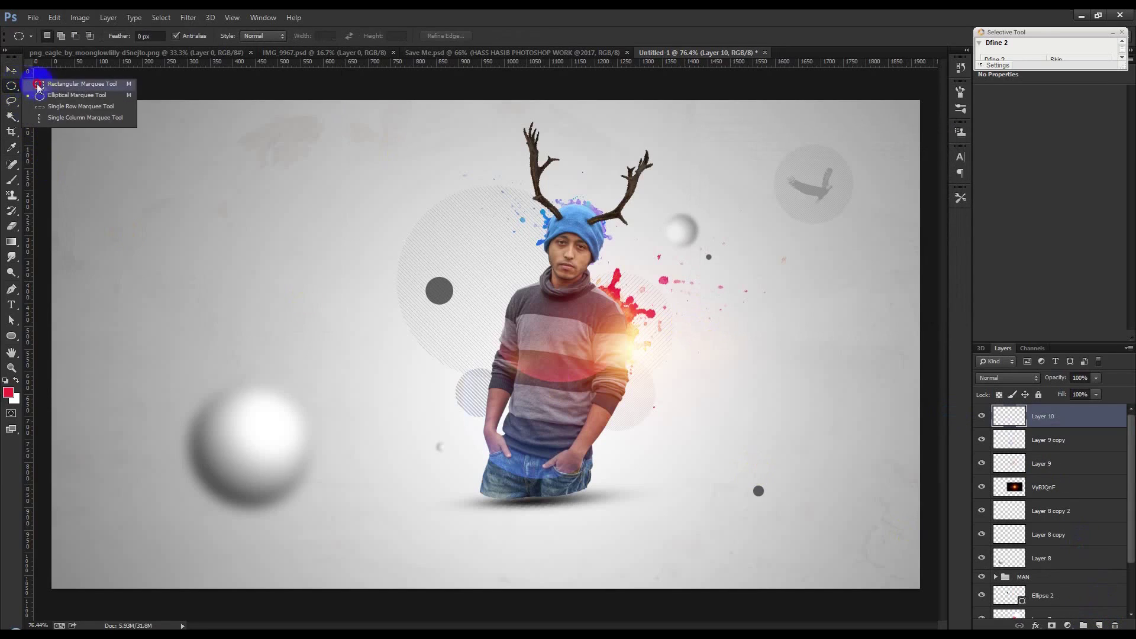
Step: Paint white with a soft brush inside a wide rectangular band, then deselect
left_click(38, 85)
left_click_drag(95, 138, 637, 211)
left_click(15, 380)
left_click(11, 179)
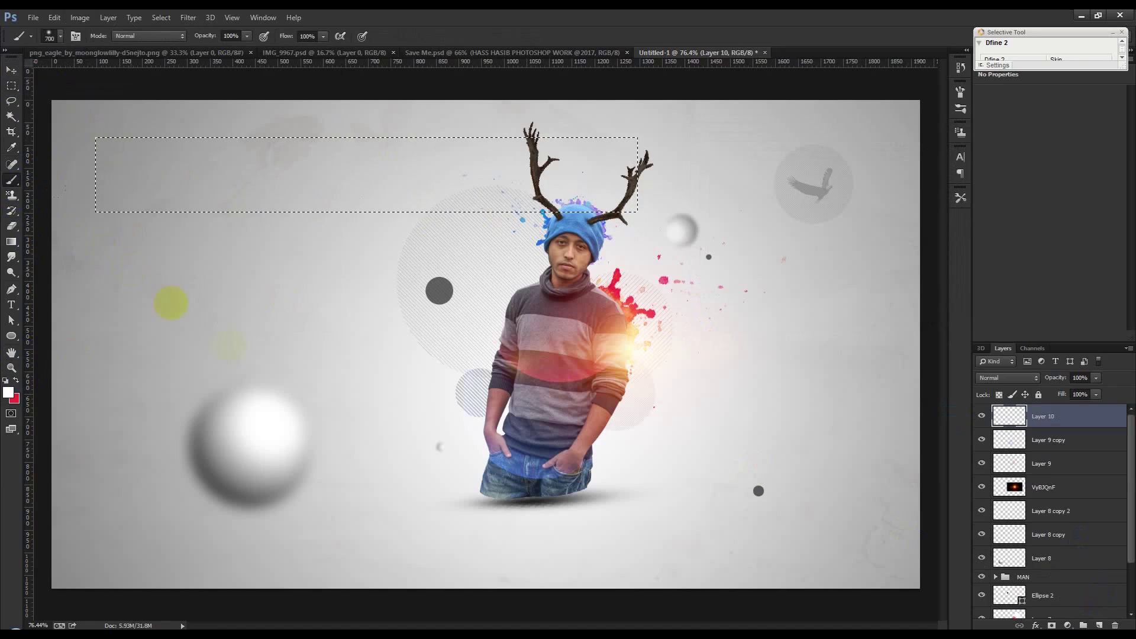
left_click_drag(112, 232, 175, 238)
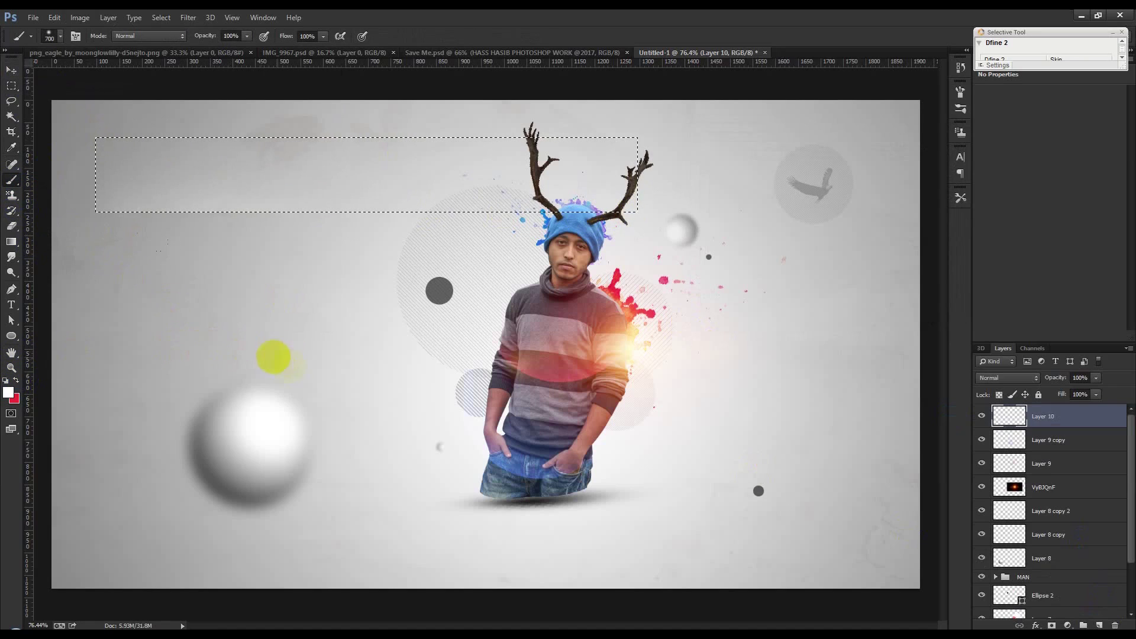
left_click_drag(337, 358, 323, 378)
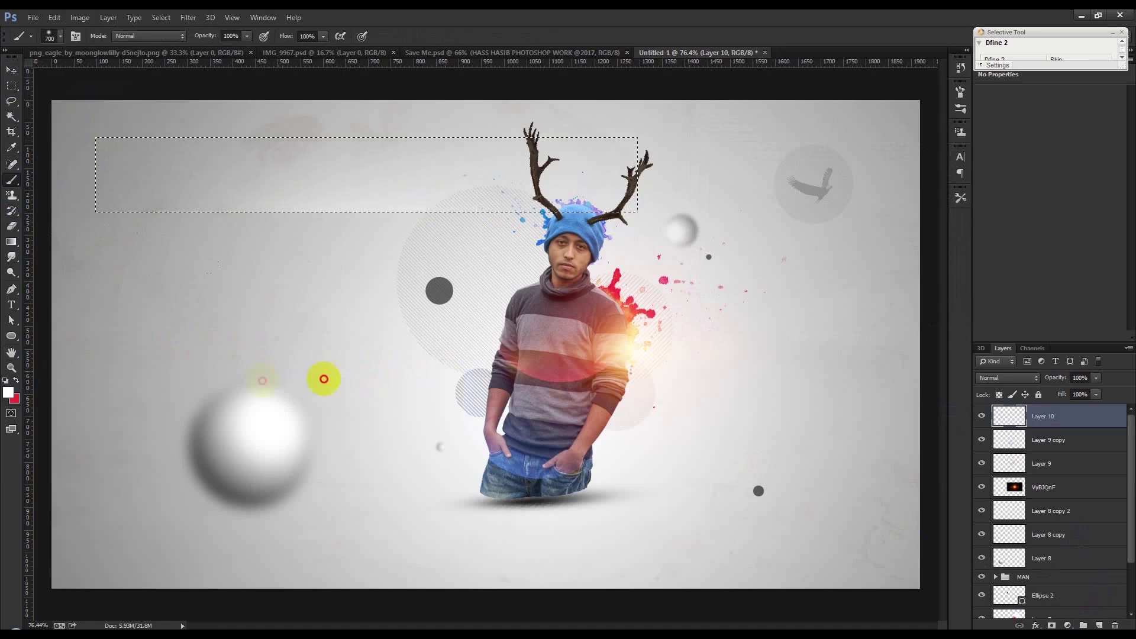
key("ctrl+d")
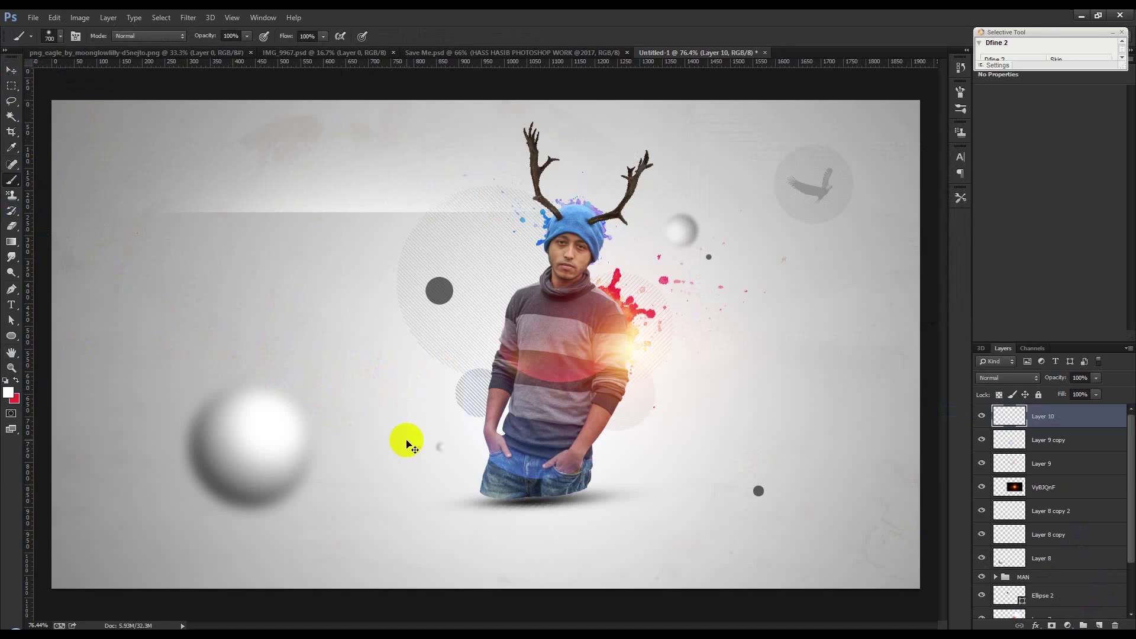
Step: Move the white stripe down over the figure and rotate it diagonally
key("ctrl+t")
left_click_drag(418, 190, 515, 402)
mouse_move(621, 579)
left_mouse_down()
mouse_move(679, 400)
mouse_move(730, 500)
left_mouse_up()
left_click(595, 309)
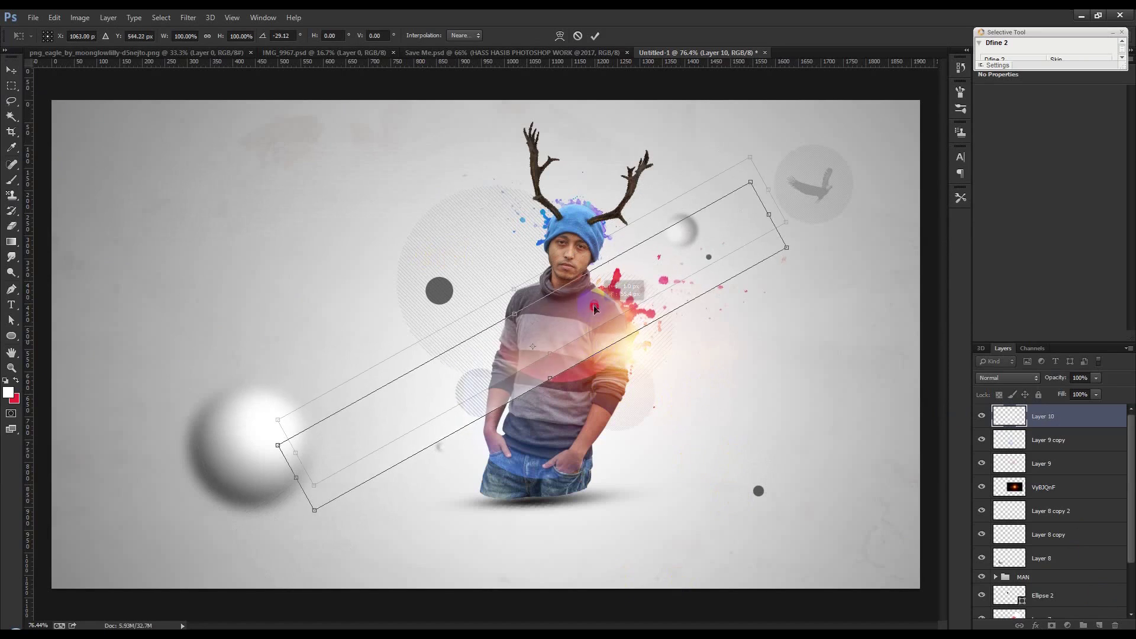
key("Return")
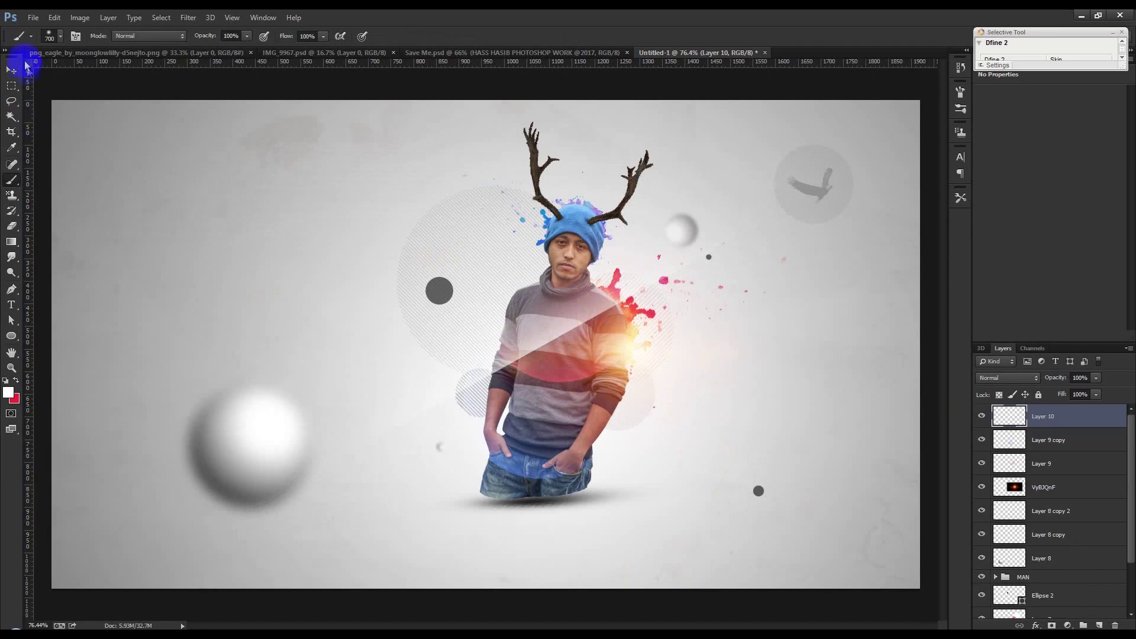
Step: Set the stripe to Soft Light and move it onto the figure
left_click(13, 68)
left_click(1005, 378)
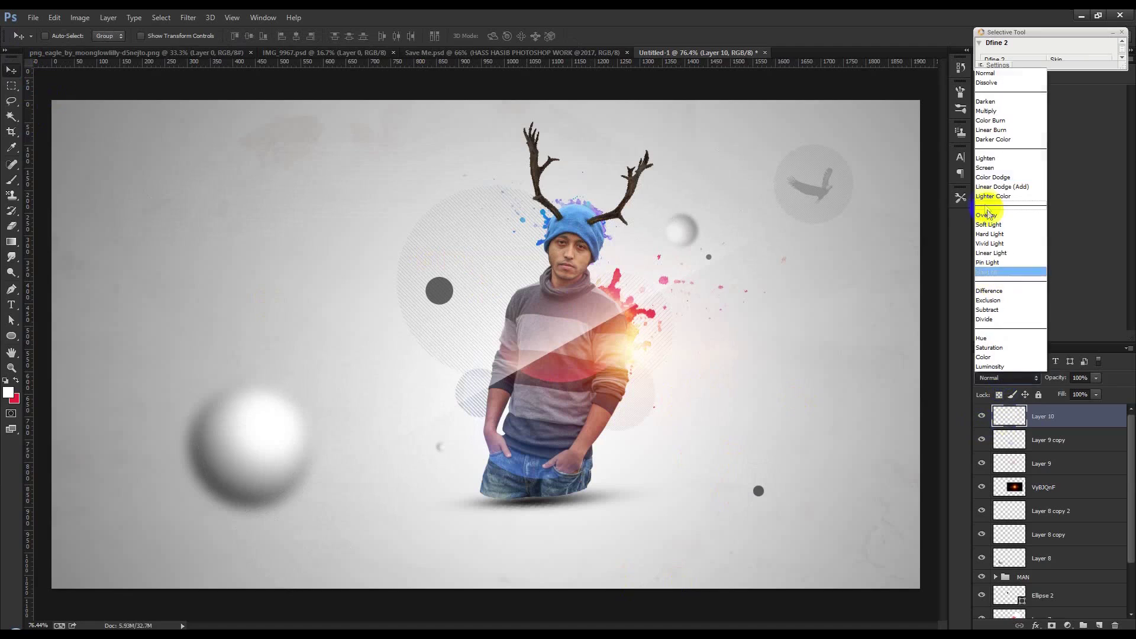
left_click(988, 224)
left_click_drag(639, 393, 647, 386)
Step: Reverse the stripe's direction, scale it to about 58% and place it over the chest
key("ctrl+t")
mouse_move(429, 554)
left_mouse_down()
mouse_move(238, 289)
mouse_move(480, 243)
mouse_move(792, 208)
left_mouse_up()
left_click_drag(802, 146, 715, 220)
left_click_drag(605, 287, 629, 303)
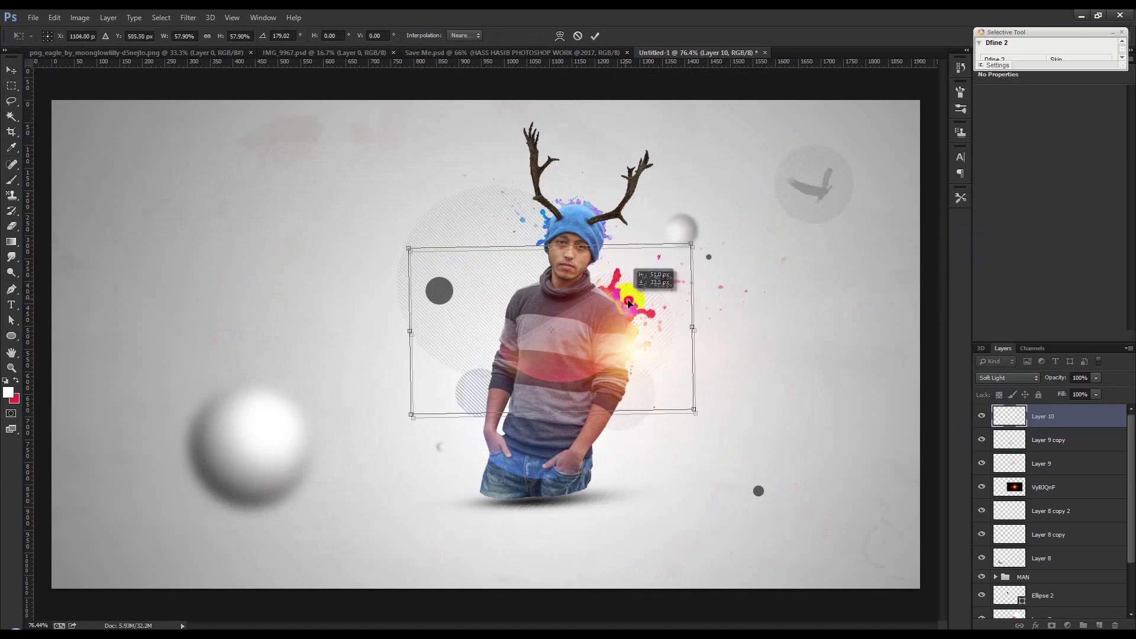
left_click_drag(794, 375, 680, 266)
left_click(595, 35)
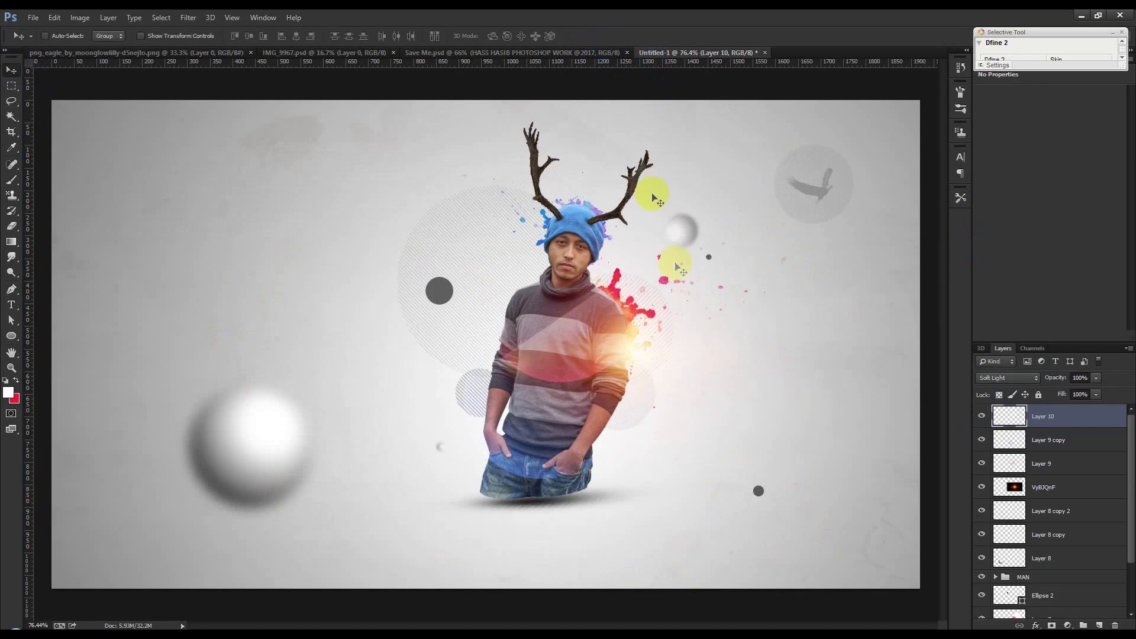
Step: Switch to the finished reference document Save Me.psd
scroll(705, 478, "down", 2)
scroll(705, 474, "up", 1)
left_click(595, 53)
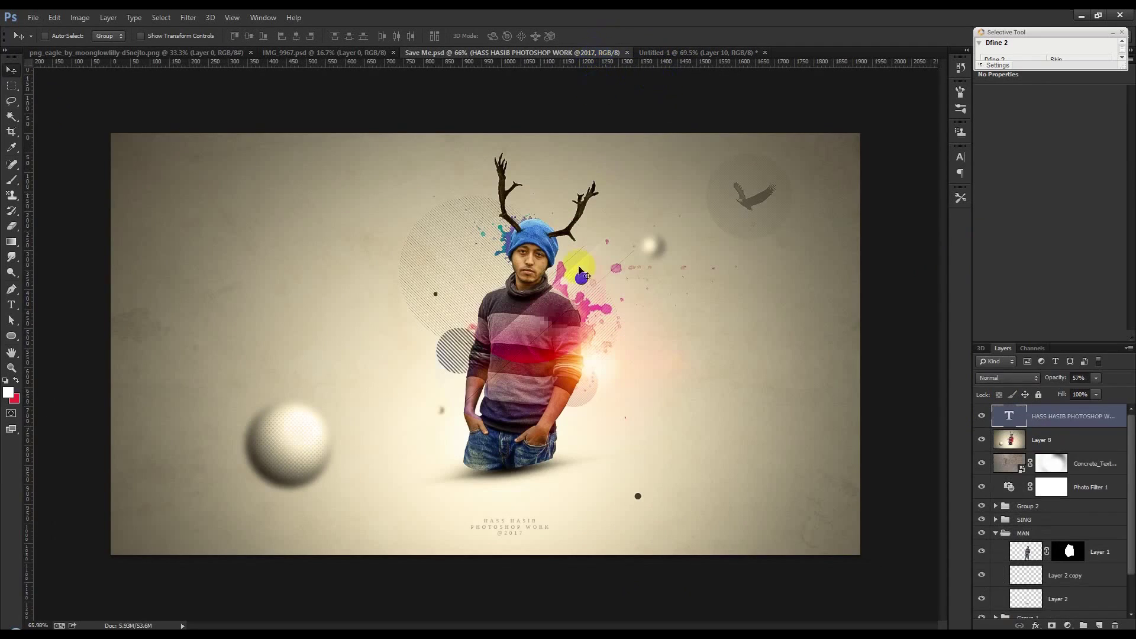
Step: In Untitled-1, draw three diagonal lines across the figure above the Ellipse 2 layer
left_click(648, 52)
scroll(1071, 570, "down", 2)
left_click(1054, 557)
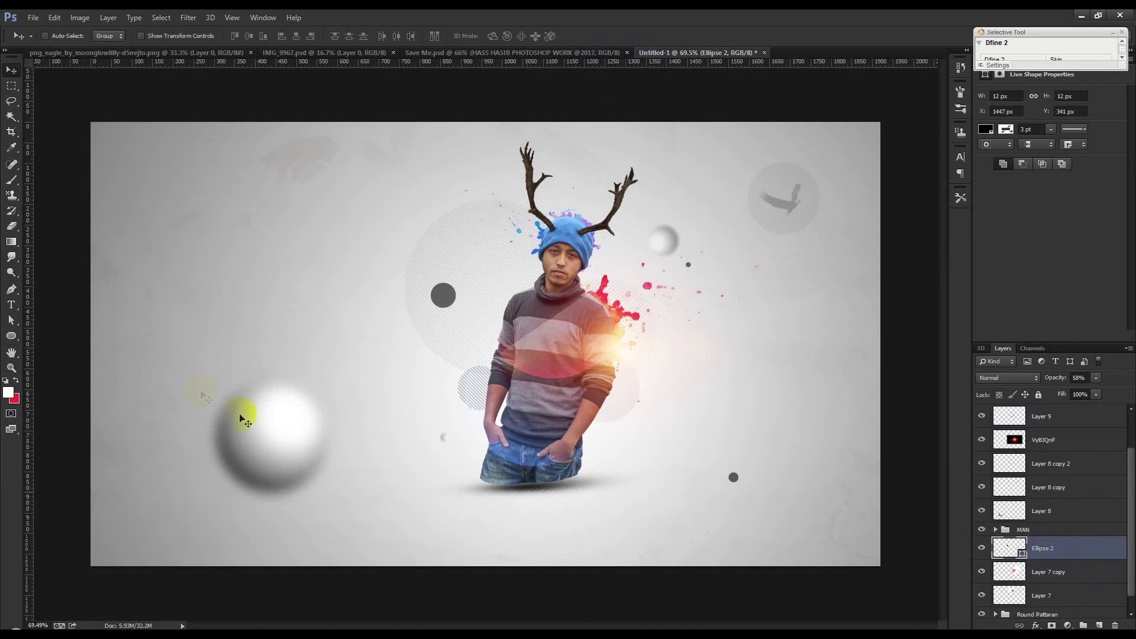
left_click_drag(12, 335, 59, 378)
left_click_drag(437, 417, 717, 225)
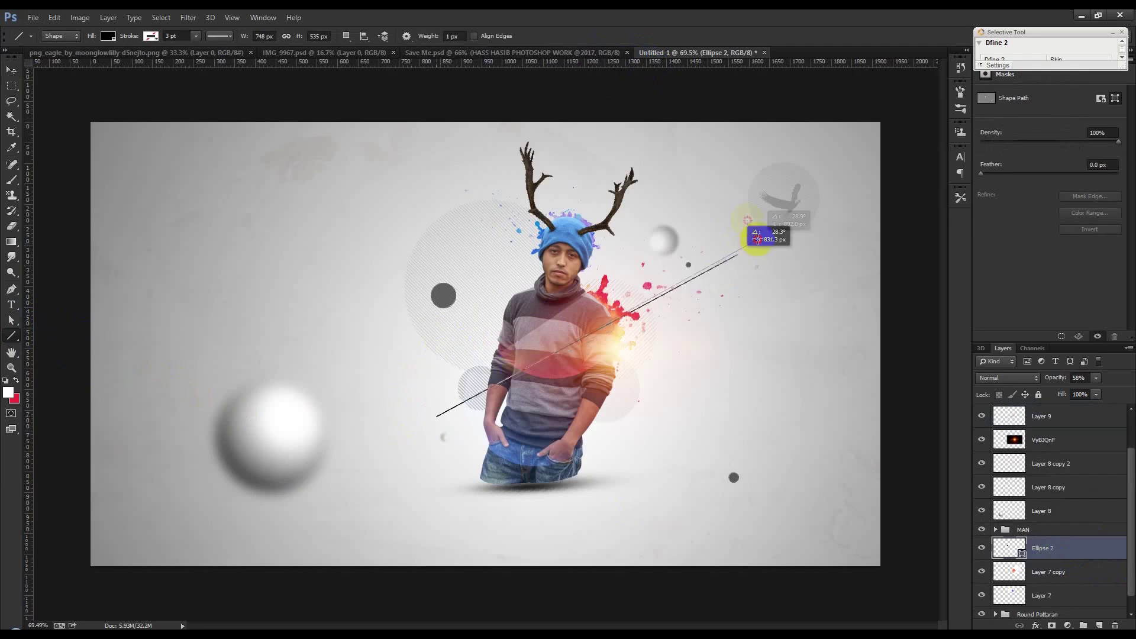
left_click_drag(717, 225, 723, 223)
left_click_drag(367, 492, 603, 322)
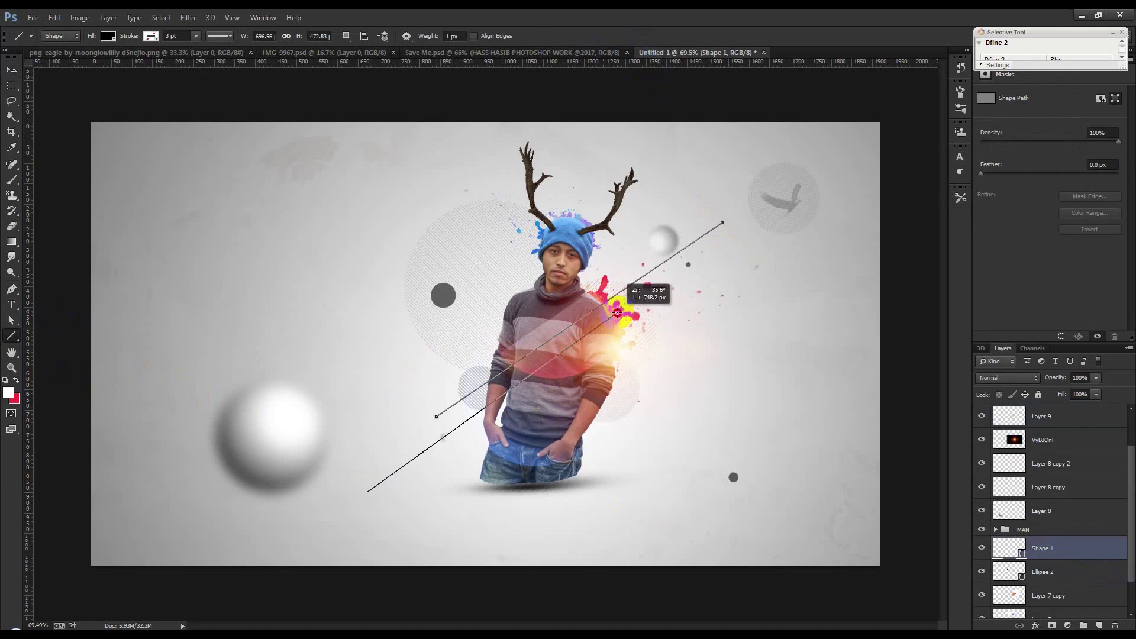
mouse_move(451, 364)
left_mouse_down()
mouse_move(628, 261)
mouse_move(628, 243)
left_mouse_up()
Step: Lower the opacity of the Shape 1–3 line layers to 12%
left_click(11, 70)
left_click(1039, 484)
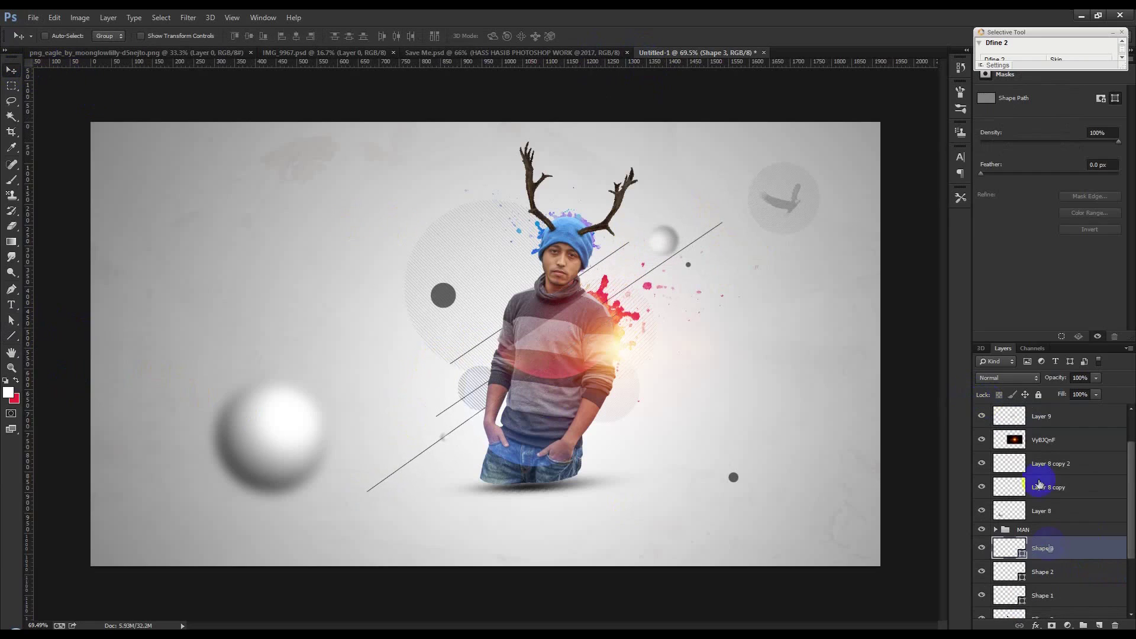
left_click(1059, 594, "shift")
left_click_drag(1056, 382, 983, 383)
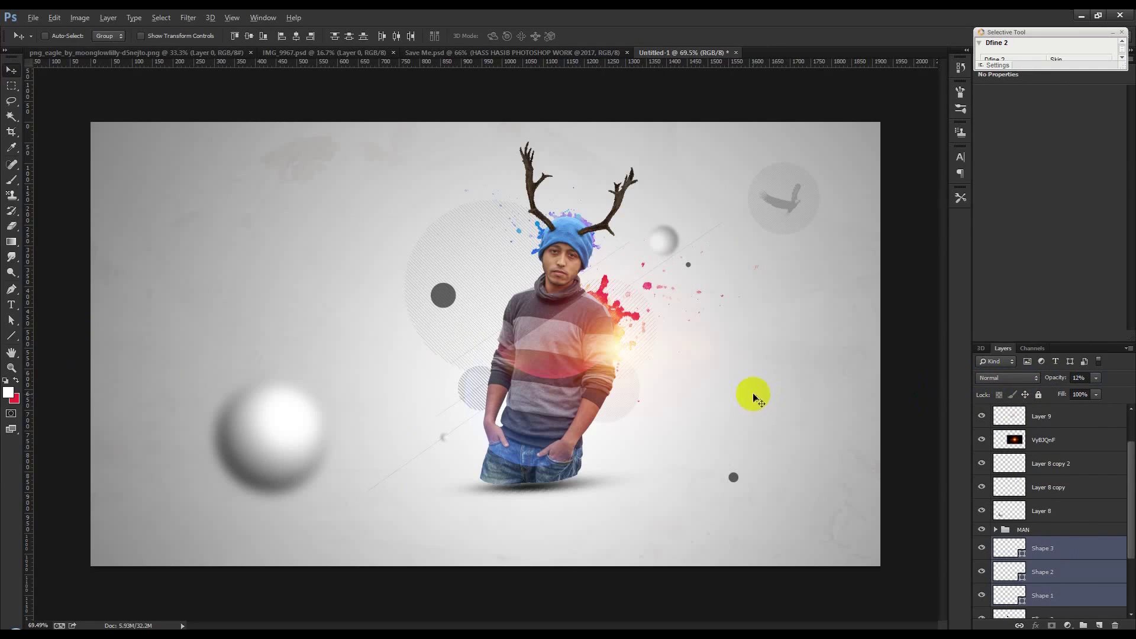
Step: Move the VyBJQnF glow layer to the top of the layer stack
scroll(753, 393, "down", 1)
mouse_move(1035, 438)
left_mouse_down()
mouse_move(1060, 406)
mouse_move(1053, 415)
left_mouse_up()
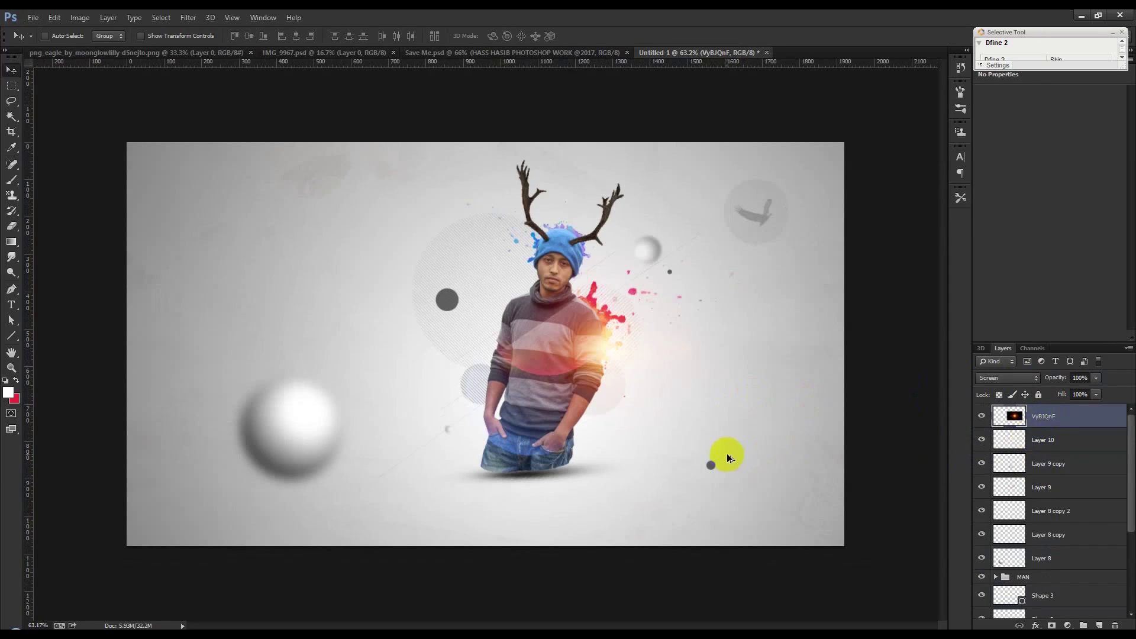
scroll(726, 453, "up", 1)
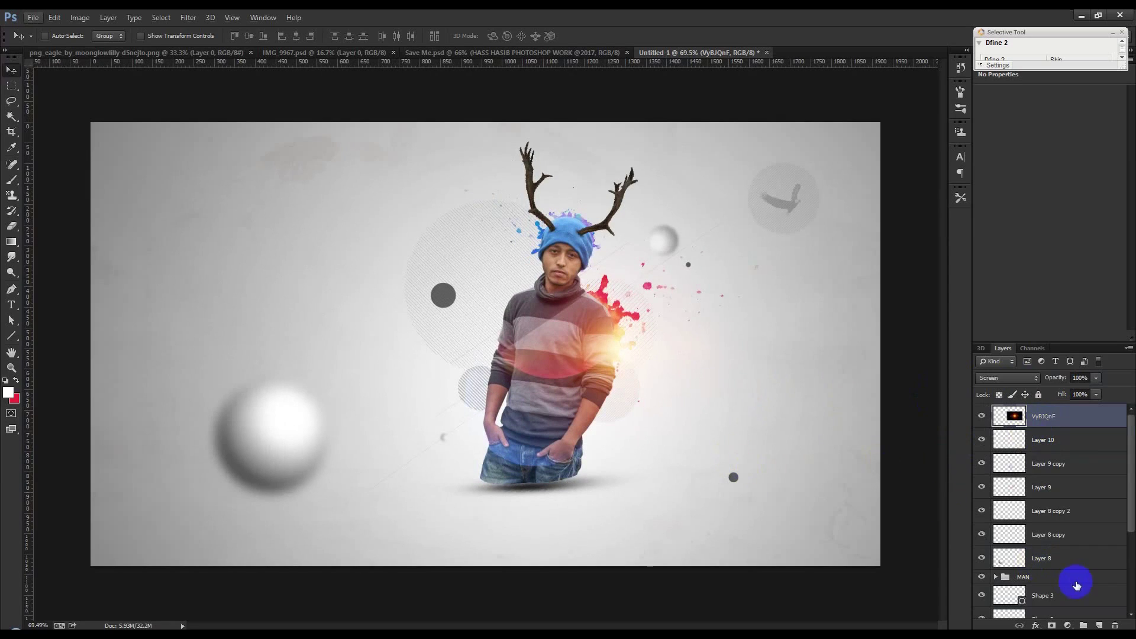
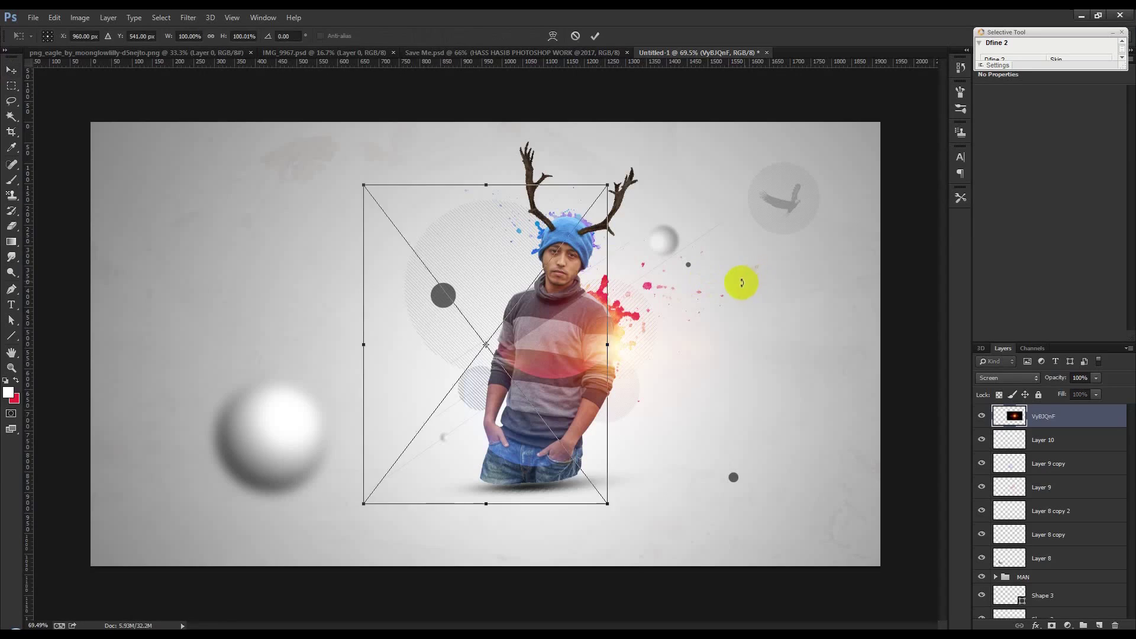
Step: Rotate the dirtypaper2 texture -90°, stretch it over the canvas, and set it to Multiply with reduced opacity
left_click_drag(728, 218, 441, 172)
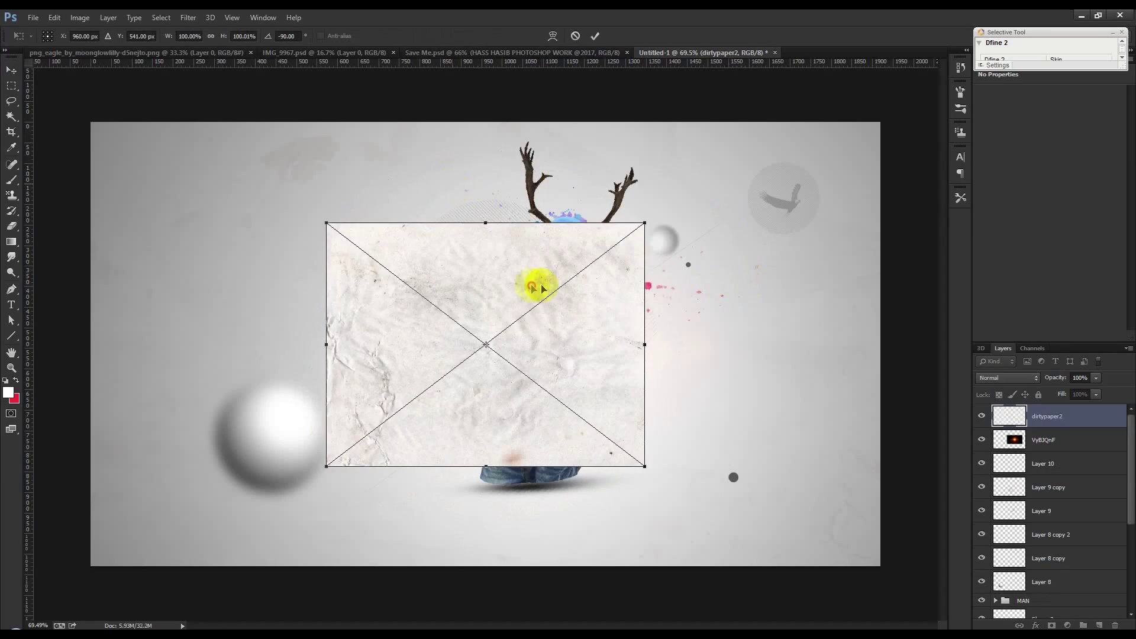
left_click_drag(541, 290, 310, 189)
left_click_drag(410, 364, 878, 565)
left_click(1008, 378)
left_click(994, 111)
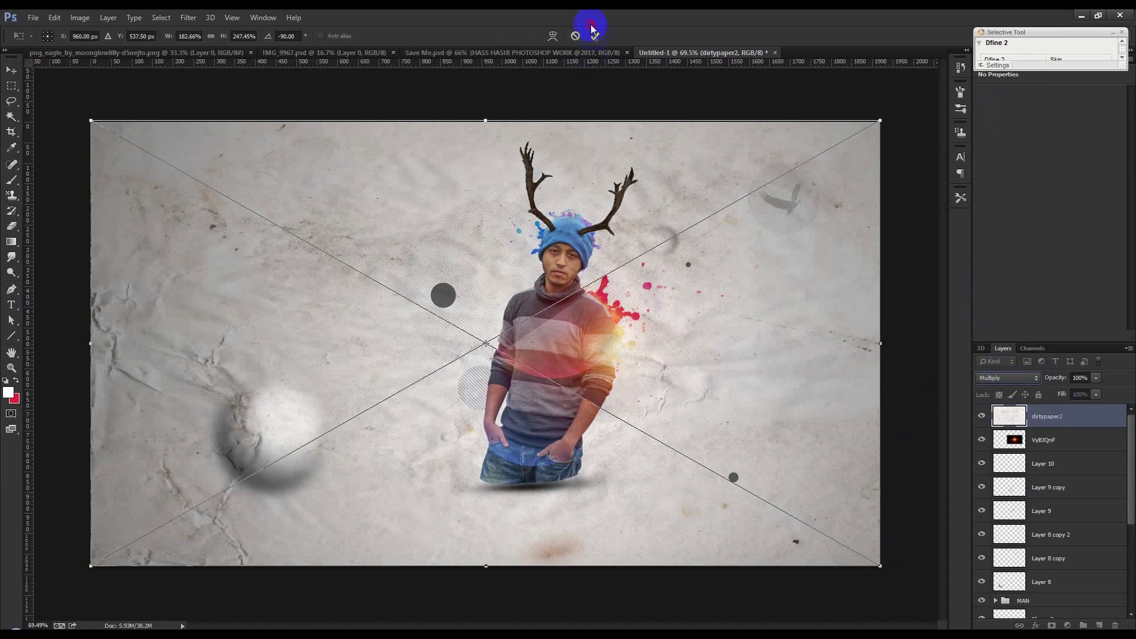
left_click(595, 35)
left_click_drag(1051, 382, 1014, 381)
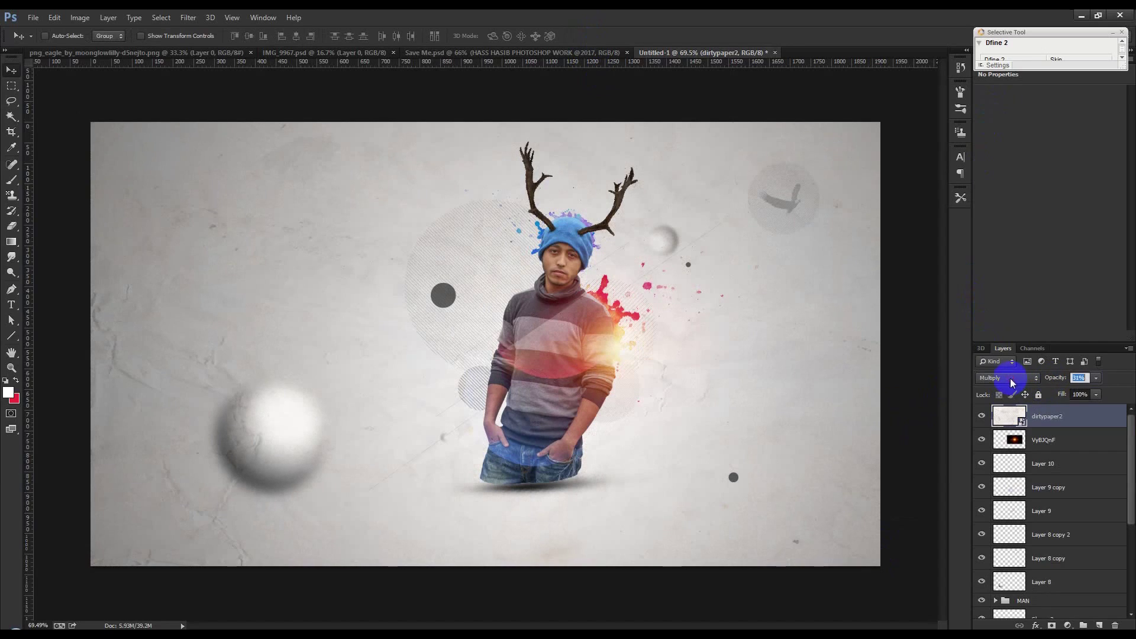
Step: Flip the paper texture horizontally, enlarge it beyond the canvas, and fade it to 19% opacity
key("ctrl+t")
right_click(769, 403)
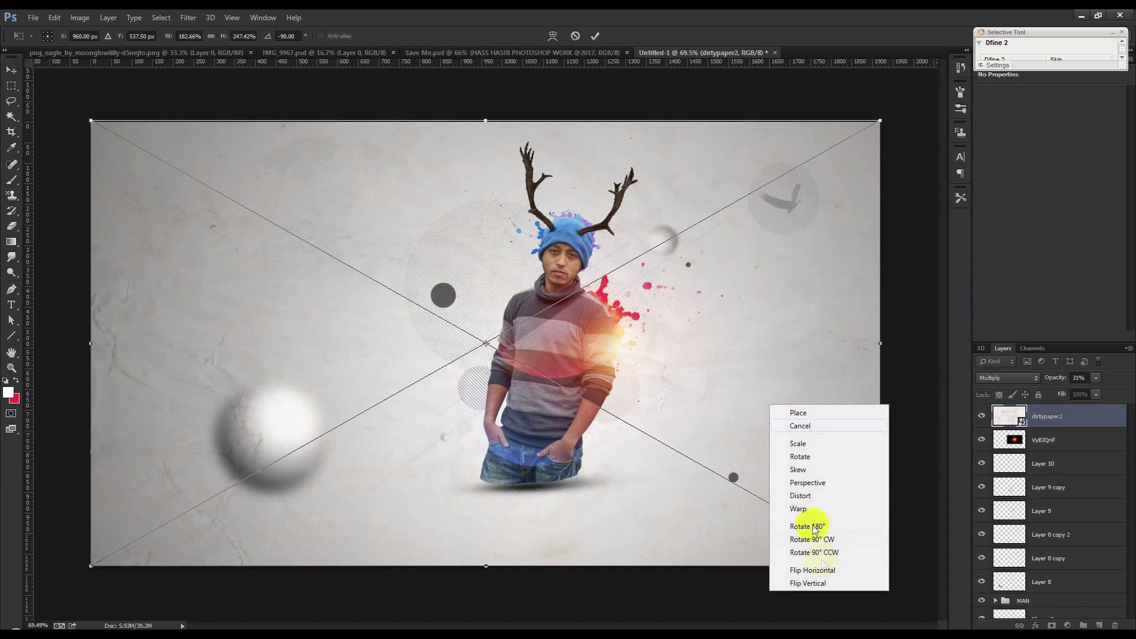
left_click(817, 574)
mouse_move(880, 565)
left_mouse_down()
mouse_move(797, 611)
mouse_move(807, 616)
left_mouse_up()
left_click_drag(667, 444, 697, 406)
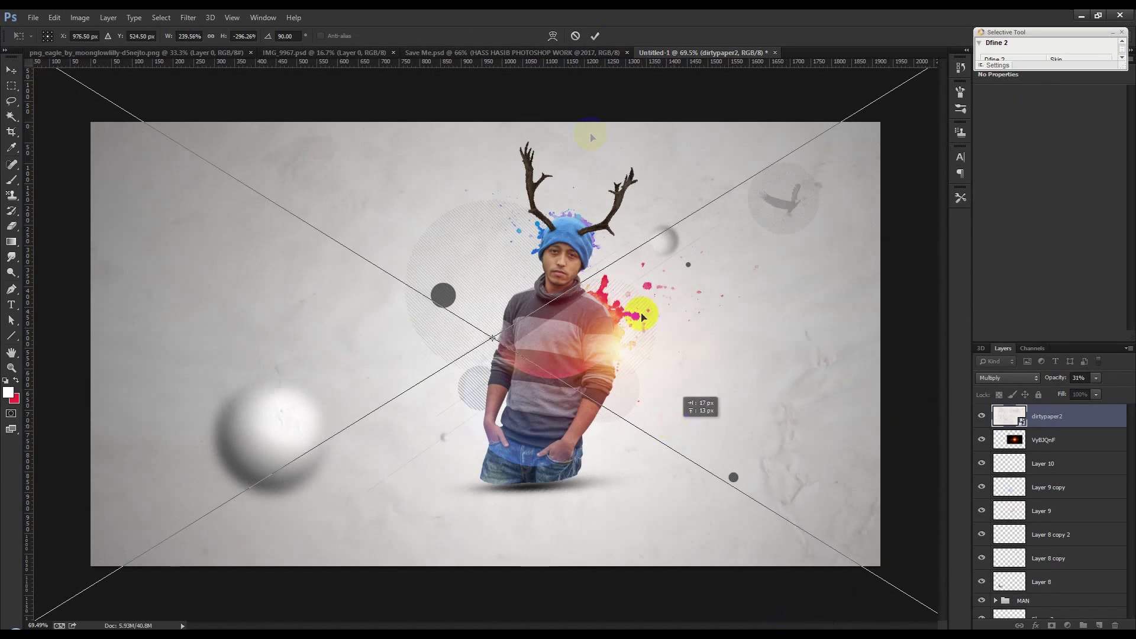
left_click(595, 36)
right_click(1044, 448)
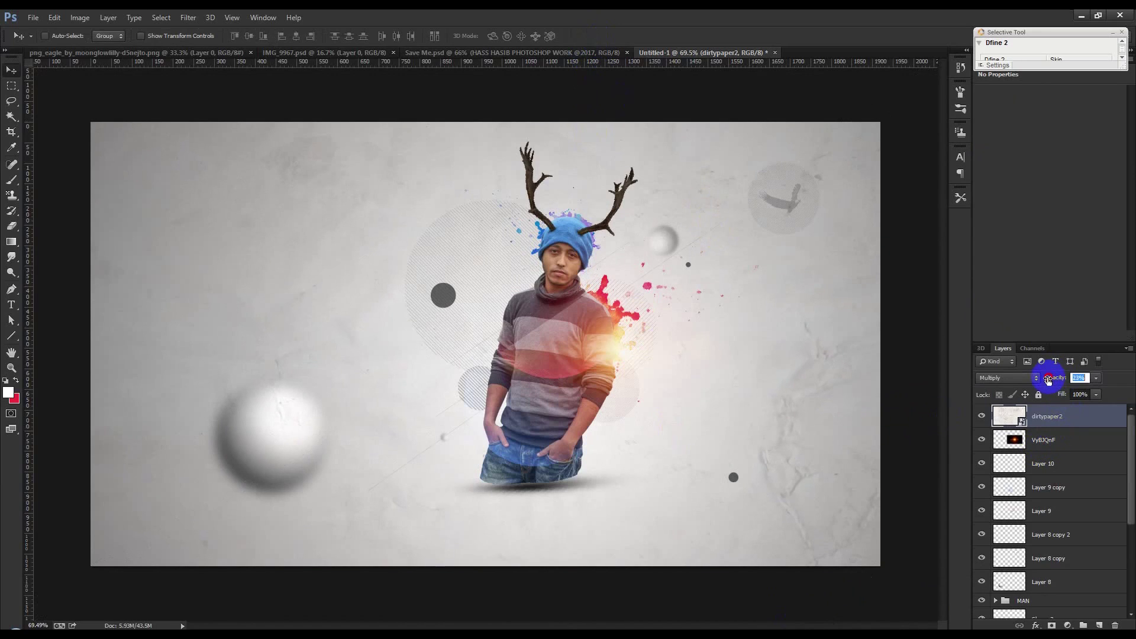
left_click_drag(1046, 381, 1043, 381)
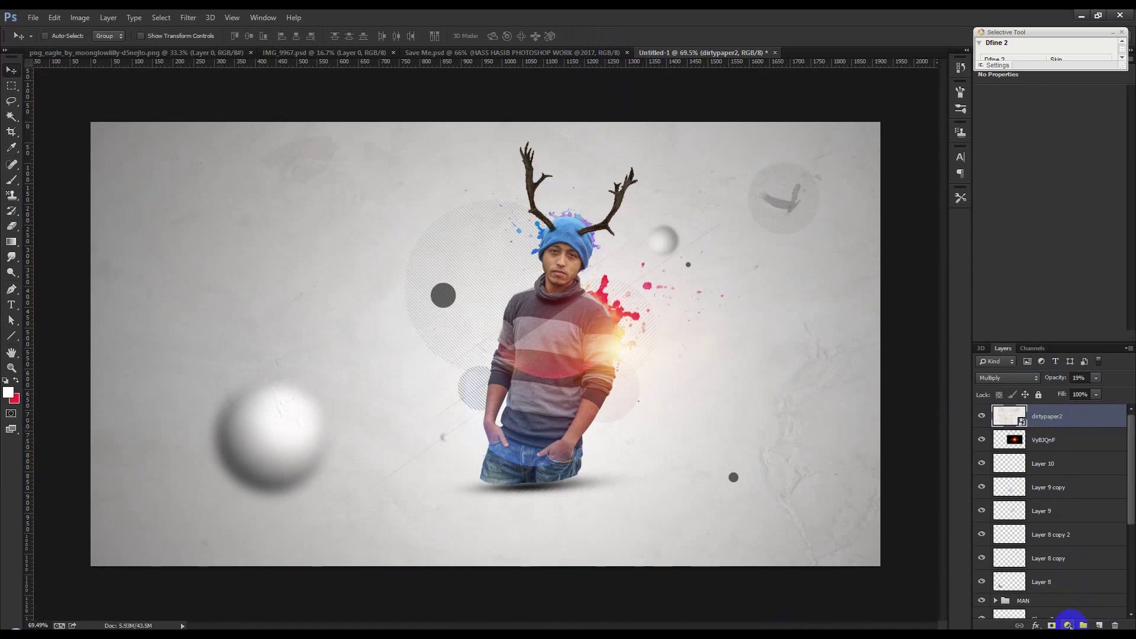
left_click(1069, 625)
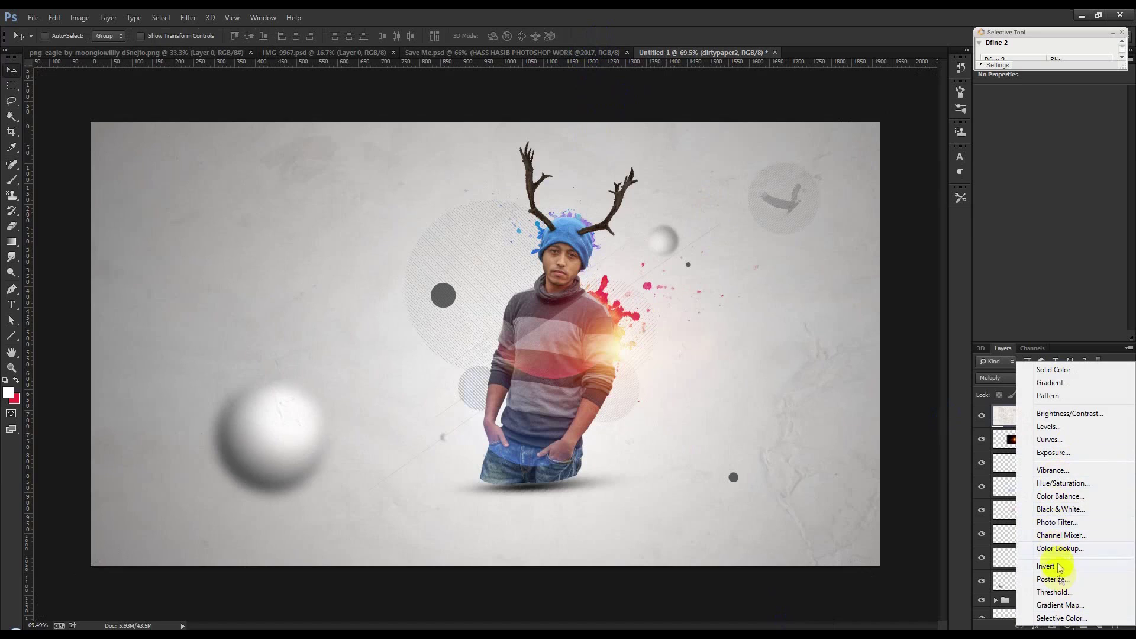
Step: Add a Photo Filter adjustment layer set to the Warming Filter (81) preset
left_click(1057, 522)
left_click(1046, 98)
left_click(1062, 144)
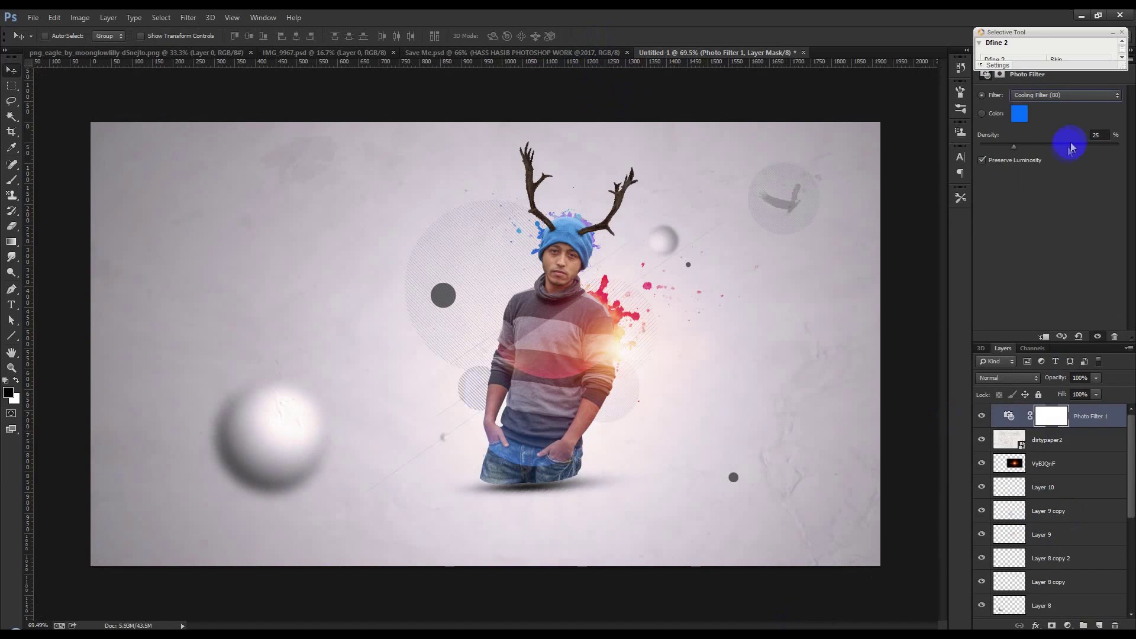
scroll(1060, 102, "up", 1)
scroll(1061, 101, "down", 3)
scroll(1061, 102, "down", 1)
scroll(1060, 103, "down", 1)
scroll(1060, 103, "up", 3)
scroll(1060, 103, "up", 1)
left_click(1060, 103)
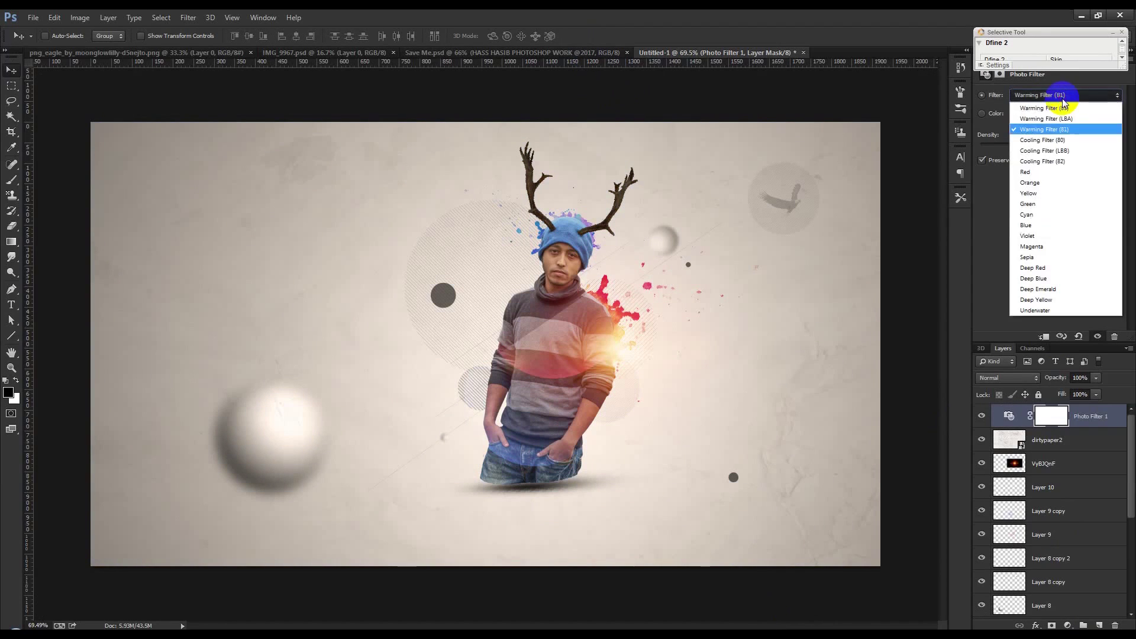
left_click(1062, 134)
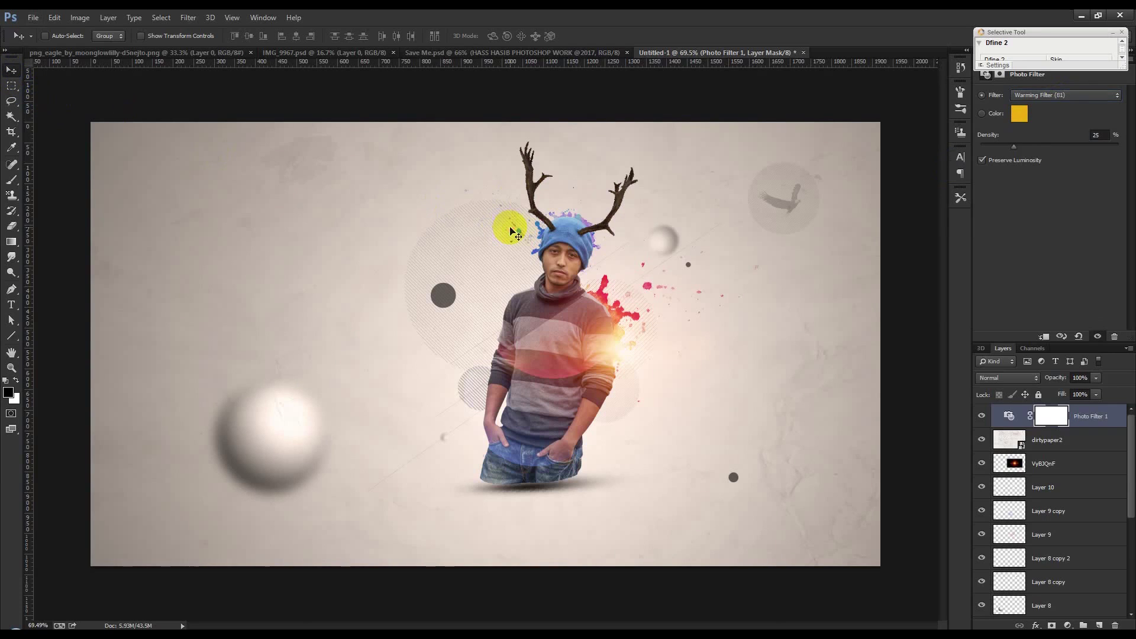
Step: Create Layer 11 on top and stamp the merged composition into it with Apply Image
left_click(573, 54)
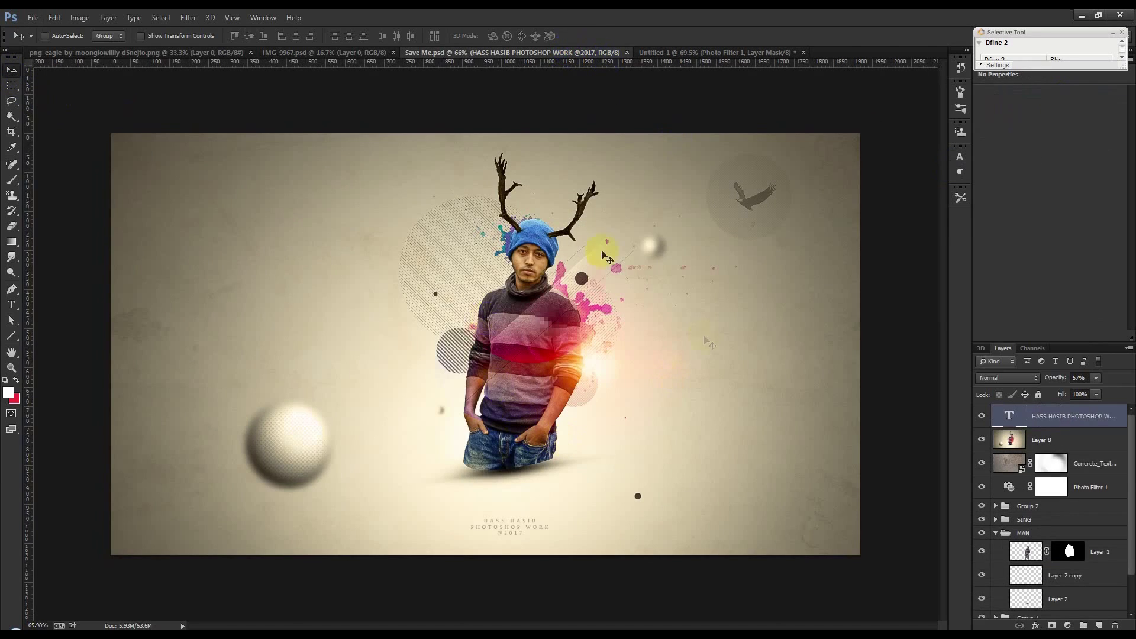
left_click(720, 54)
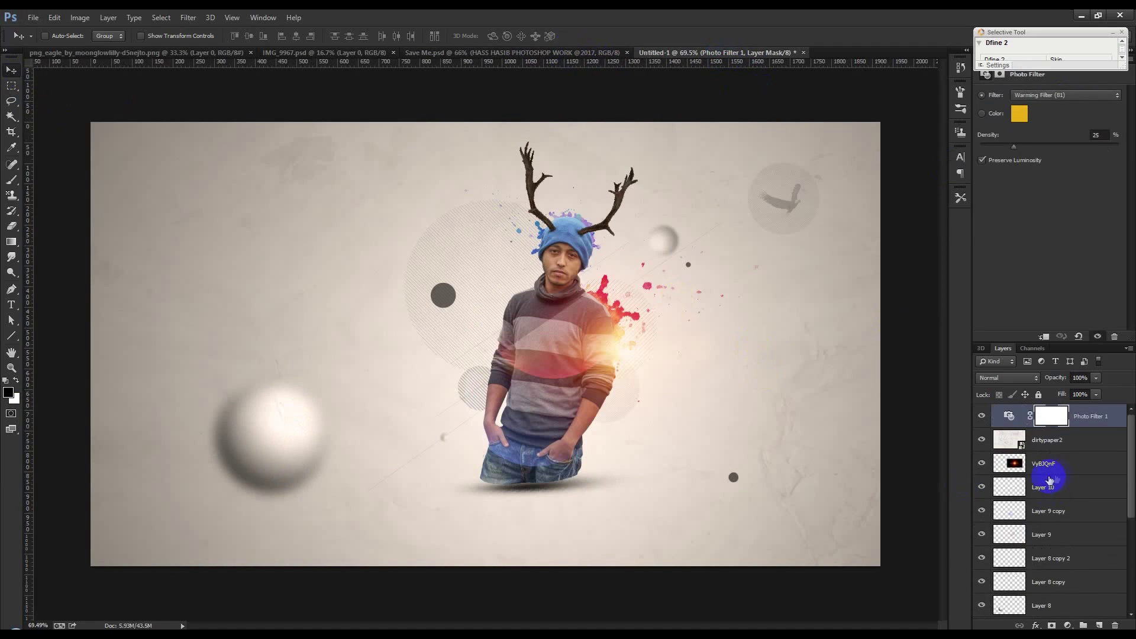
left_click(1100, 625)
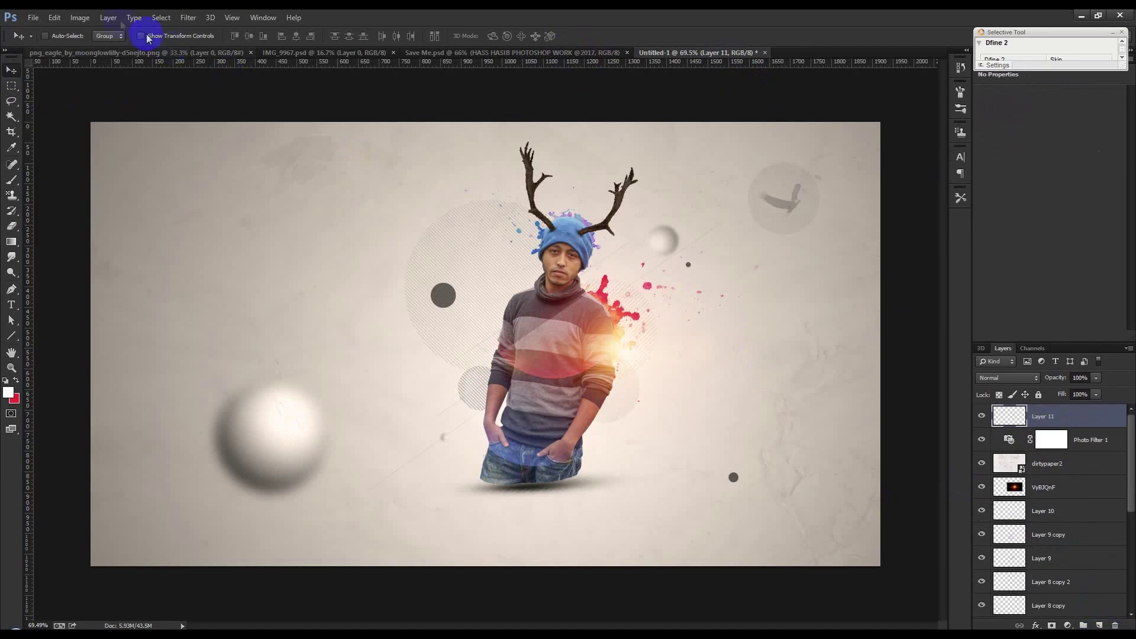
left_click(80, 17)
left_click(115, 195)
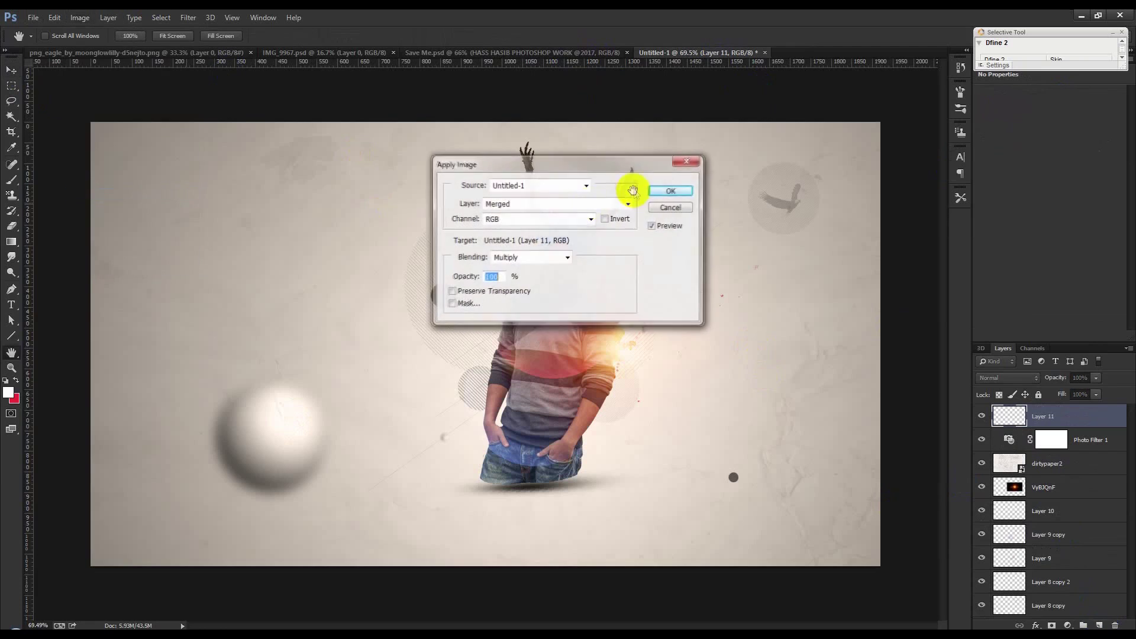
left_click(669, 191)
left_click(188, 17)
left_click(218, 89)
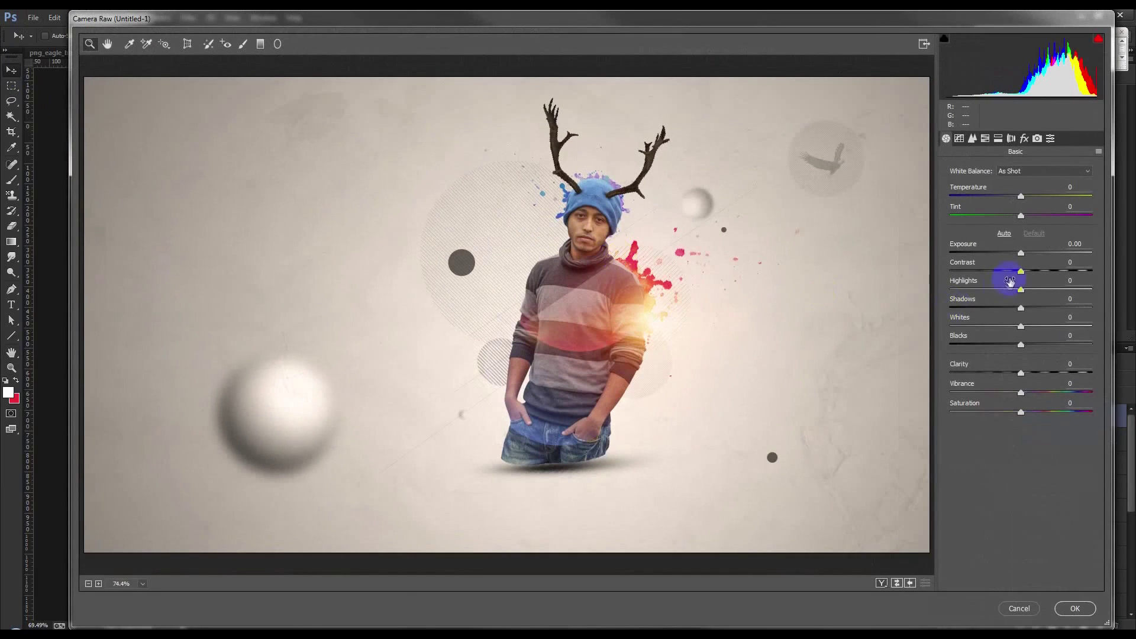
Step: Add a -30 post-crop edge vignette and sharpen the merged layer in Camera Raw
left_click(1025, 139)
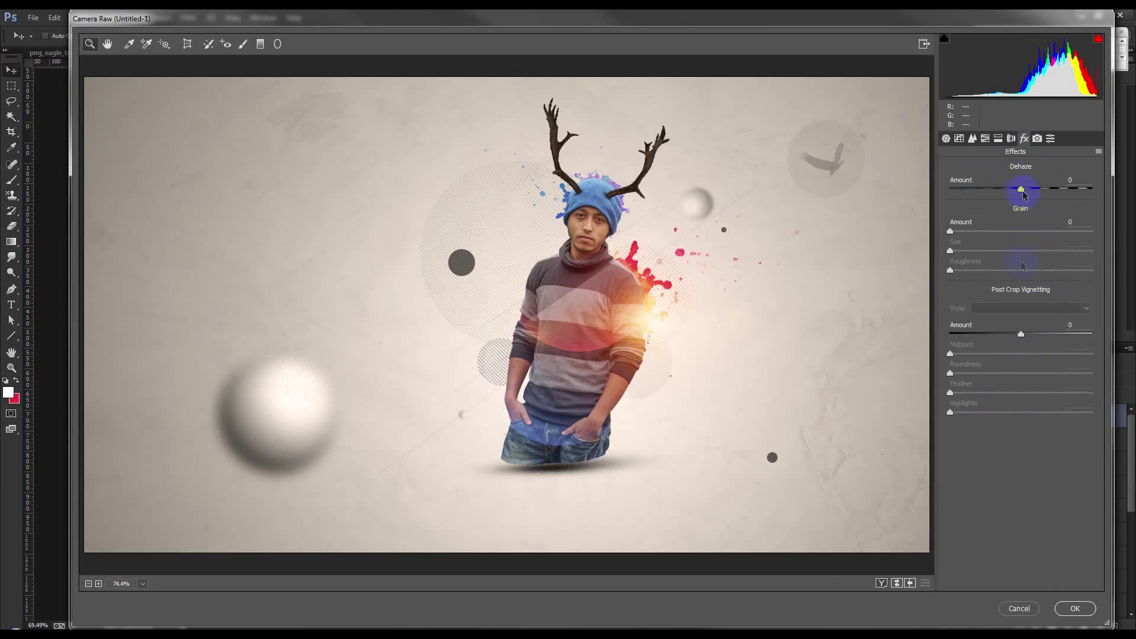
left_click_drag(1020, 336, 1000, 336)
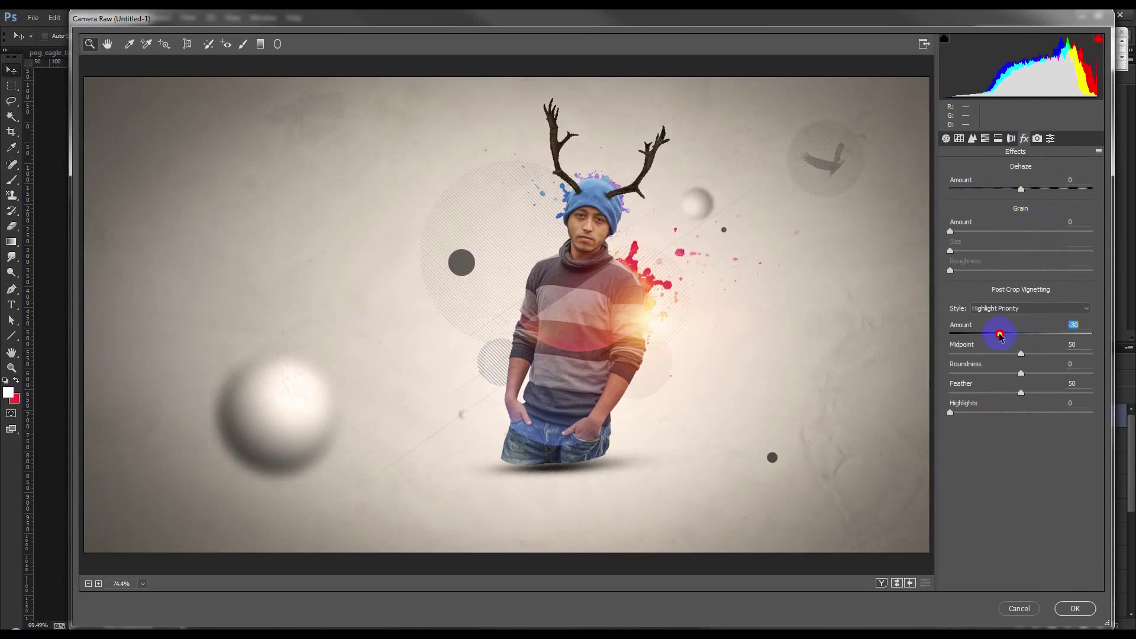
left_click(972, 139)
left_click_drag(950, 187, 1006, 188)
left_click(946, 139)
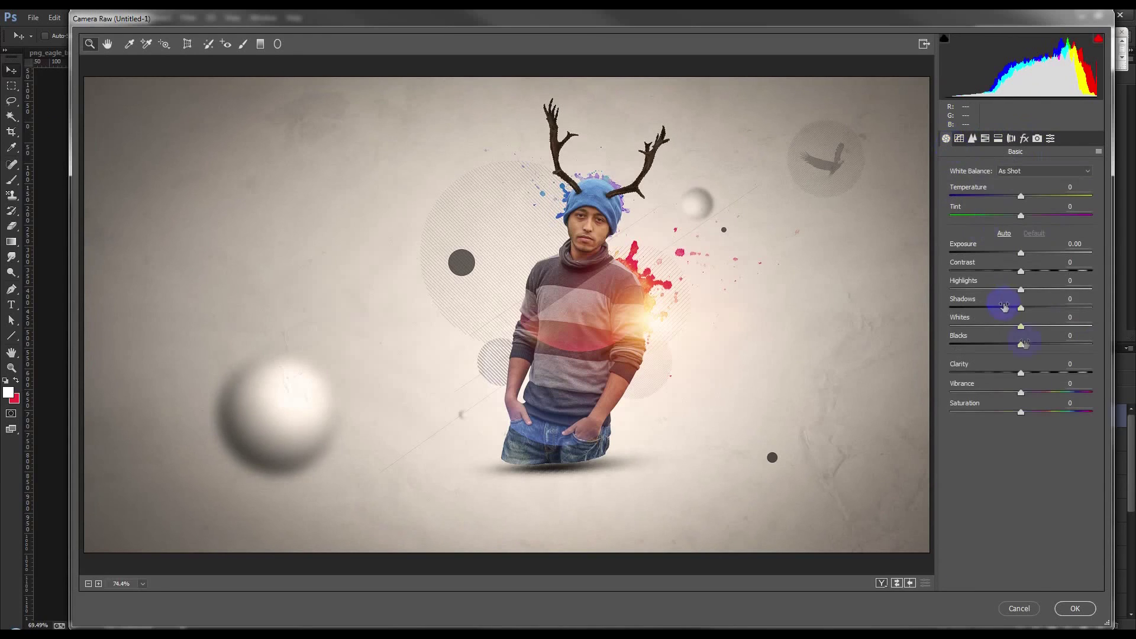
Step: Raise vibrance to +25 and clarity to +22, warm temperature to +7, and lower highlights and whites
mouse_move(1030, 395)
left_mouse_down()
mouse_move(1066, 395)
mouse_move(1039, 394)
mouse_move(1030, 414)
left_mouse_up()
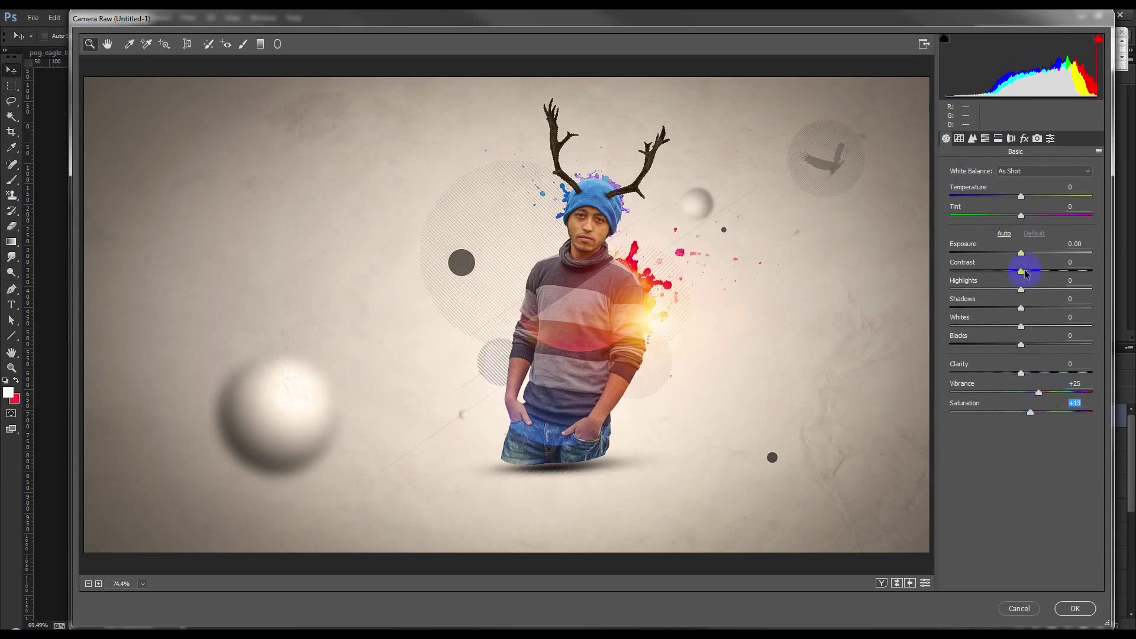
mouse_move(1029, 375)
left_mouse_down()
mouse_move(1034, 344)
mouse_move(1011, 345)
left_mouse_up()
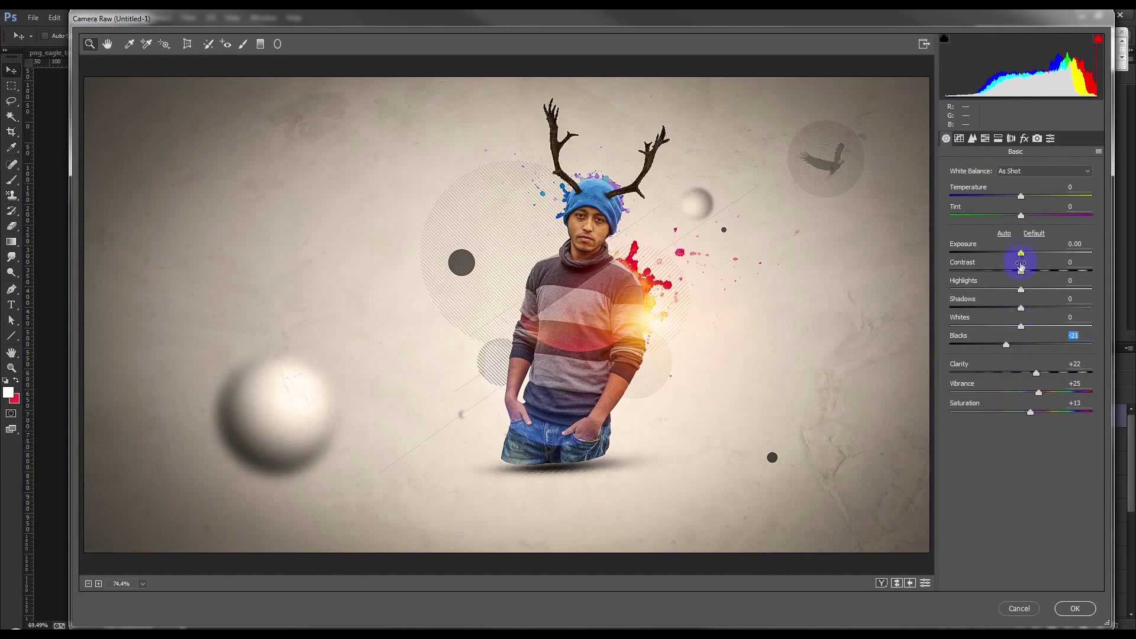
left_click_drag(1021, 199, 1025, 197)
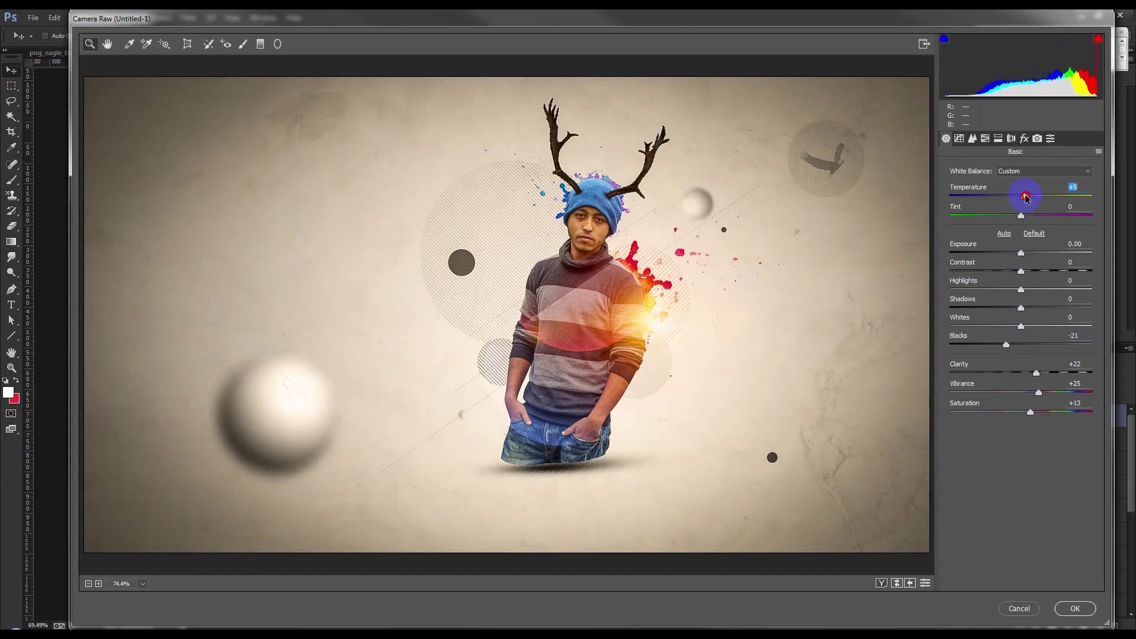
mouse_move(1022, 291)
left_mouse_down()
mouse_move(1035, 290)
mouse_move(955, 289)
mouse_move(1027, 289)
left_mouse_up()
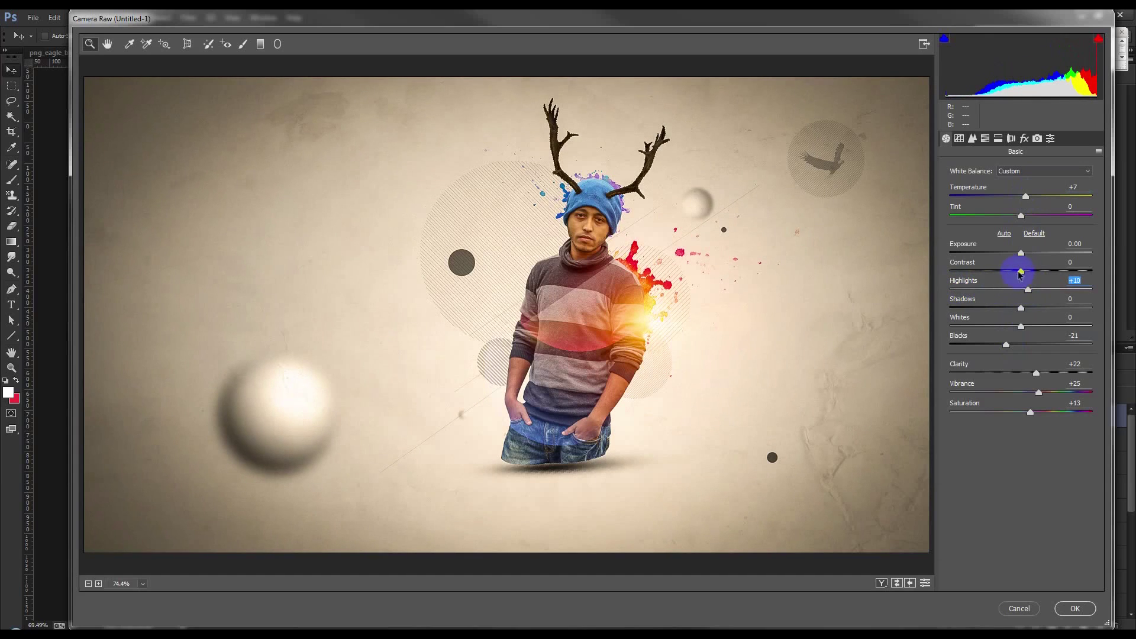
mouse_move(1021, 271)
left_mouse_down()
mouse_move(1042, 274)
mouse_move(1021, 271)
left_mouse_up()
left_click_drag(1022, 326, 982, 327)
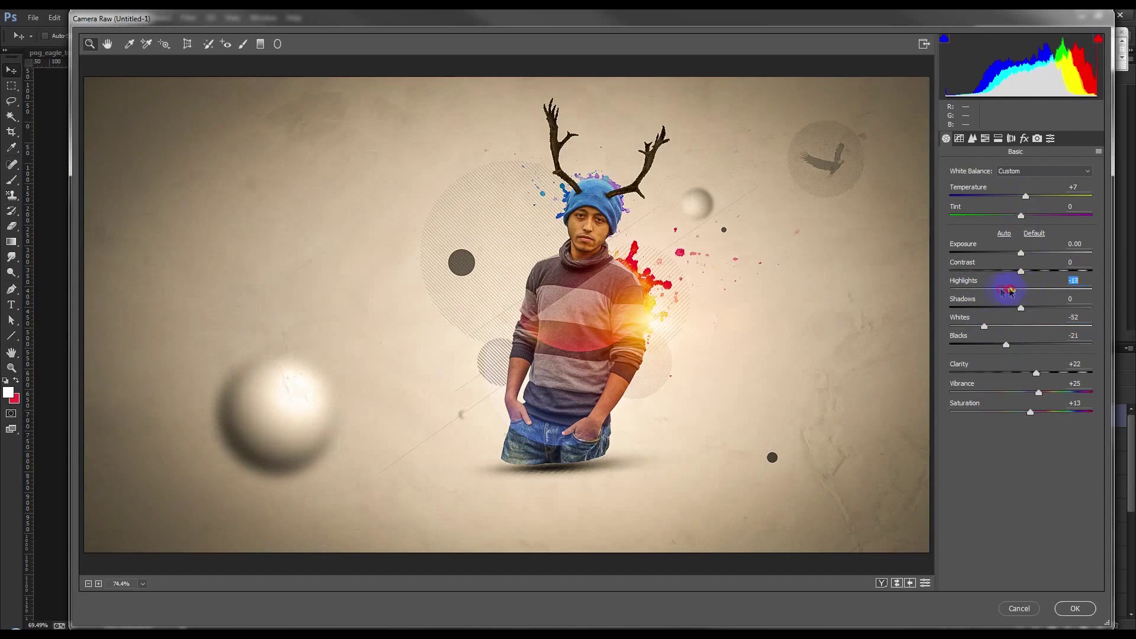
Step: Drop highlights to -100, whites to -66, darken shadows, and settle saturation at +16
left_click_drag(1019, 289, 960, 290)
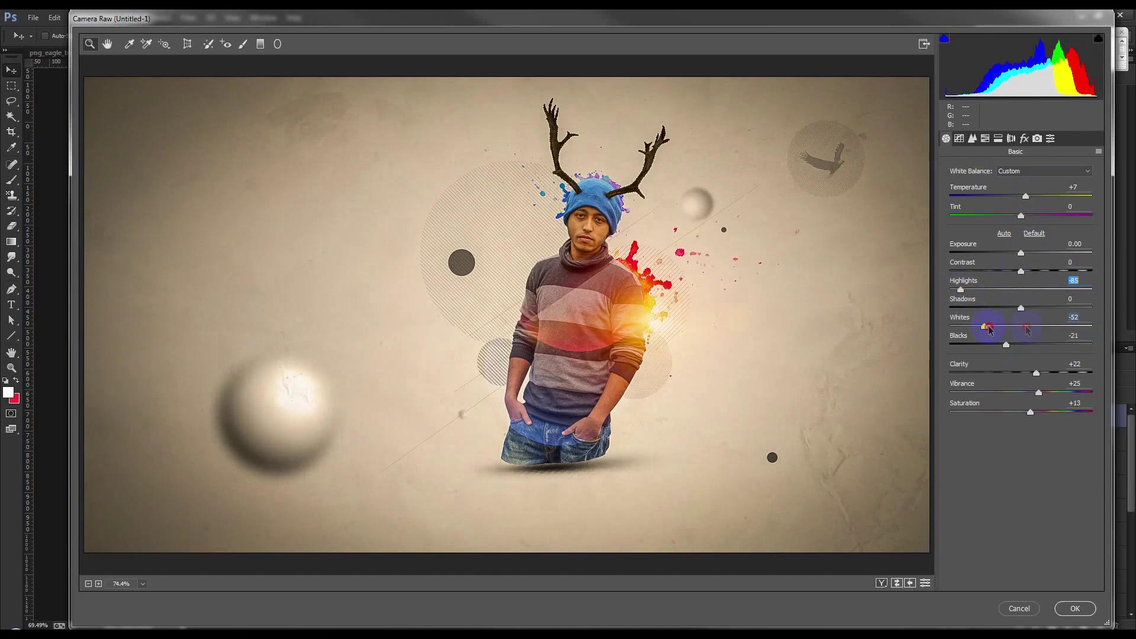
left_click_drag(990, 329, 991, 326)
left_click_drag(957, 290, 949, 290)
mouse_move(1022, 308)
left_mouse_down()
mouse_move(952, 329)
mouse_move(1025, 346)
left_mouse_up()
left_click_drag(1031, 413, 1043, 417)
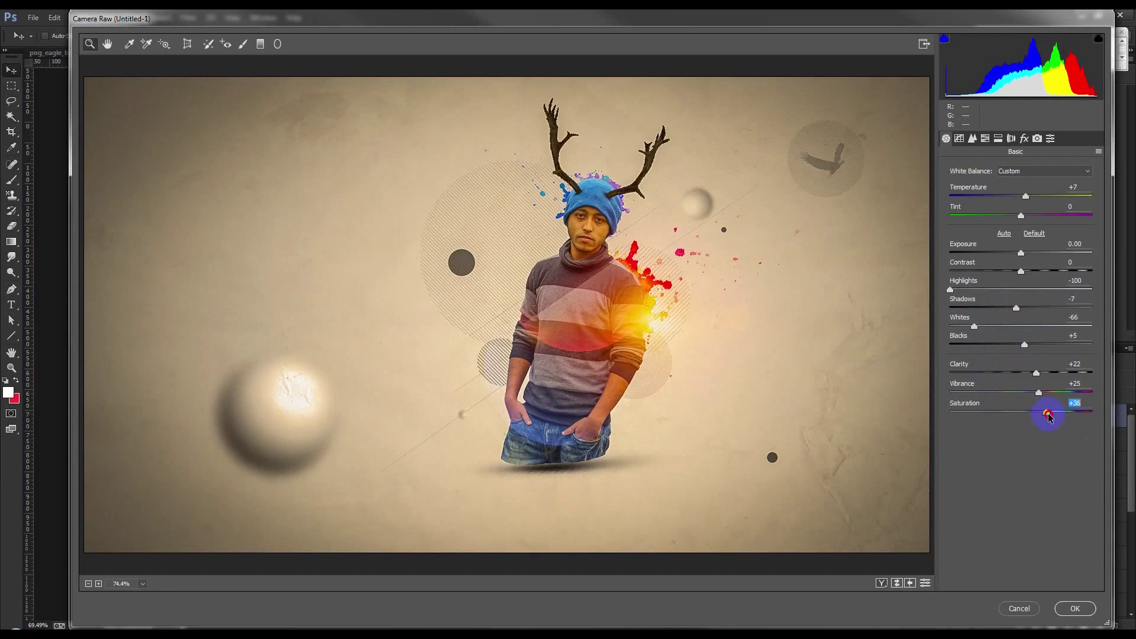
left_click_drag(1040, 413, 1021, 416)
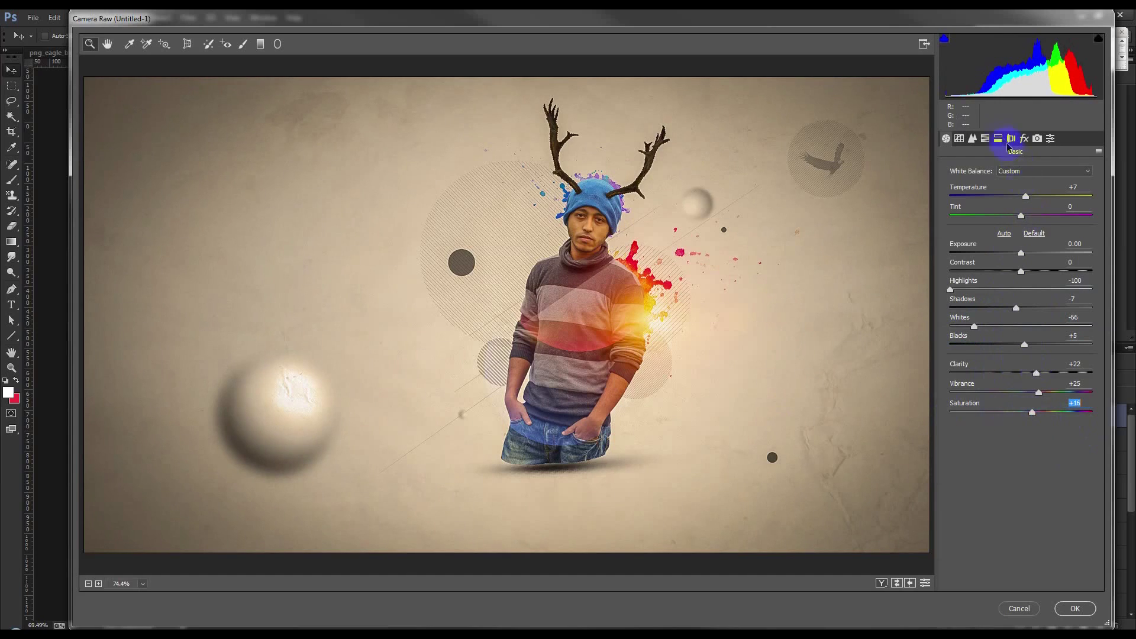
Step: Set Camera Raw sharpening to 59 and HSL Oranges saturation to +2
left_click(984, 139)
left_click(976, 140)
left_click_drag(1005, 179, 1035, 184)
left_click(1000, 139)
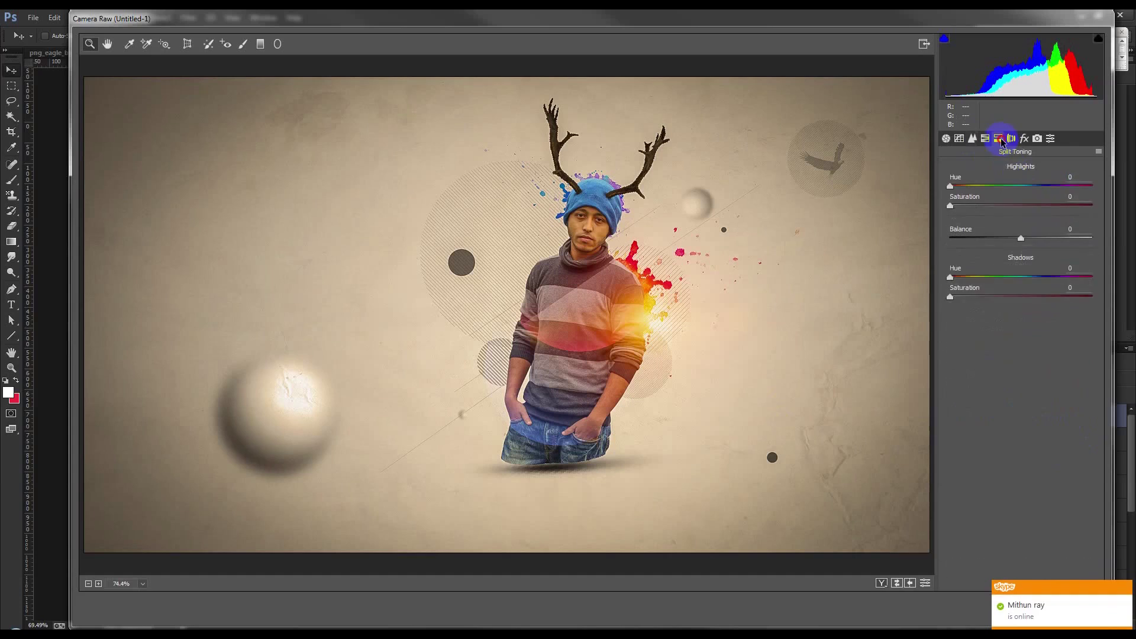
left_click_drag(1020, 245, 1017, 245)
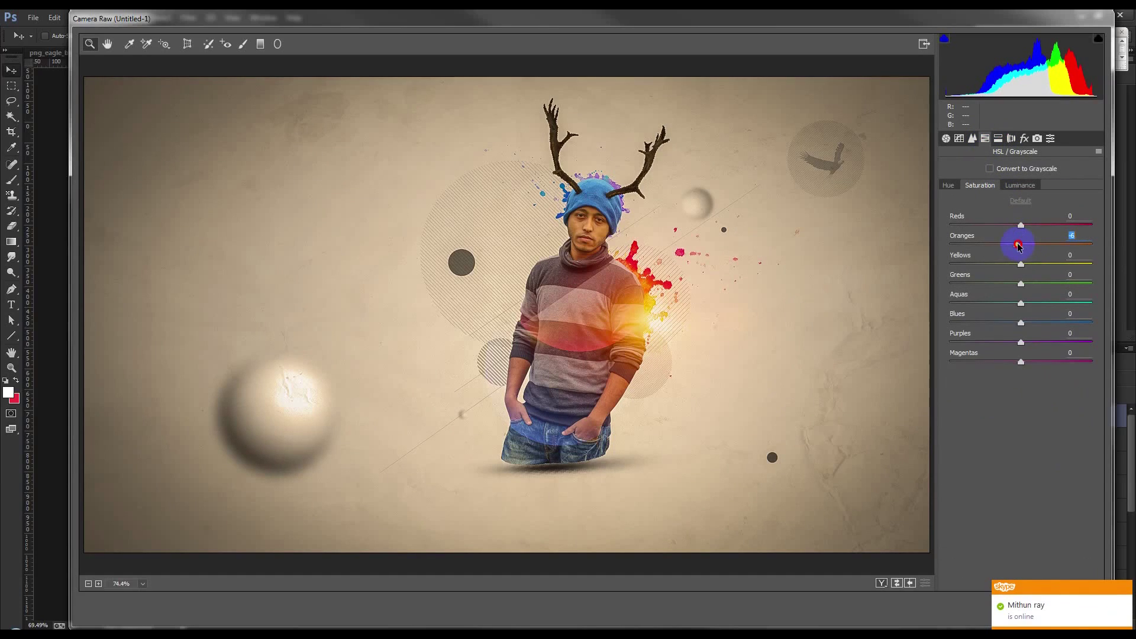
left_click_drag(1024, 248, 1026, 245)
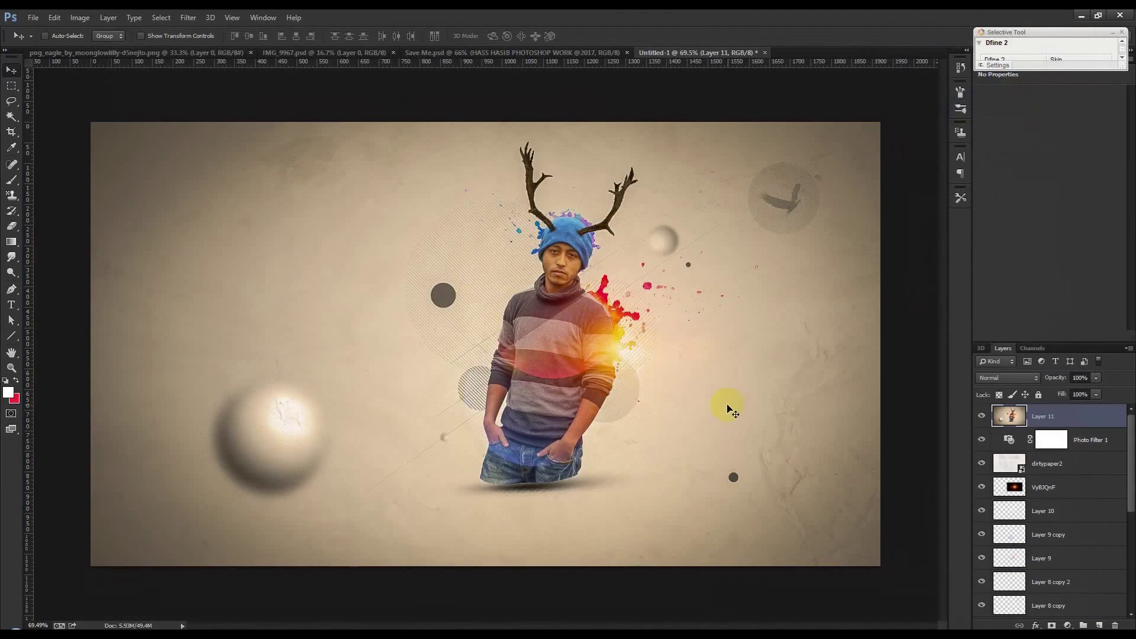
scroll(733, 410, "up", 1)
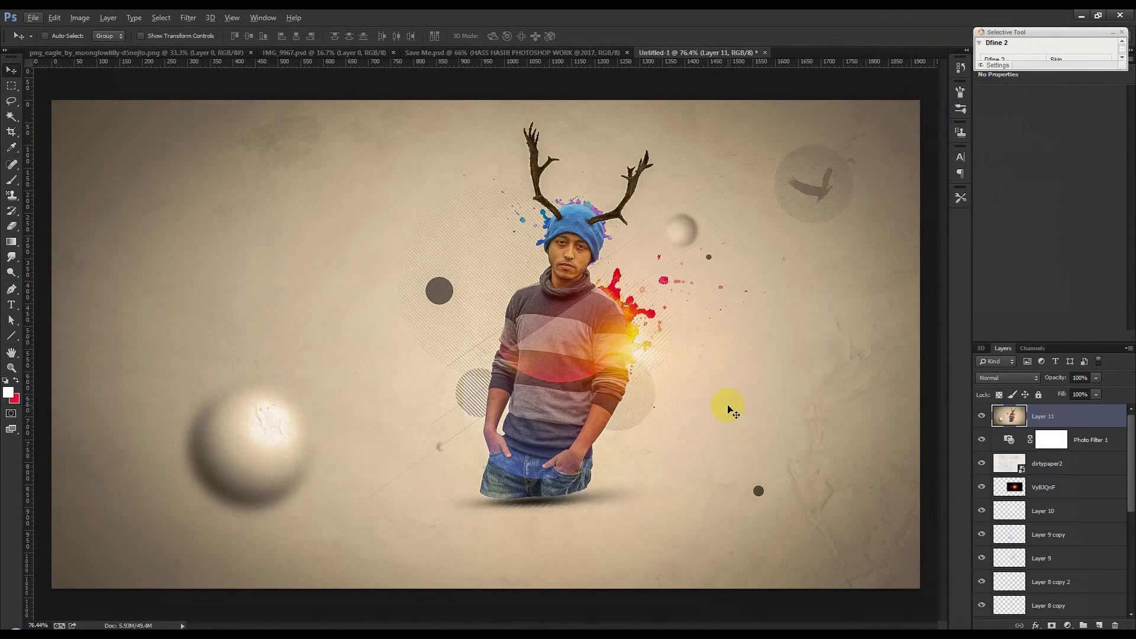